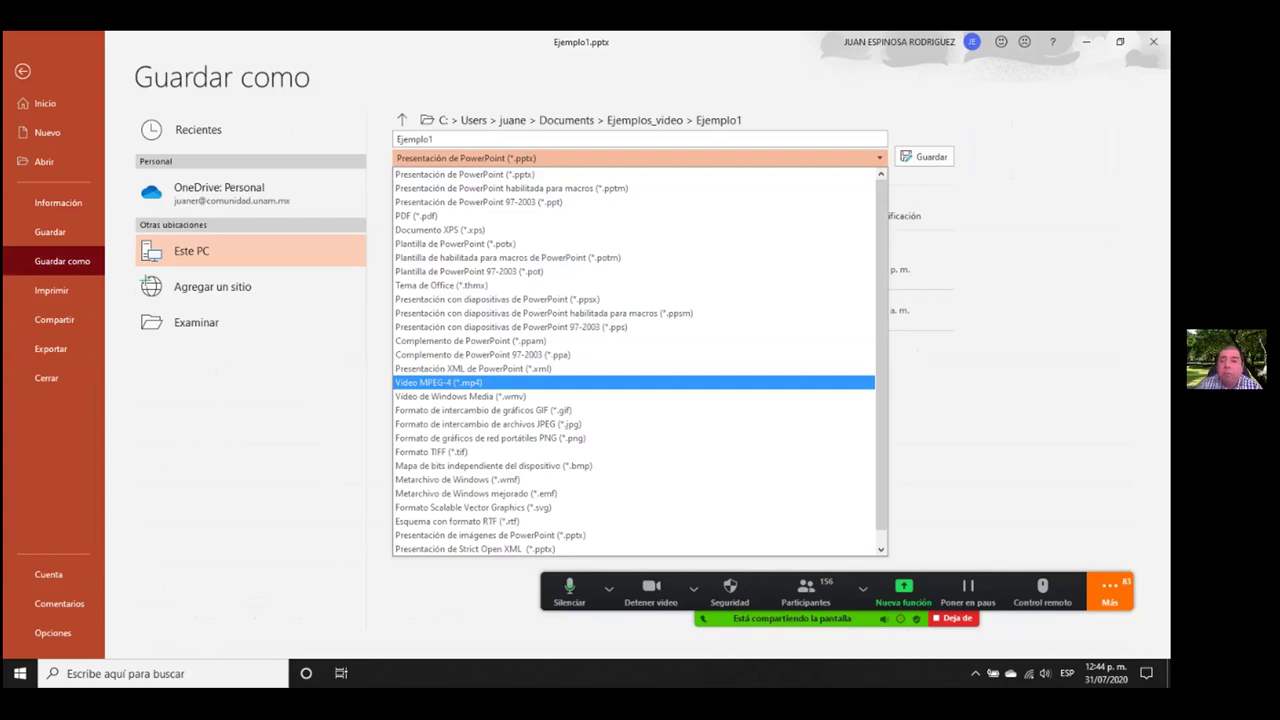
key("Up")
key("Up")
key("Up")
key("Up")
key("Up")
key("Up")
key("Escape")
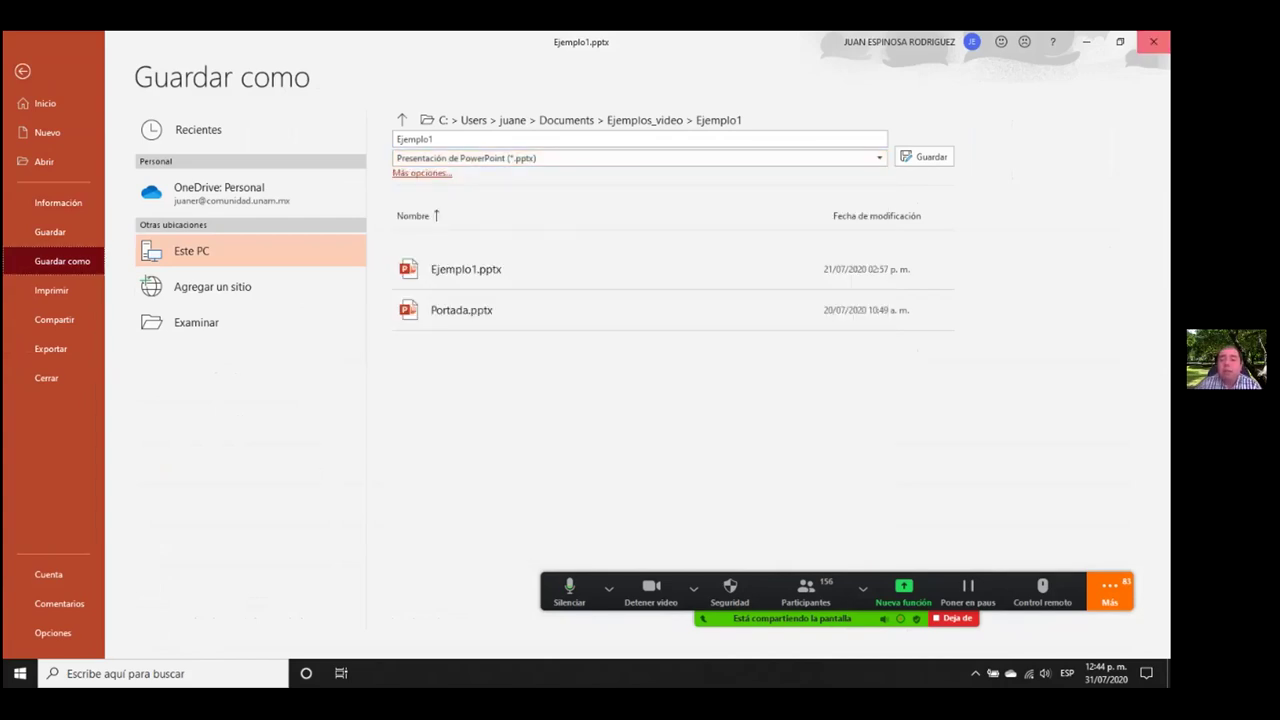
- Close the Ejemplo1.pptx presentation without saving its changes
key("Escape")
key("alt+F4")
key("Tab")
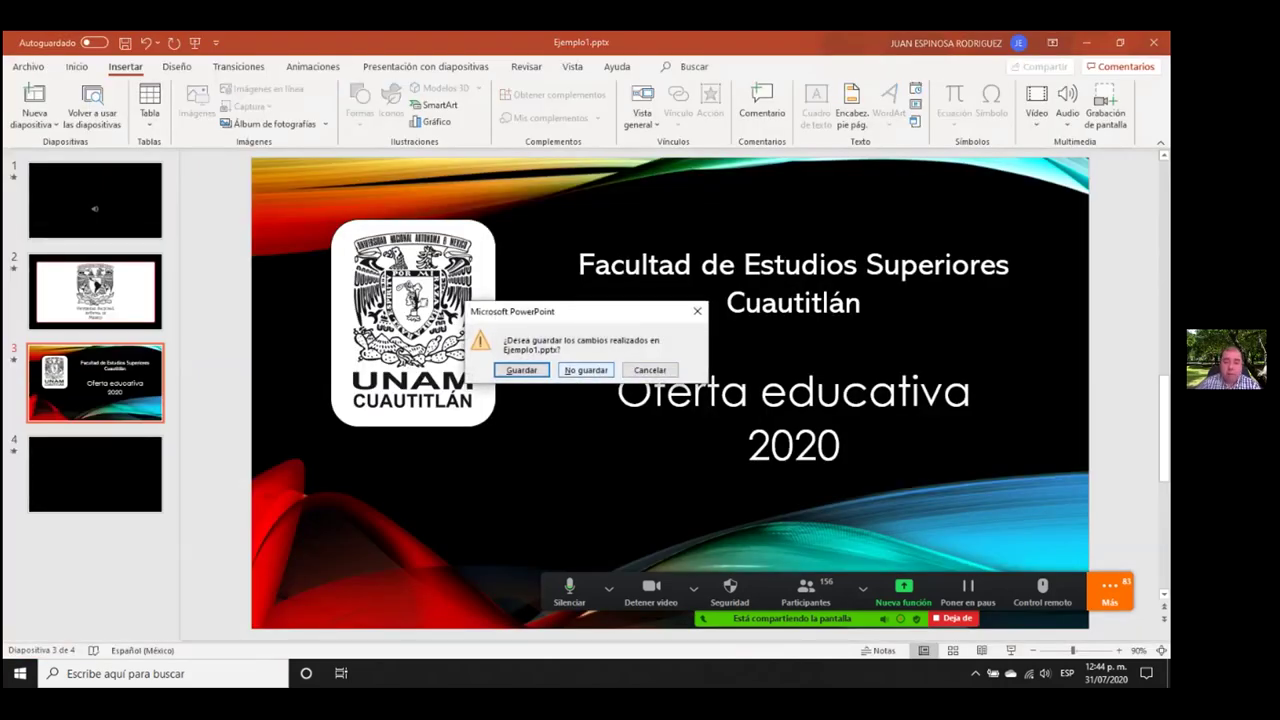
key("Return")
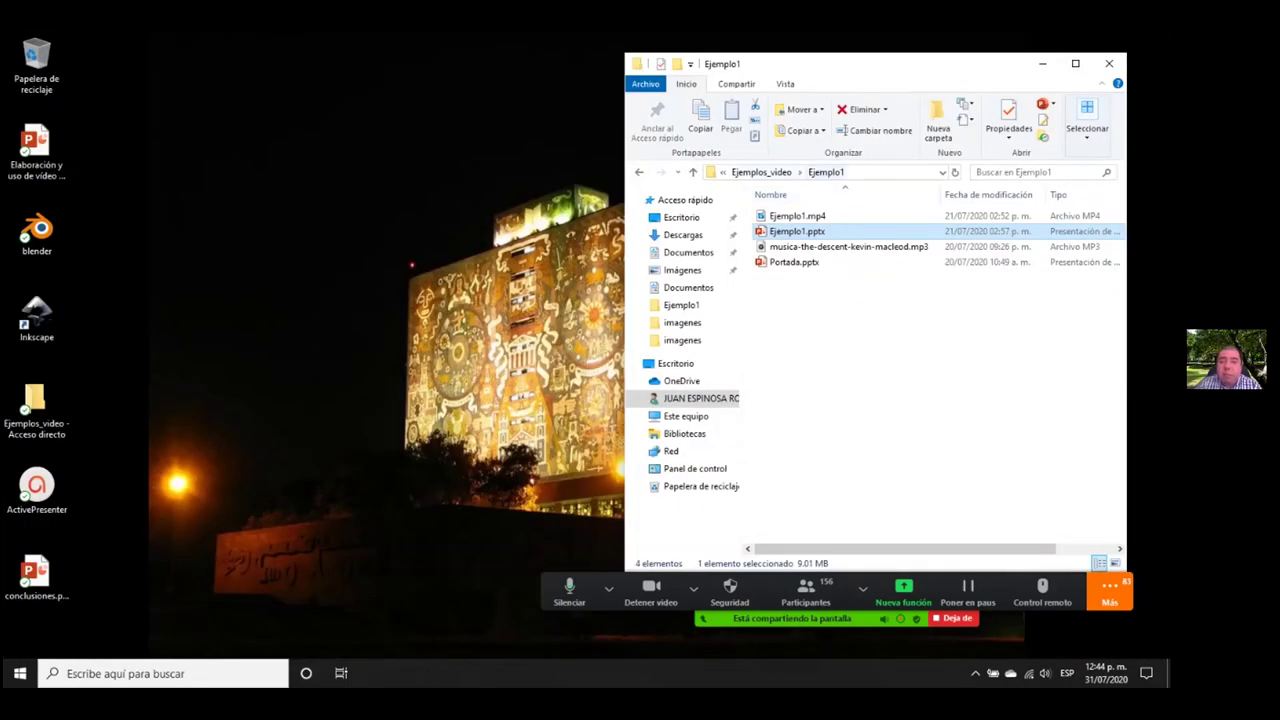
- Go up to the Documents folder and open the Ejemplos_video folder
key("alt+Up")
key("alt+Up")
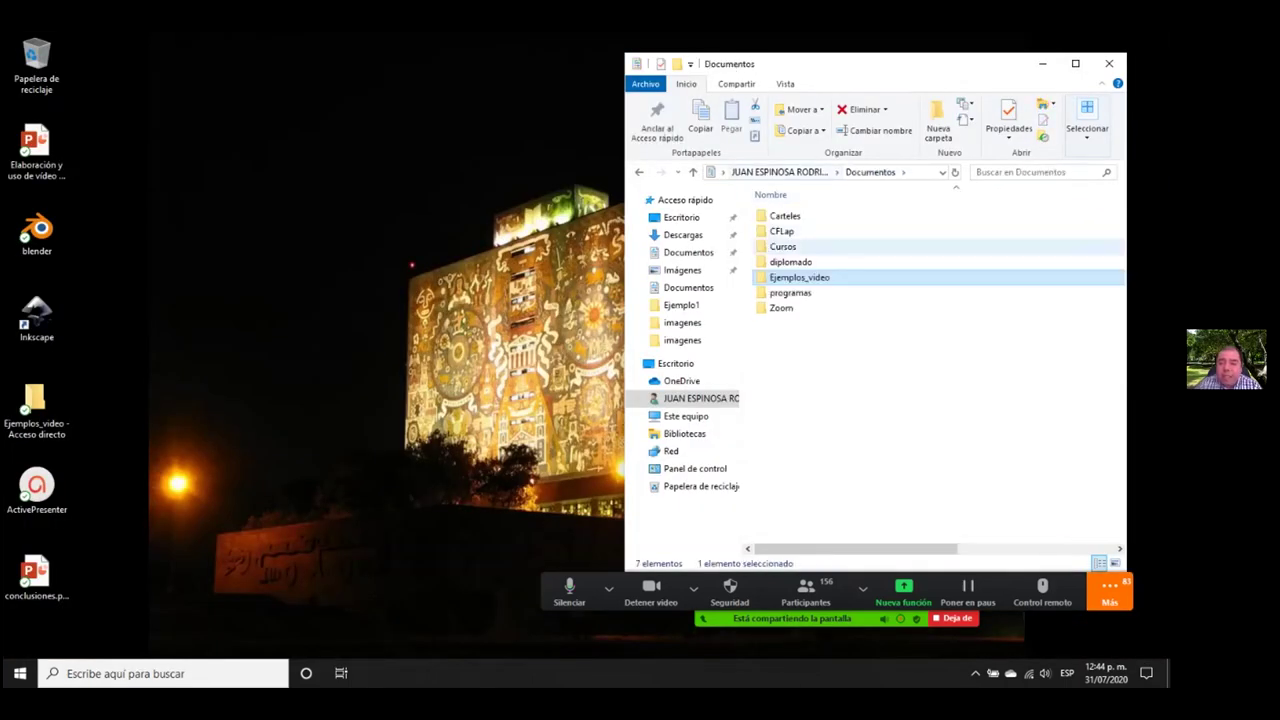
double_click(799, 277)
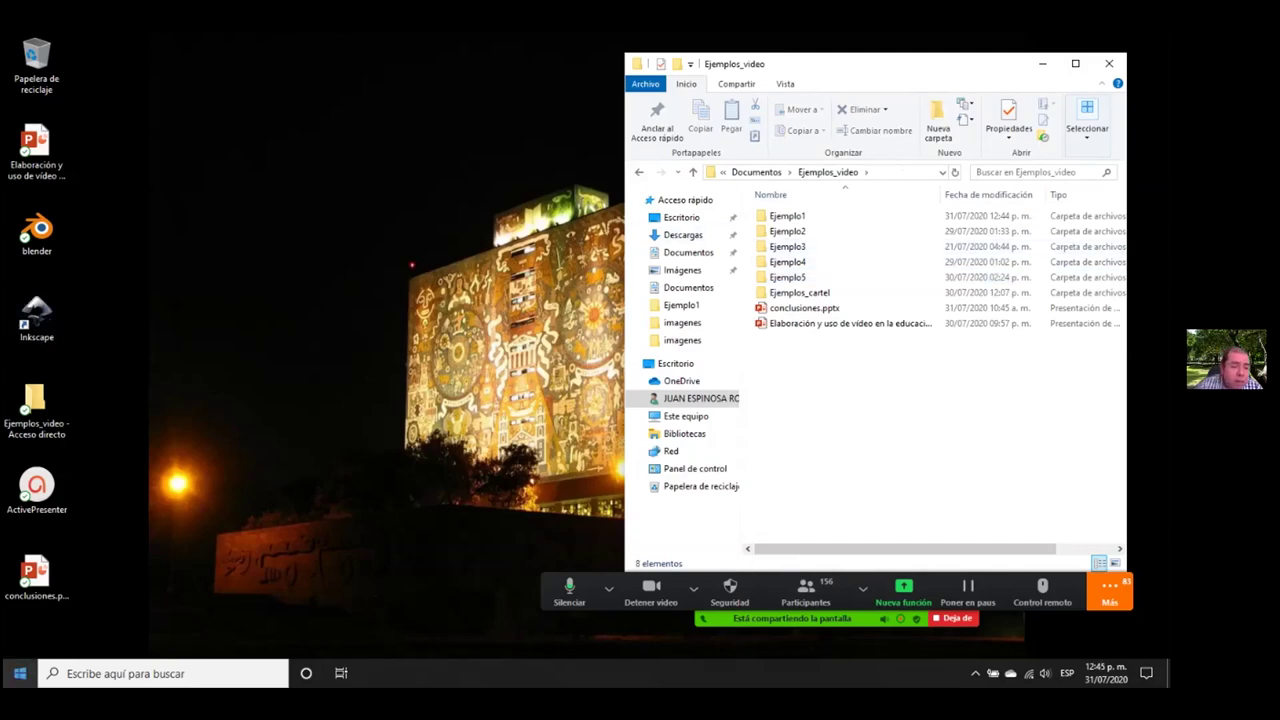
- Find the Windows Video Editor among the installed applications and launch it
left_click(150, 673)
scroll(110, 437, "down", 5)
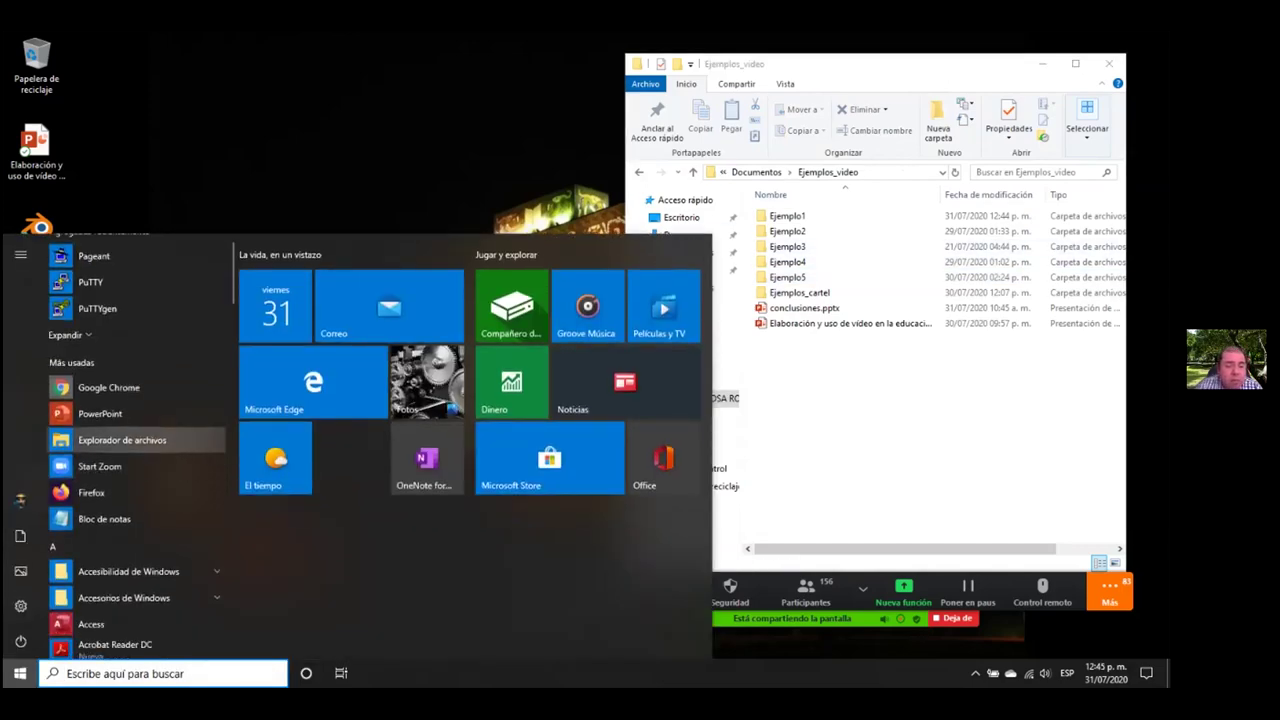
scroll(110, 400, "down", 6)
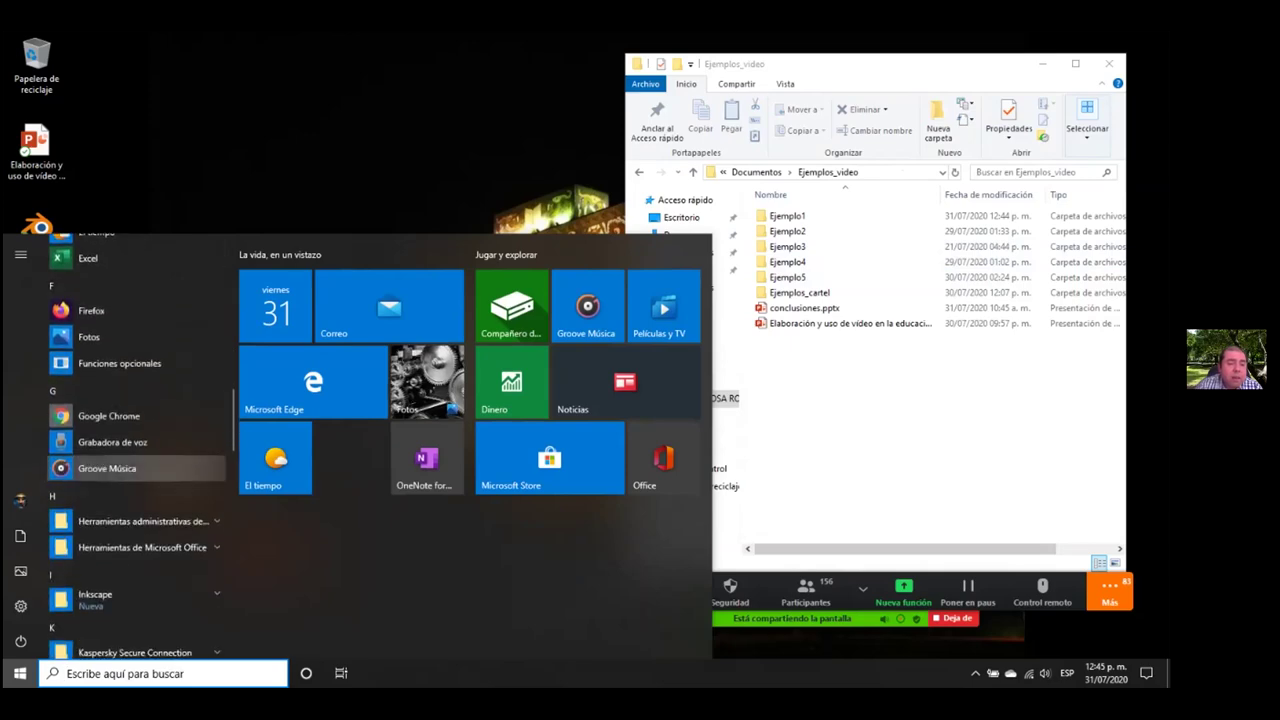
scroll(110, 528, "up", 2)
left_click(110, 397)
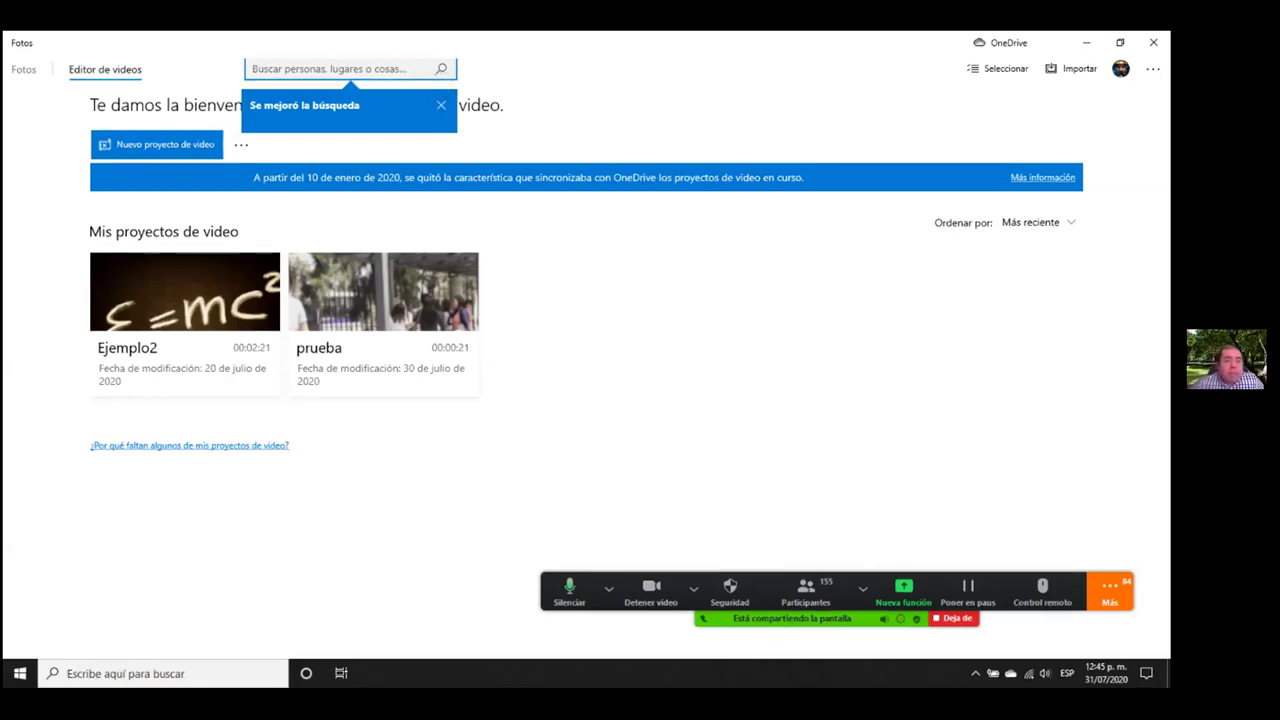
- Create a new video project named Prueba2
left_click(156, 144)
left_click(143, 137)
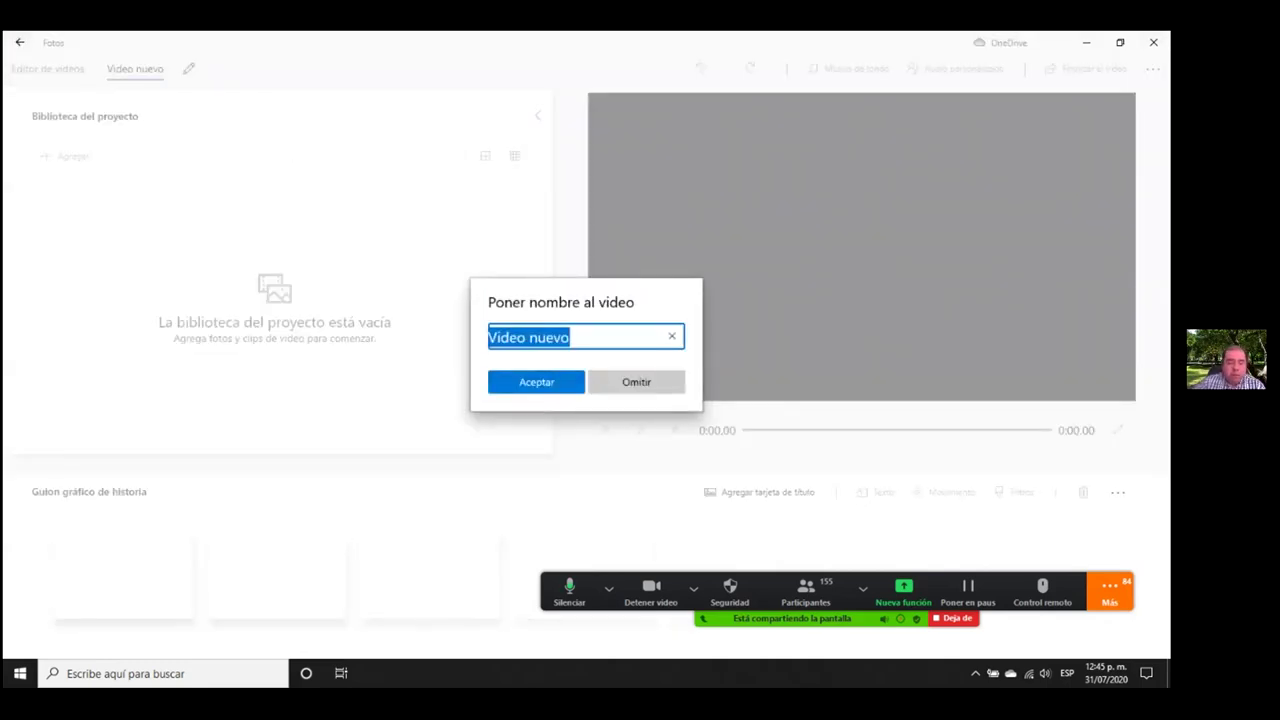
type("Prueba2")
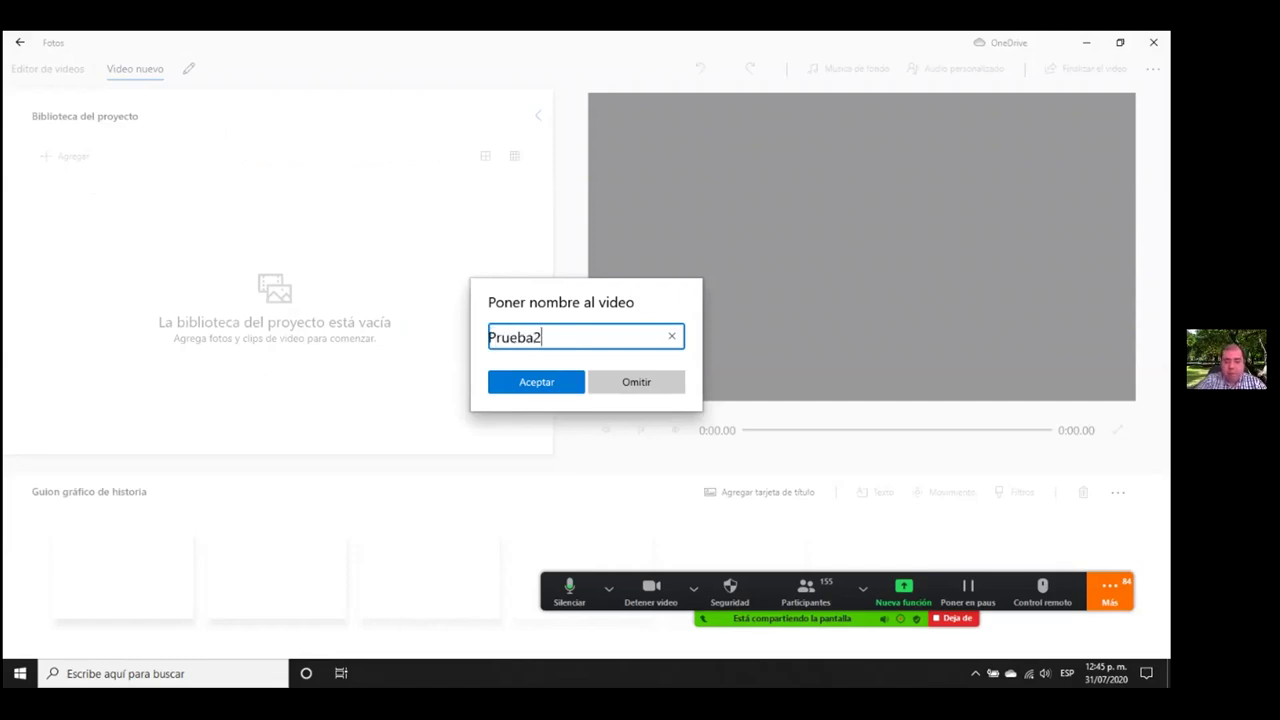
key("Return")
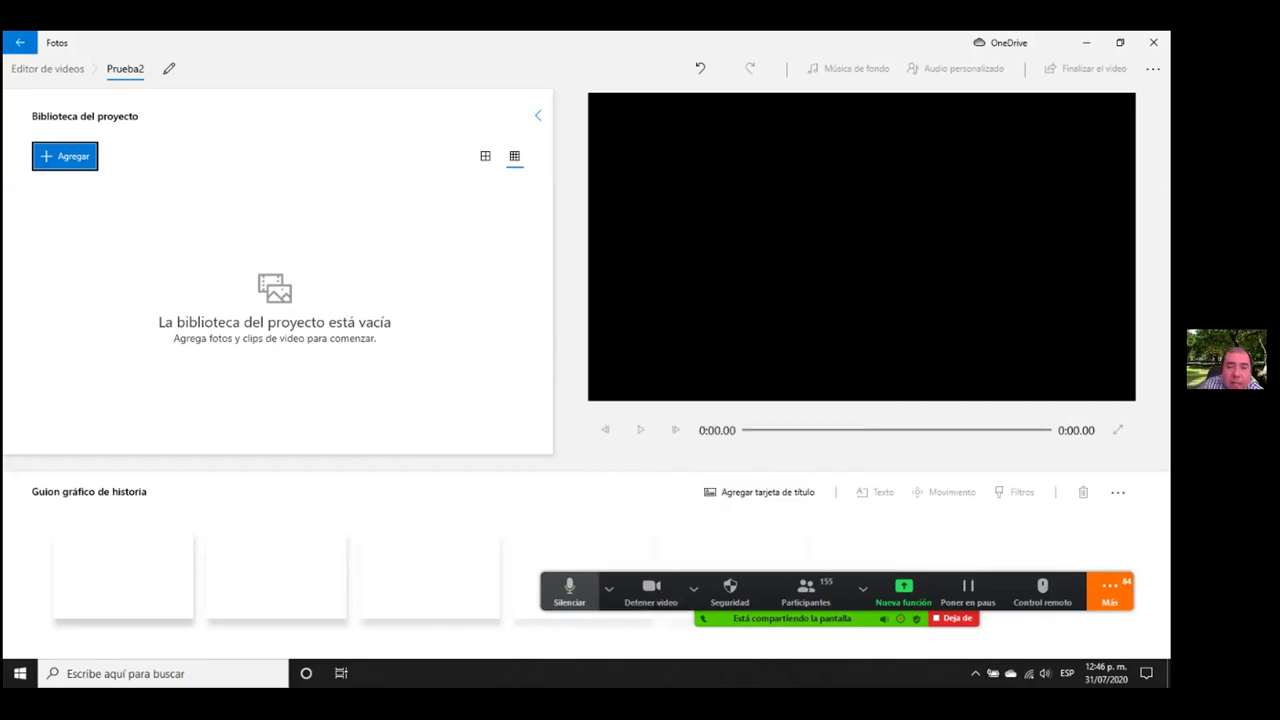
- Add all six images from the computer's Ejemplo2 > imagenes2 folder to the project library, moving the meeting toolbar clear of the file dialog
left_click_drag(577, 577, 80, 43)
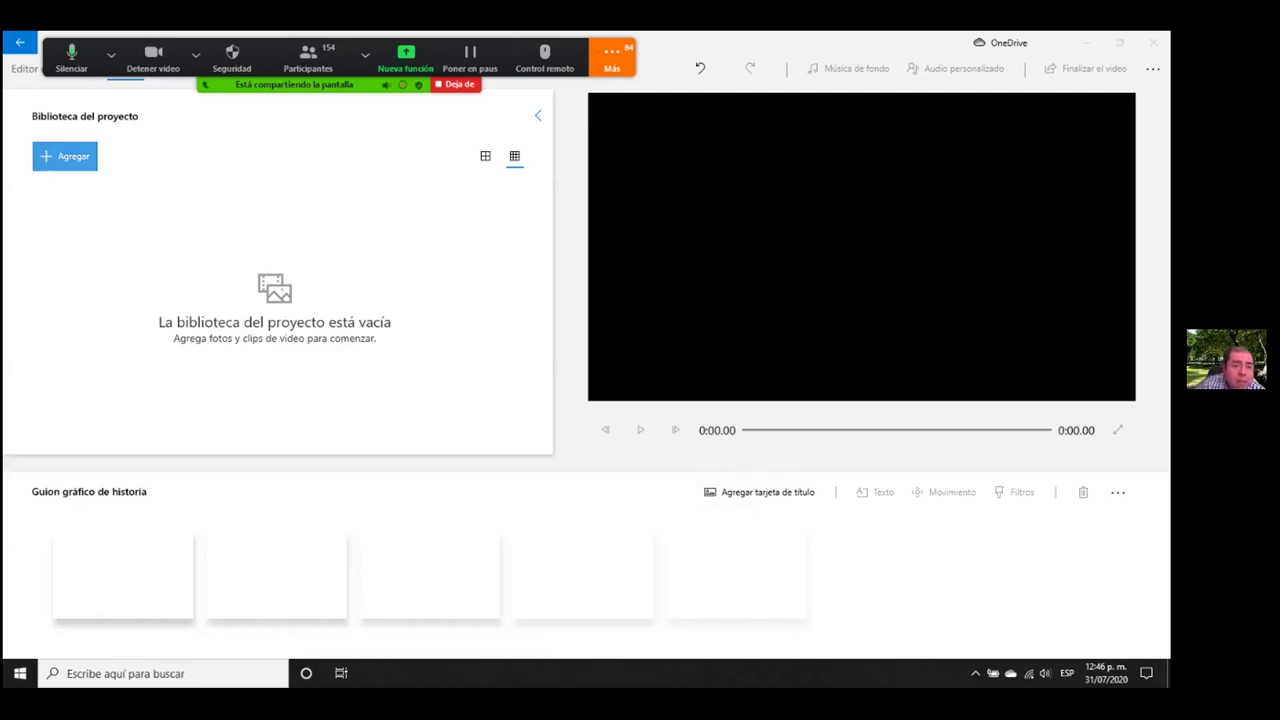
left_click(64, 156)
left_click(64, 187)
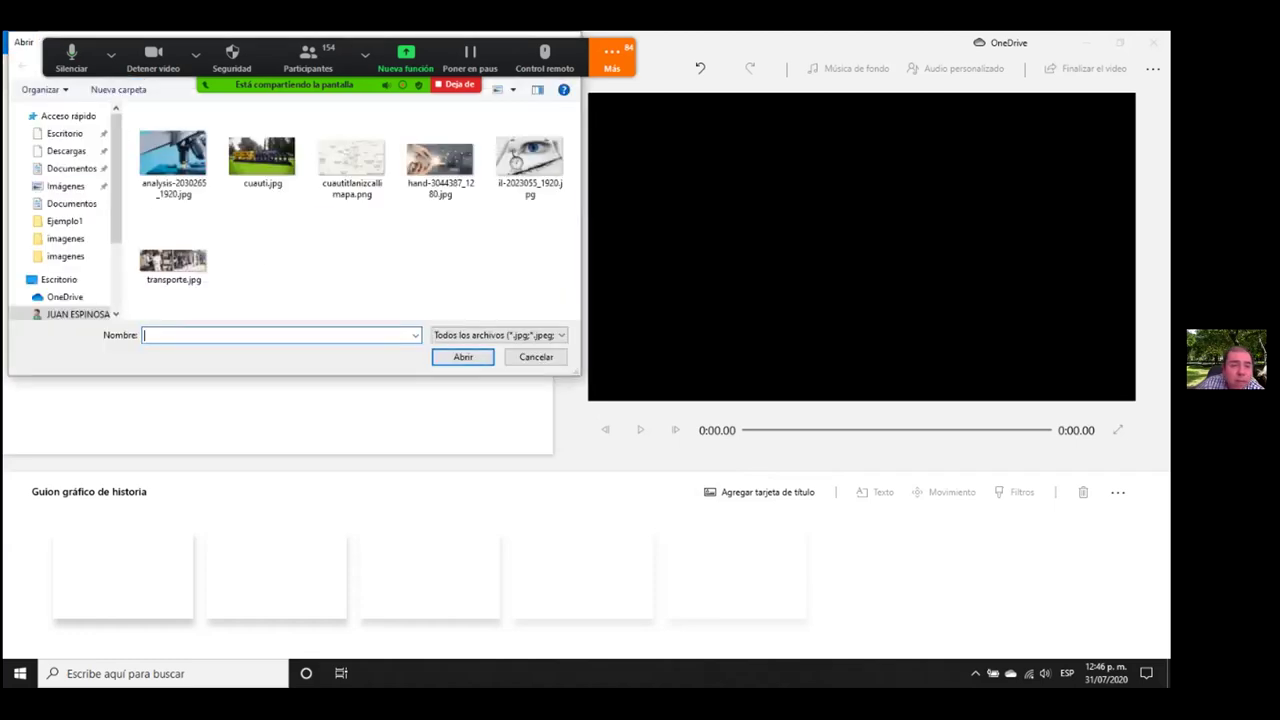
left_click(110, 54)
left_click(80, 54)
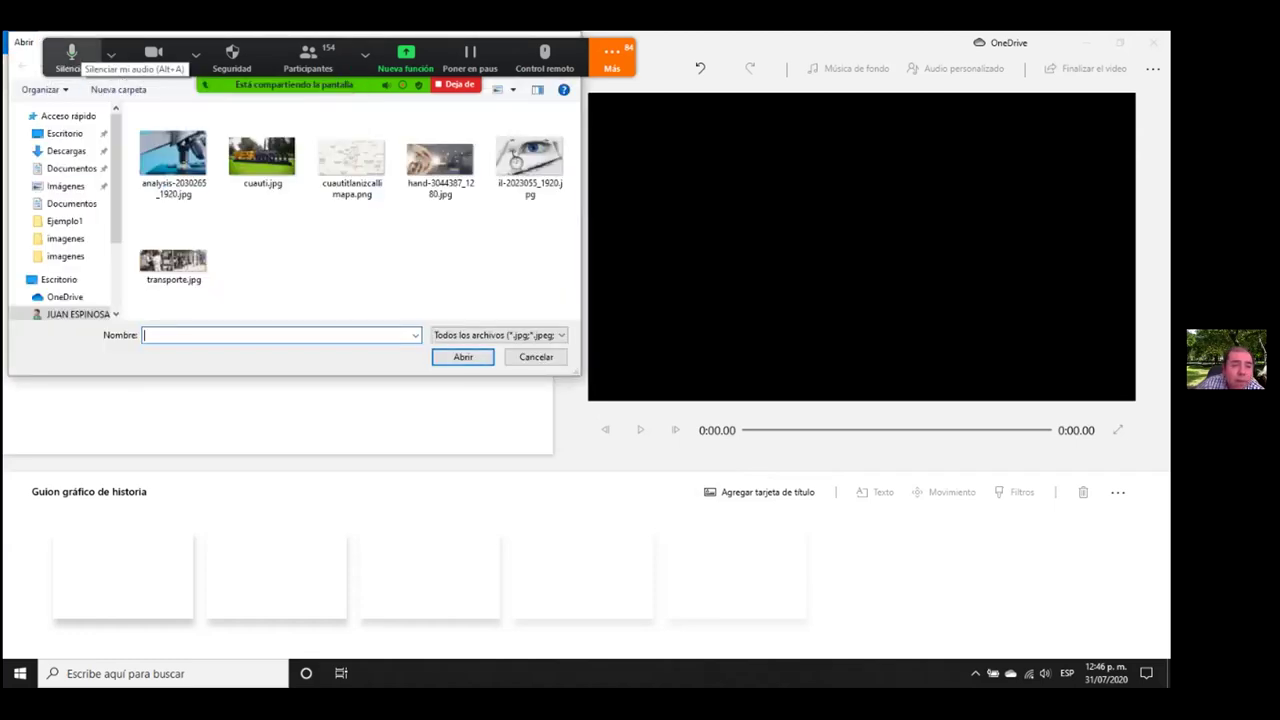
left_click_drag(80, 54, 384, 488)
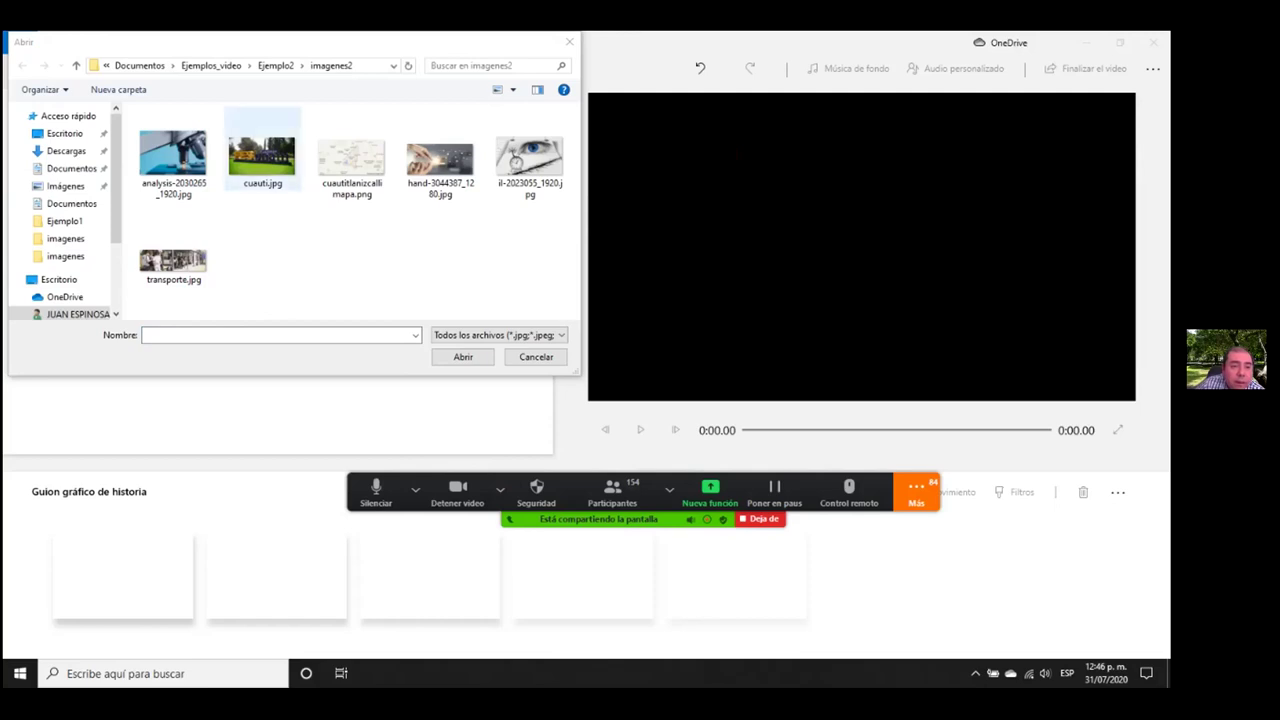
left_click_drag(262, 42, 295, 51)
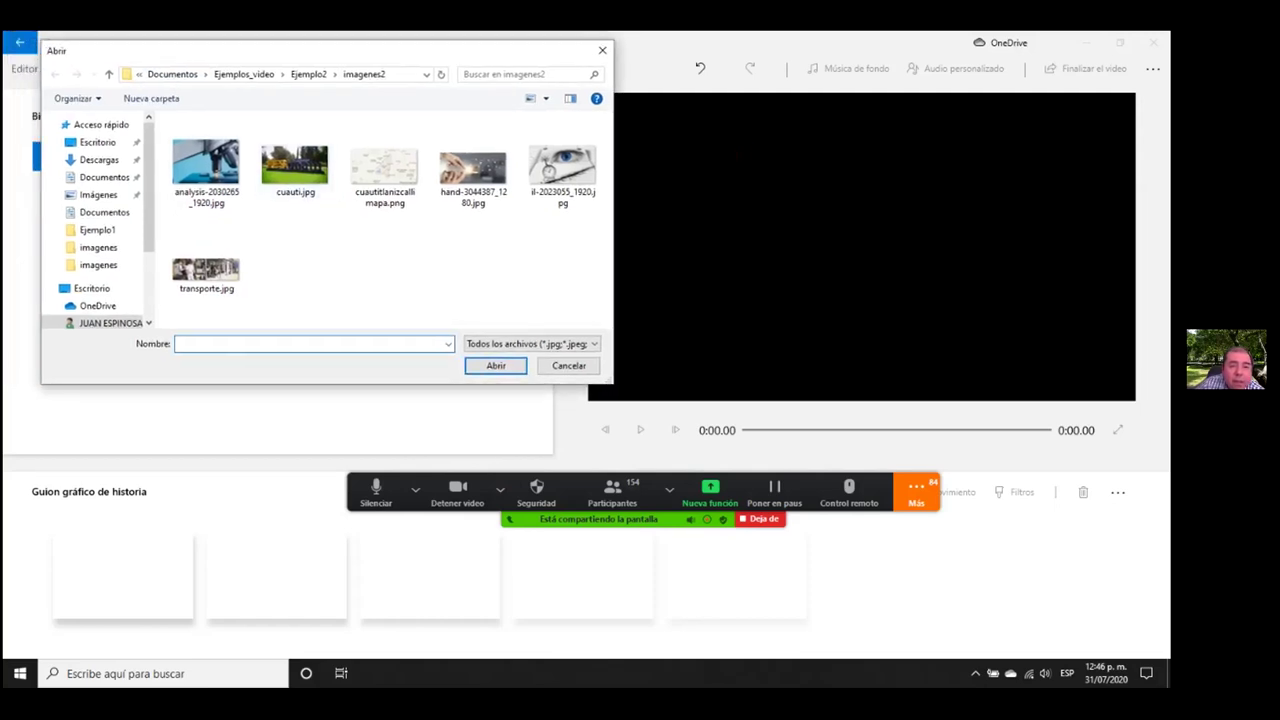
left_click_drag(590, 295, 192, 148)
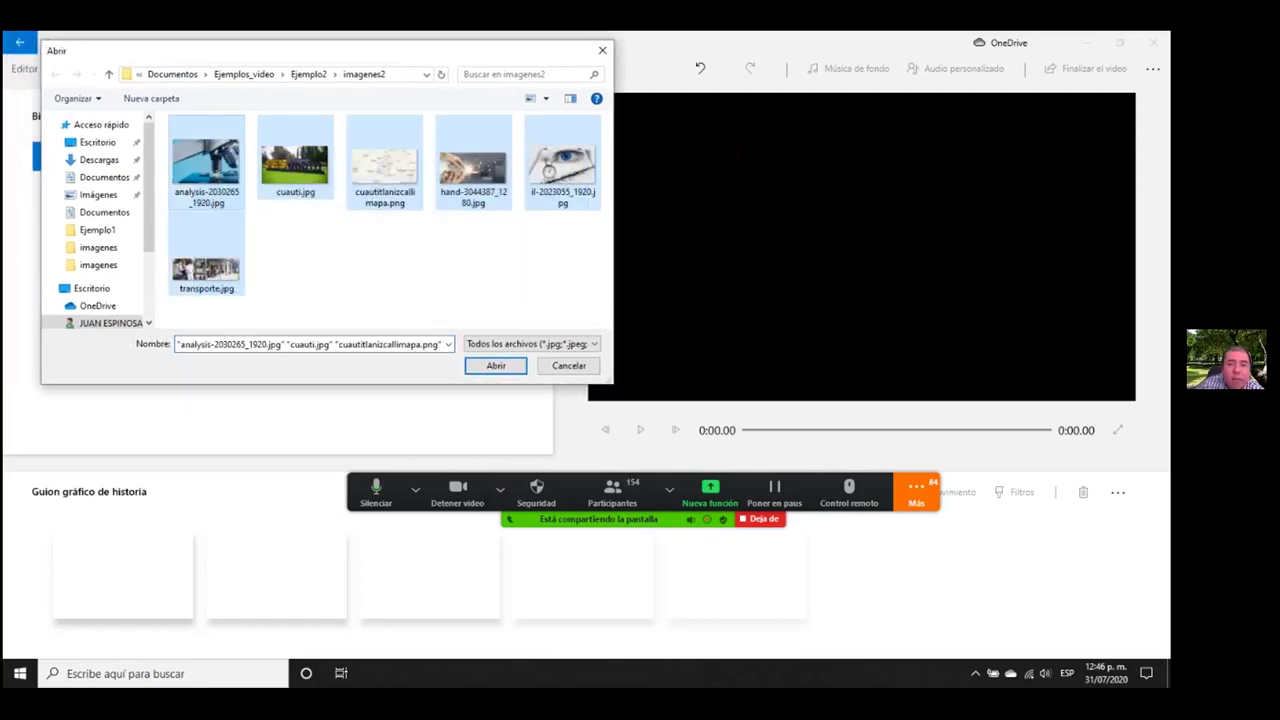
key("Return")
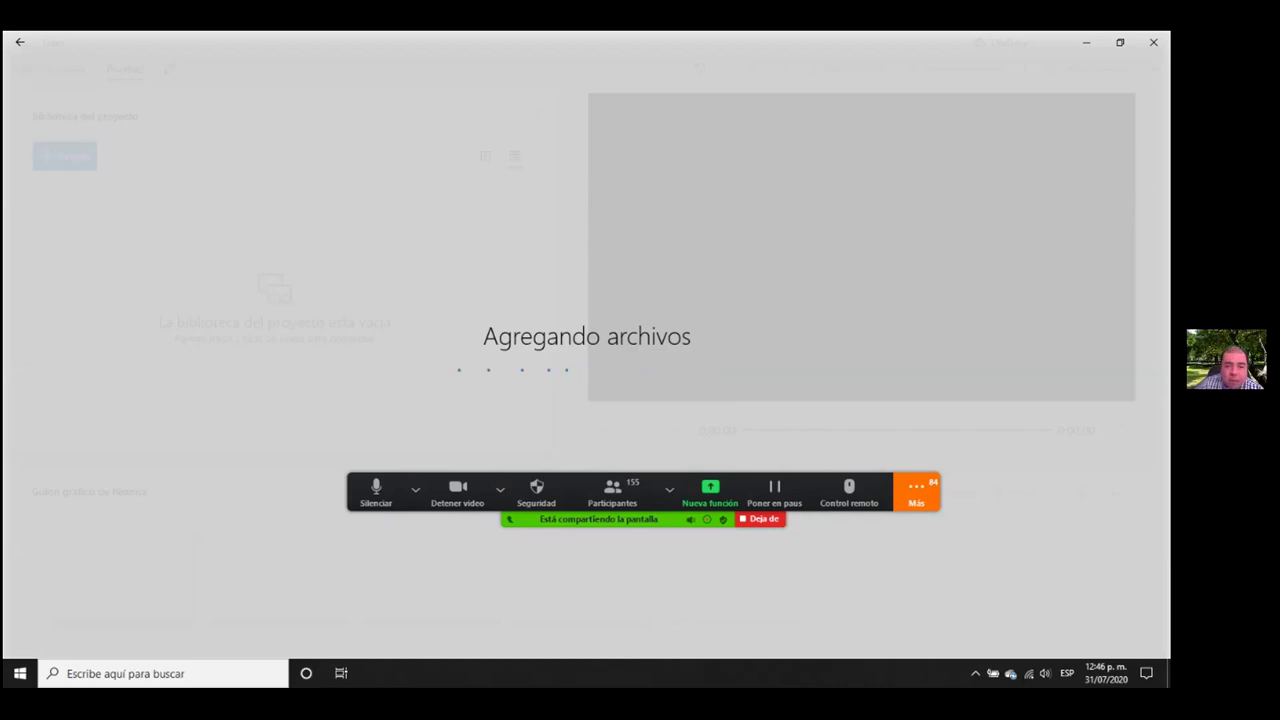
- Move the meeting toolbar off the library and place all six selected library images on the storyboard
left_click_drag(376, 490, 314, 341)
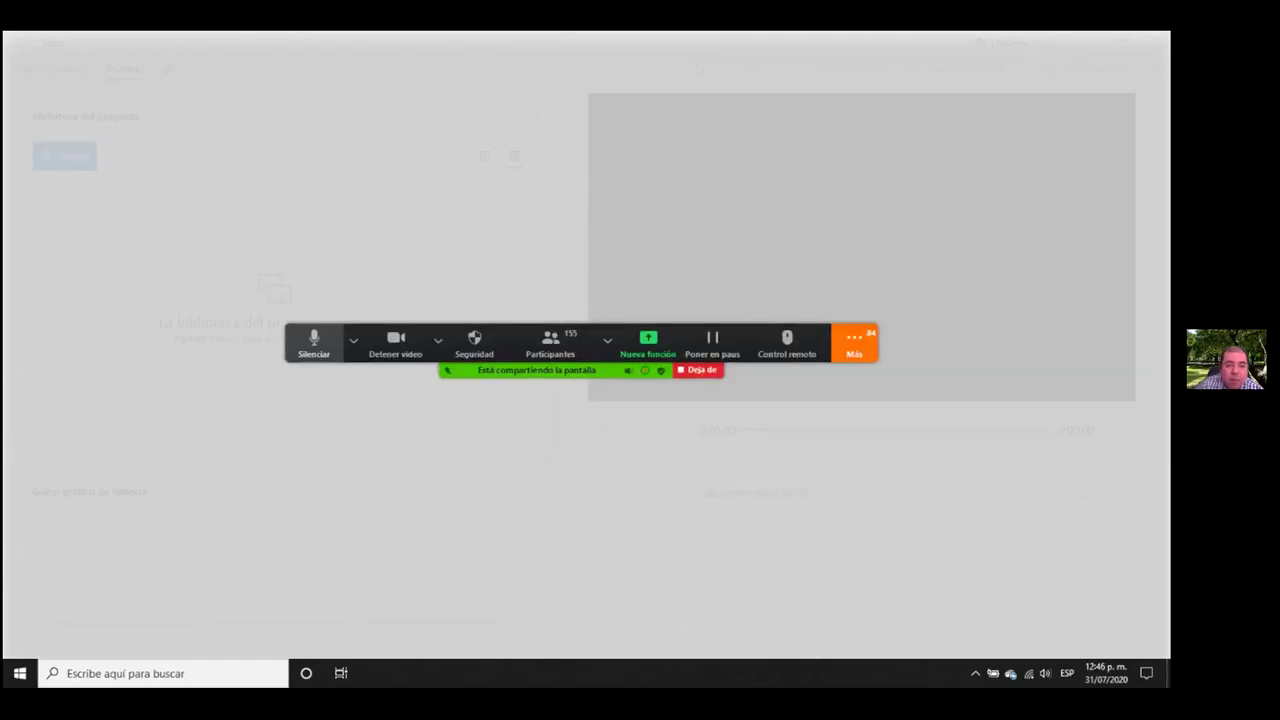
left_click_drag(314, 341, 153, 126)
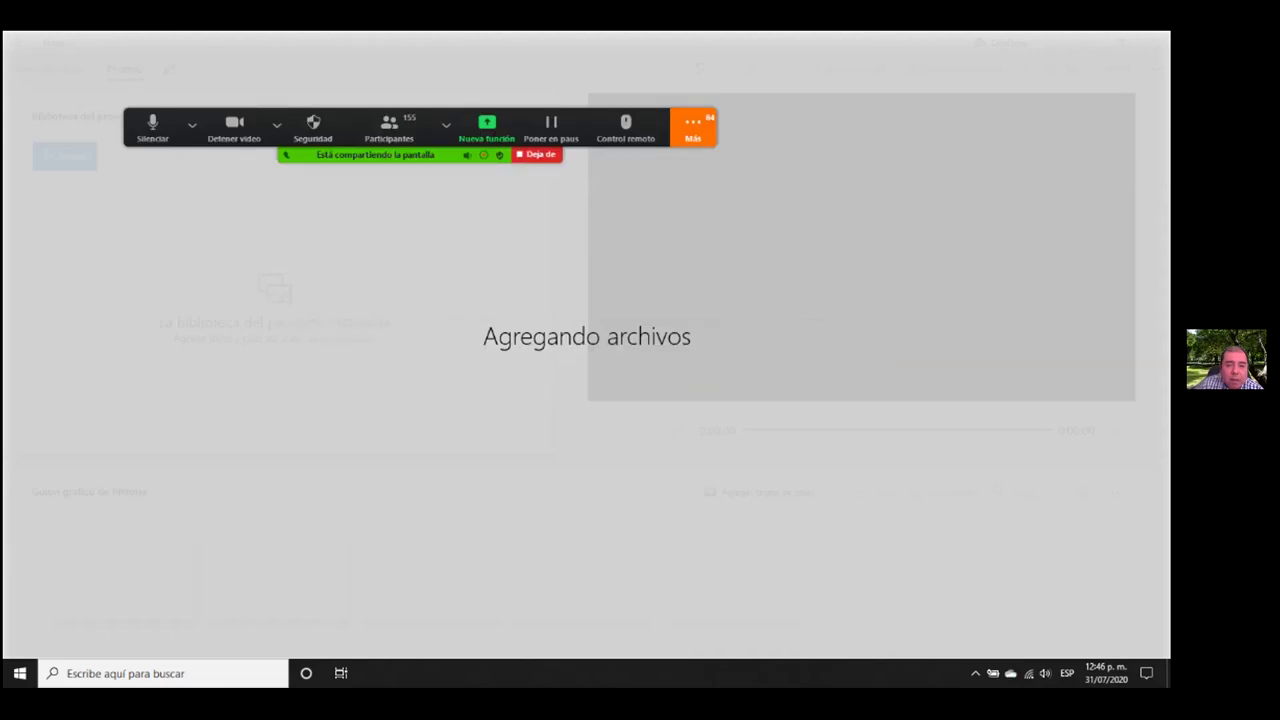
left_click_drag(152, 127, 572, 601)
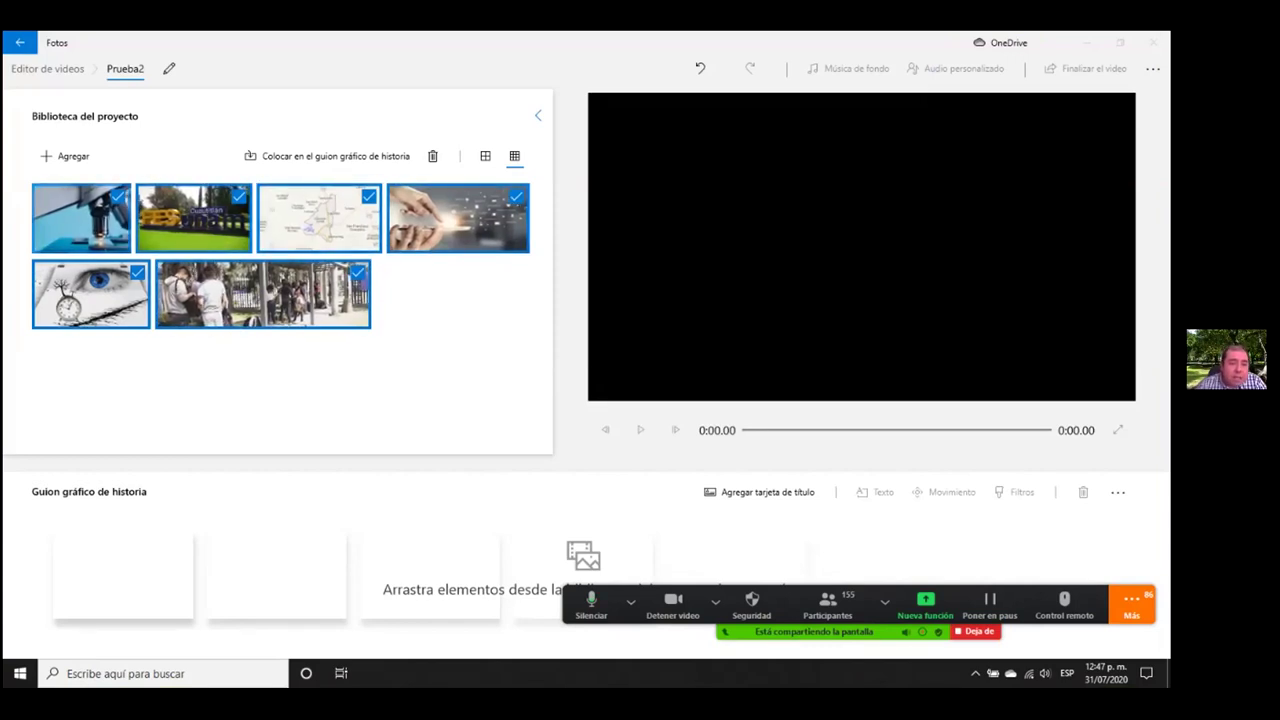
left_click_drag(95, 220, 95, 560)
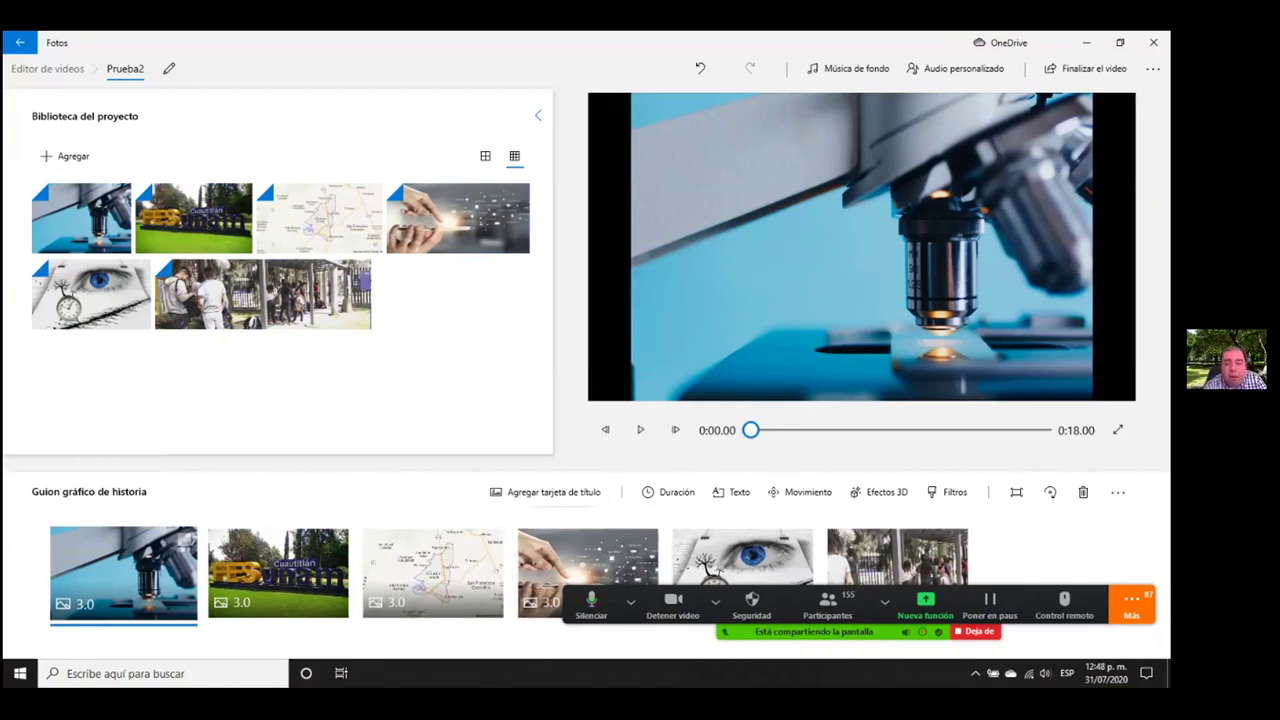
left_click(715, 602)
left_click(715, 602)
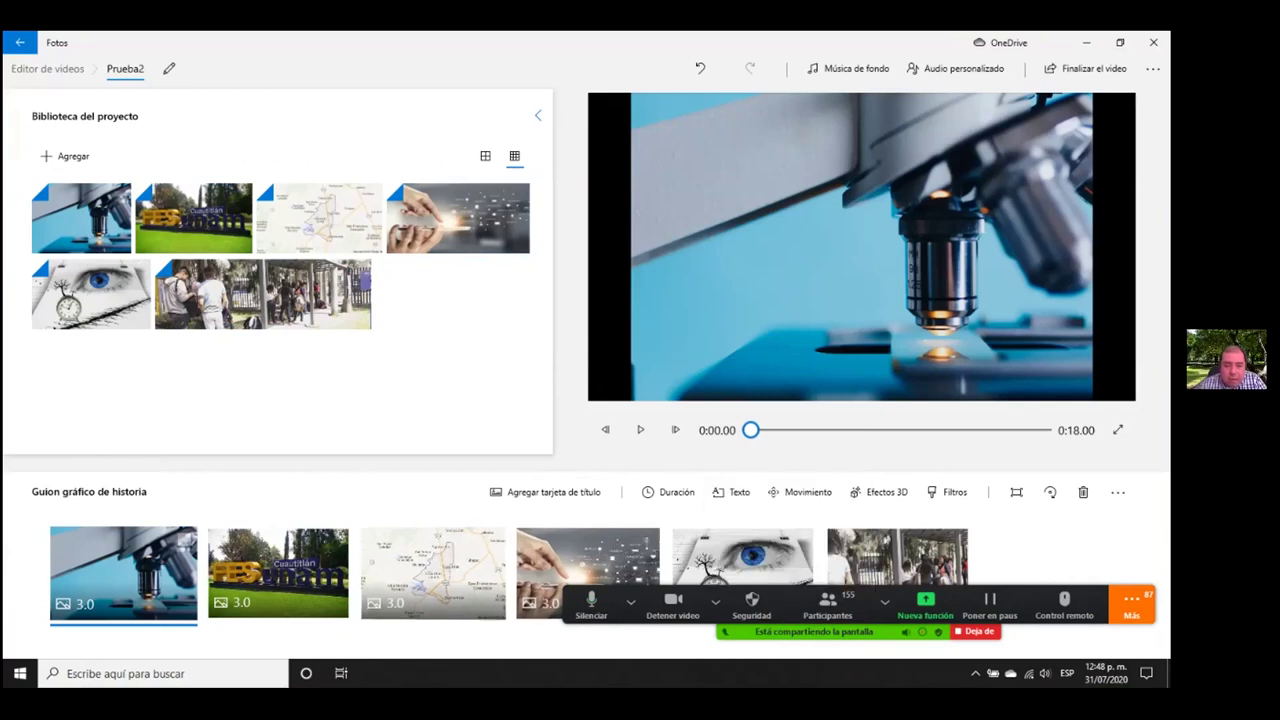
left_click(715, 601)
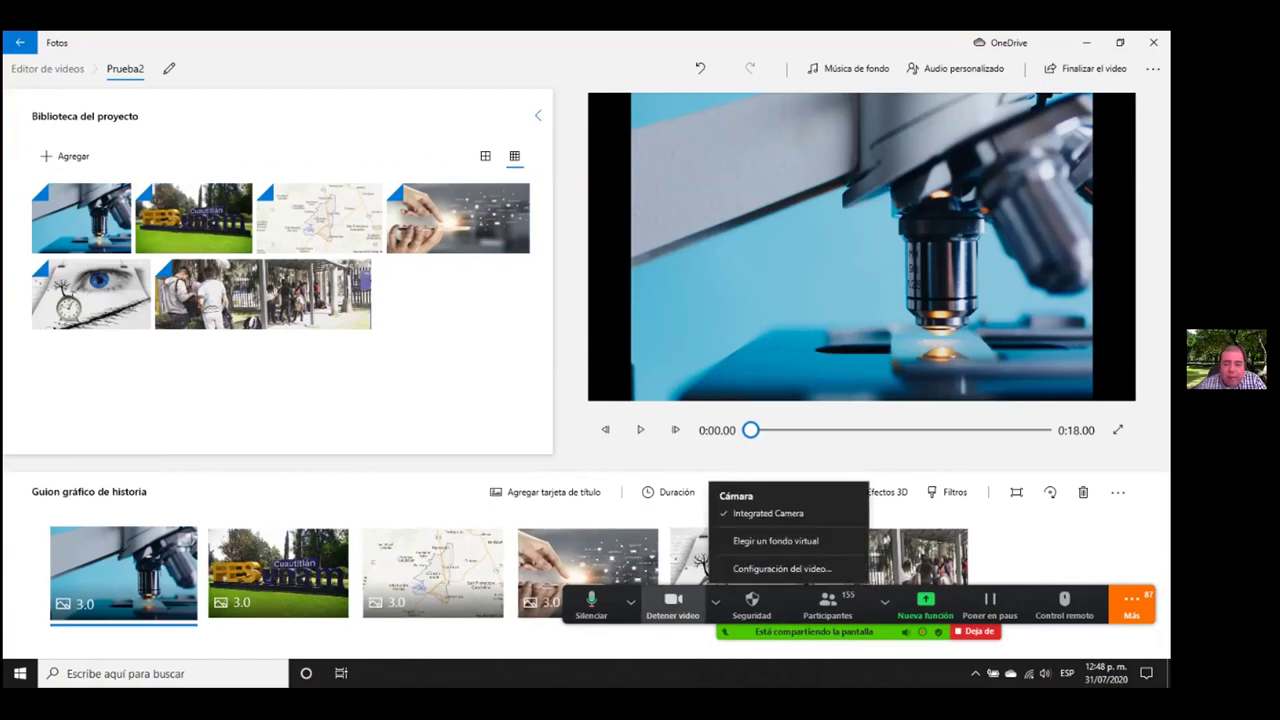
left_click(630, 601)
- Clear the meeting toolbar off the storyboard and reorder the clips to start with the Cuautitlán sign, the map and the transport photo
left_click_drag(578, 600, 205, 93)
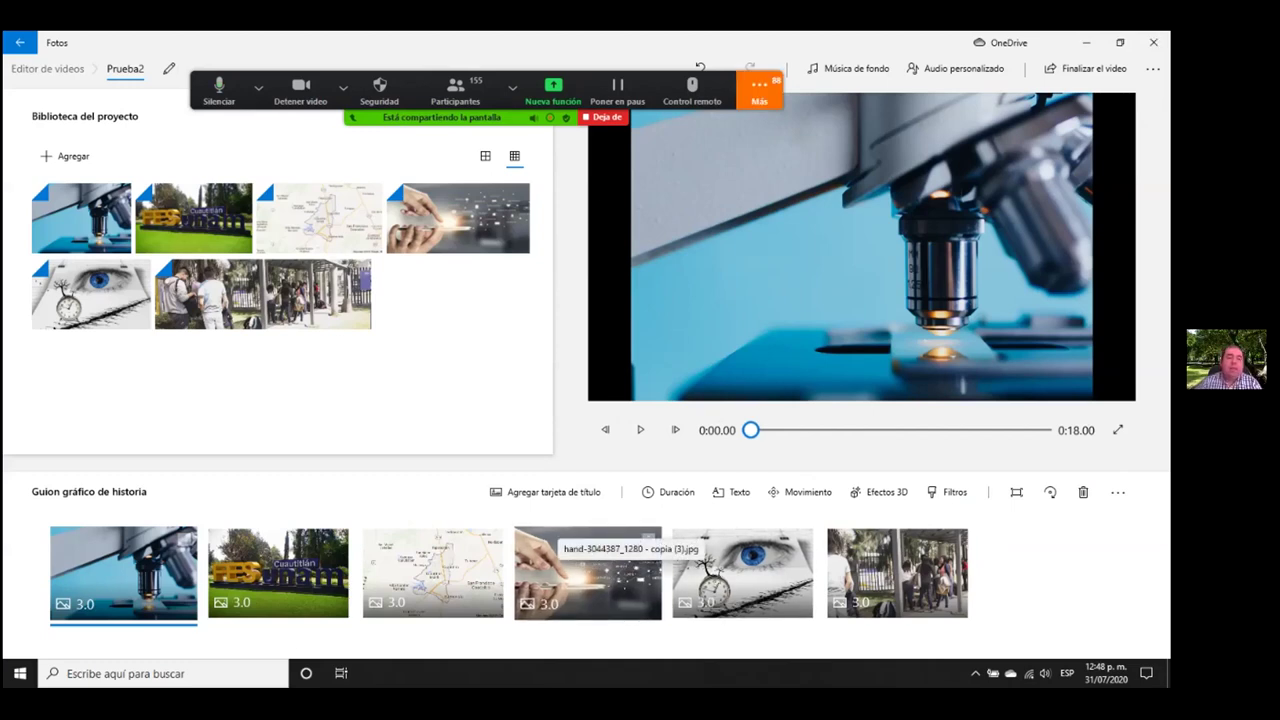
left_click_drag(278, 573, 110, 570)
left_click_drag(432, 573, 278, 573)
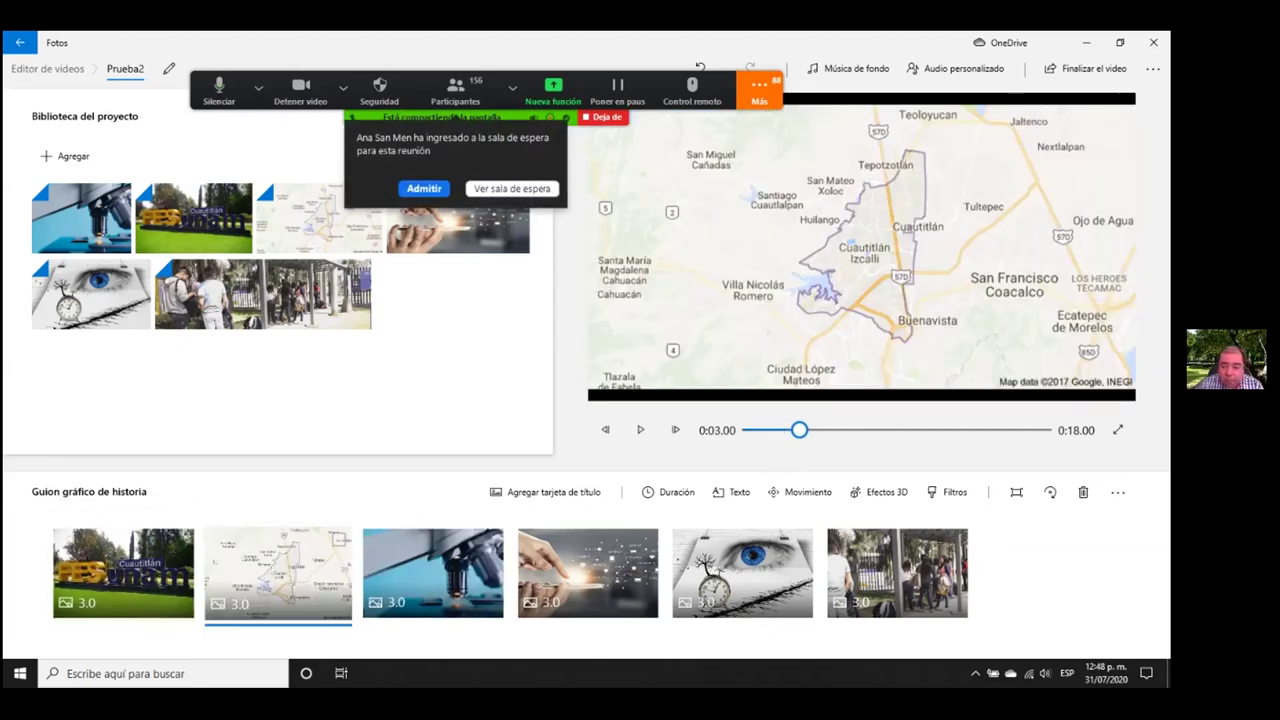
left_click_drag(897, 573, 433, 573)
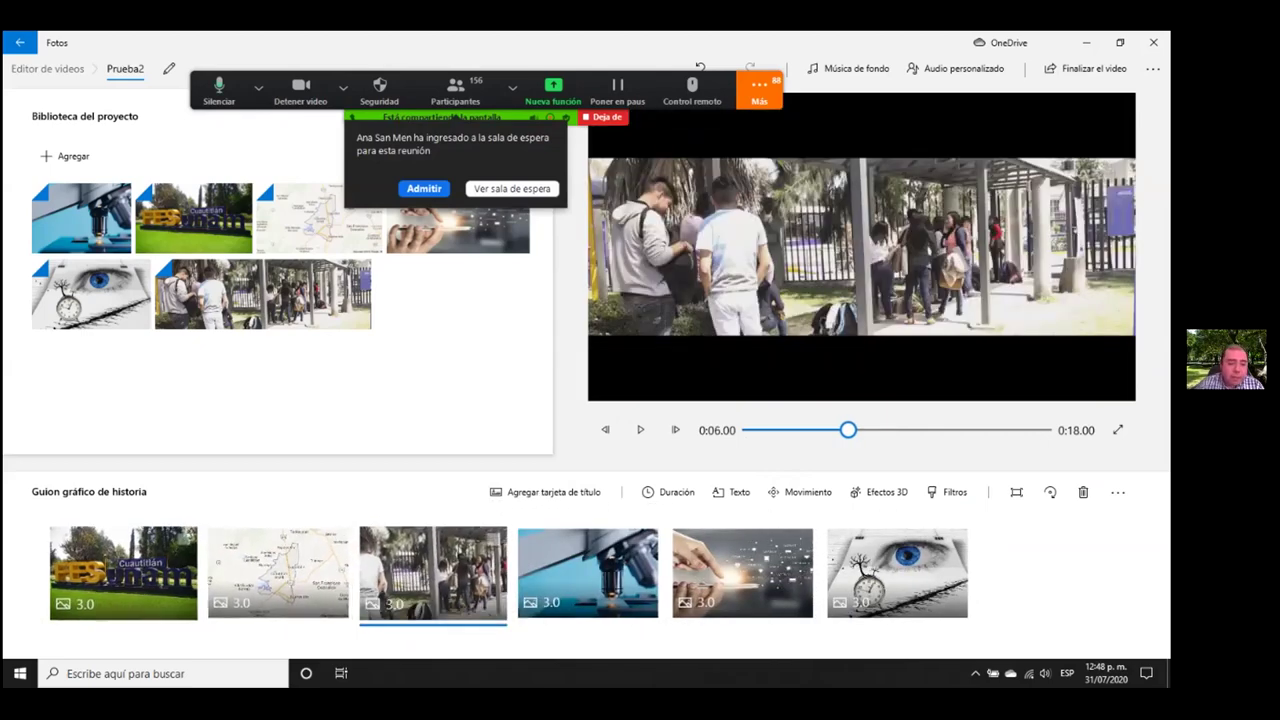
- Preview the reordered storyboard from the first image and pause on the transport photo
left_click(123, 573)
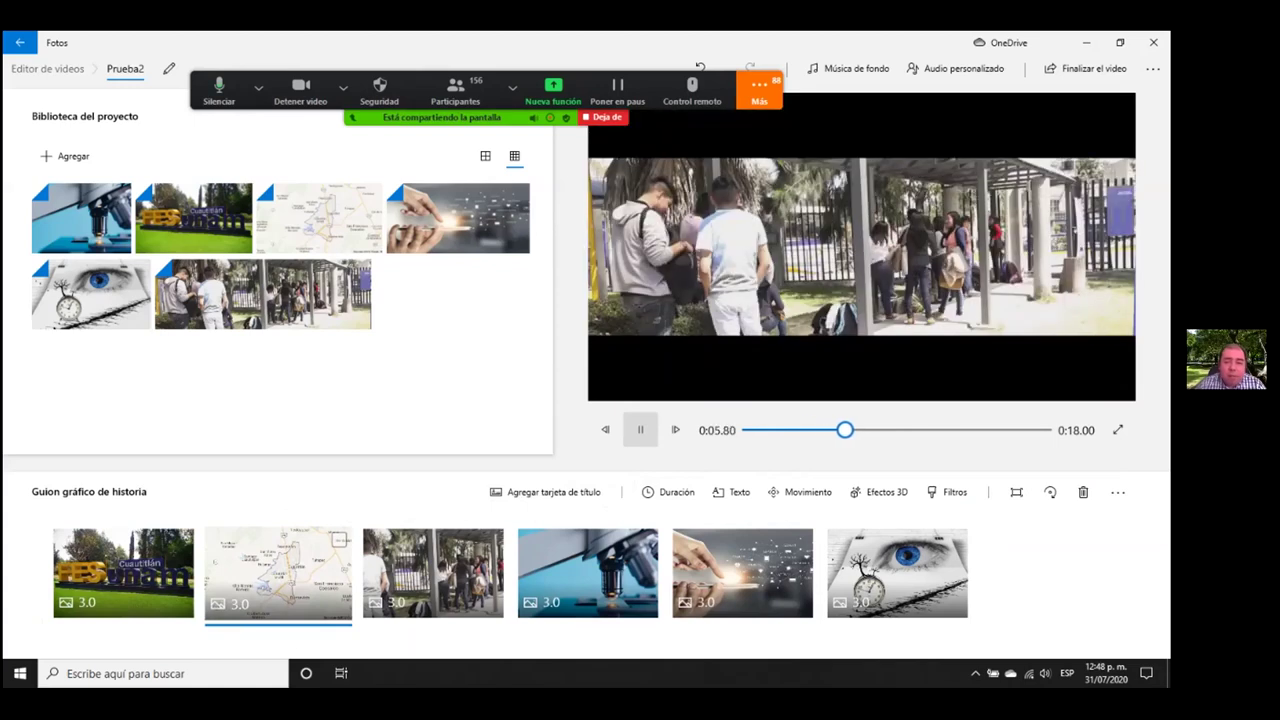
left_click(641, 429)
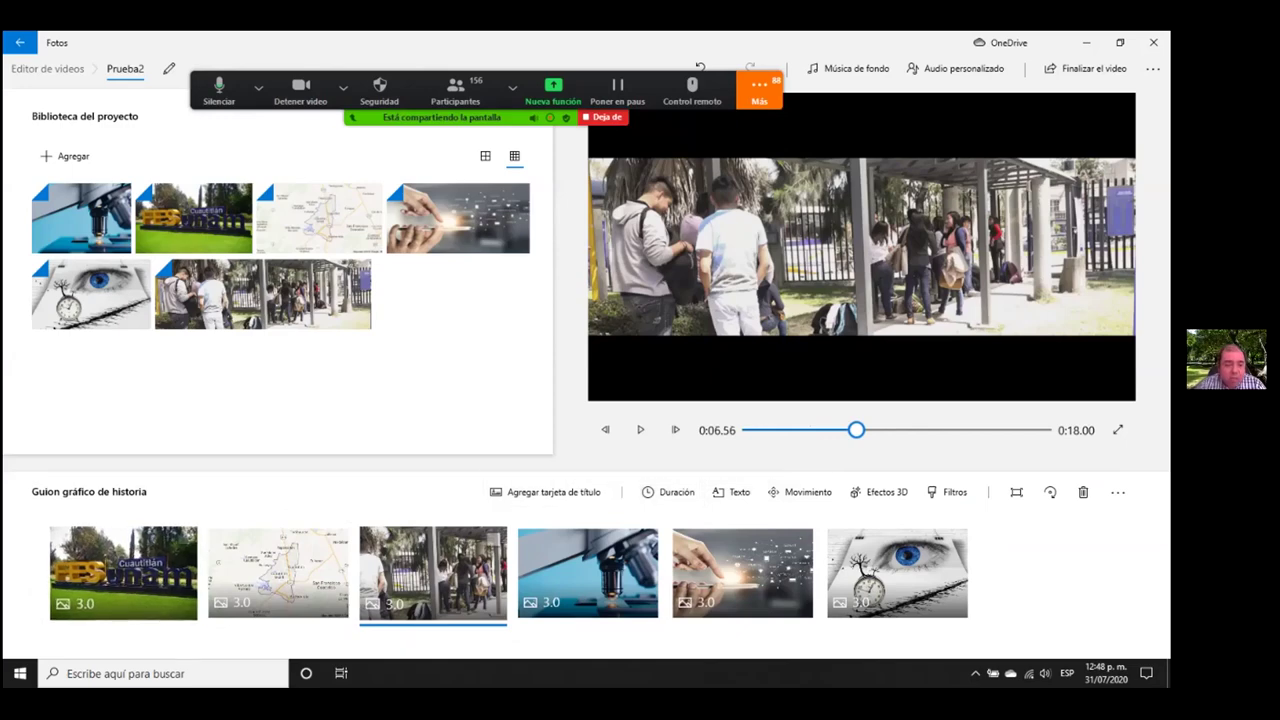
- Review the duration options for the Cuautitlán sign image and close them without choosing one
left_click(123, 572)
left_click(669, 492)
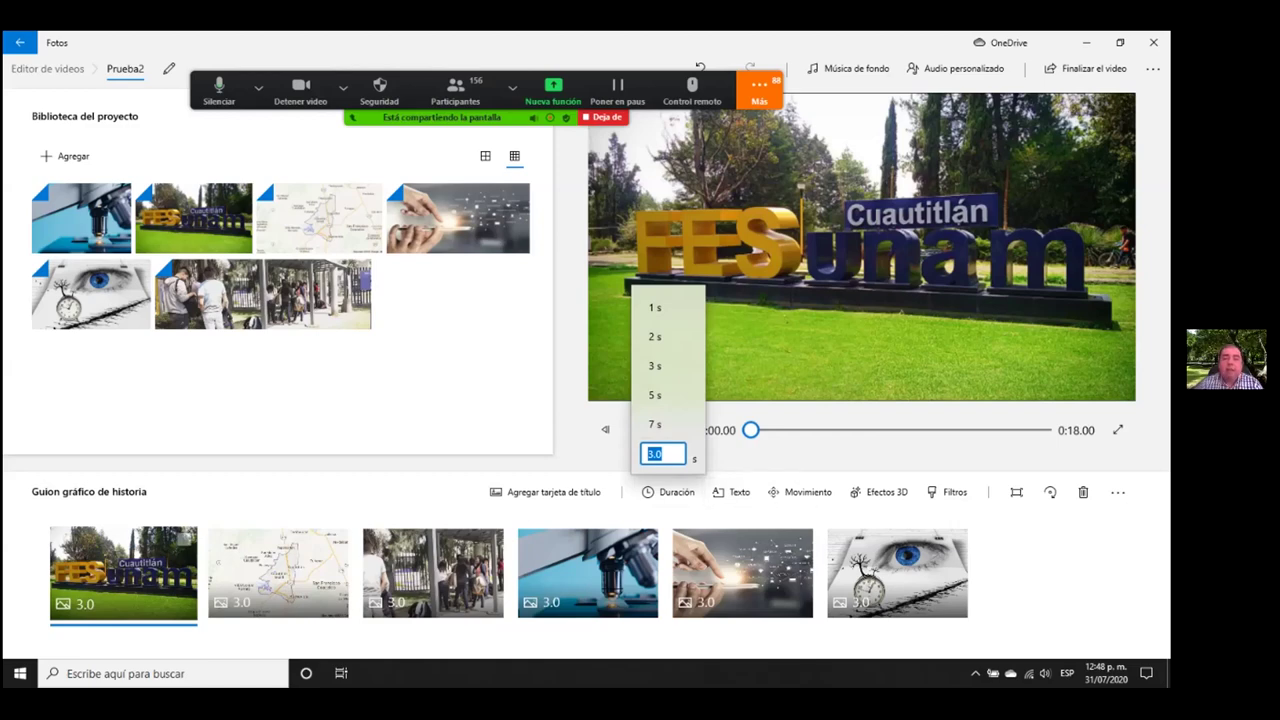
key("Escape")
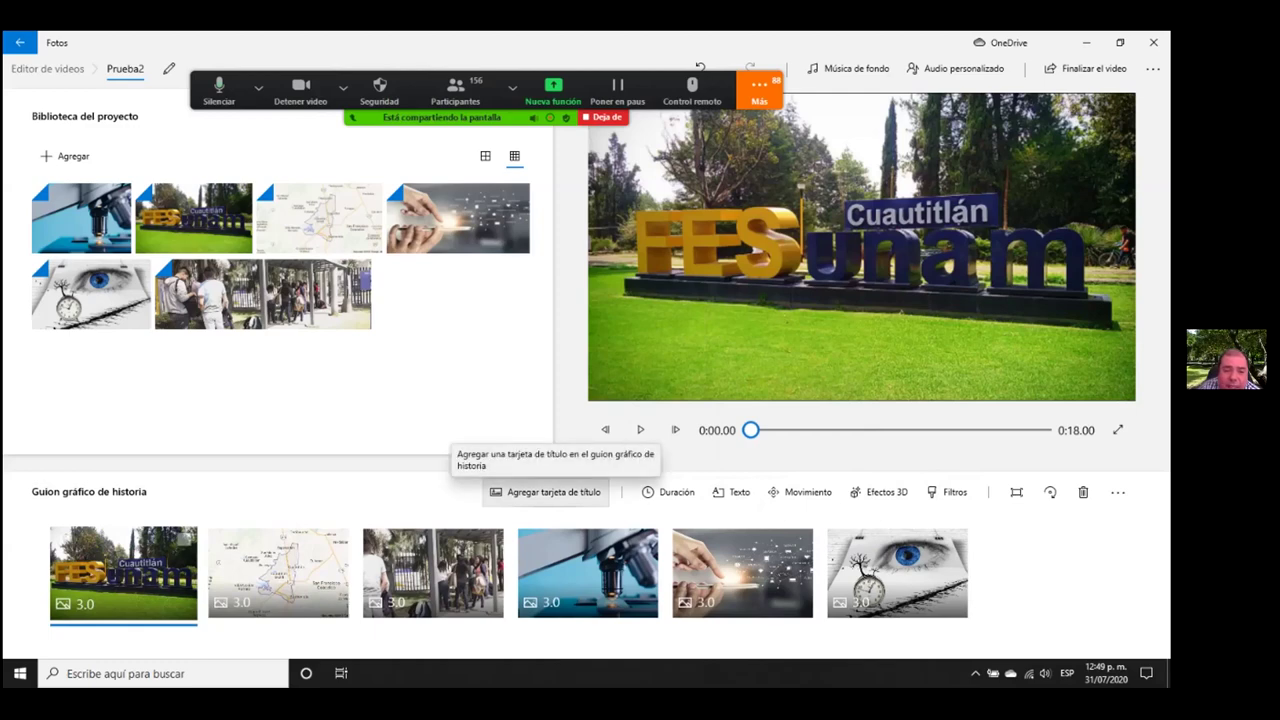
- Add a title card to the storyboard and place it between the Cuautitlán sign image and the map
left_click(548, 492)
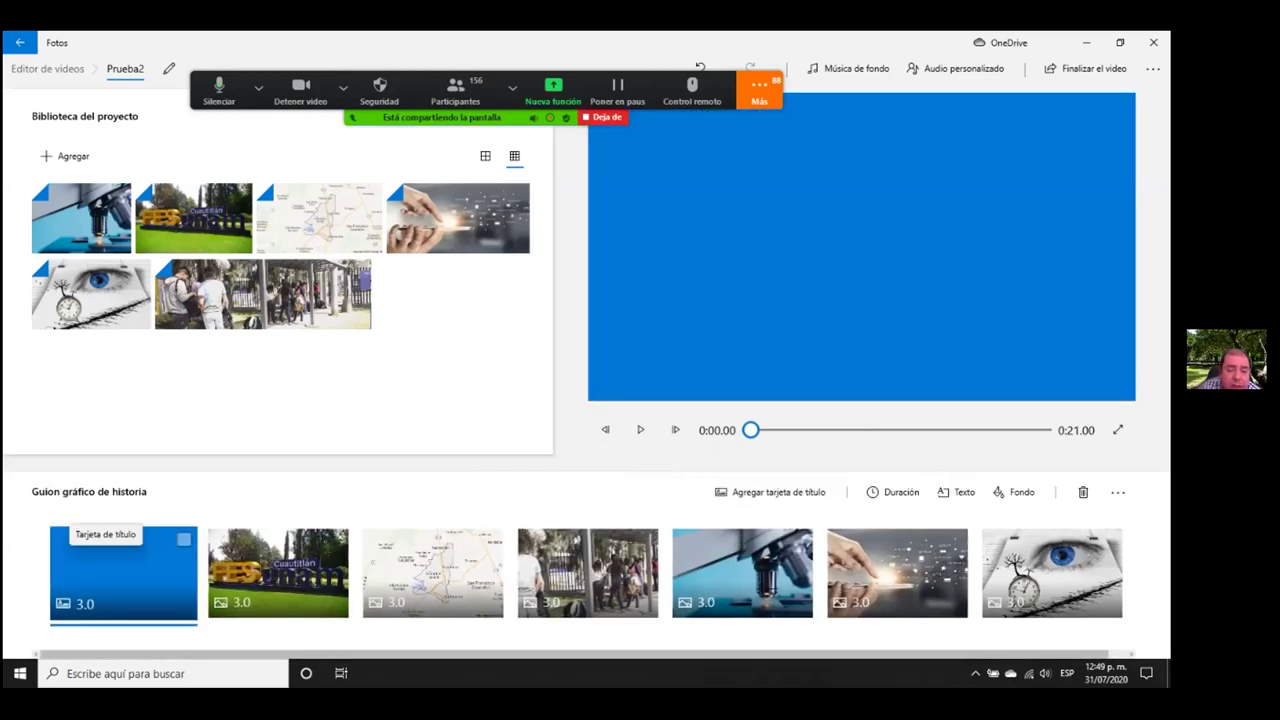
left_click_drag(110, 560, 278, 570)
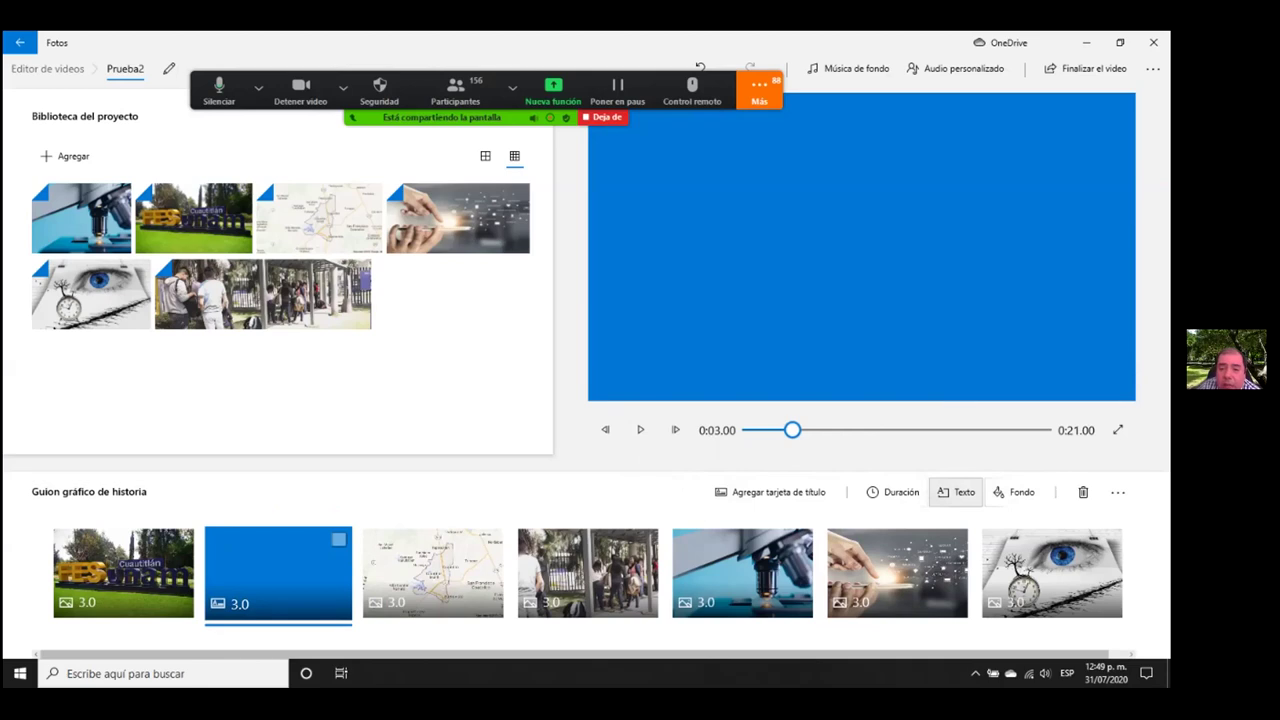
- Try several animated text styles on the title card and choose the Alegría style
left_click(958, 492)
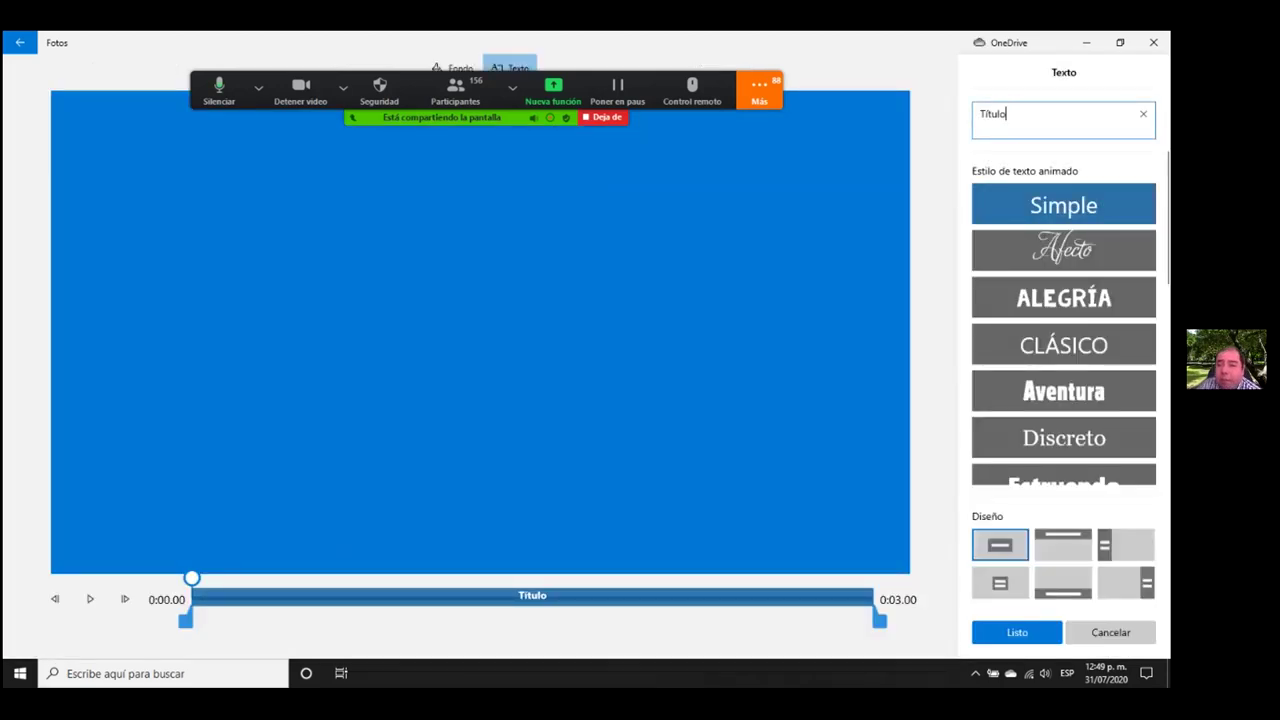
left_click(1063, 297)
left_click(1063, 344)
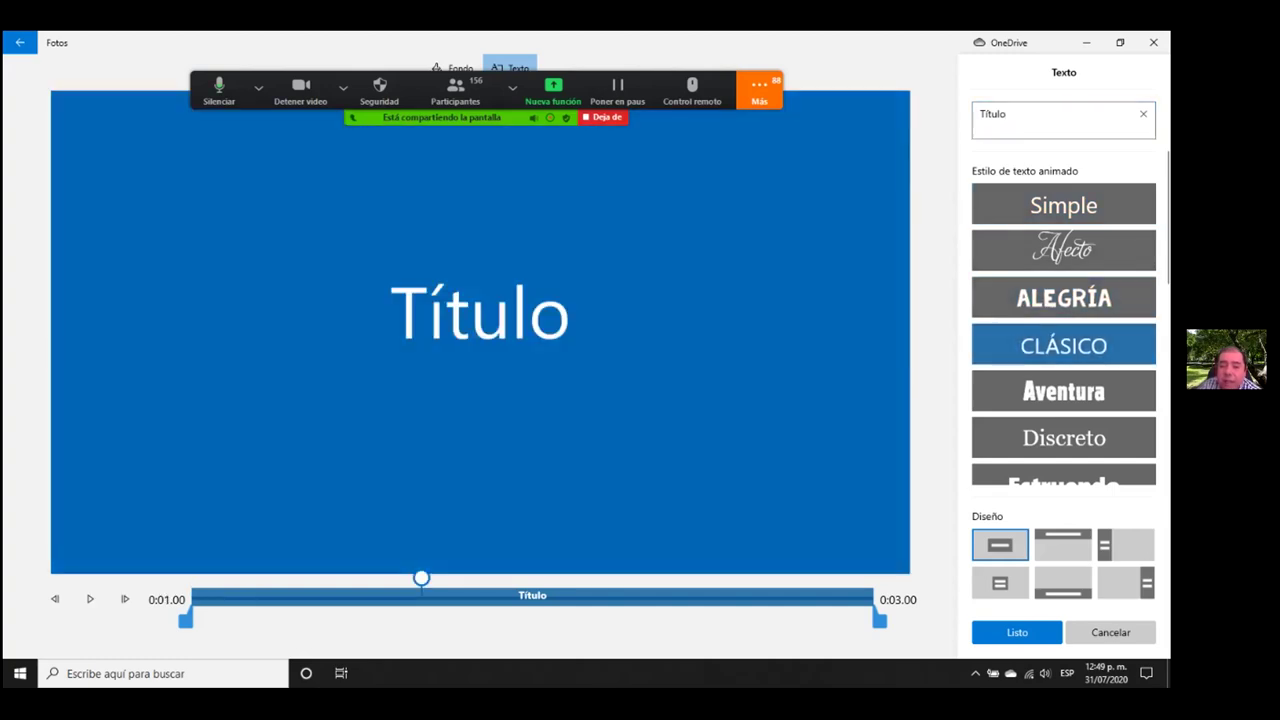
left_click(1063, 391)
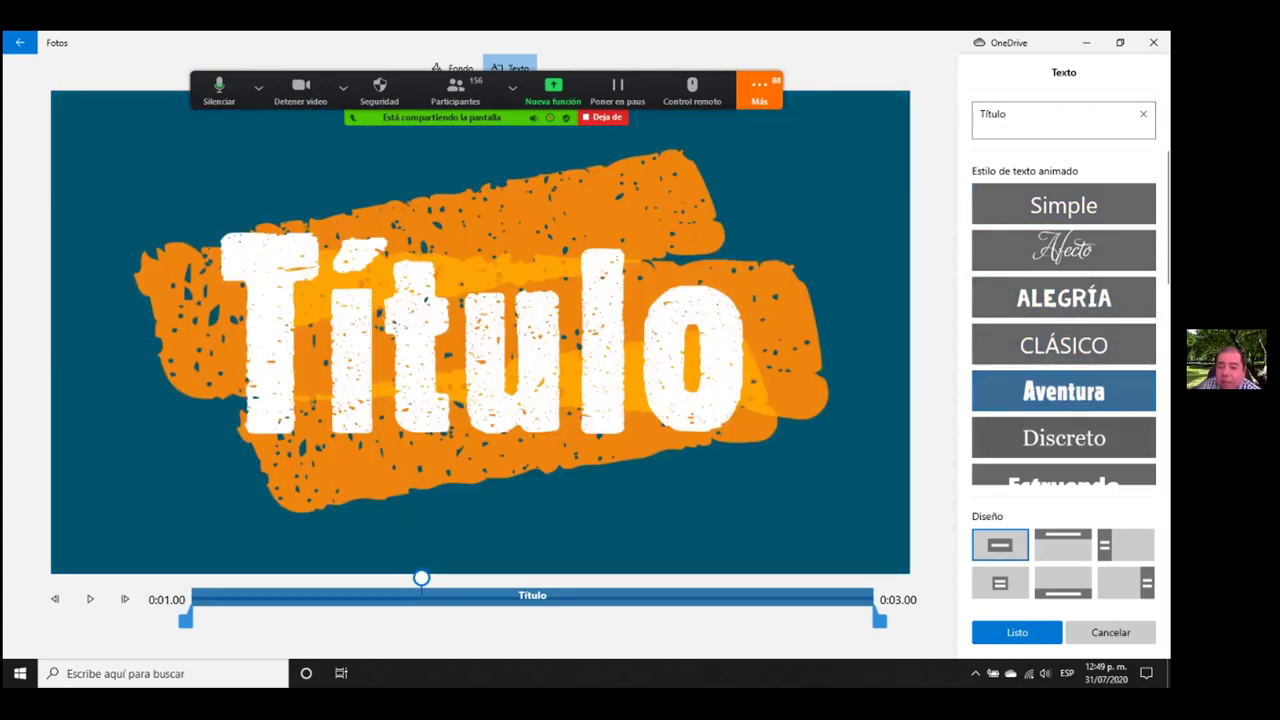
left_click(1063, 437)
left_click(1063, 297)
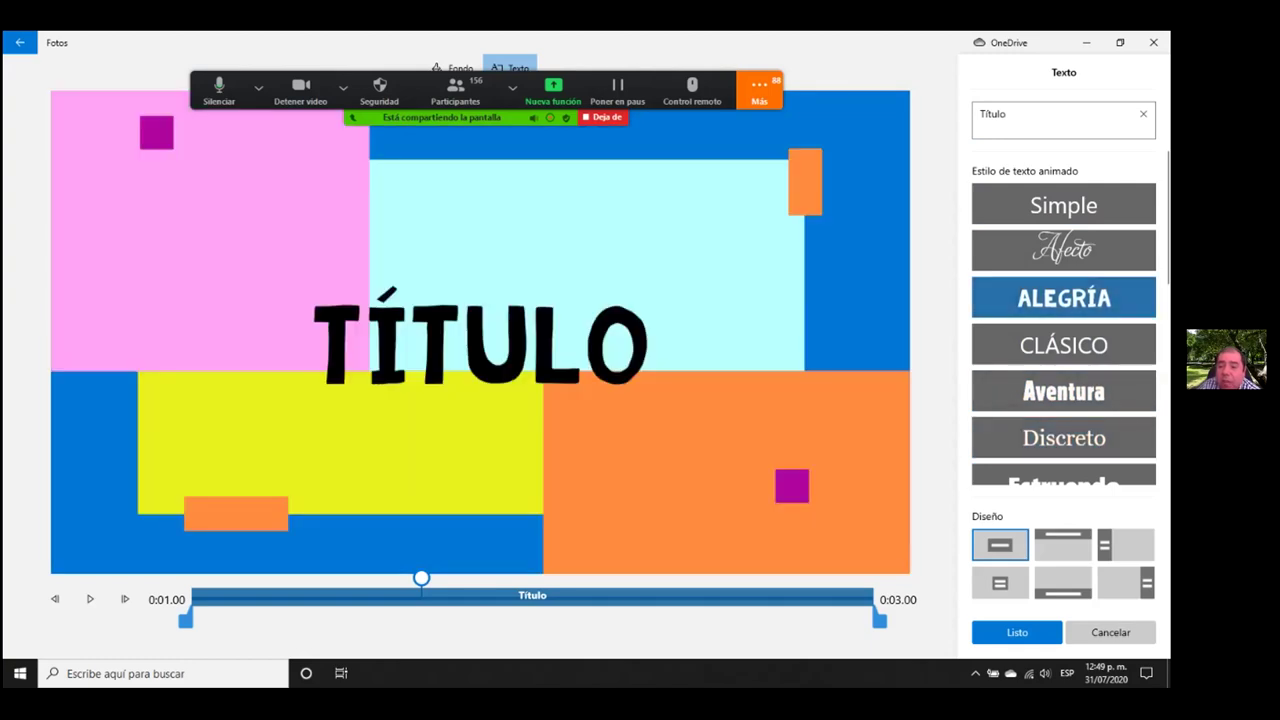
- Replace the title card's placeholder text with "Bienvenidos a la fes cuautitlán" and apply it
left_click(1006, 114)
key("BackSpace")
key("BackSpace")
key("BackSpace")
key("BackSpace")
key("BackSpace")
key("BackSpace")
type("Bienvenidos a la fes cu")
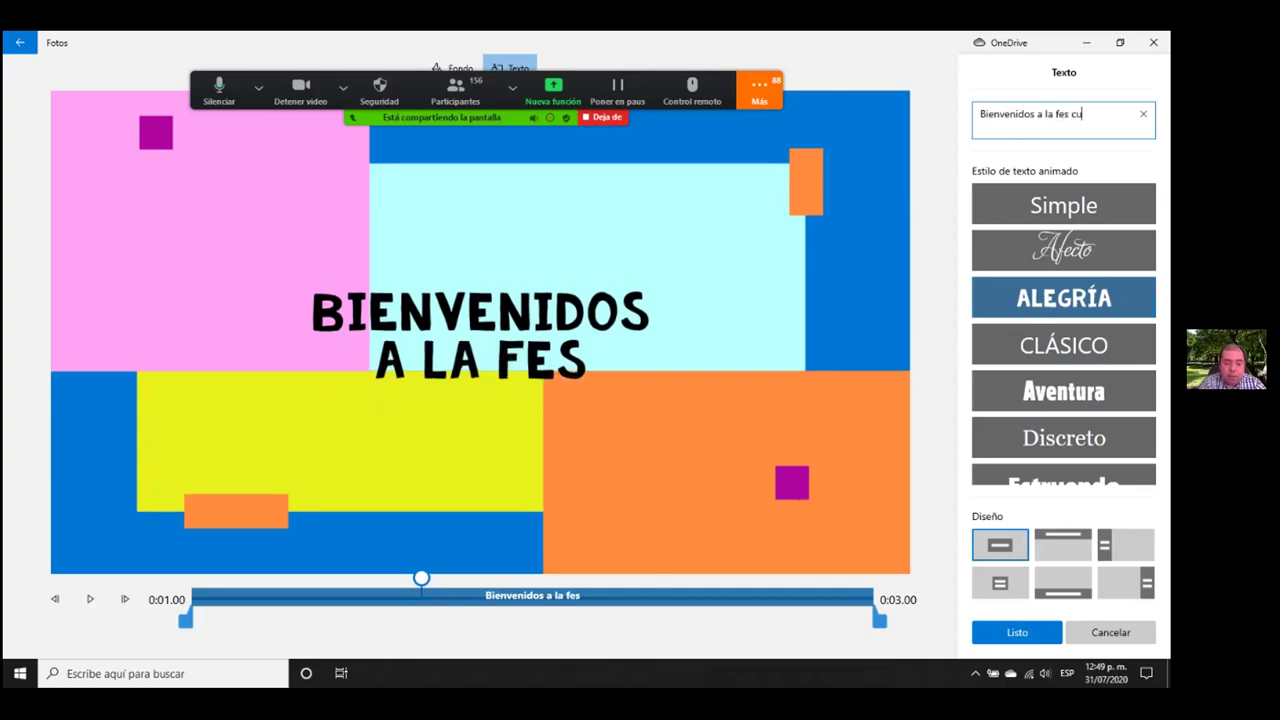
type("autitlán")
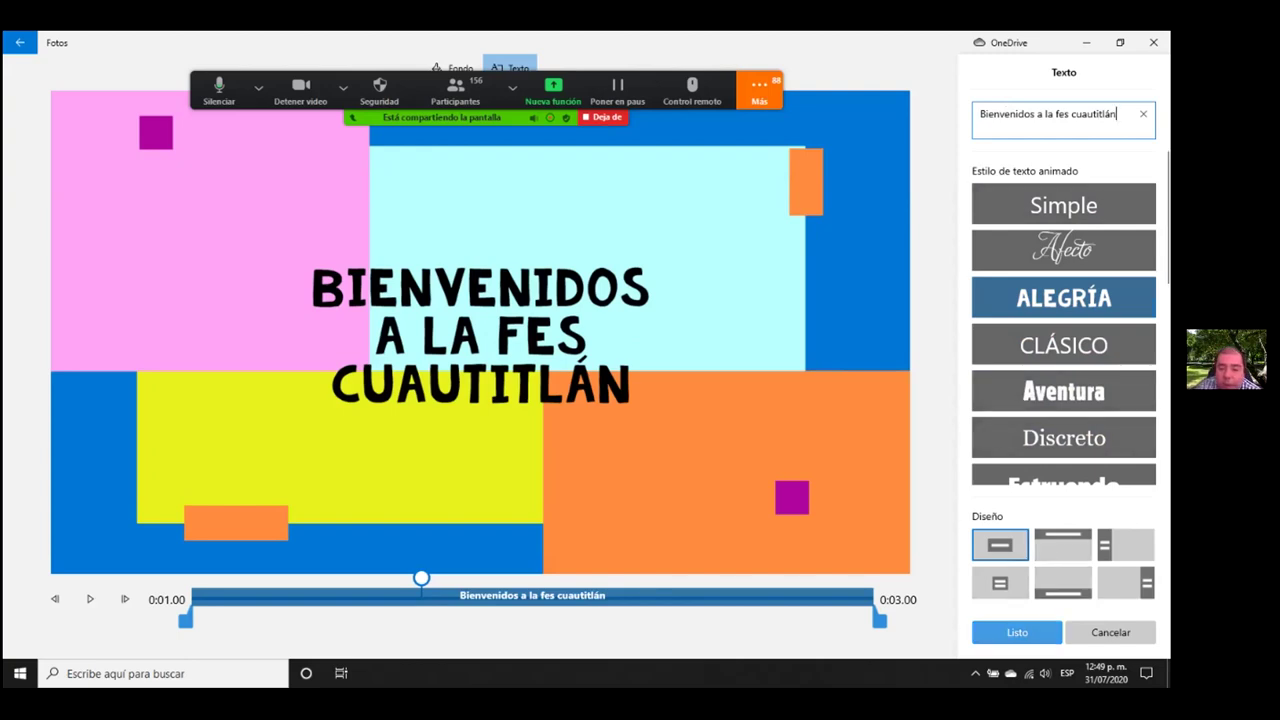
left_click(1016, 632)
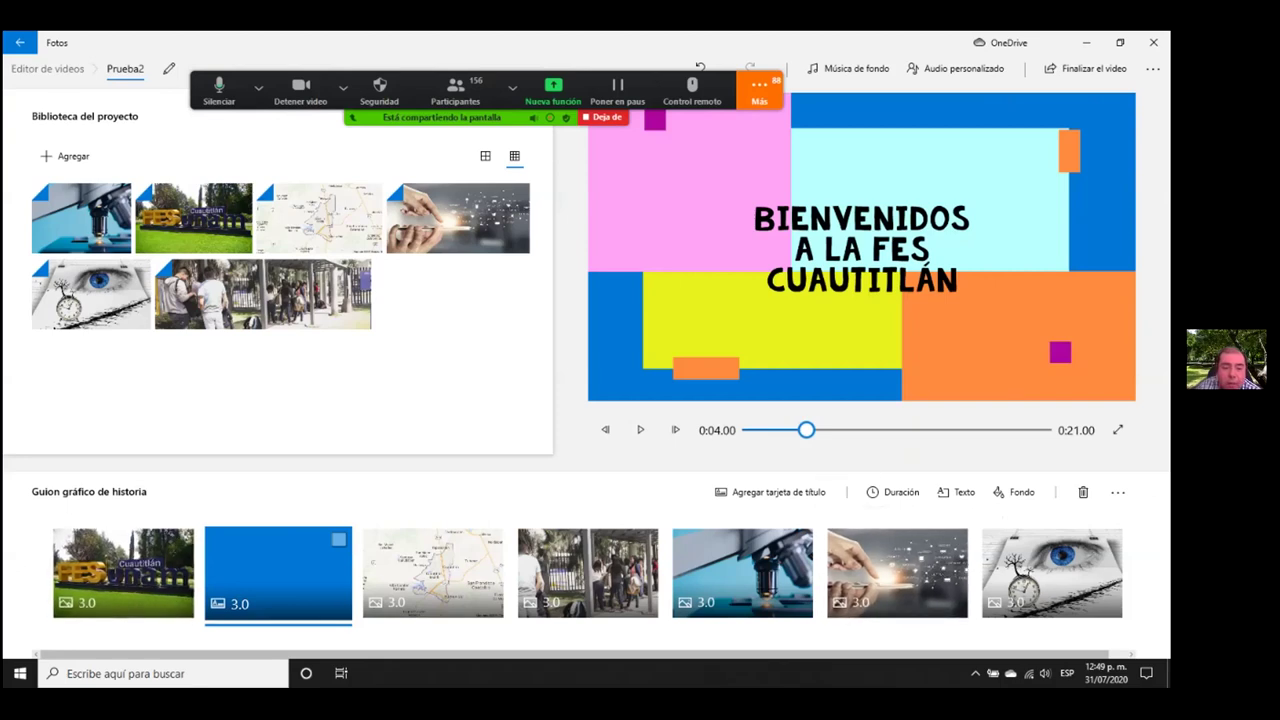
- Preview the video from the Cuautitlán sign image through the title card and pause on the map
left_click(123, 572)
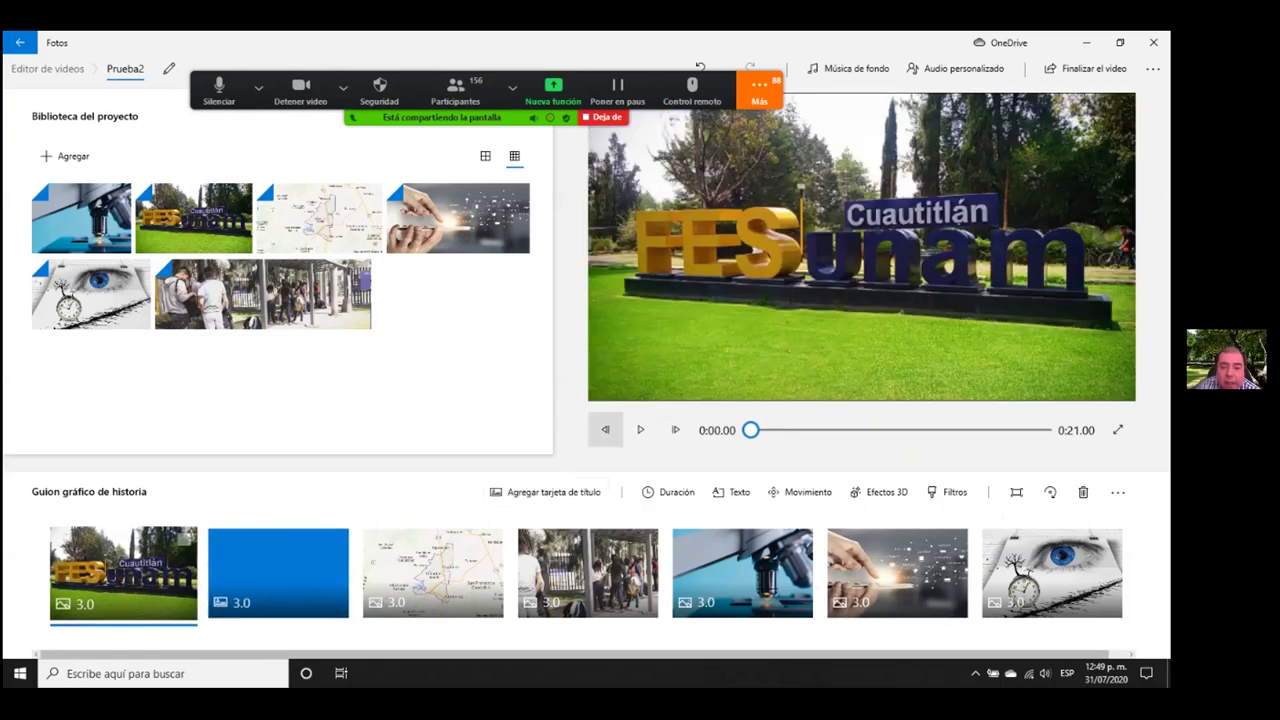
left_click(640, 429)
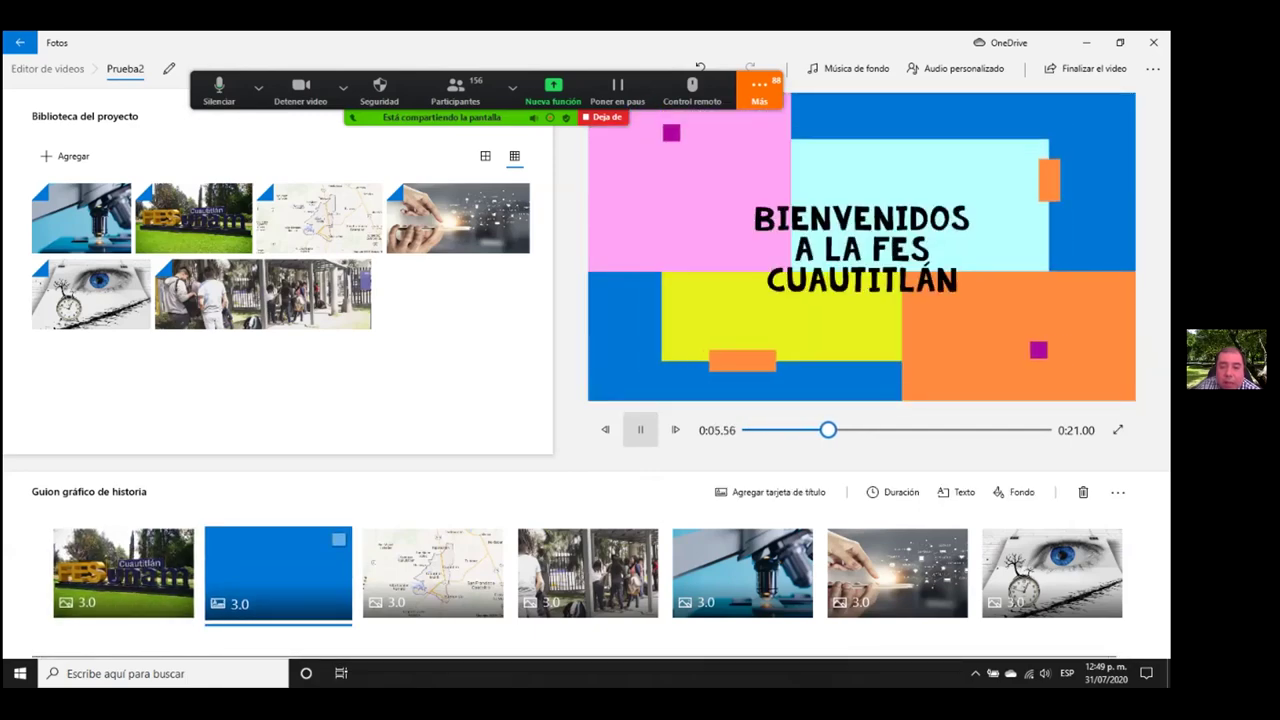
left_click(640, 429)
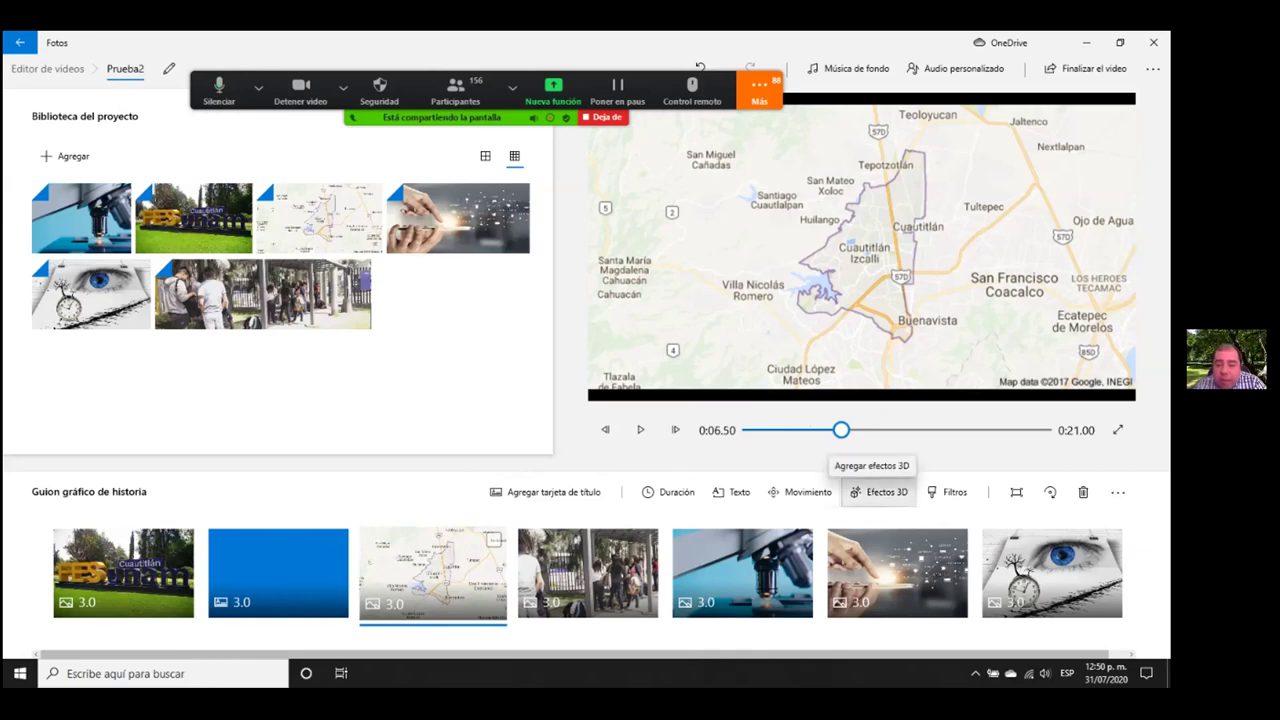
- Add the Sonar 3D effect to the map, enlarge it over the Cuautitlán area, extend it across the whole 3-second clip and preview it
left_click(878, 492)
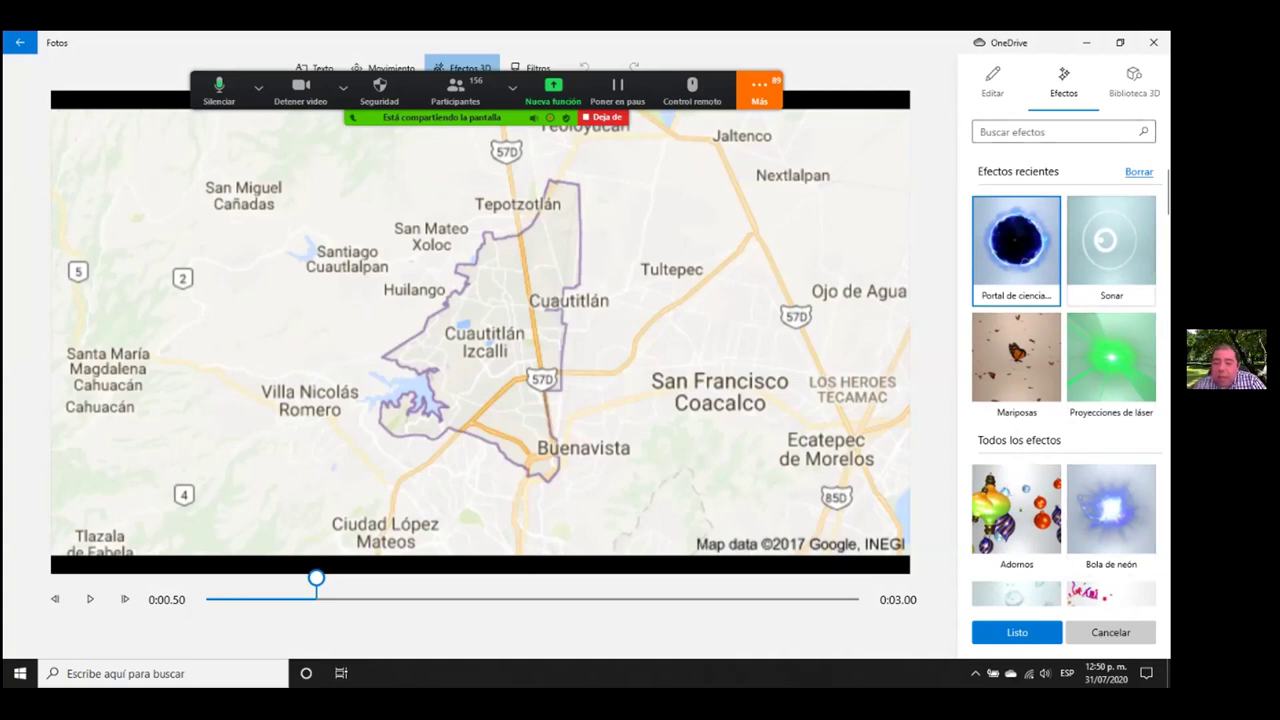
left_click(1110, 245)
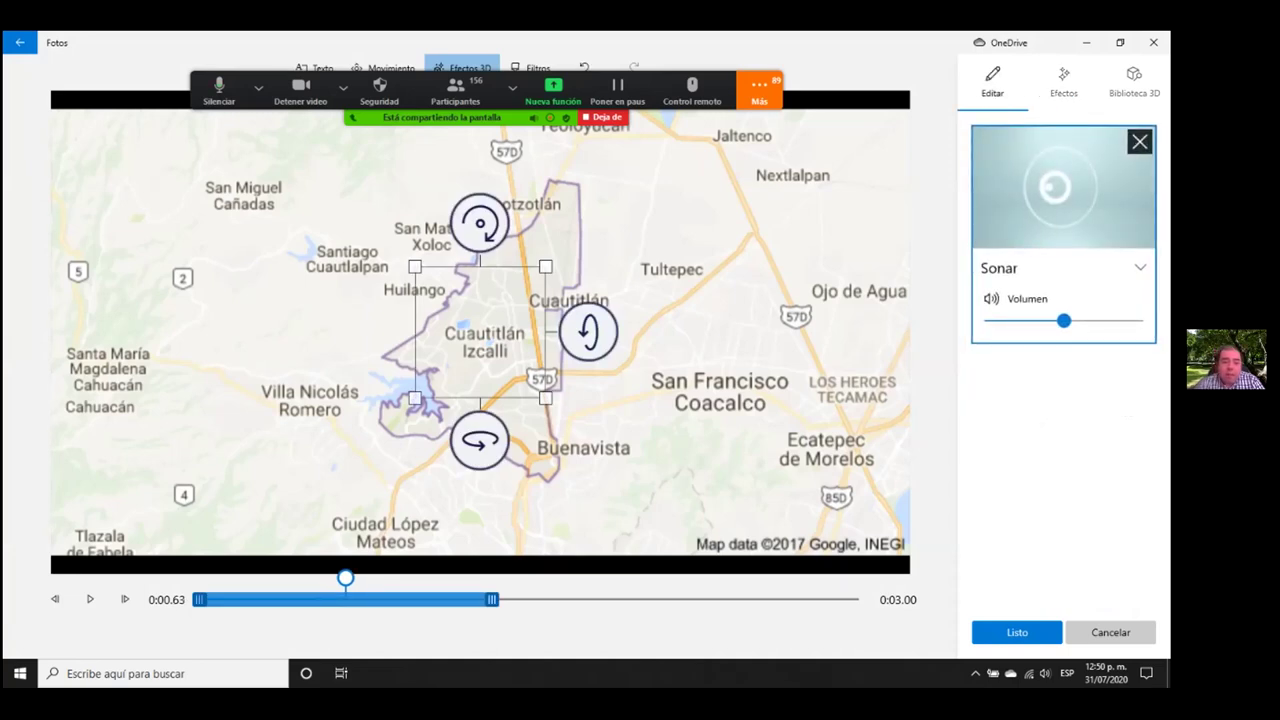
left_click_drag(415, 398, 271, 541)
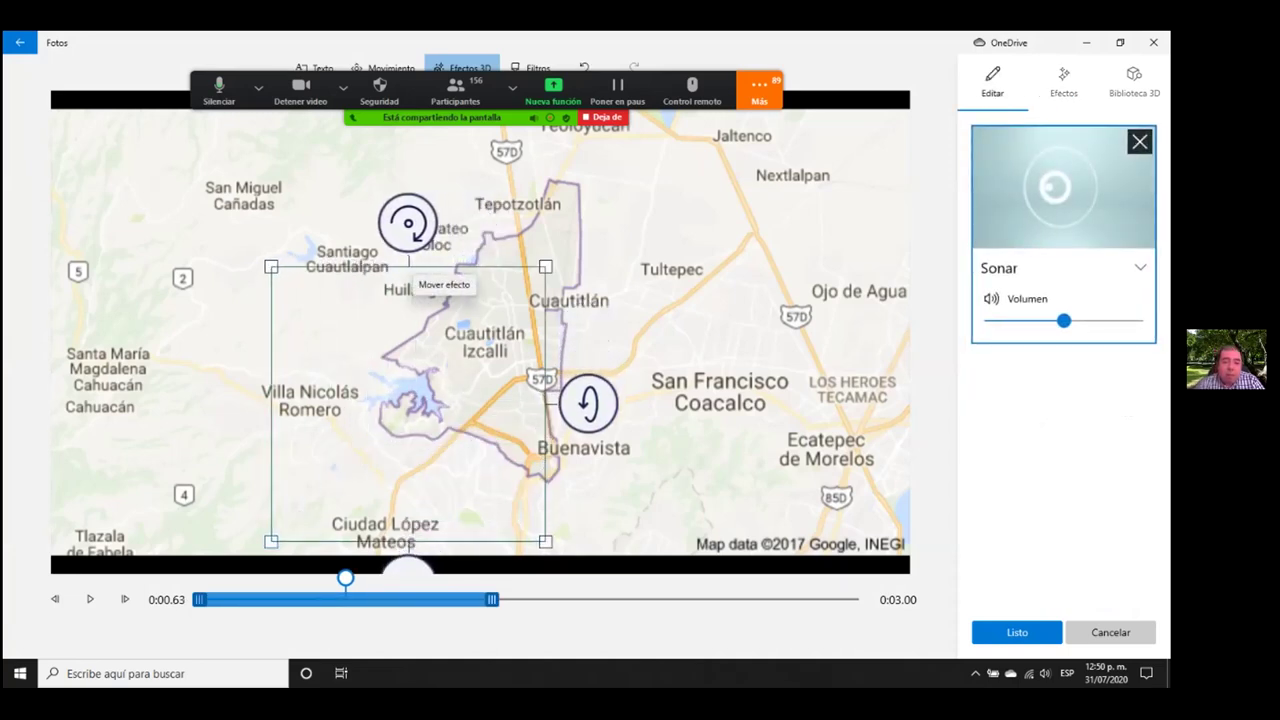
left_click_drag(545, 267, 703, 108)
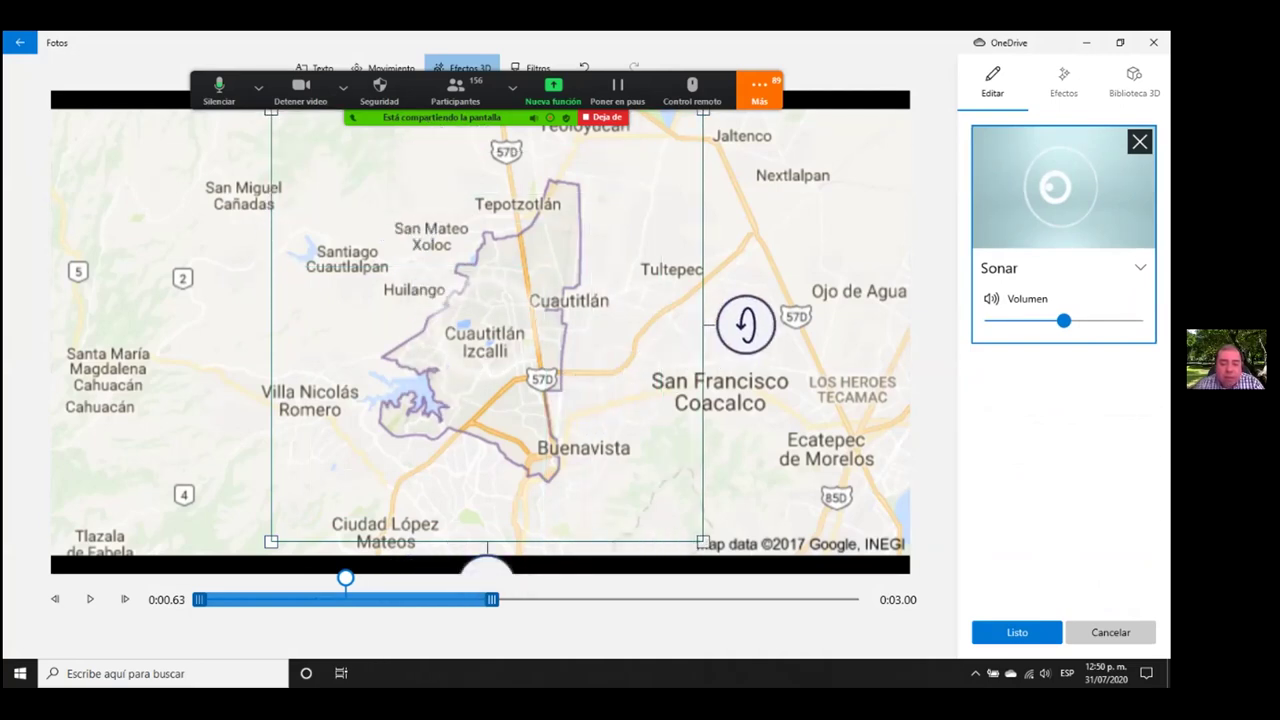
left_click_drag(492, 599, 857, 599)
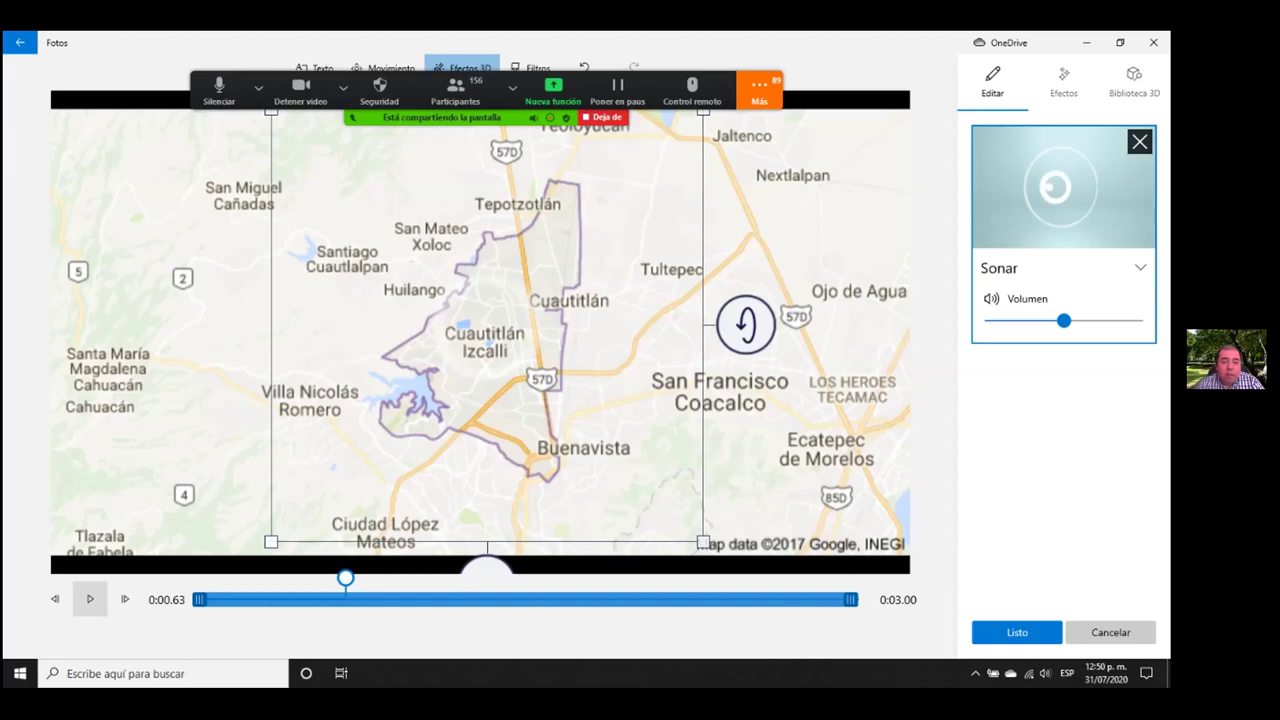
left_click(89, 599)
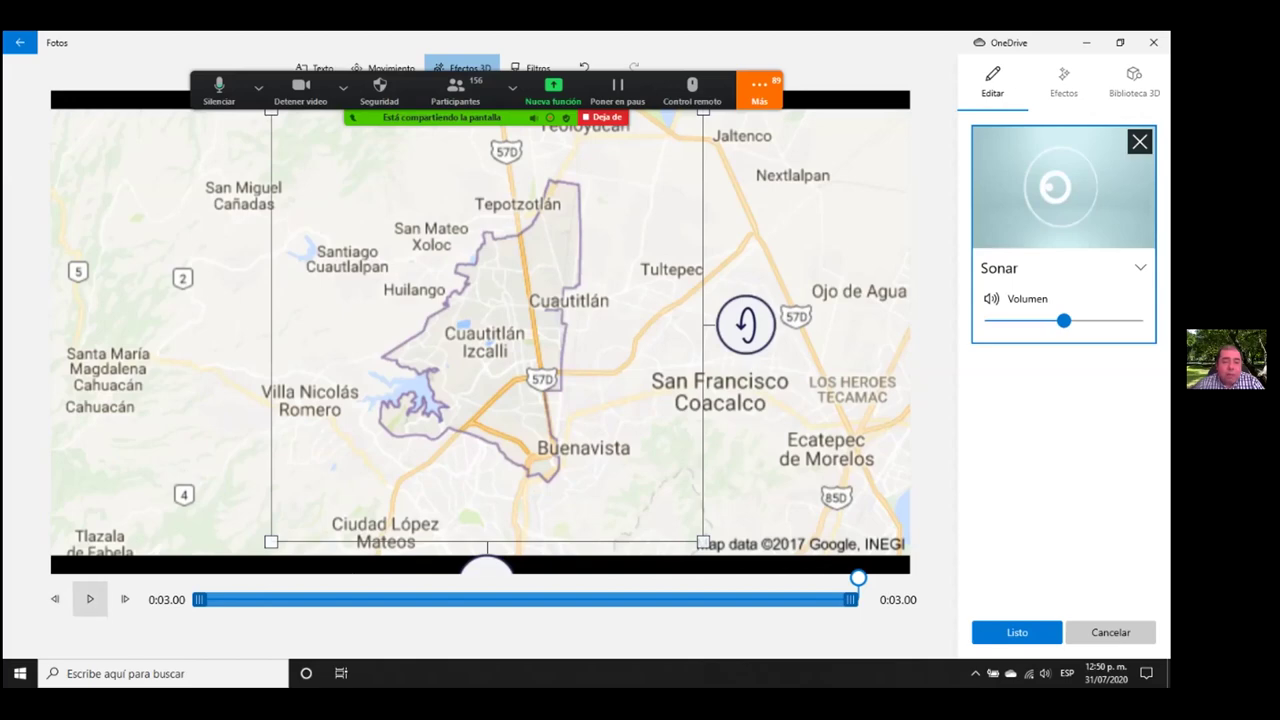
left_click(89, 599)
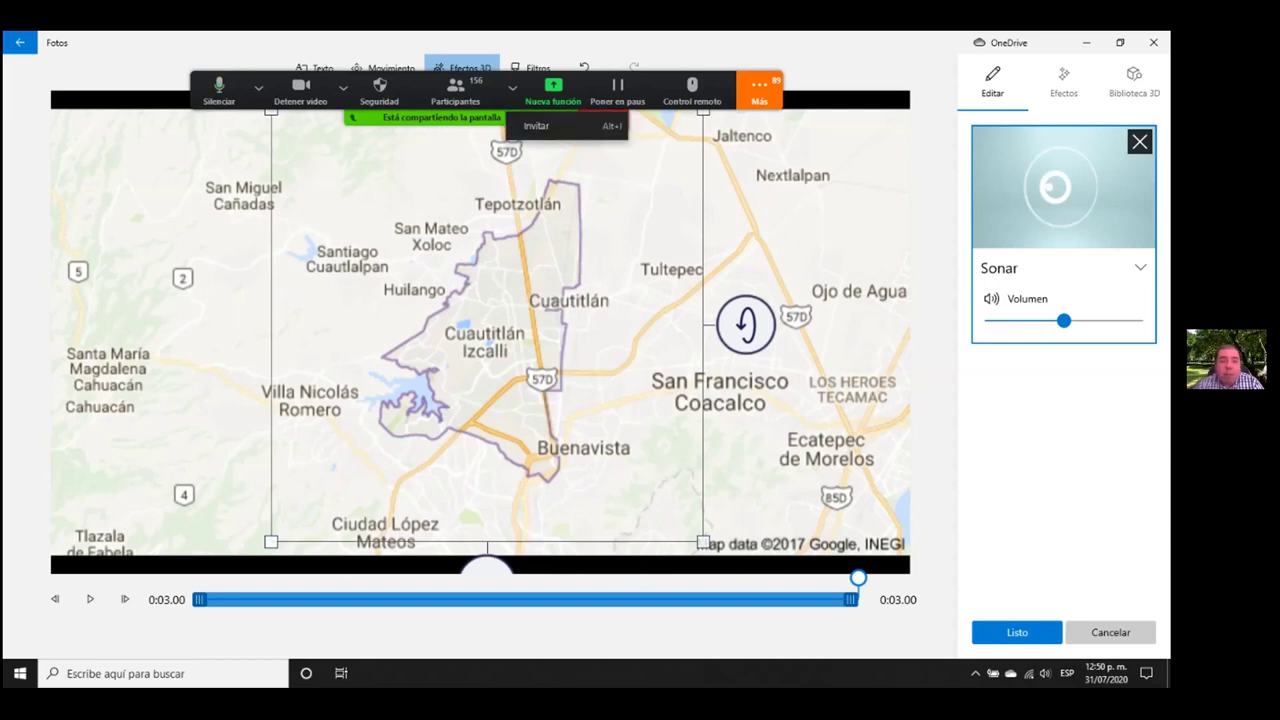
- Move the meeting toolbar away from the clip editing options
left_click(258, 88)
left_click(258, 88)
left_click_drag(195, 82, 121, 186)
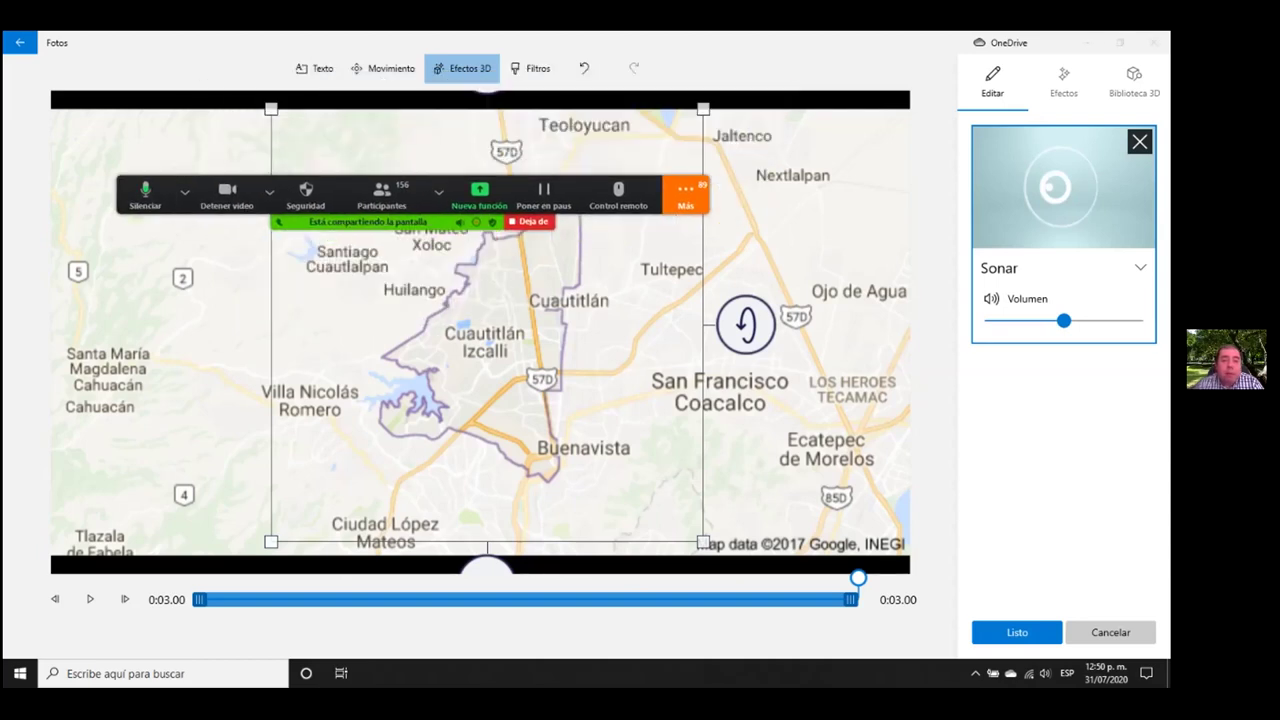
- Add the text "Ubicada al norte de la ciudad" to the map in the Alegría style with the layout along the image's lower edge
left_click(314, 68)
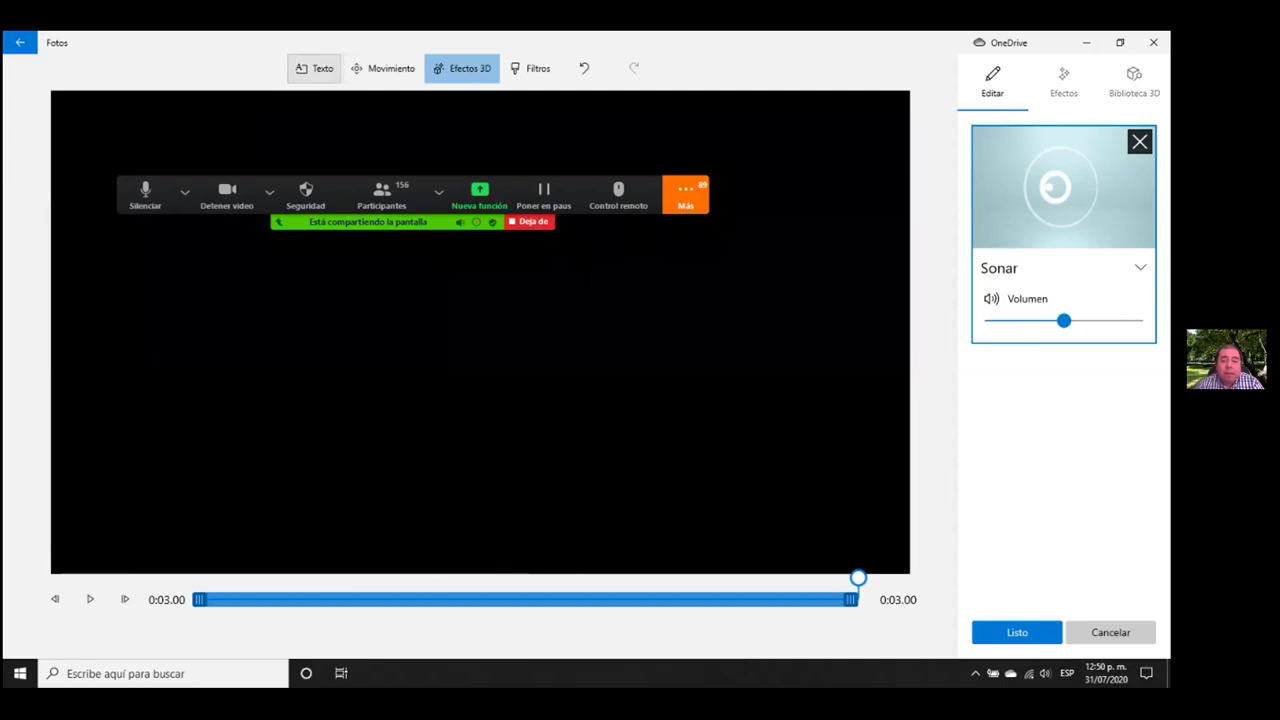
left_click(315, 68)
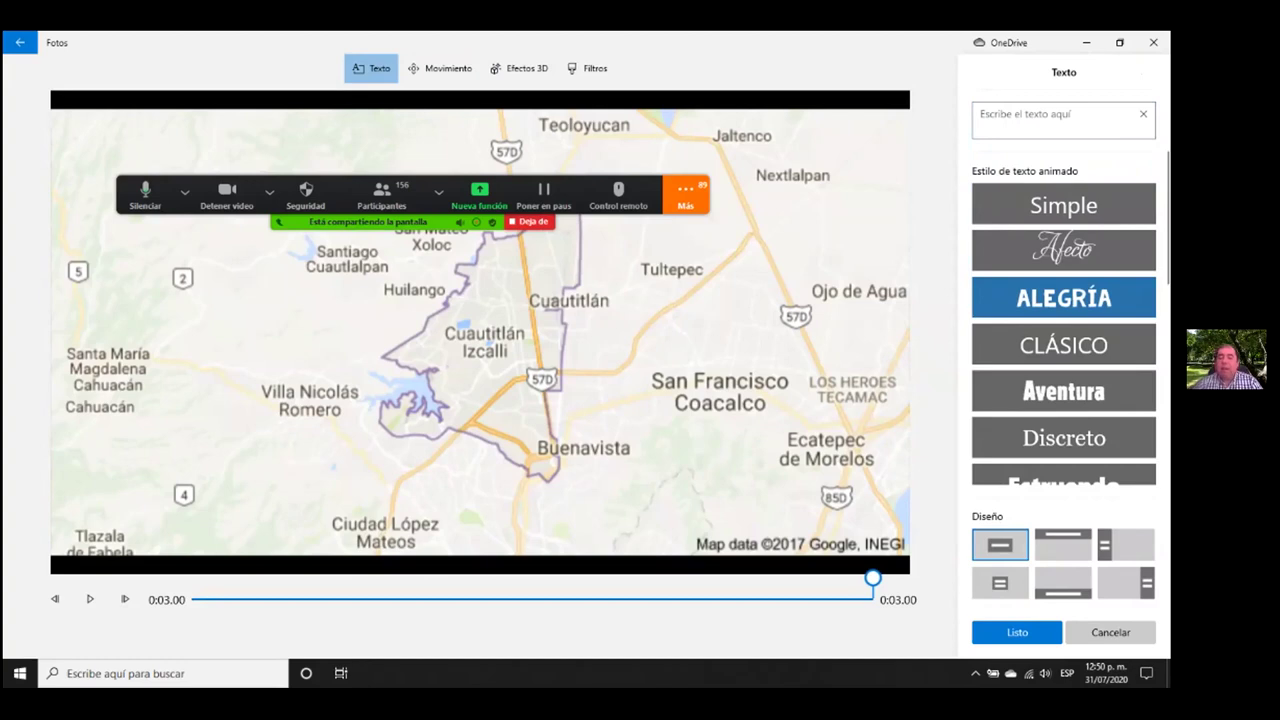
left_click(1063, 119)
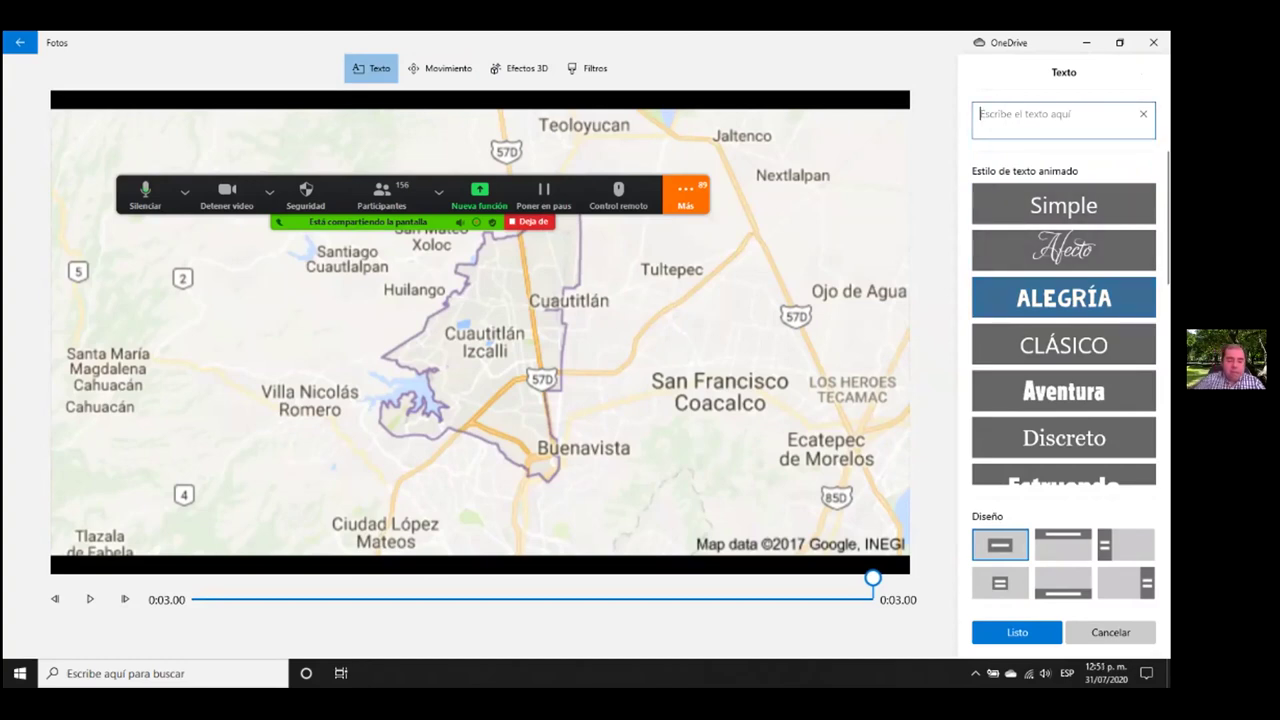
type("Ubicada")
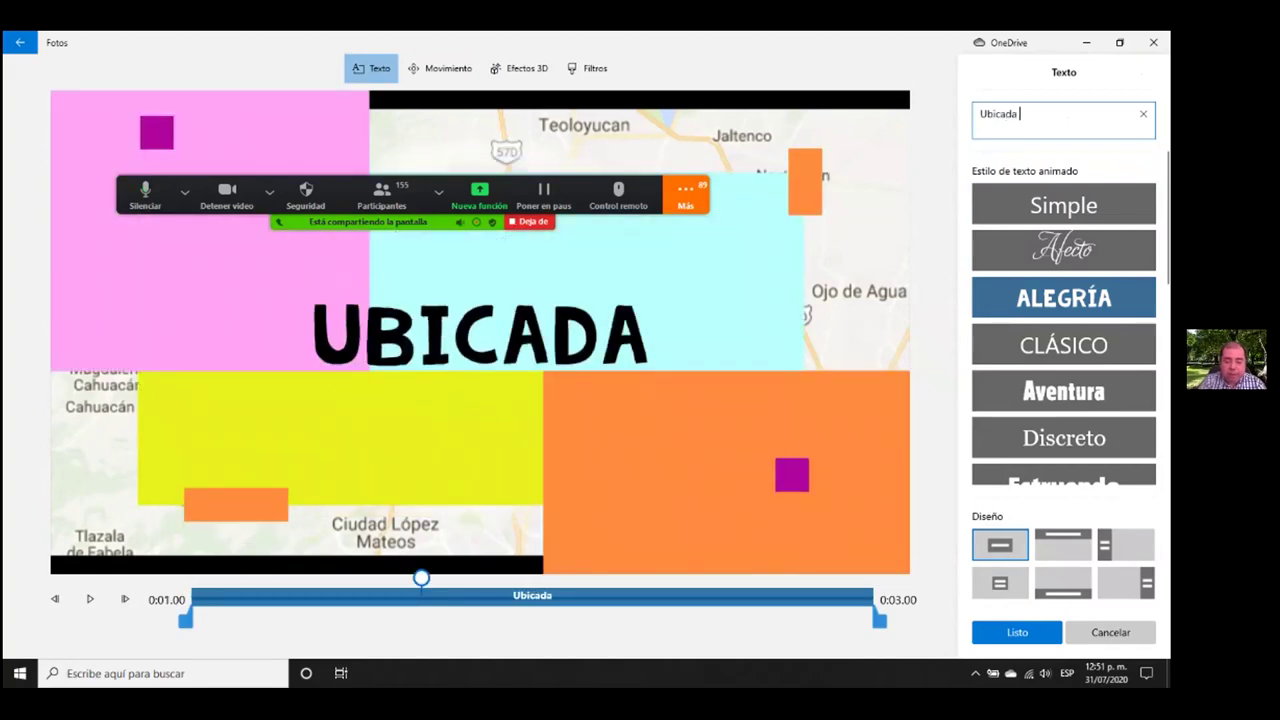
type(" al norte ")
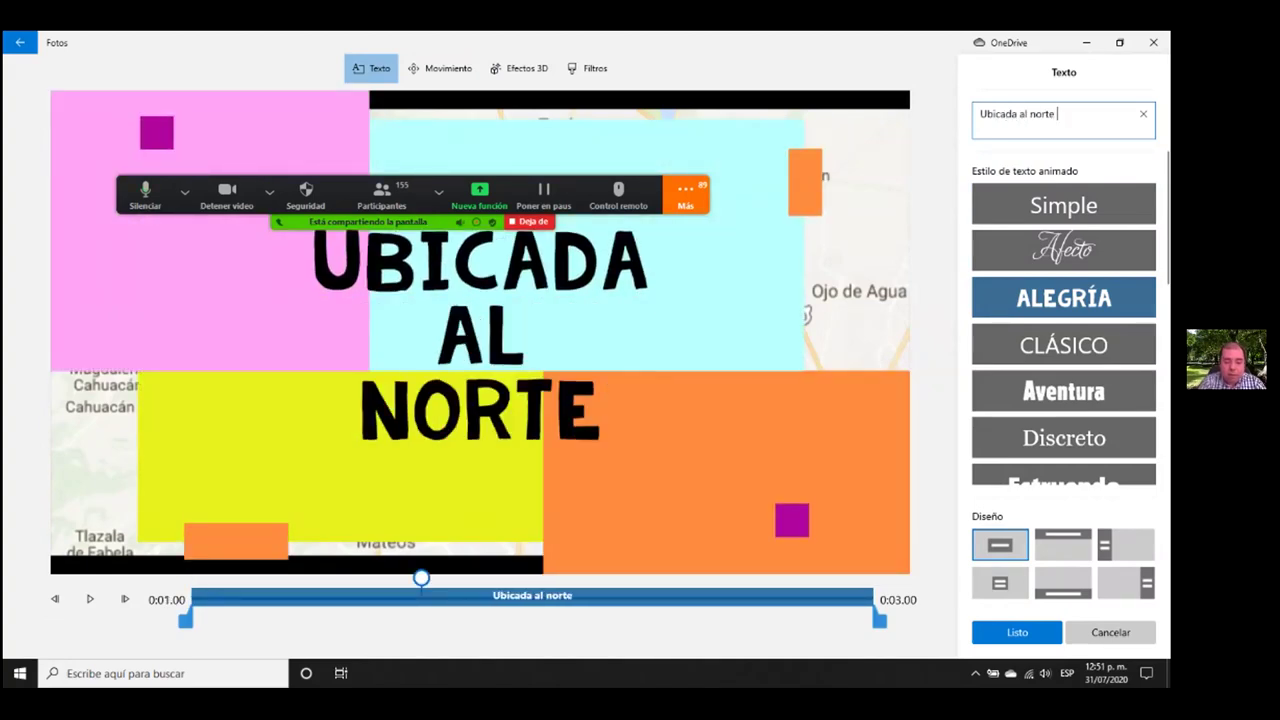
type("de la ciudad")
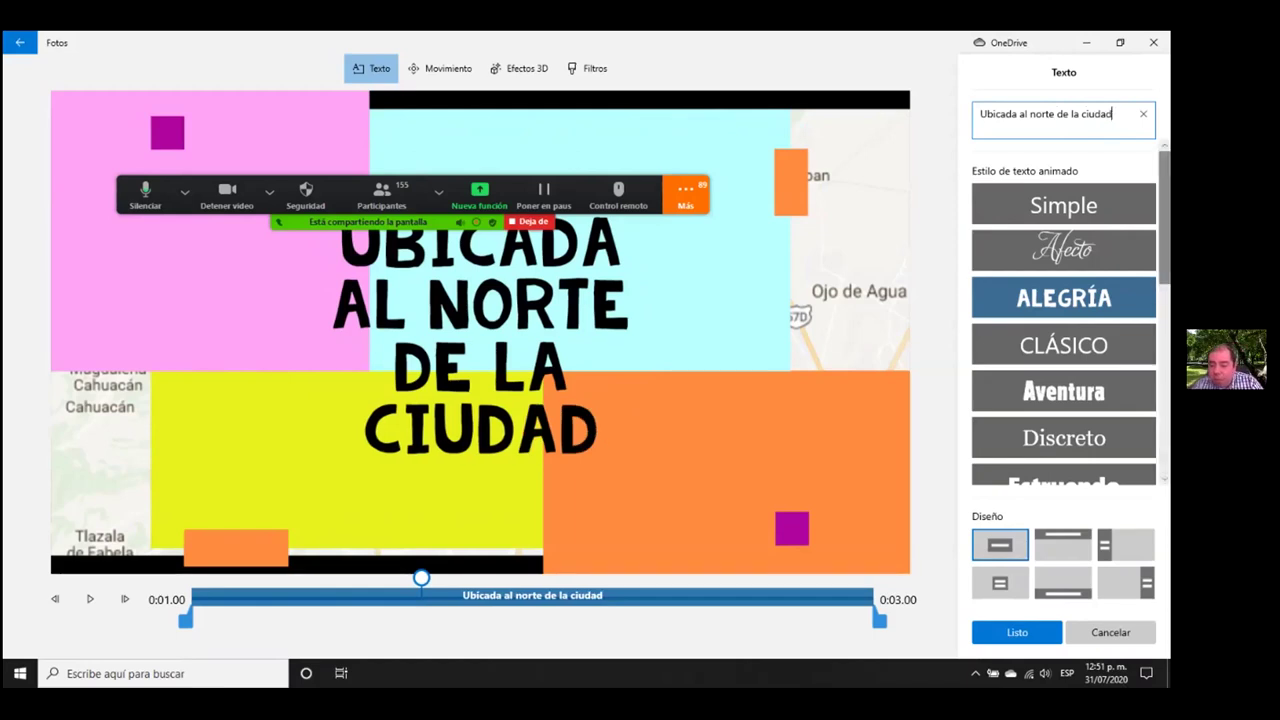
left_click(1062, 582)
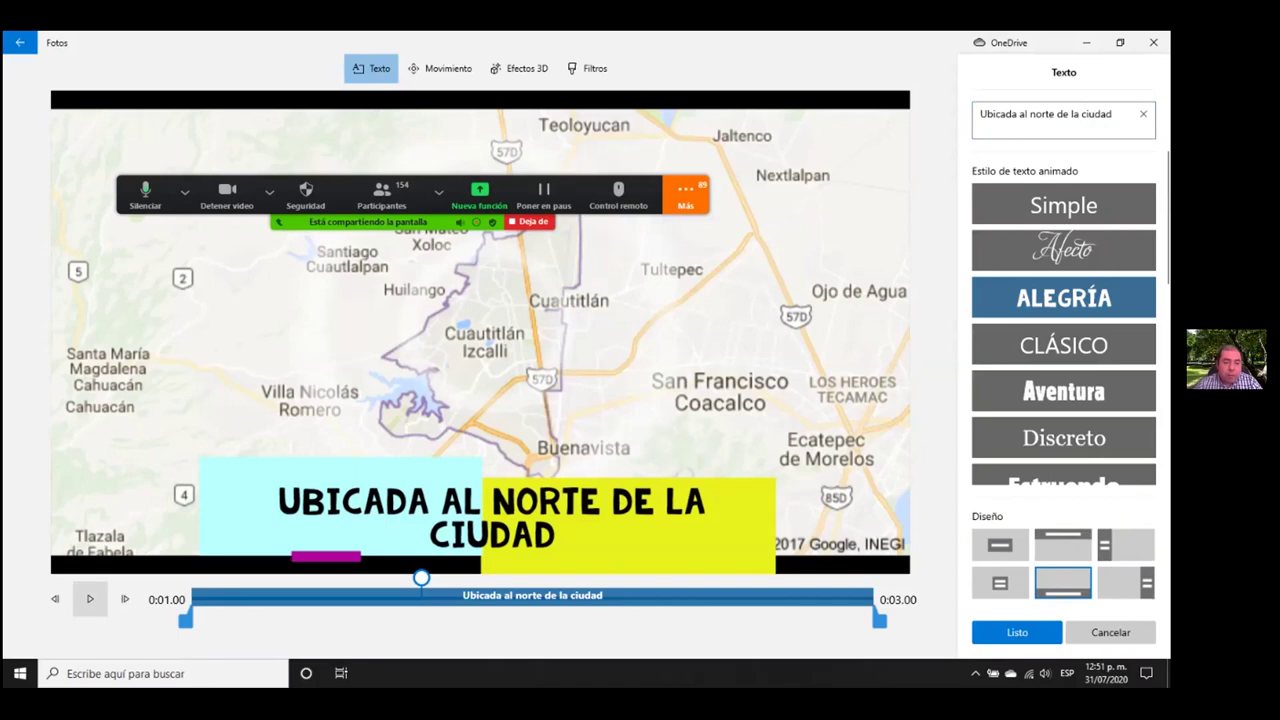
left_click(89, 599)
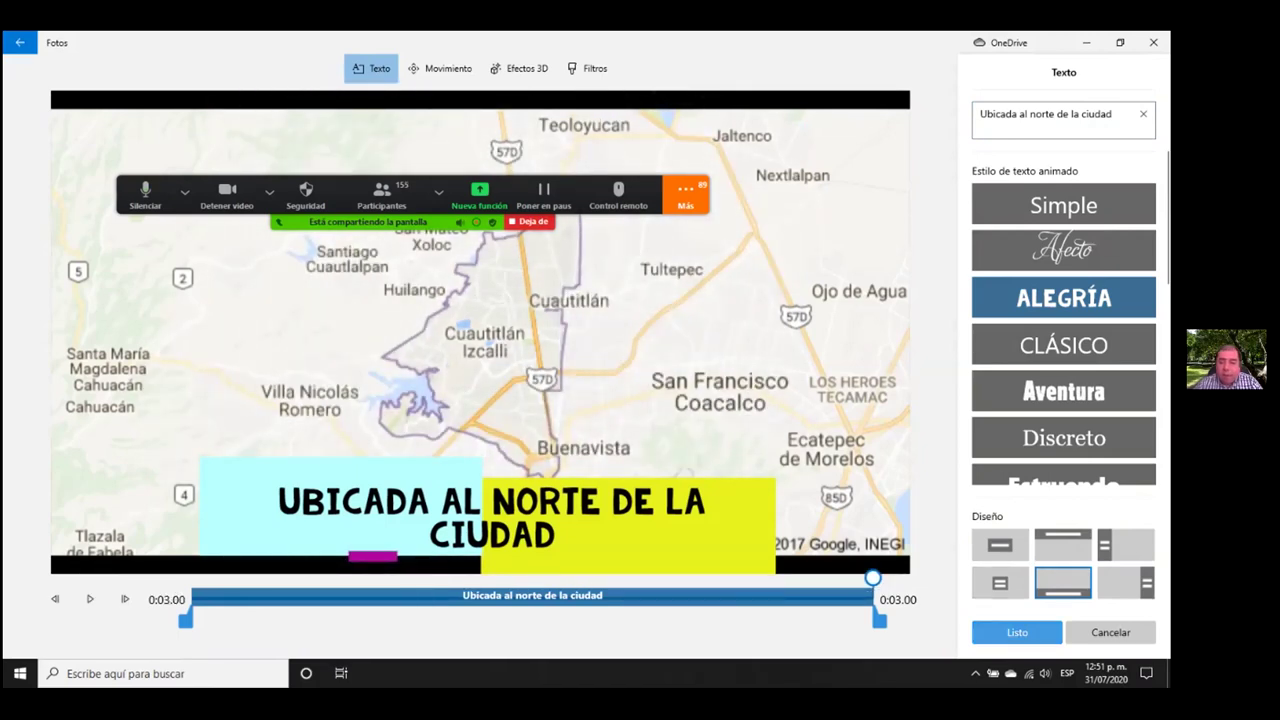
left_click(1017, 632)
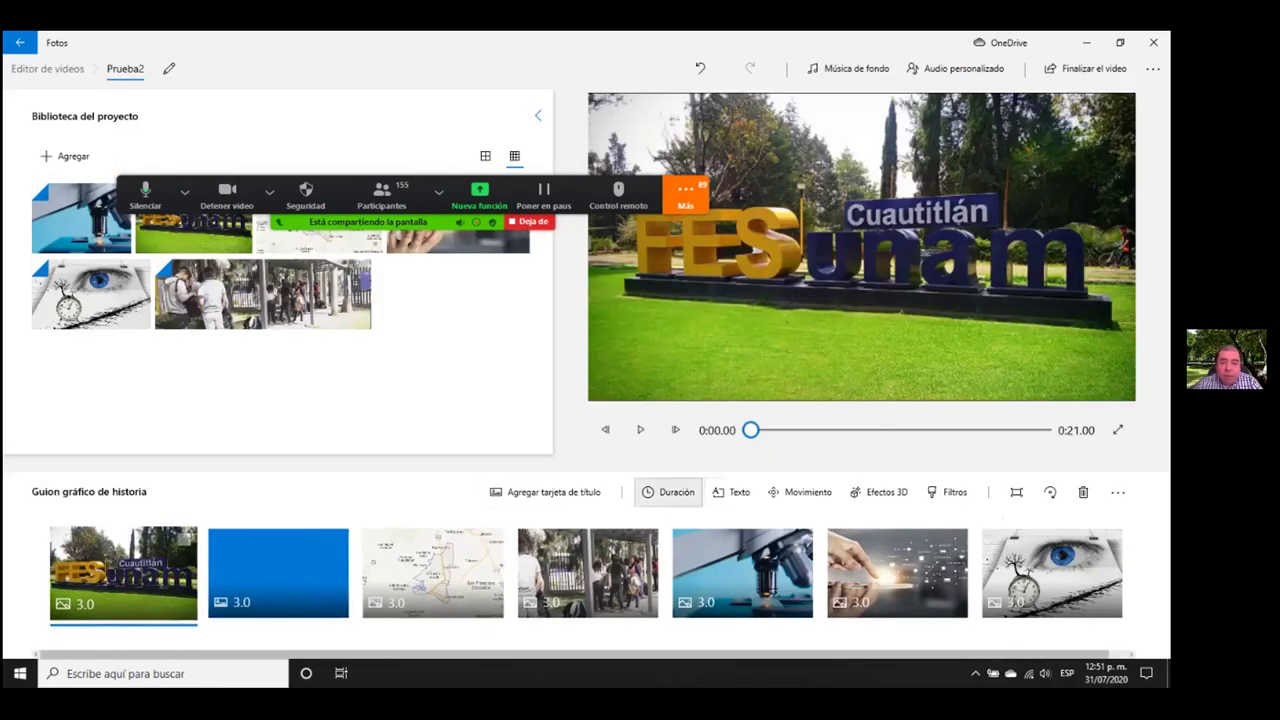
- Preview the video from the start, pause on the transport photo and view the eye and clock image
left_click(640, 429)
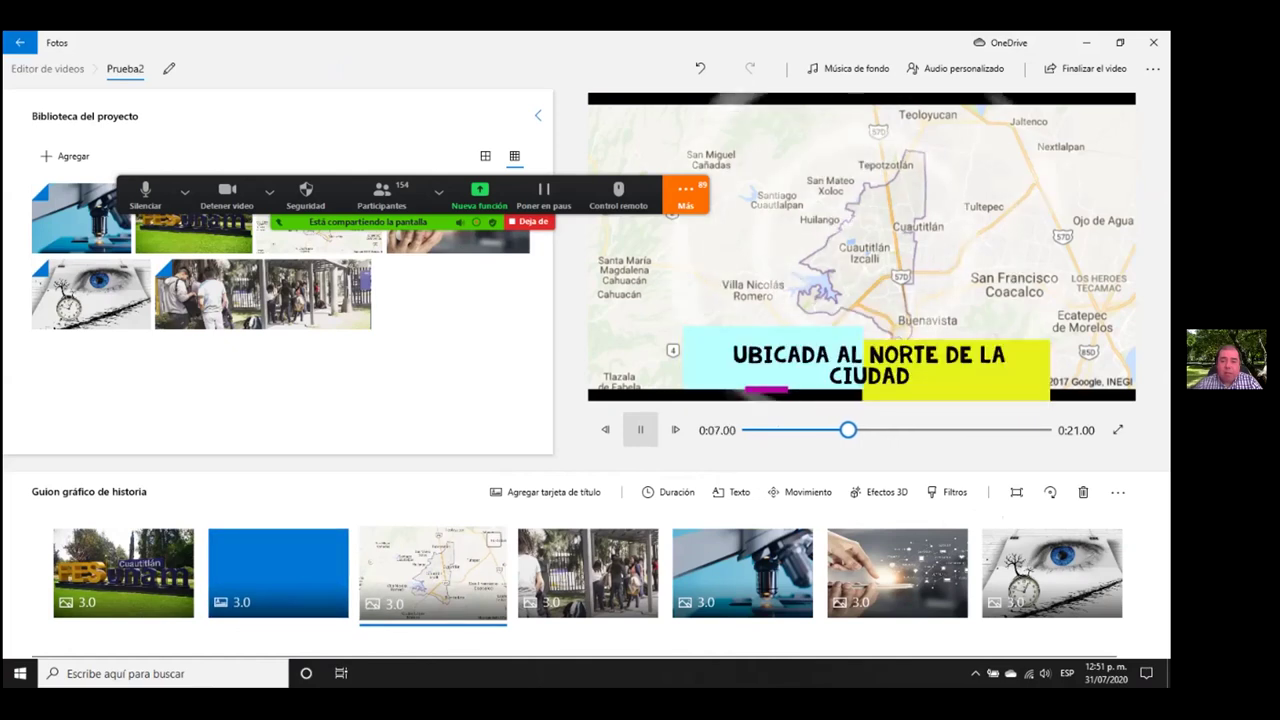
key("space")
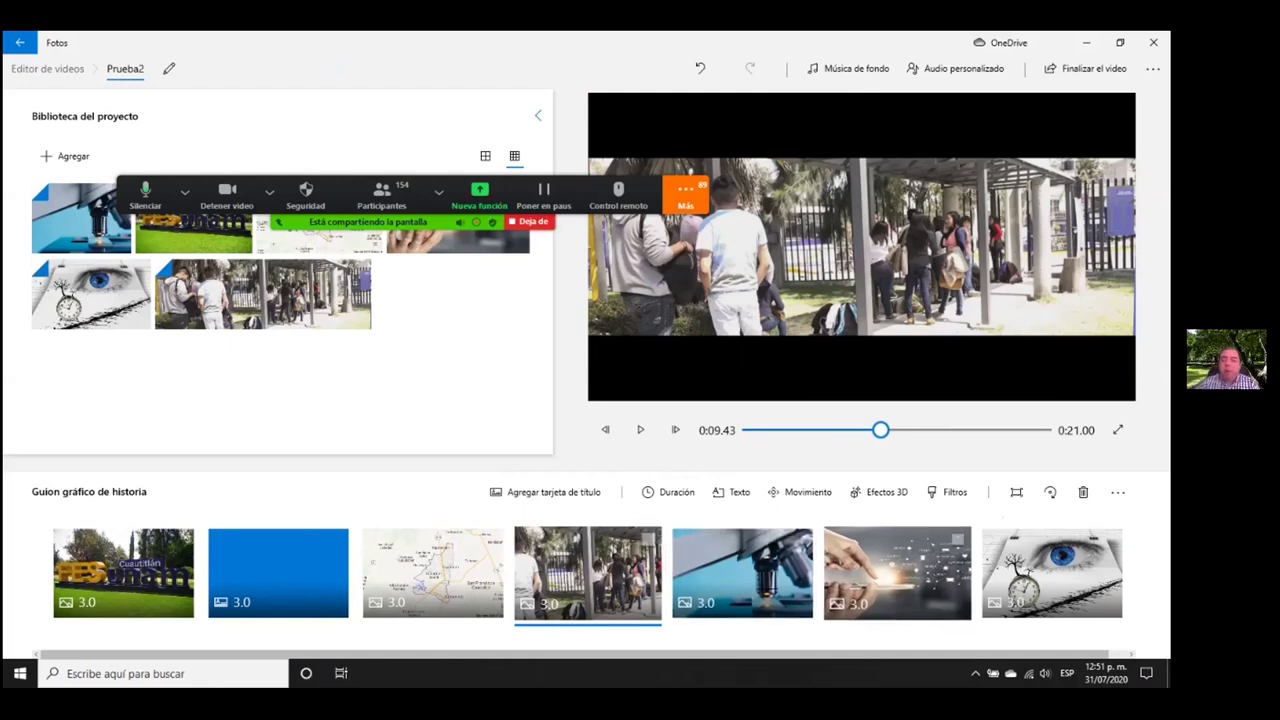
left_click(1052, 572)
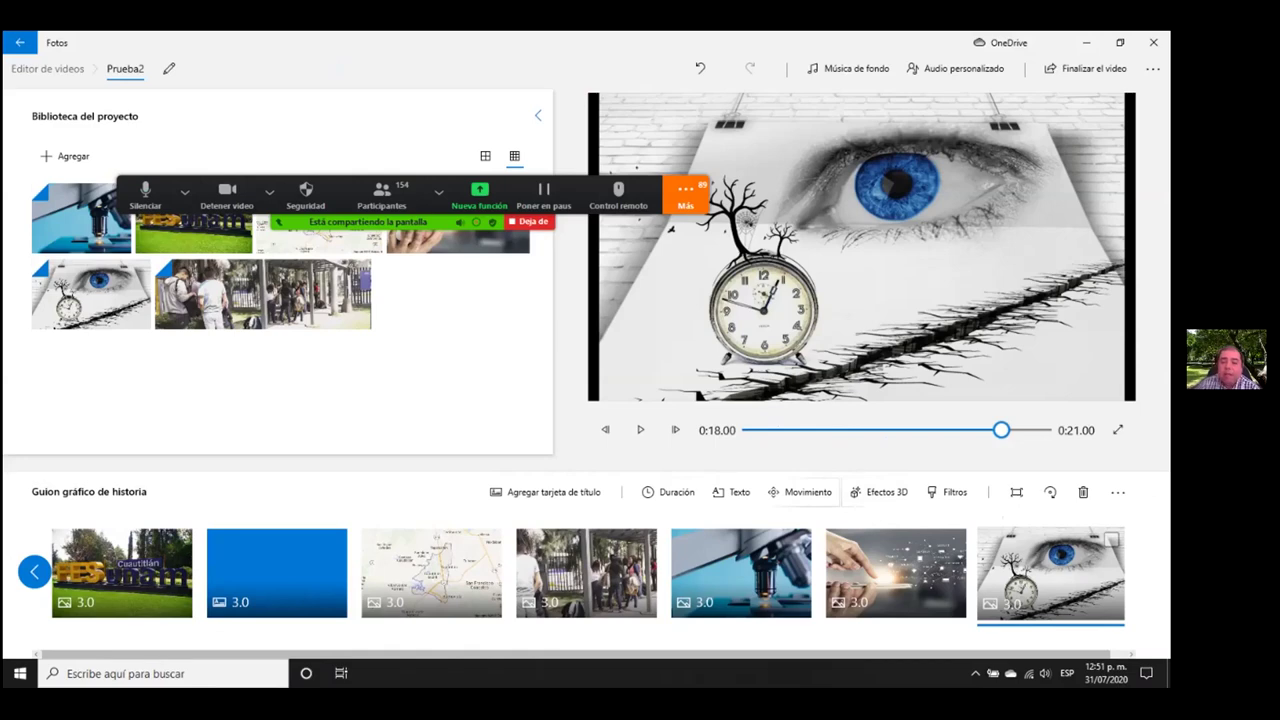
- Apply the Panorámica motion framed on the image's left side to the microscope clip and preview it
left_click(800, 545)
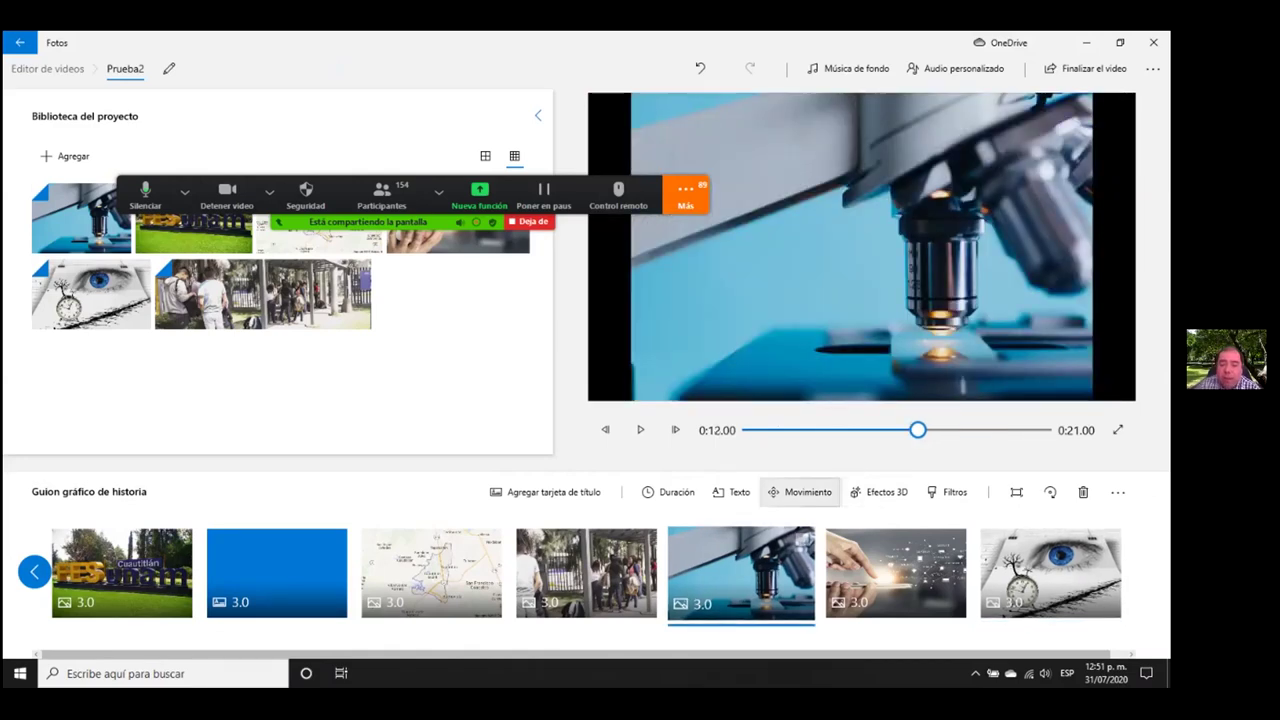
left_click(801, 492)
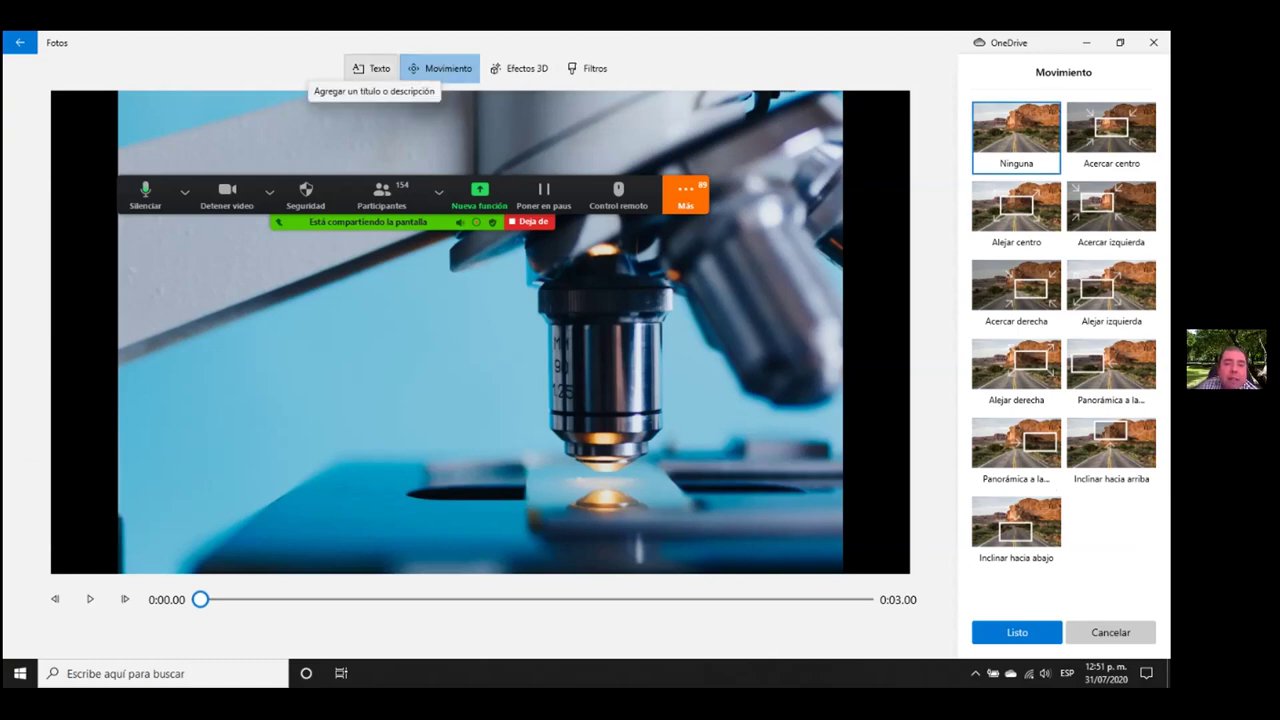
left_click(371, 68)
left_click(440, 68)
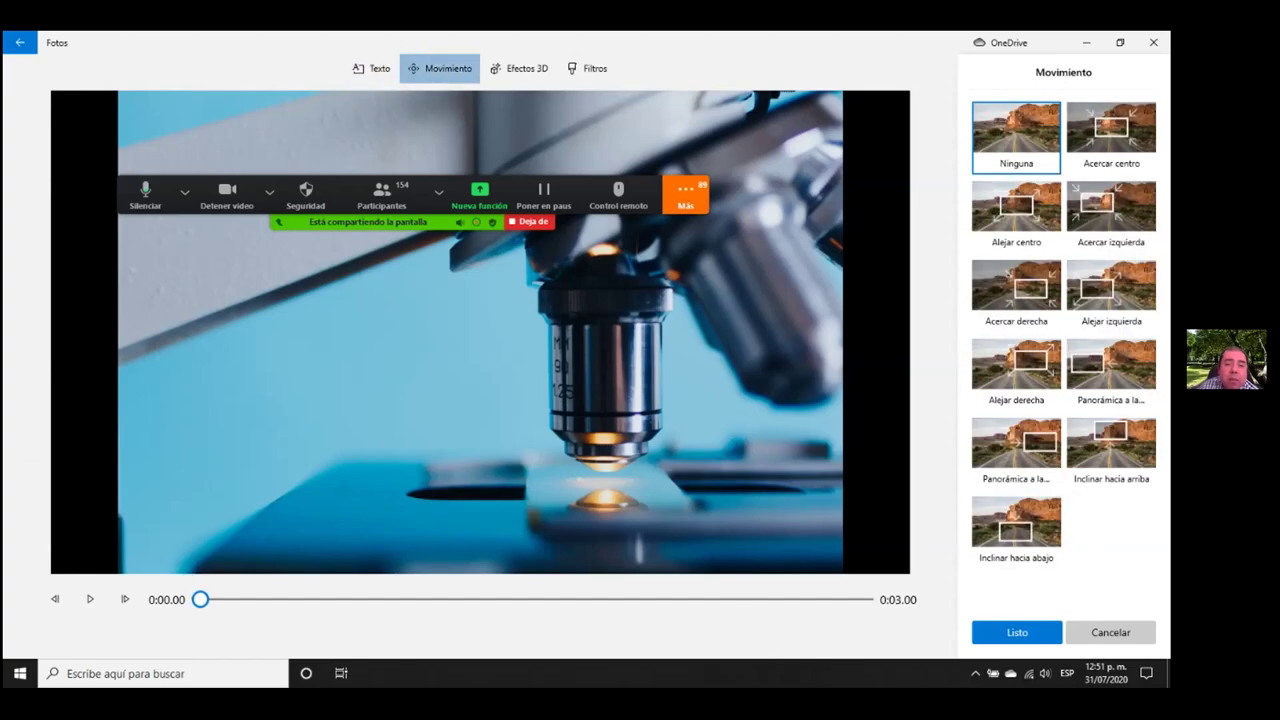
left_click(519, 68)
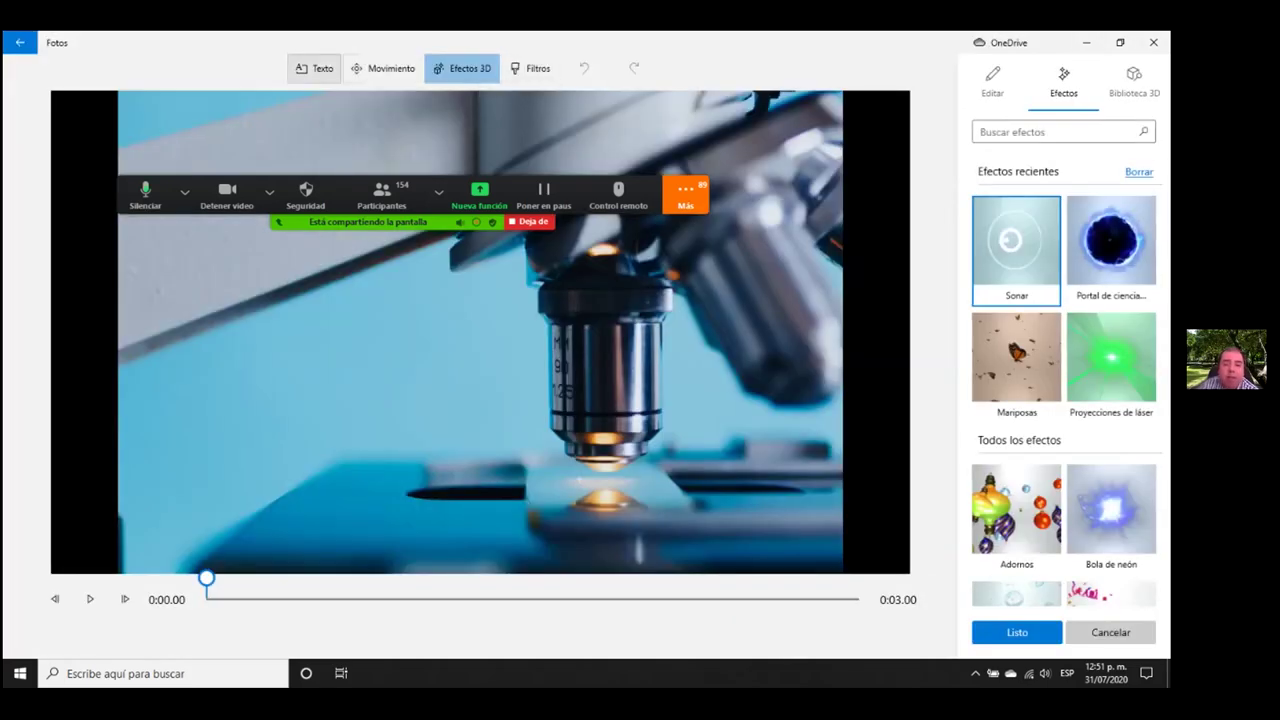
left_click(384, 68)
left_click(685, 195)
key("Escape")
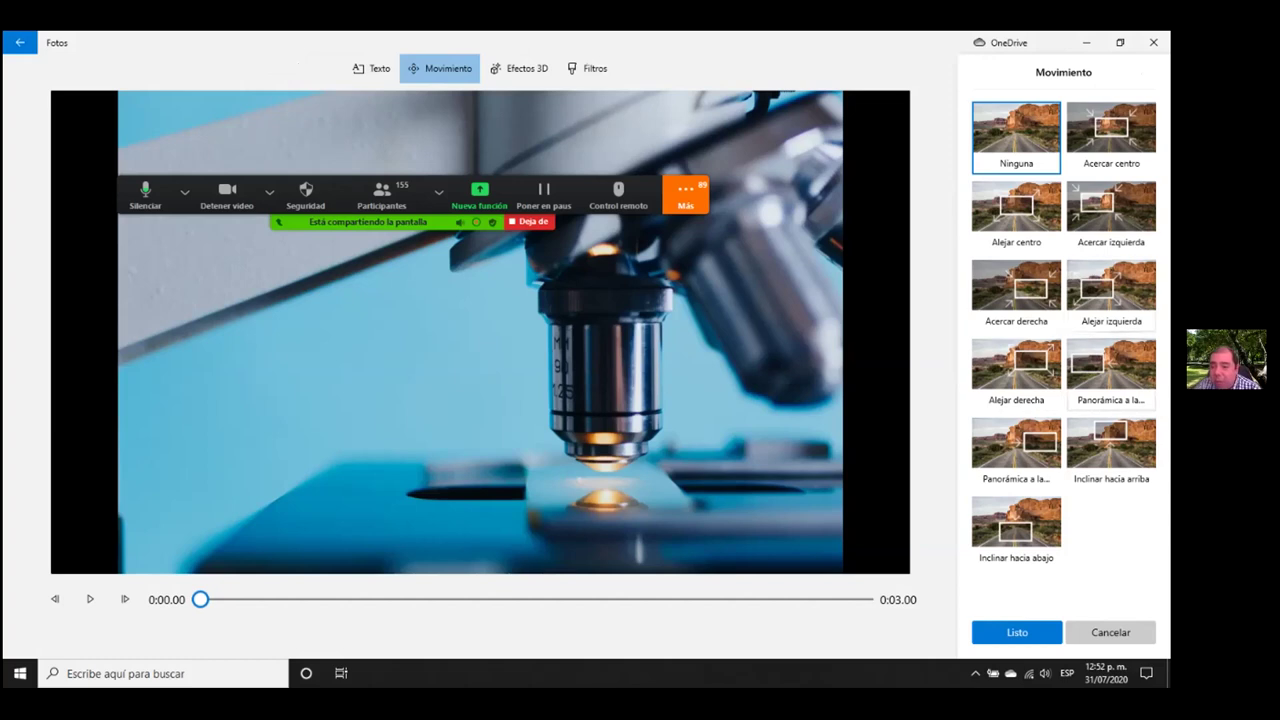
left_click(1111, 370)
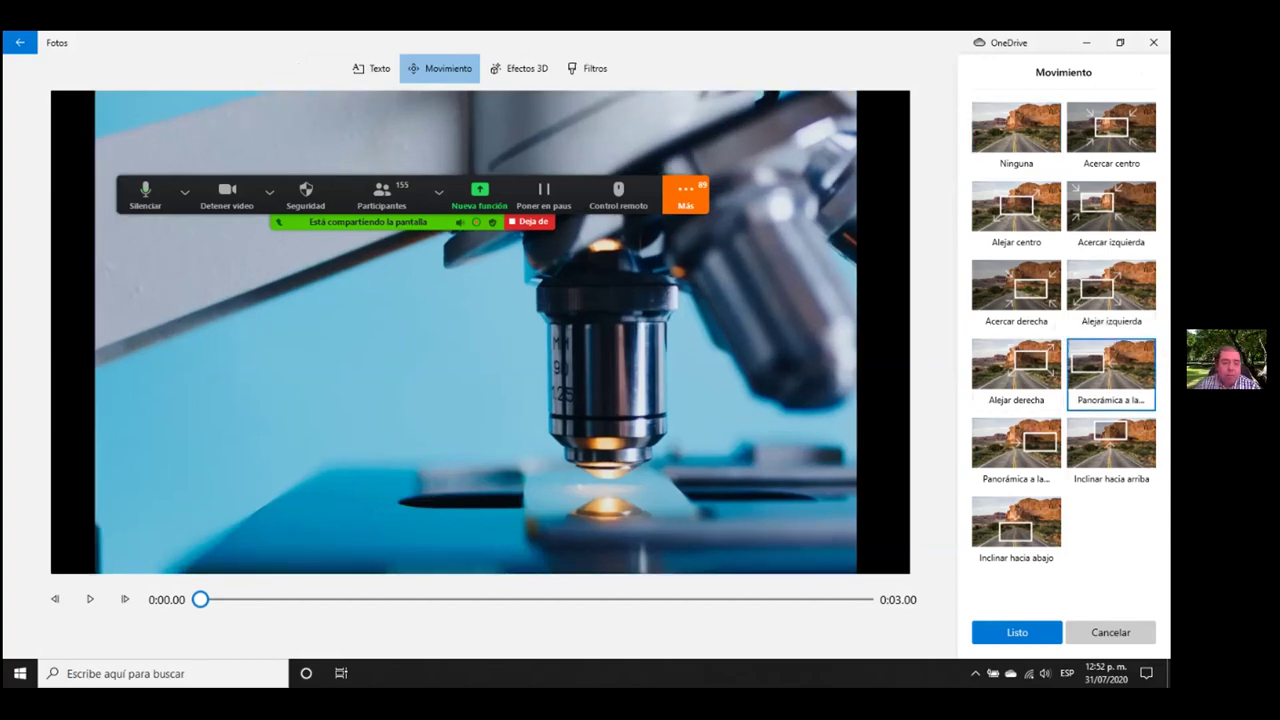
left_click(89, 599)
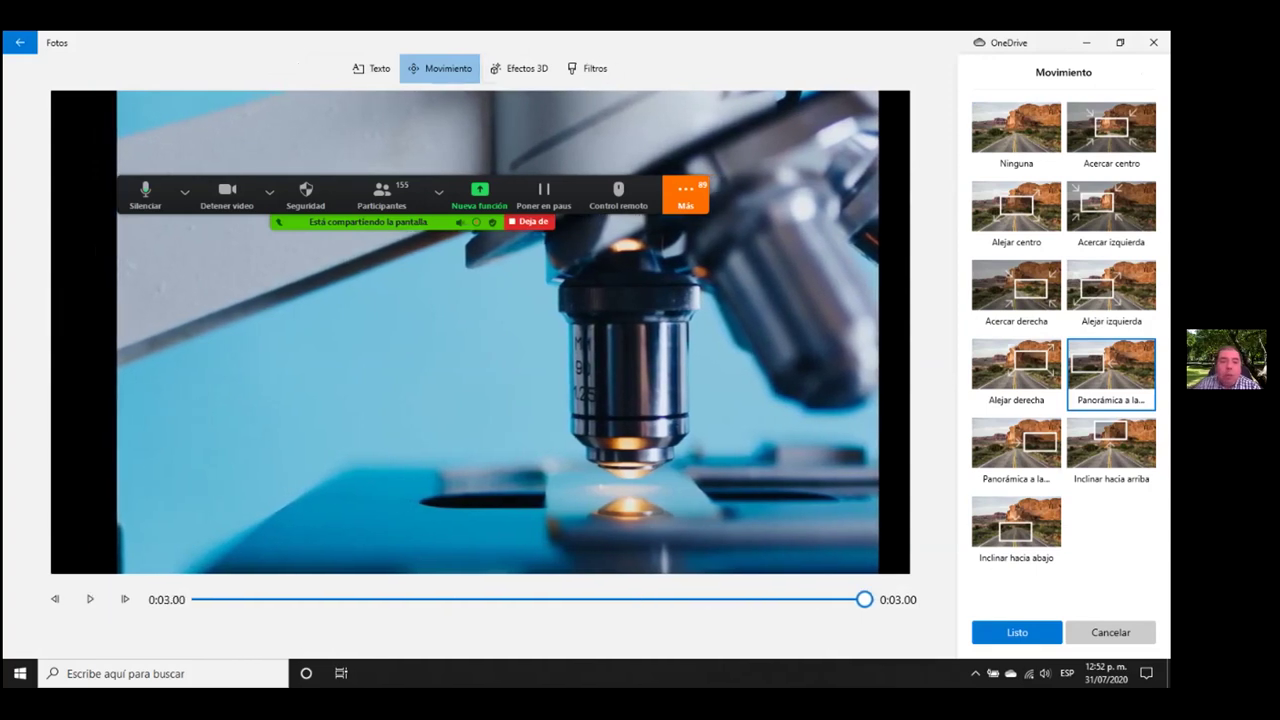
- Add the text "Desarrollando la ciencia" along the microscope image's upper edge in the Alegría style, preview it and accept the changes
left_click(371, 68)
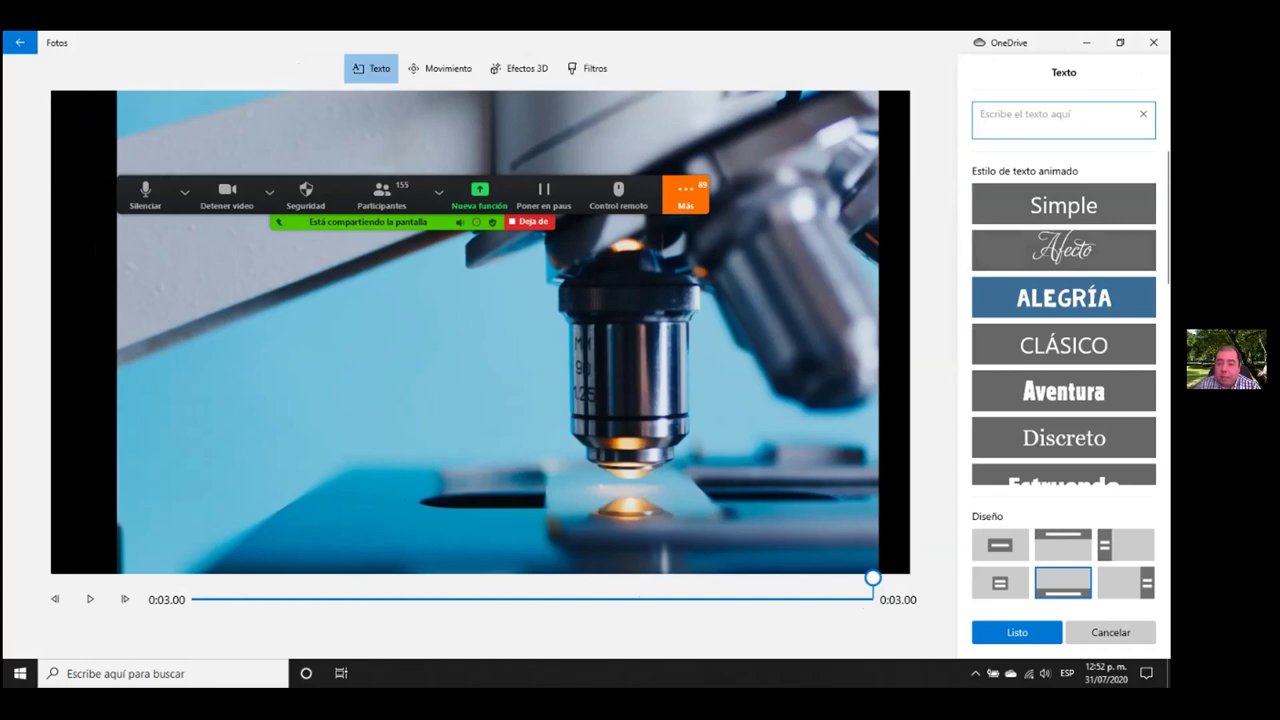
type("Desarr")
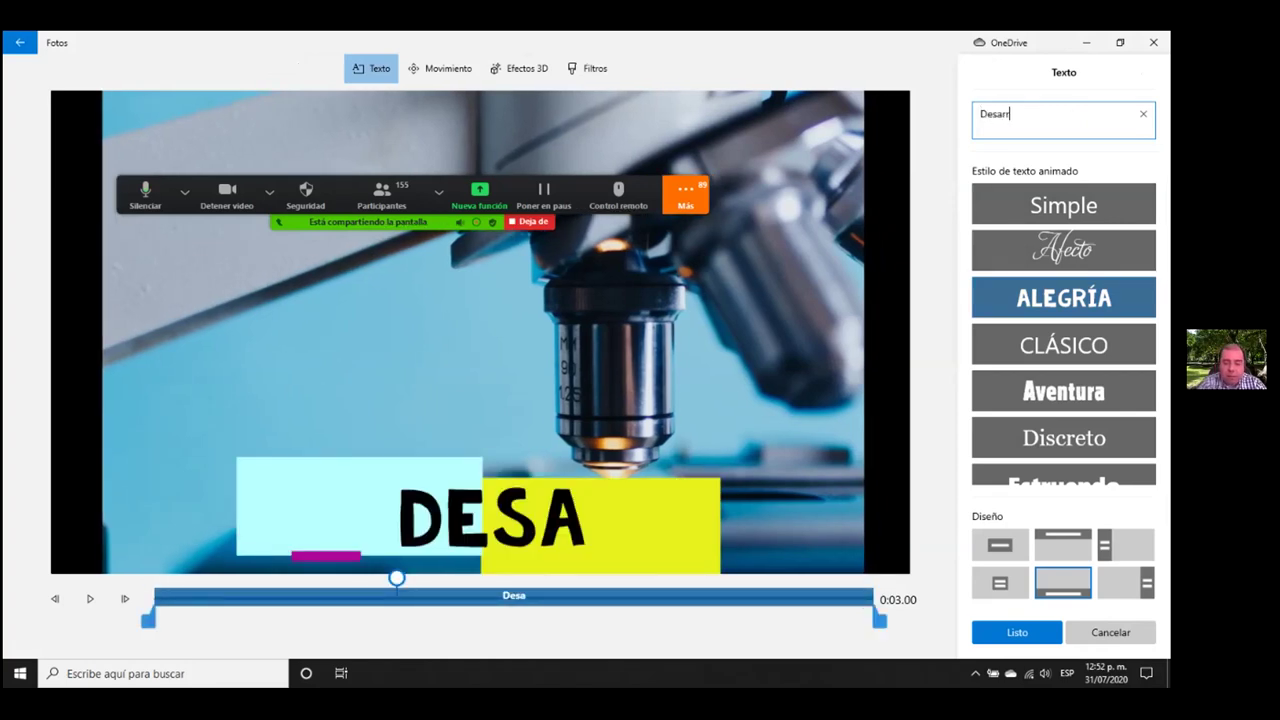
type("ollando la ciencia")
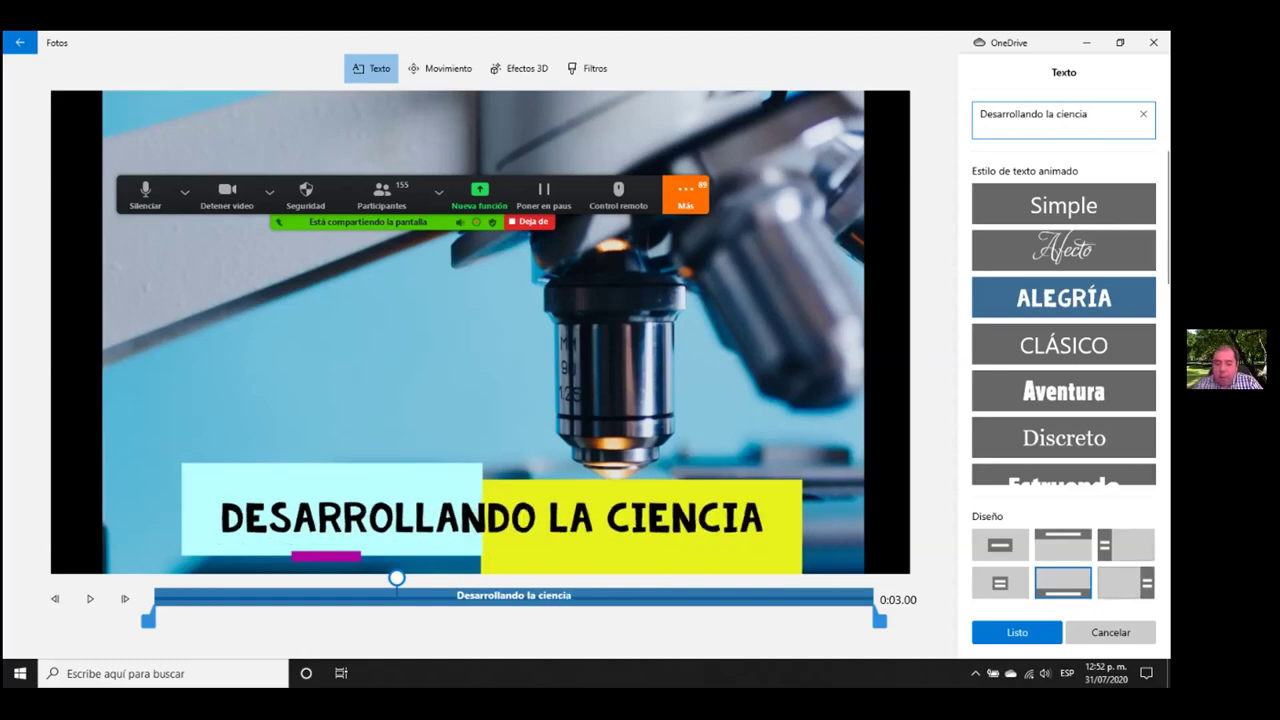
left_click(1062, 545)
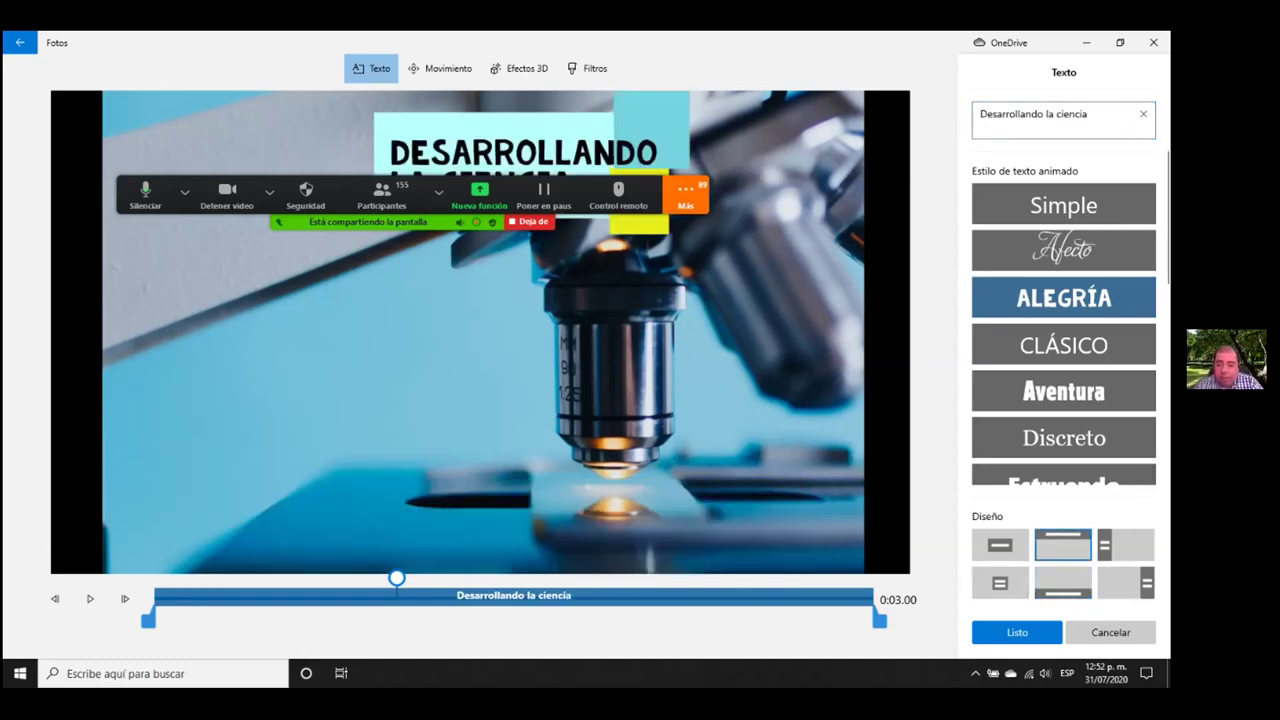
left_click(89, 598)
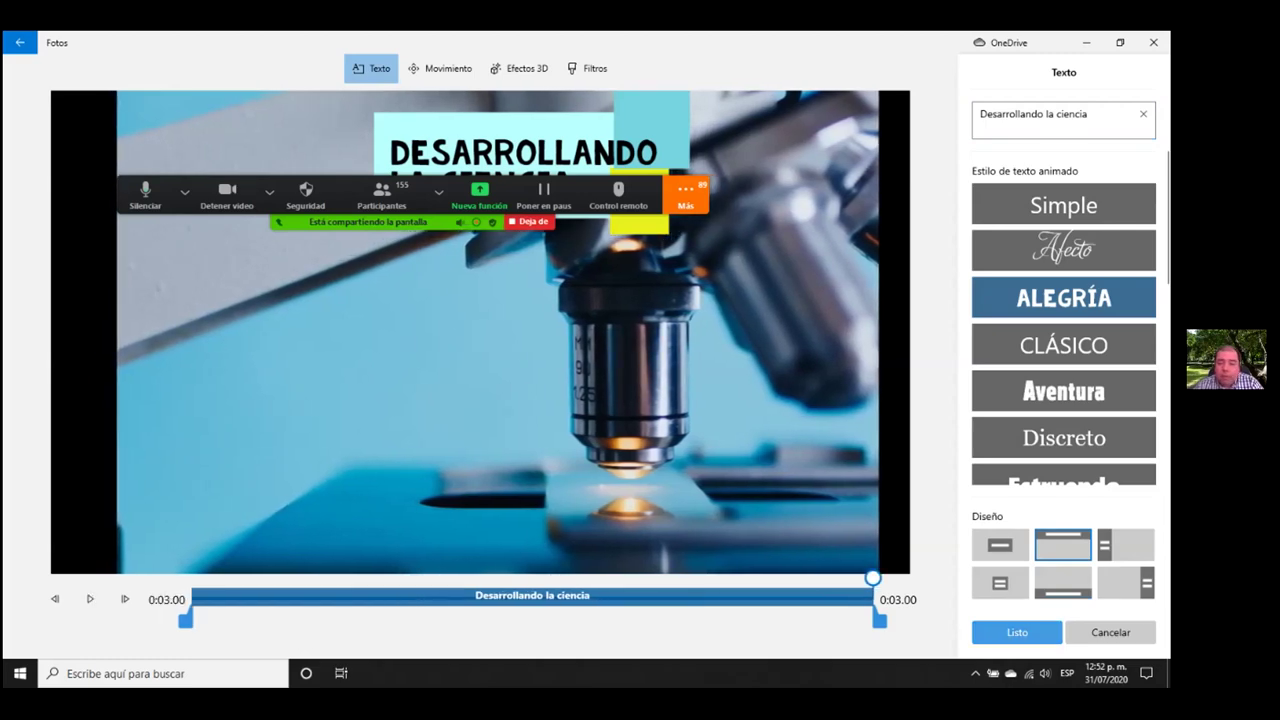
left_click(1016, 632)
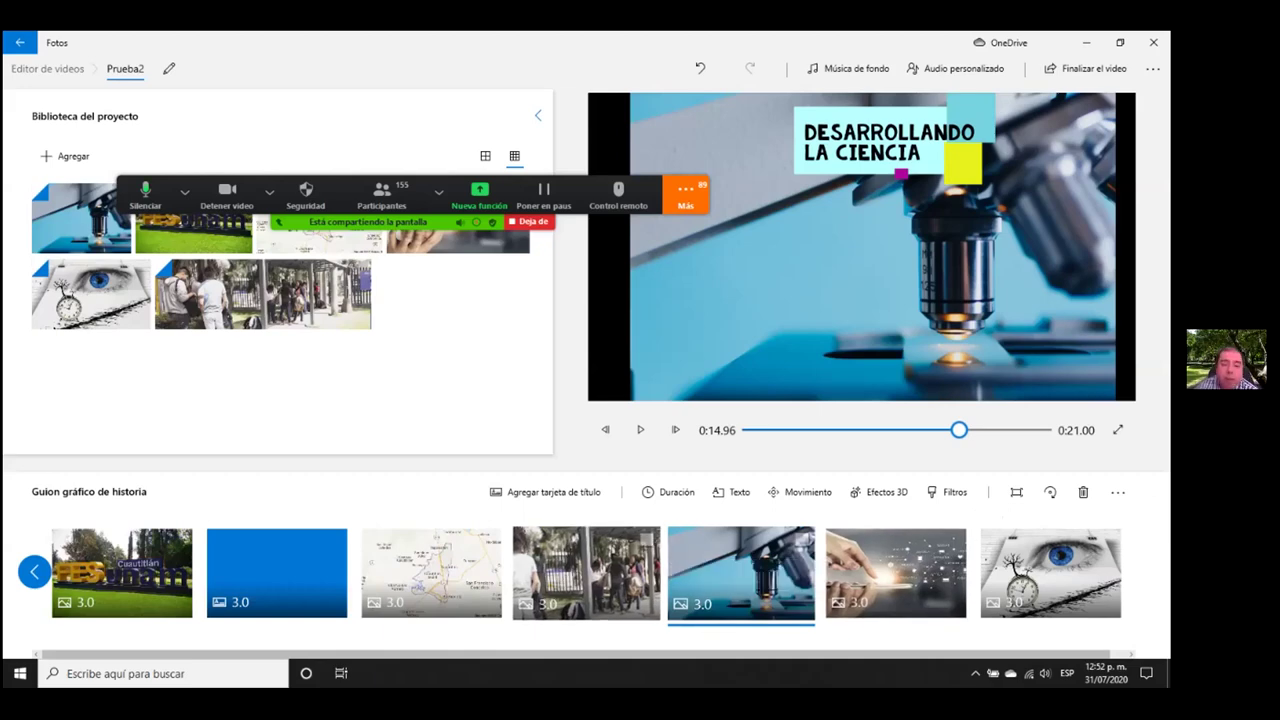
- Return to the map clip and add "Caminata funky" as the video's background music
left_click(122, 572)
left_click(278, 572)
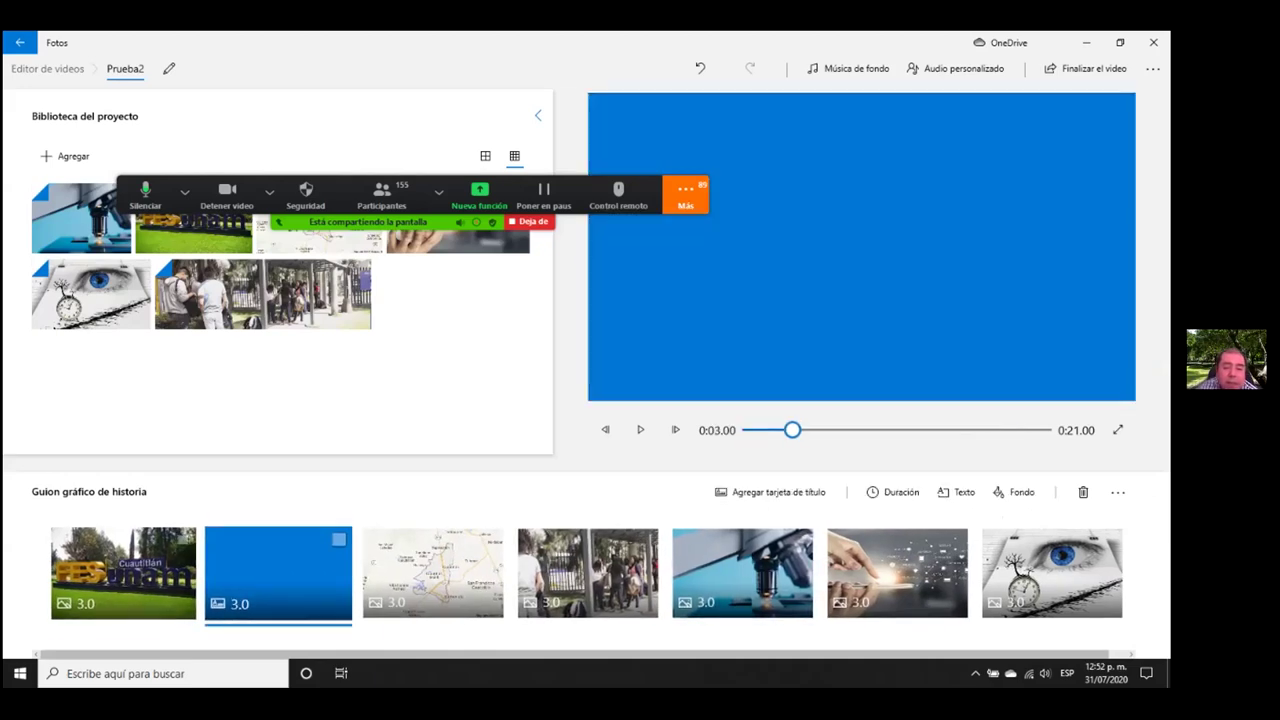
left_click(432, 572)
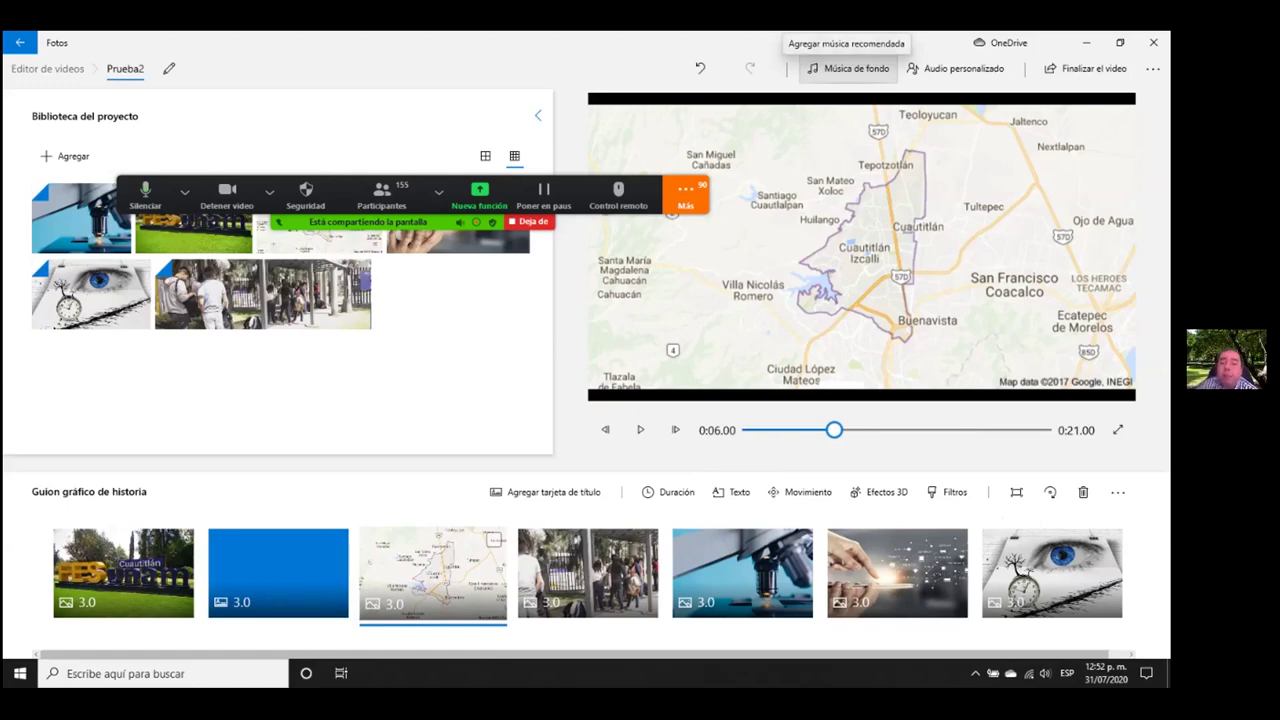
left_click(851, 68)
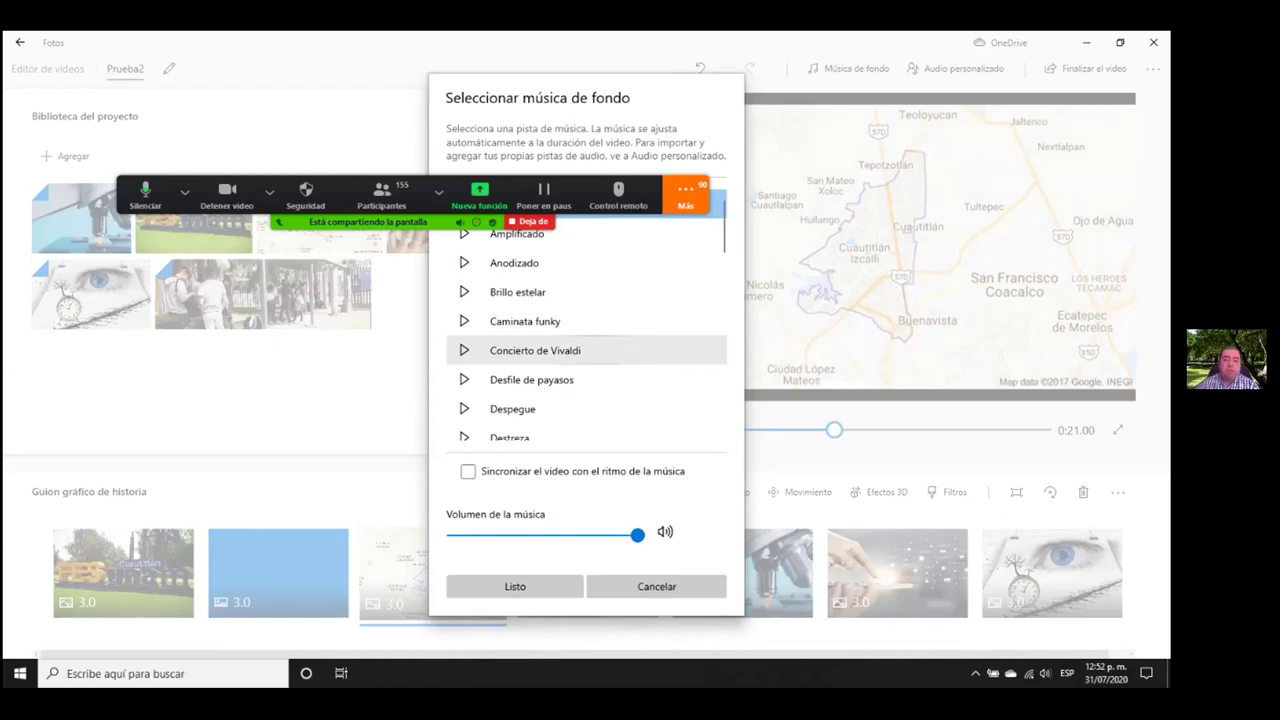
left_click(586, 321)
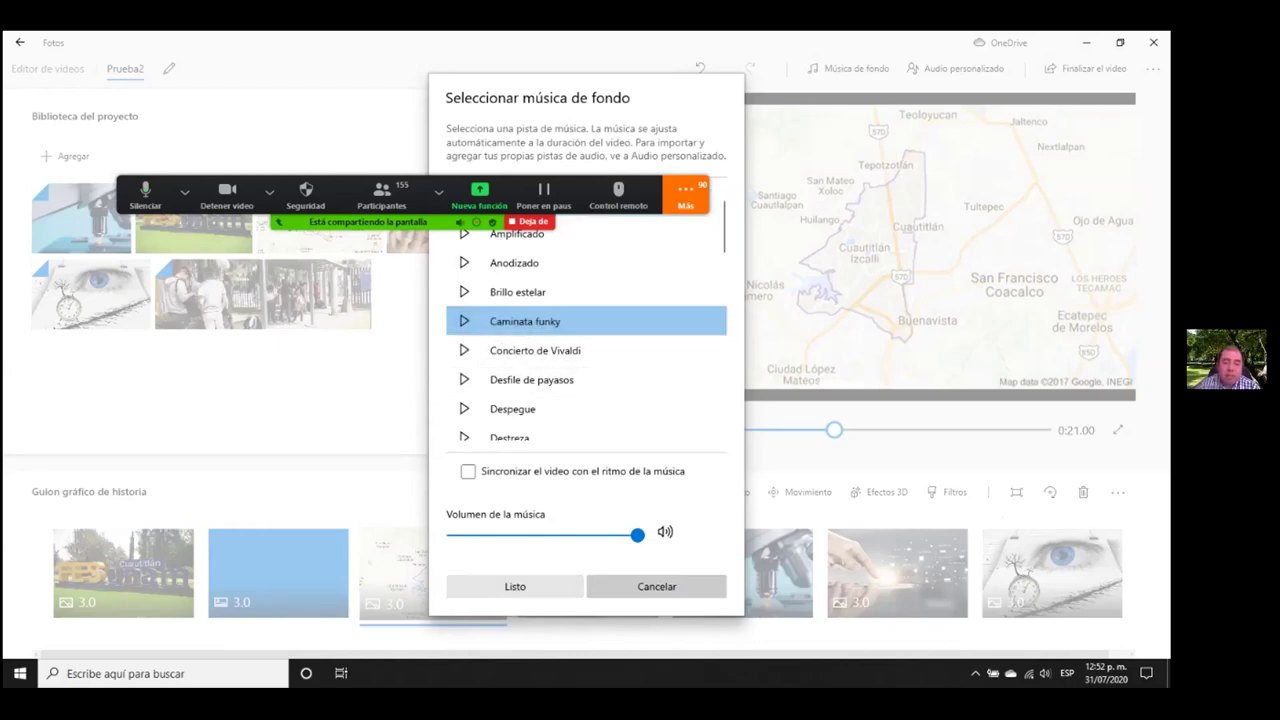
left_click(515, 586)
- Preview the video with its music from the map clip and again from near the start, pausing at the touchscreen image
left_click(640, 429)
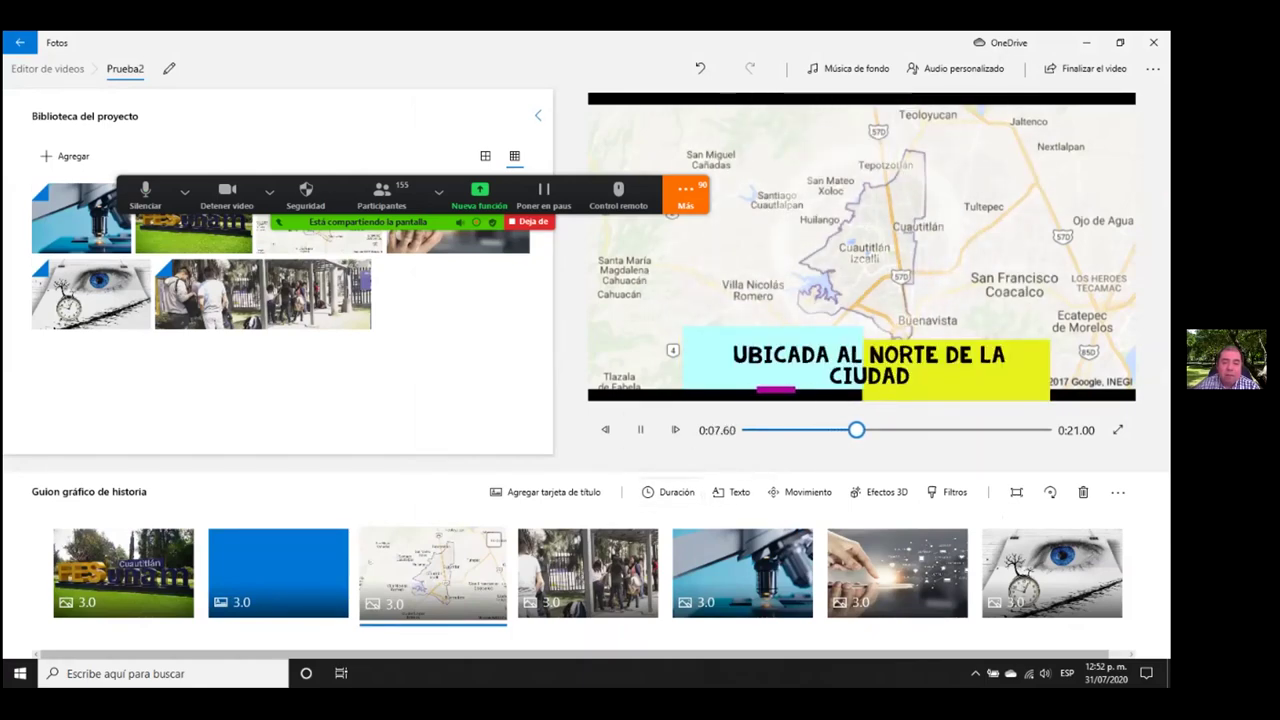
left_click(640, 429)
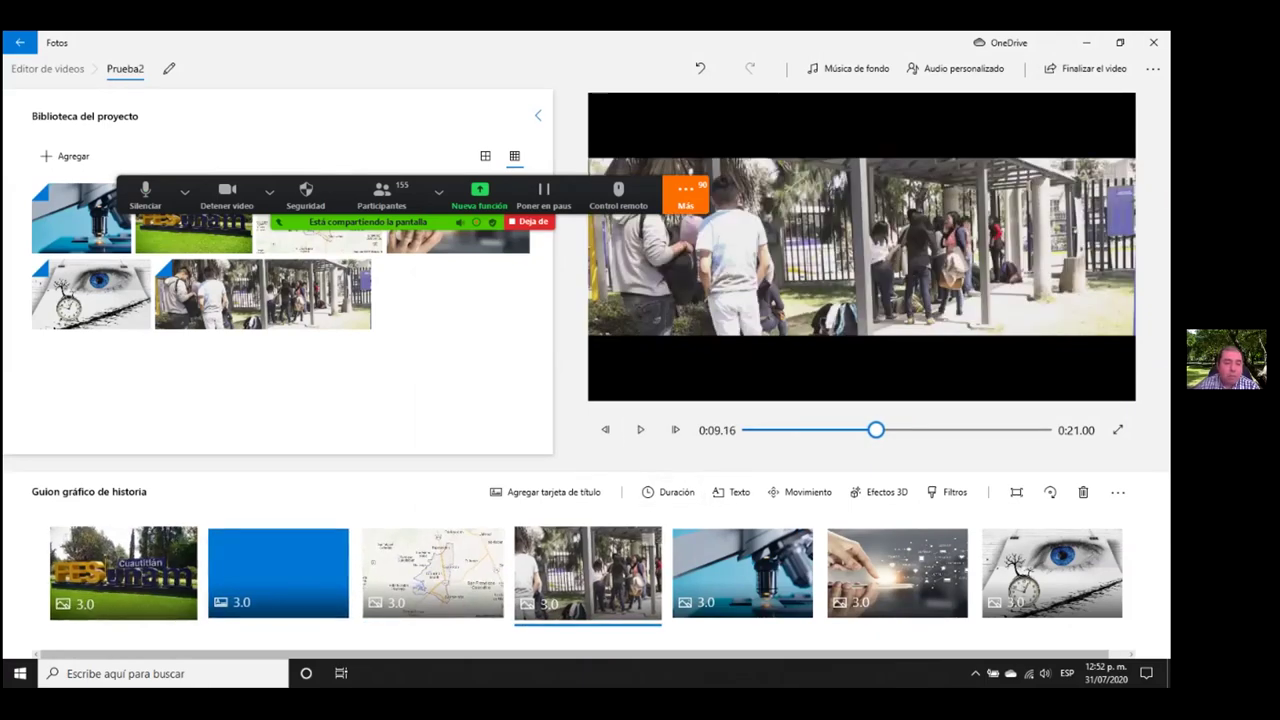
left_click(123, 572)
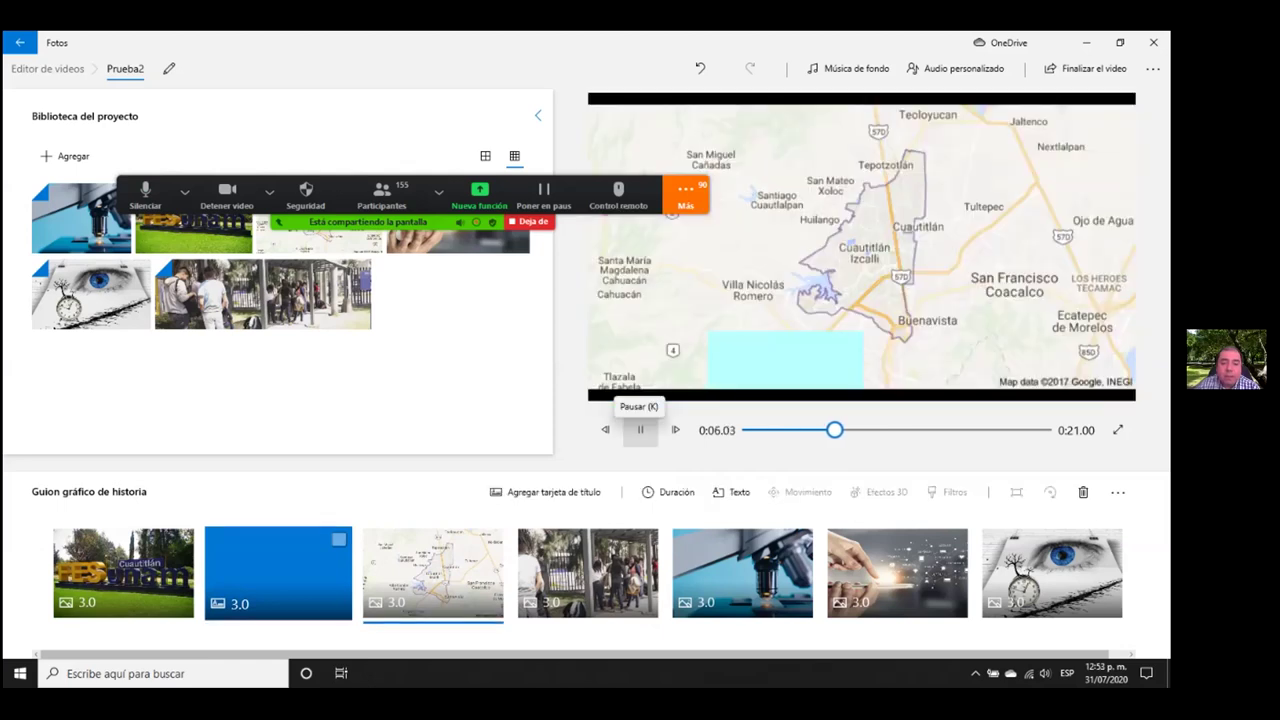
left_click(640, 429)
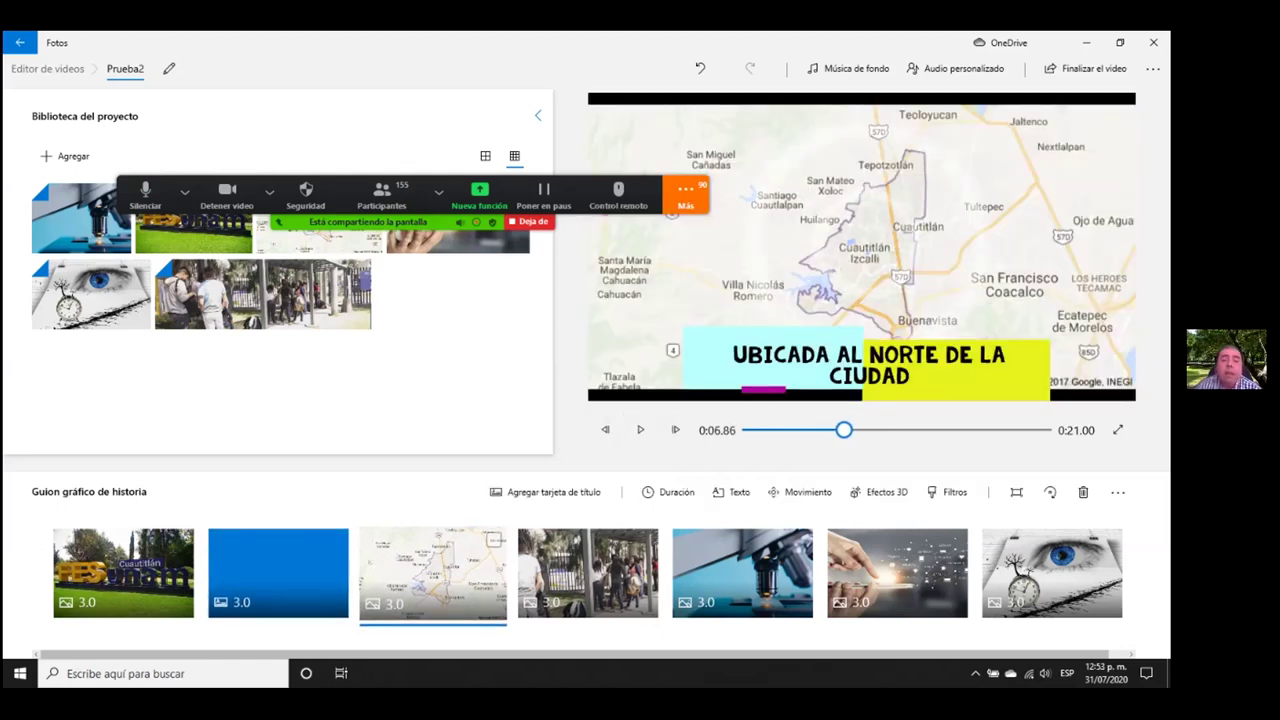
left_click_drag(844, 430, 750, 430)
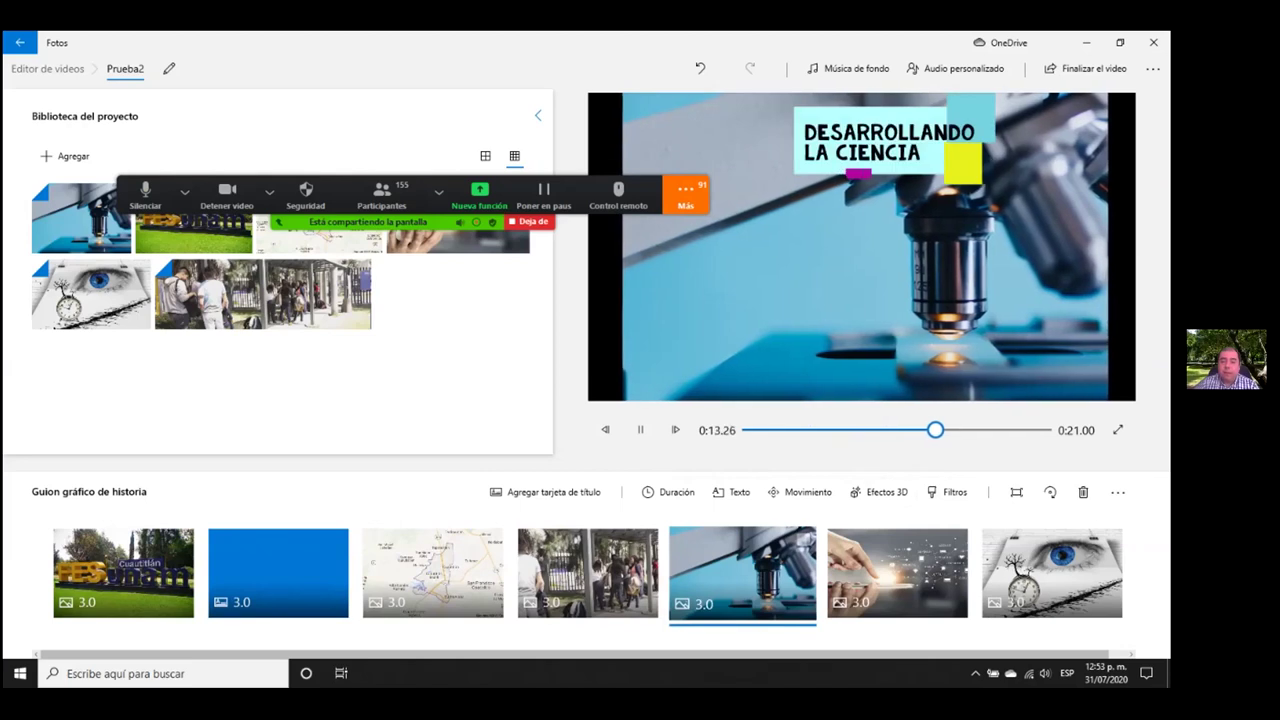
left_click(640, 429)
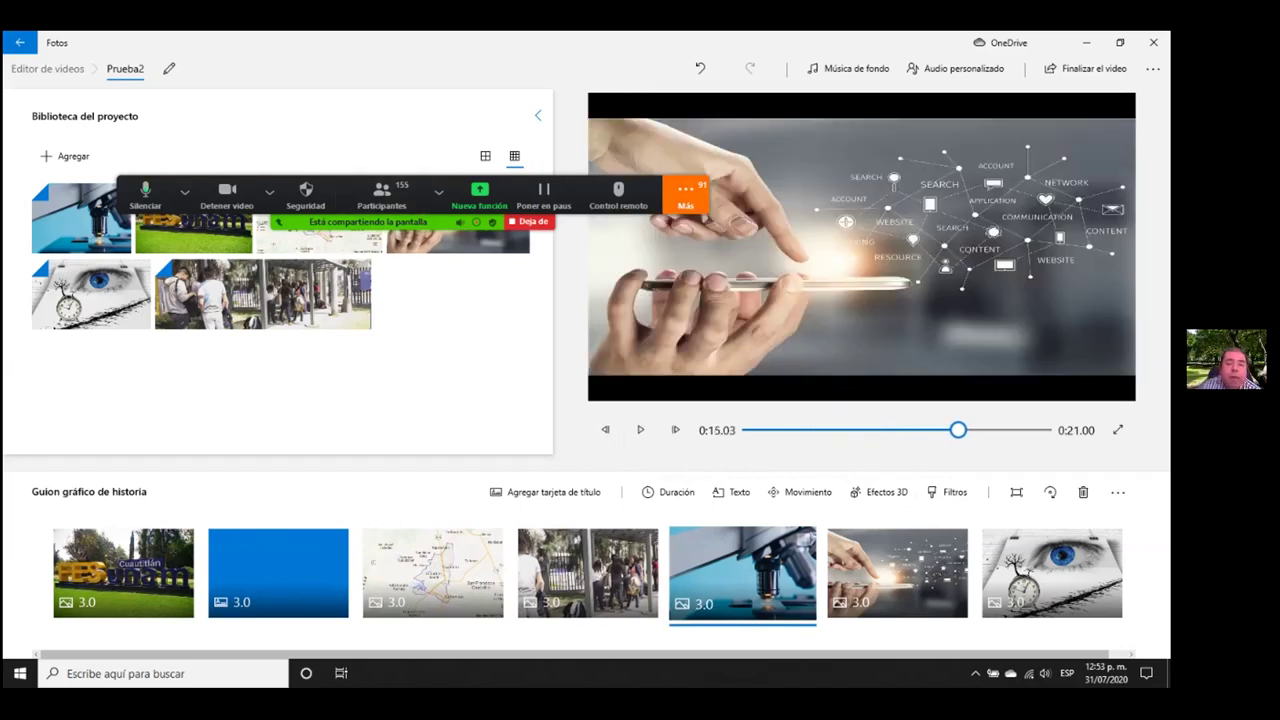
- Check the microphone and speaker selection in the meeting's audio options
left_click(184, 192)
key("Escape")
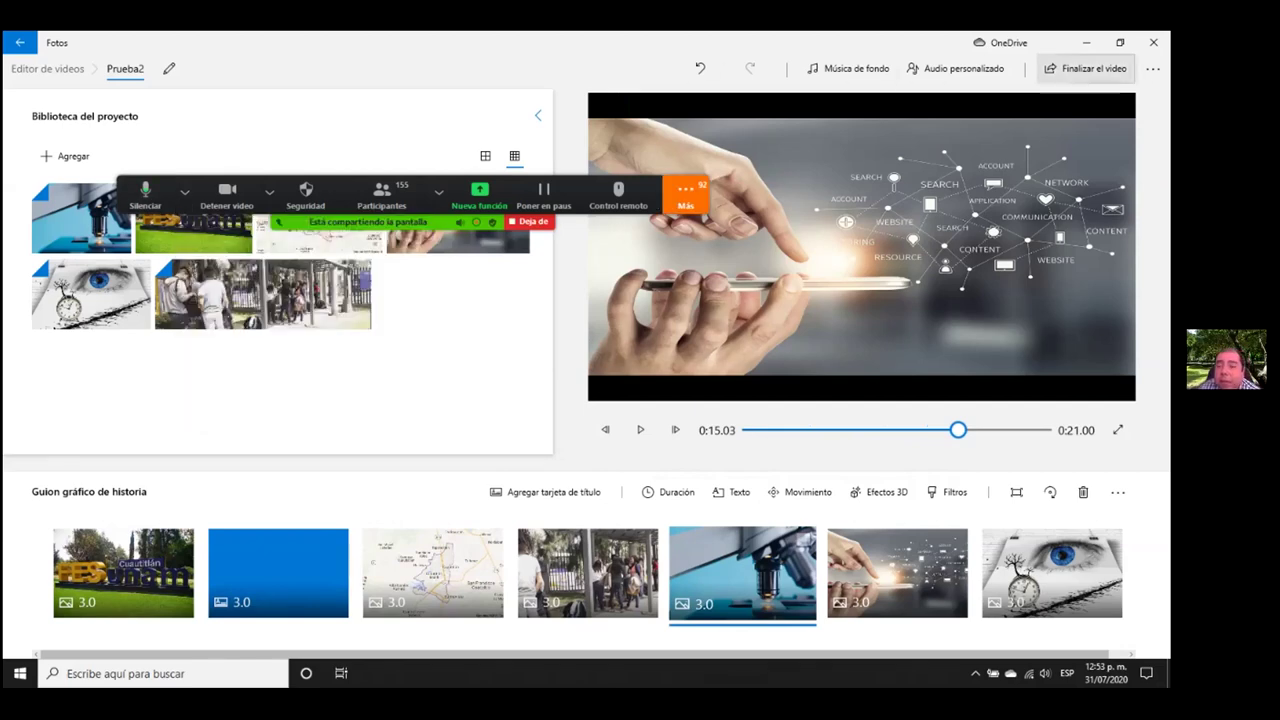
left_click(184, 192)
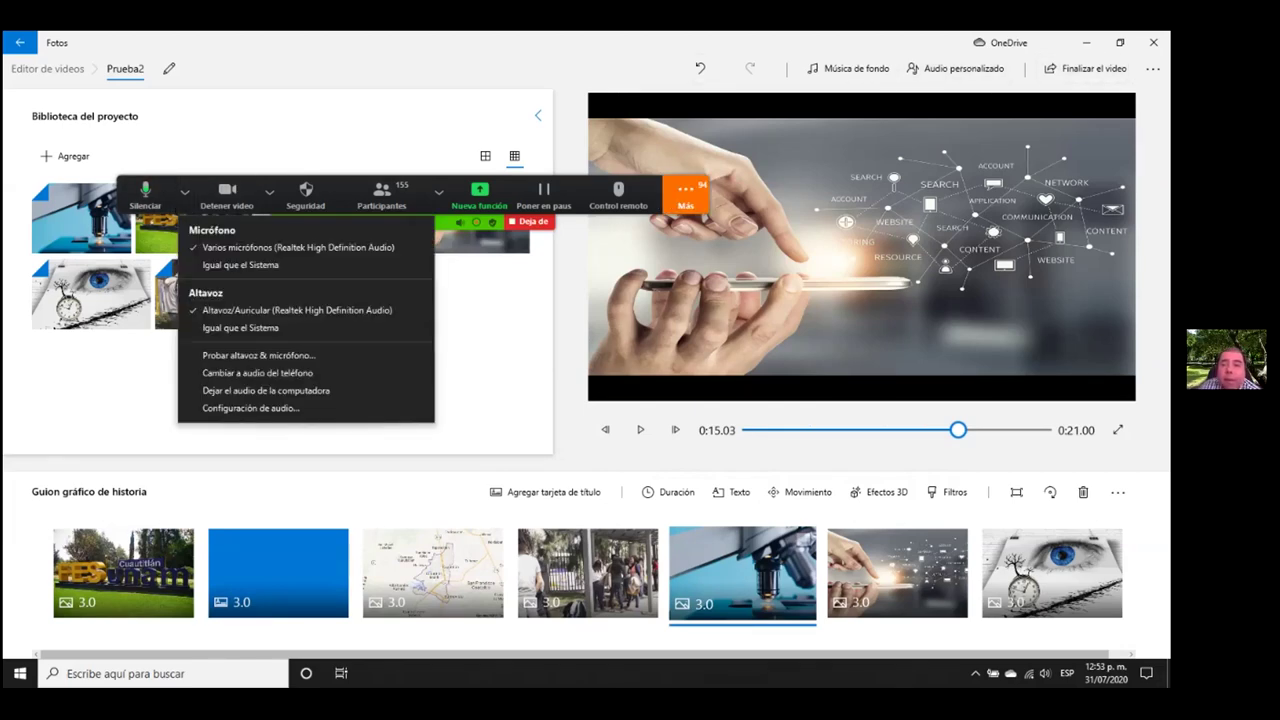
key("Escape")
- Minimize the video editor and move the meeting toolbar clear of the Ejemplos_video folder's path and contents
left_click(1086, 42)
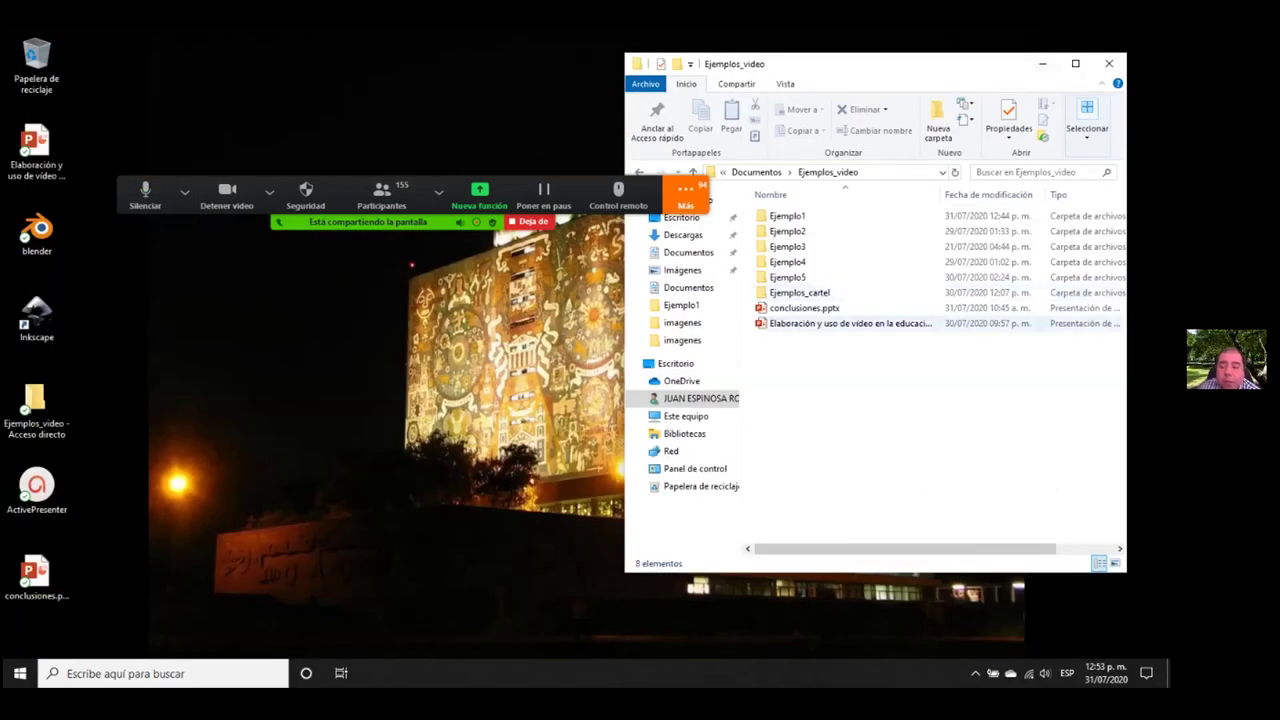
left_click(184, 192)
key("Escape")
left_click_drag(184, 192, 148, 77)
left_click(148, 76)
key("Escape")
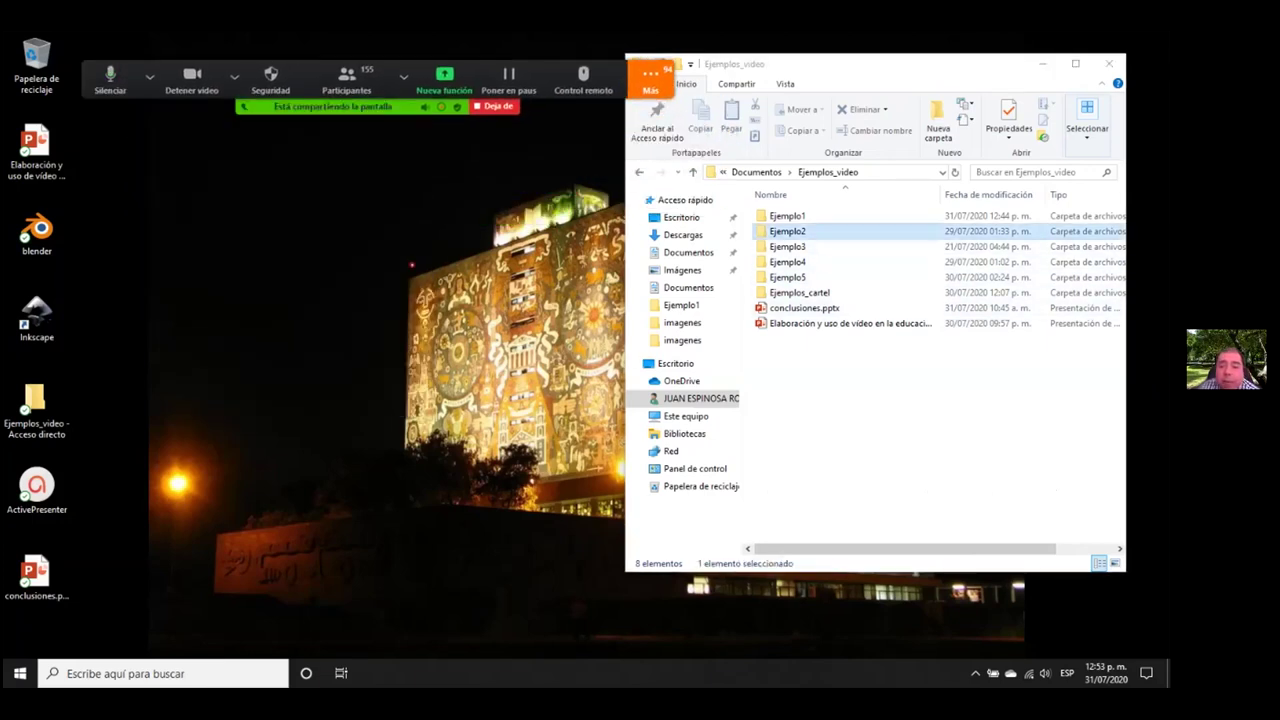
- Open Ejemplo2.mp4 from the Ejemplo2 folder in Windows Media Player, watch it through and close the player
double_click(787, 231)
left_click(976, 232)
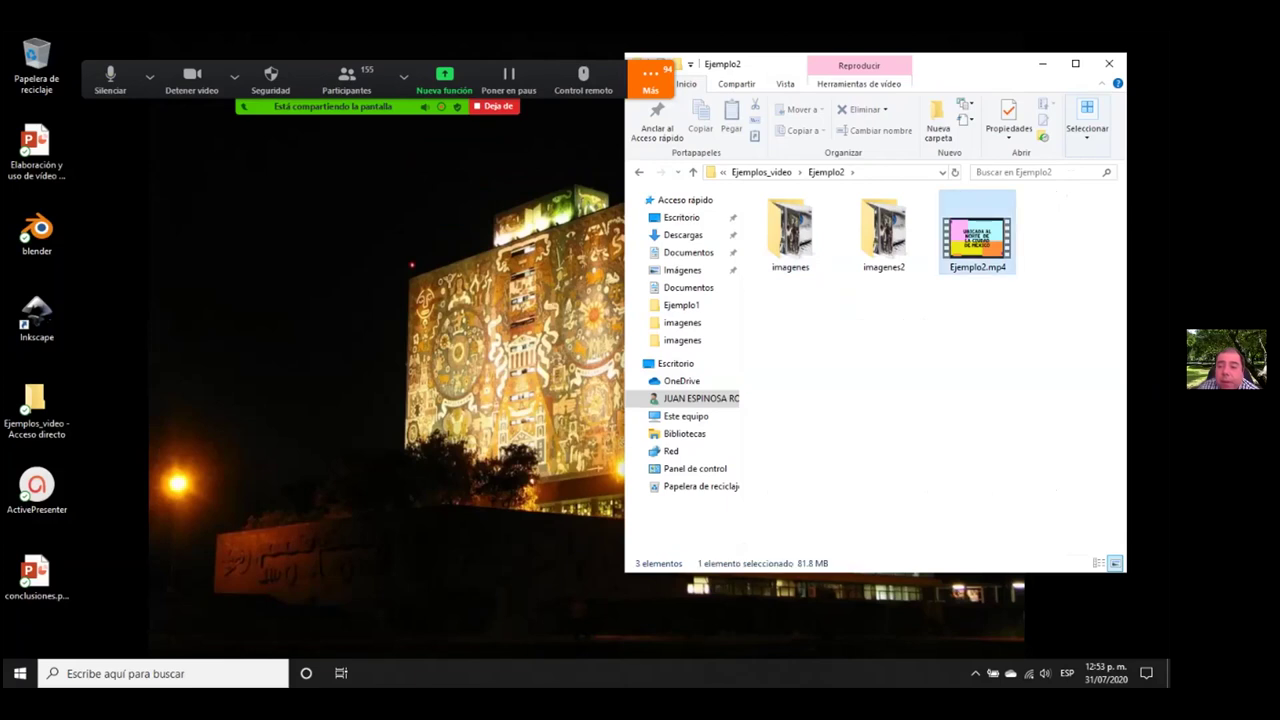
right_click(953, 243)
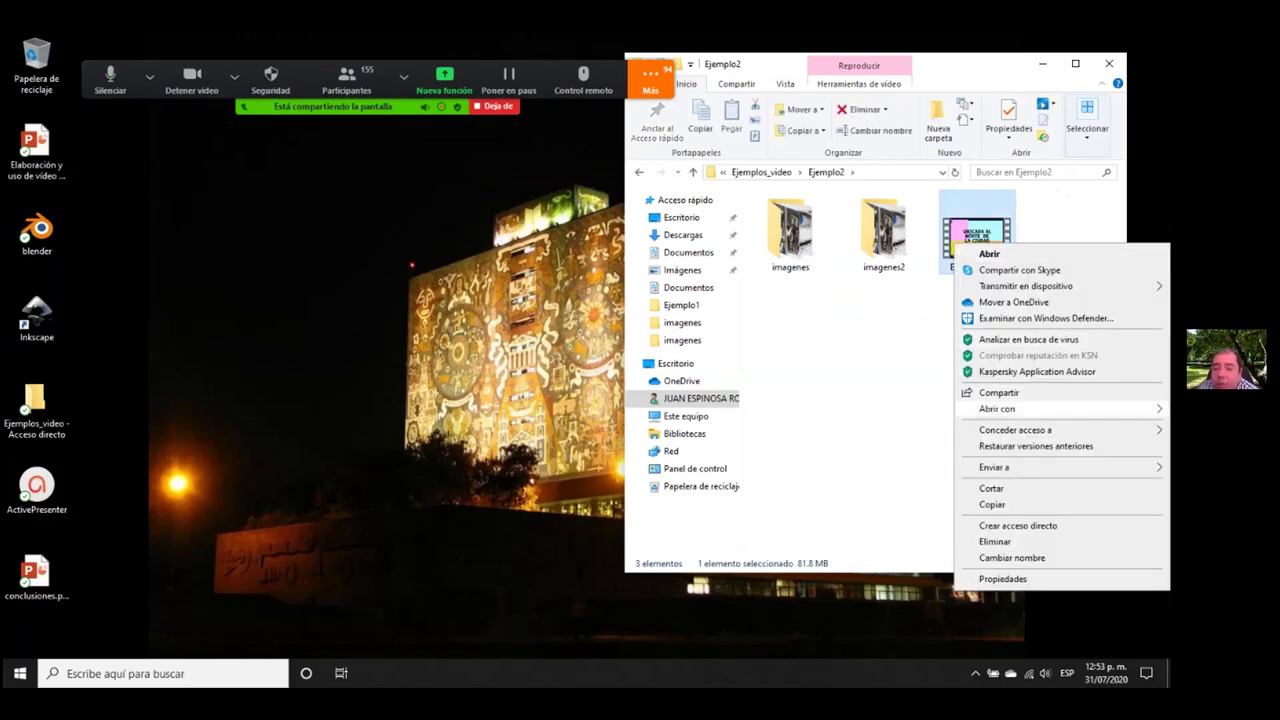
mouse_move(1000, 409)
left_click(820, 442)
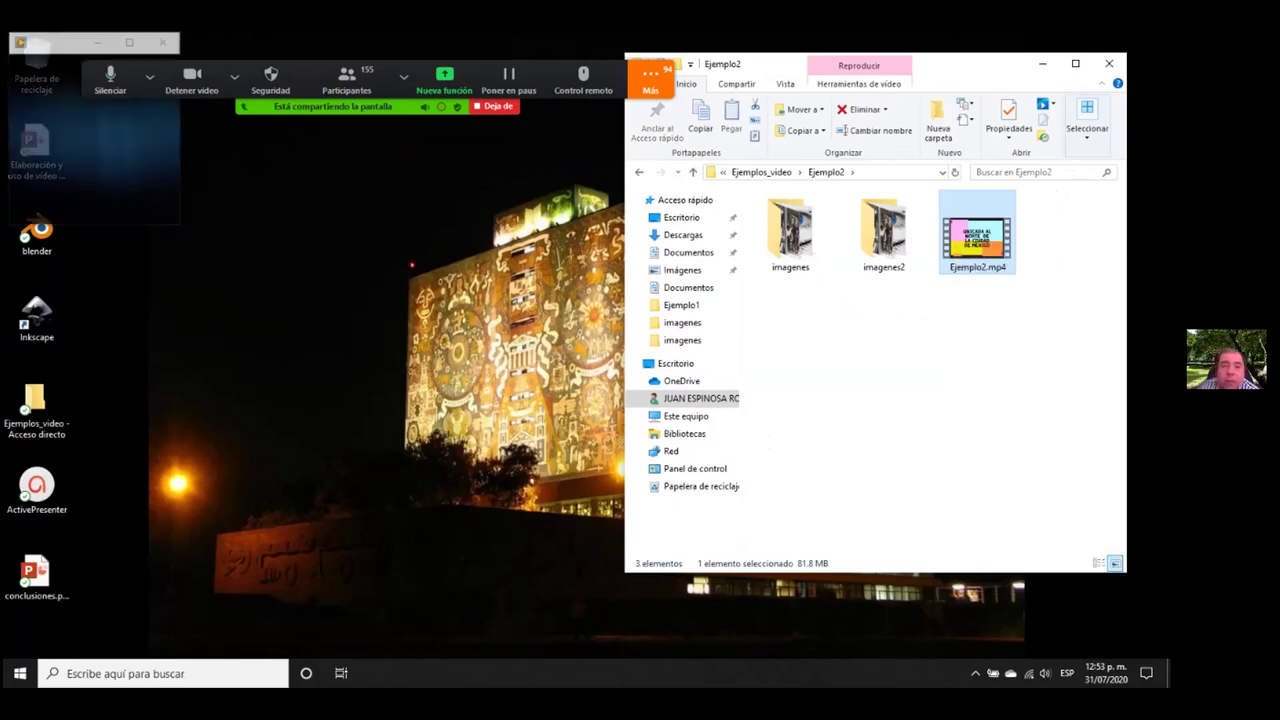
left_click(150, 76)
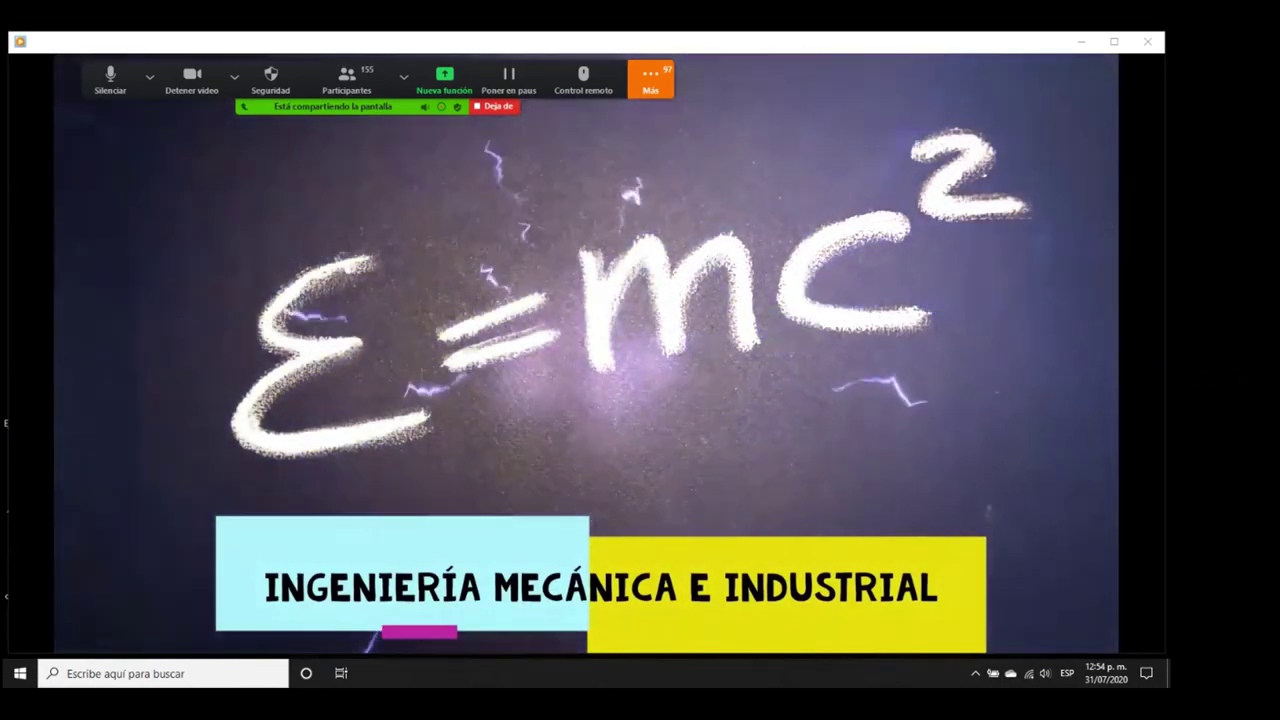
mouse_move(586, 634)
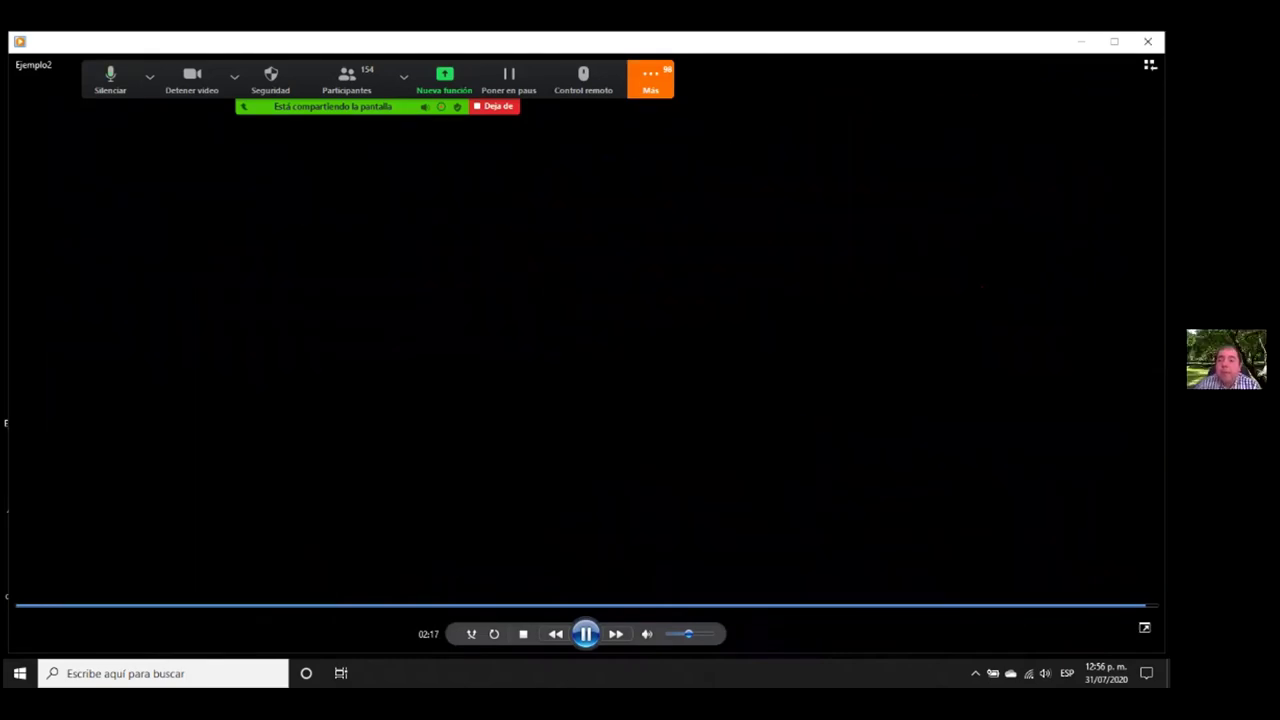
left_click(1148, 41)
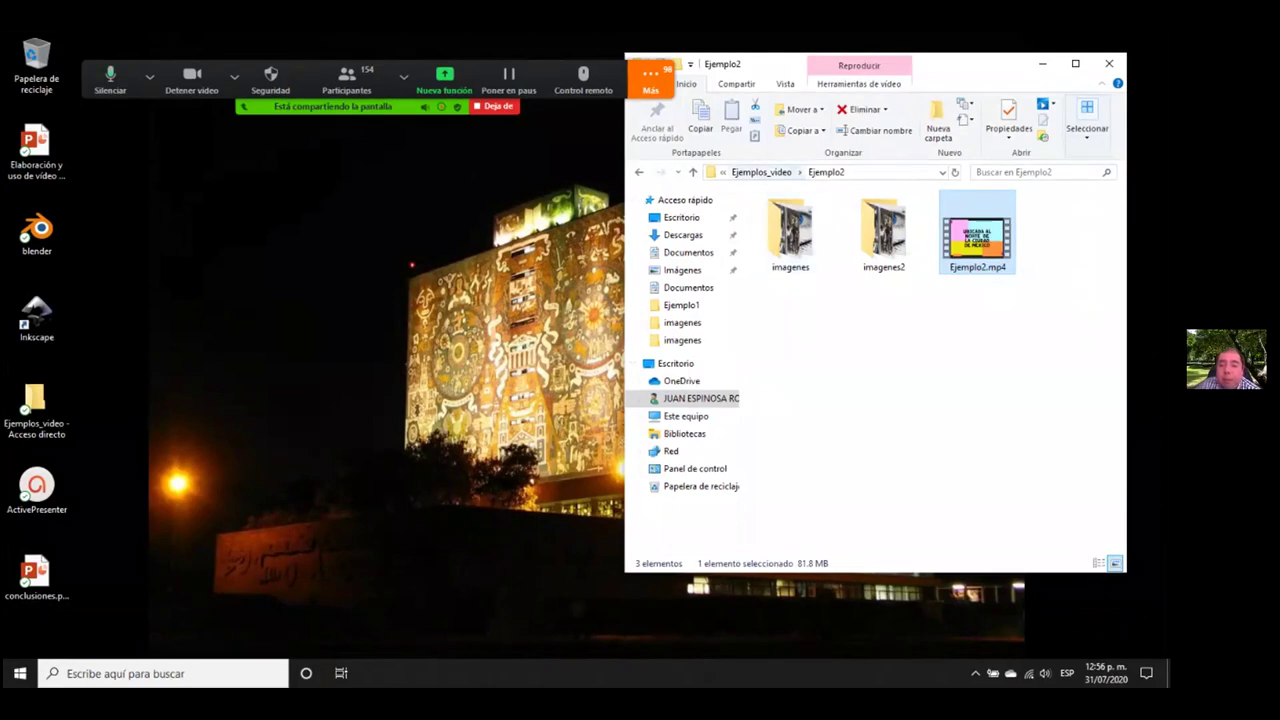
- Open the OpenShot project Ejemplo3.osp from the Ejemplo3 folder inside Ejemplos_video
left_click(761, 172)
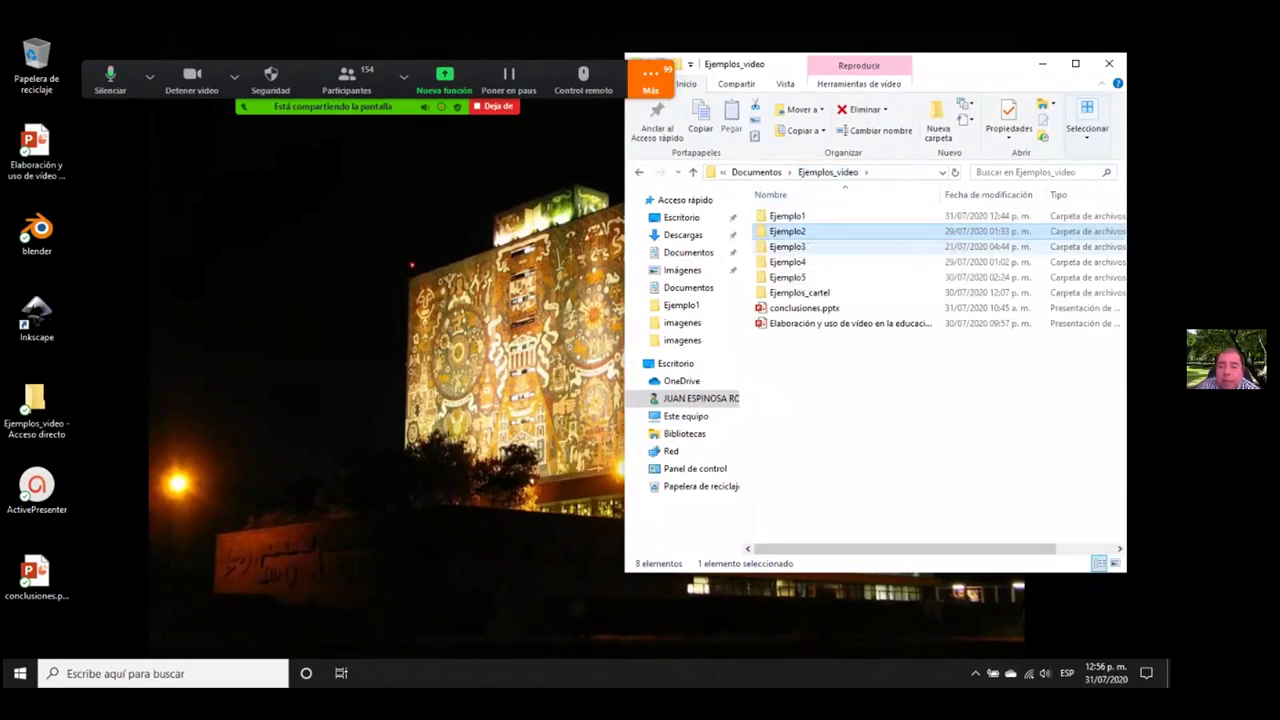
double_click(787, 246)
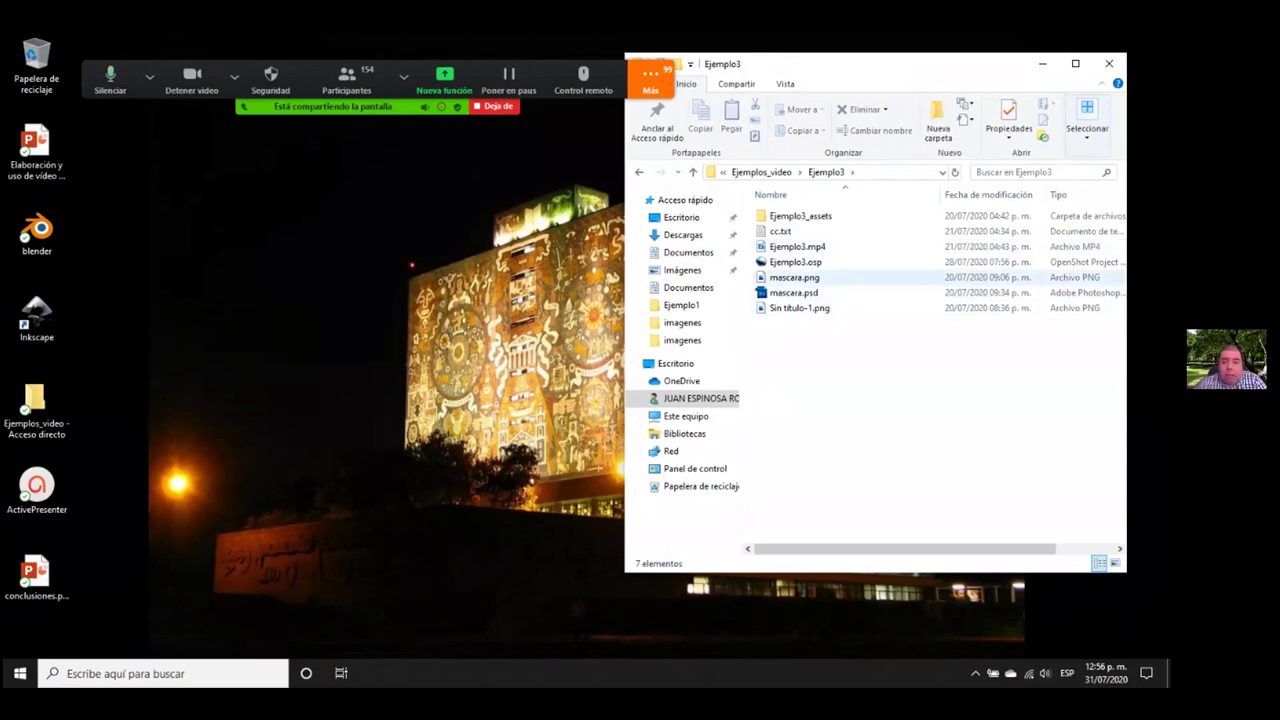
double_click(795, 262)
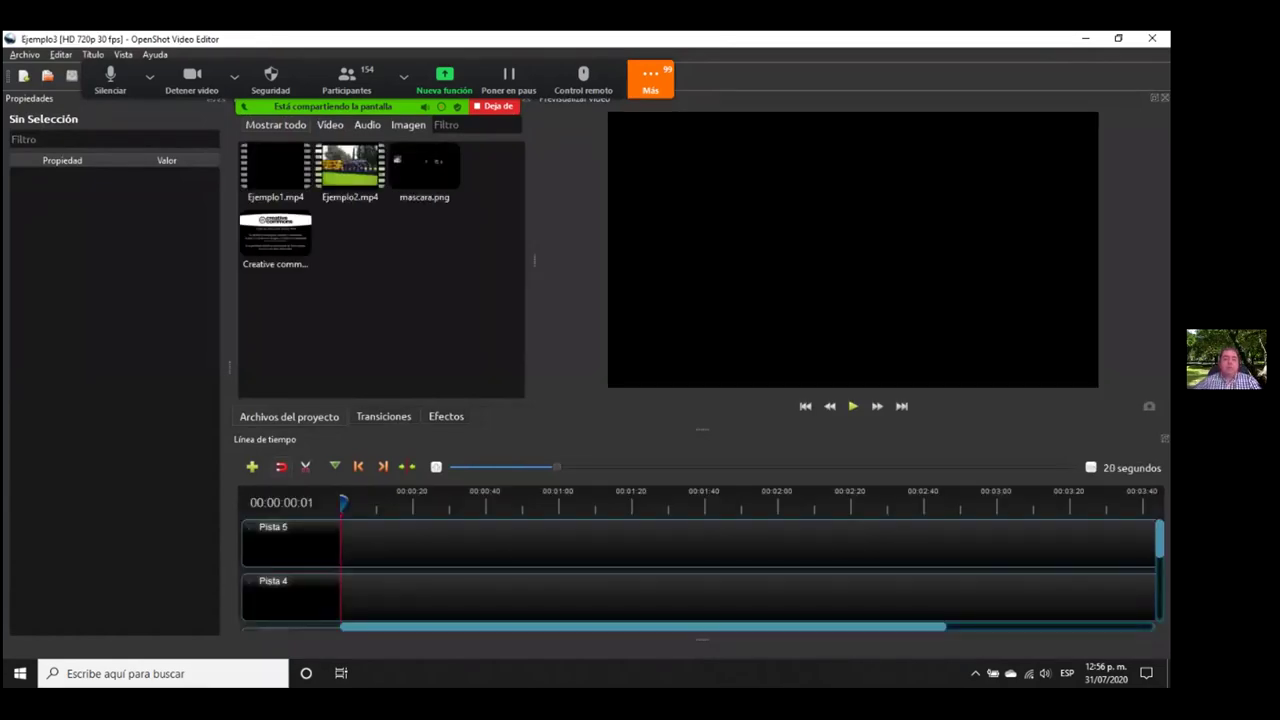
- Move the meeting toolbar clear of the editor's main toolbar and the project files
left_click(234, 76)
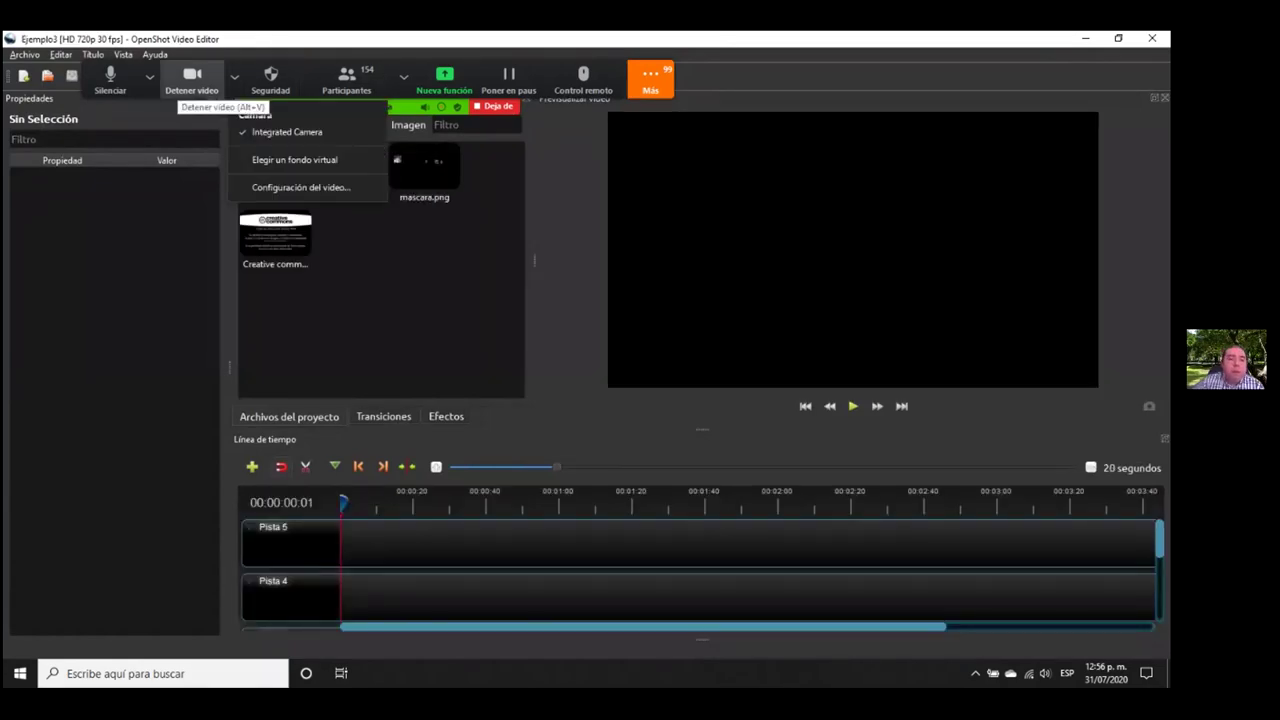
left_click(149, 76)
left_click_drag(95, 70, 569, 53)
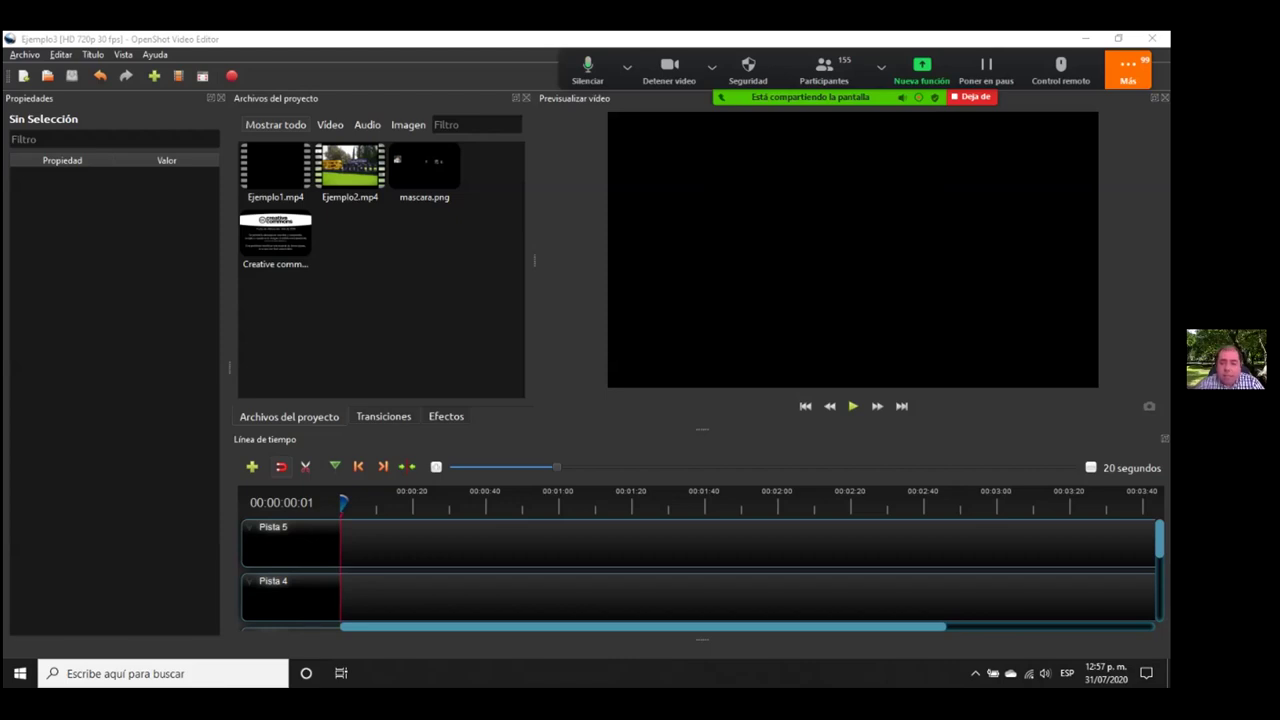
- Delete every clip from Pista 1 and the mask clip from Pista 2, leaving the timeline empty
scroll(501, 540, "down", 5)
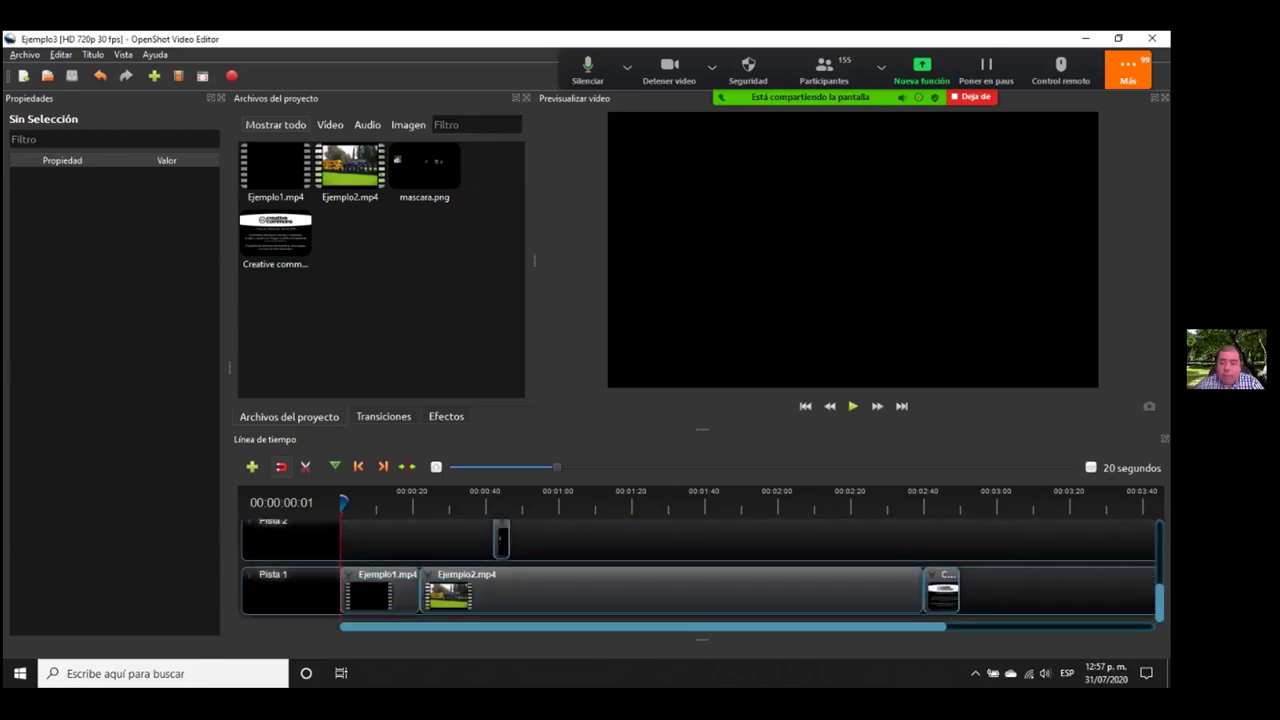
left_click(942, 590)
key("Delete")
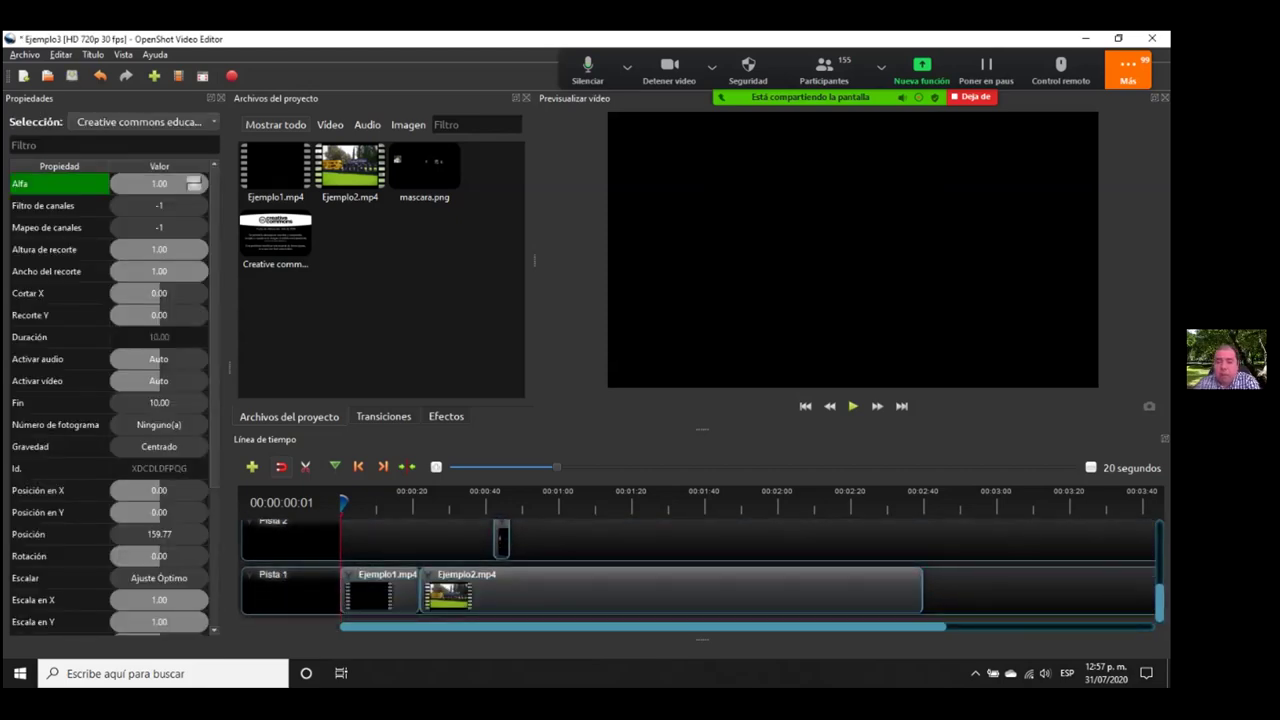
key("Delete")
left_click(380, 590)
key("Delete")
left_click(501, 540)
key("Delete")
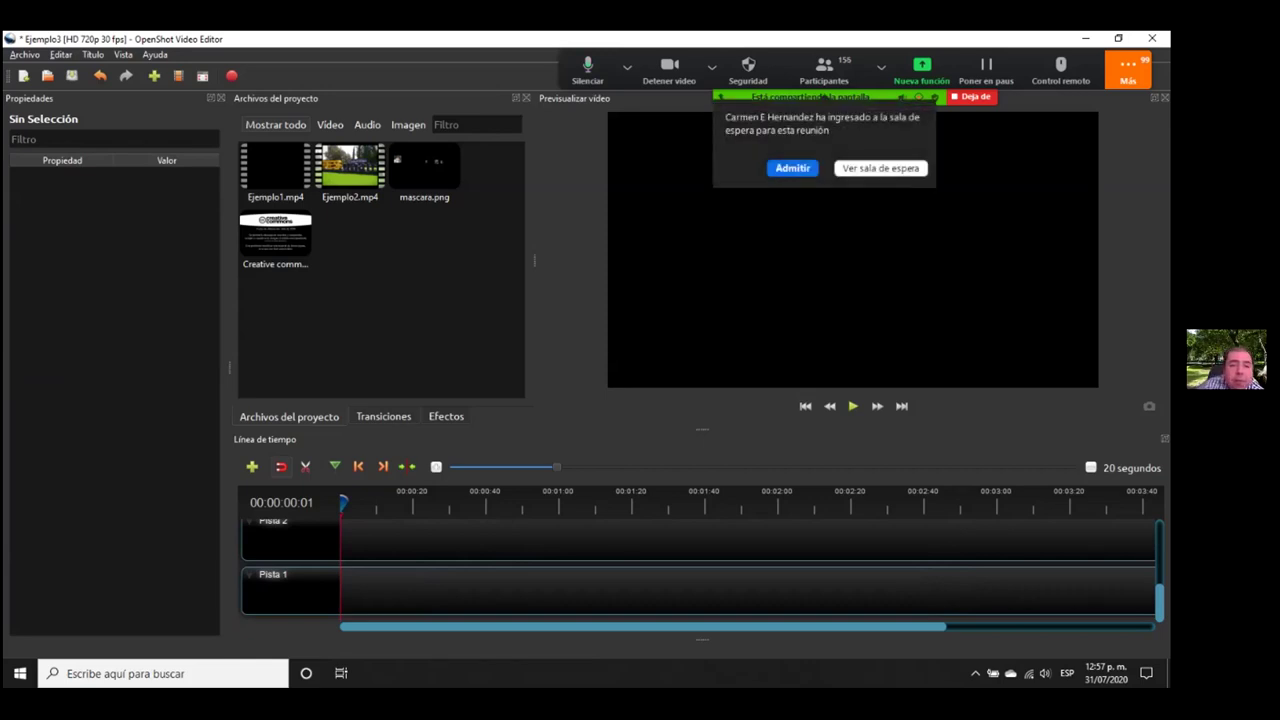
- Place Ejemplo1.mp4 at the start of Pista 1 and Ejemplo2.mp4 directly after it
left_click(275, 168)
left_click_drag(275, 168, 380, 590)
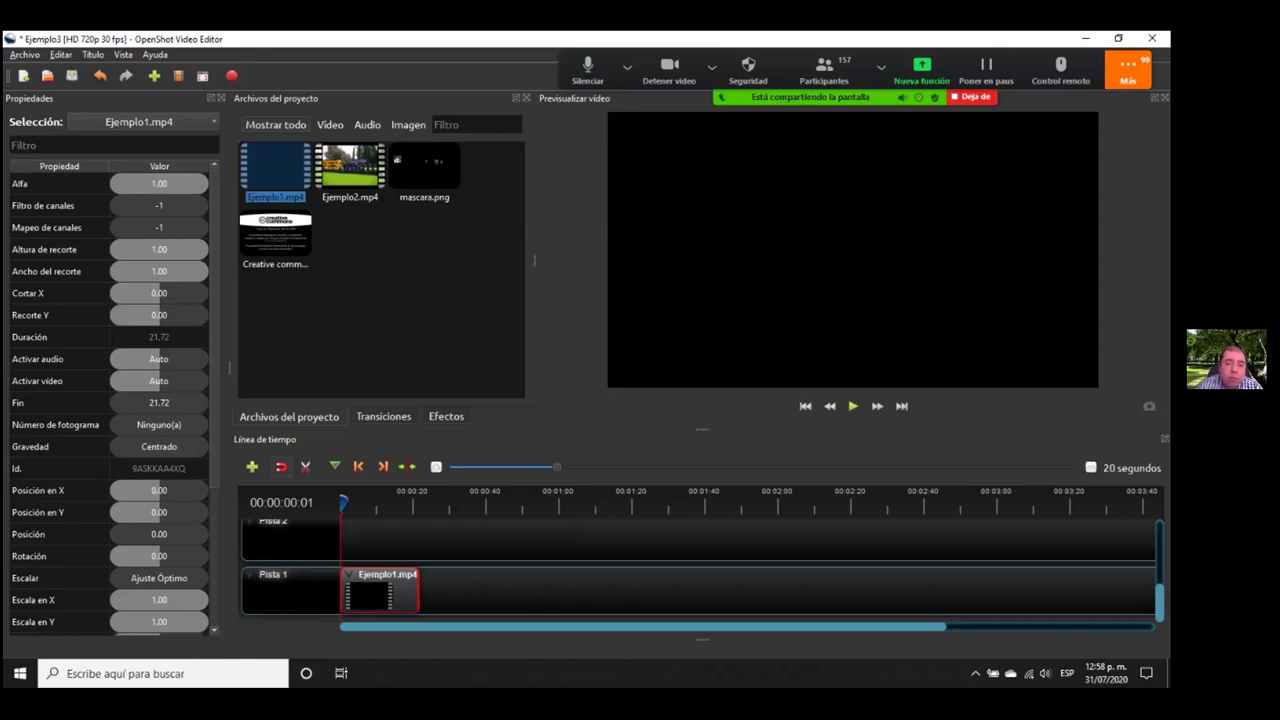
left_click_drag(349, 167, 422, 590)
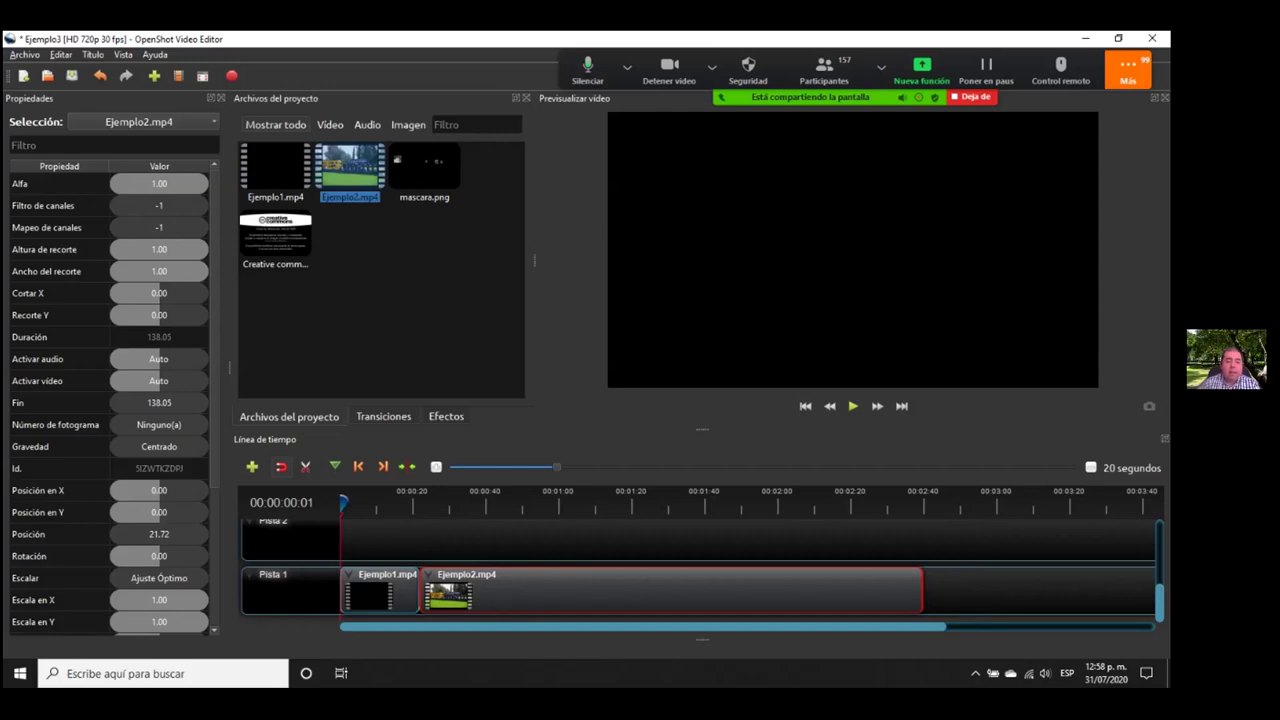
left_click(380, 590)
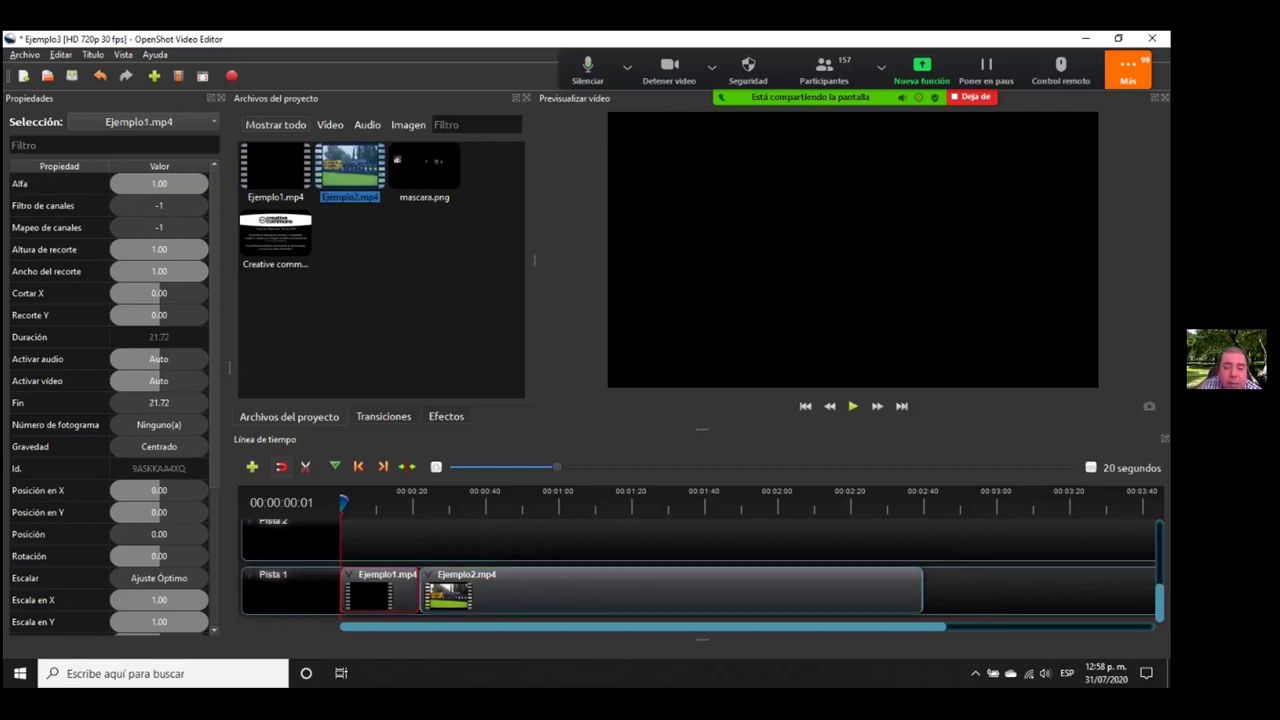
left_click(670, 590)
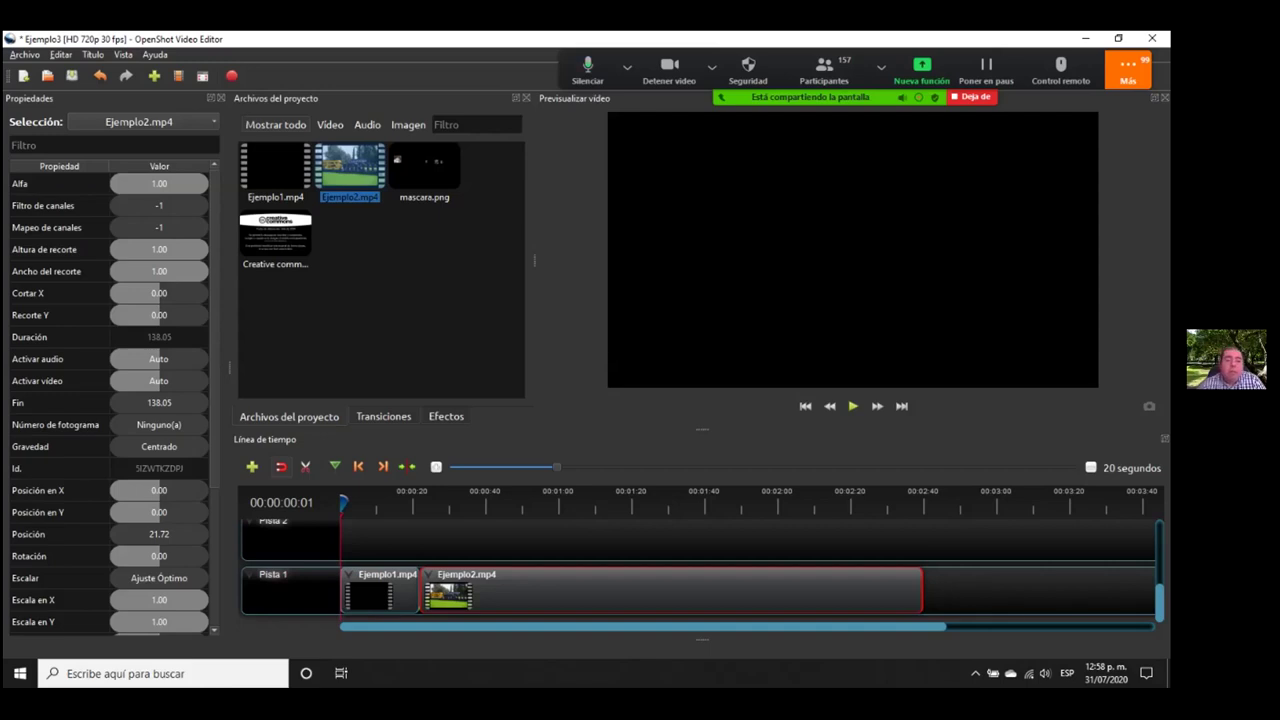
- Add the Creative Commons image directly after Ejemplo2.mp4 on Pista 1 and preview it at 00:02:42:07
left_click(275, 240)
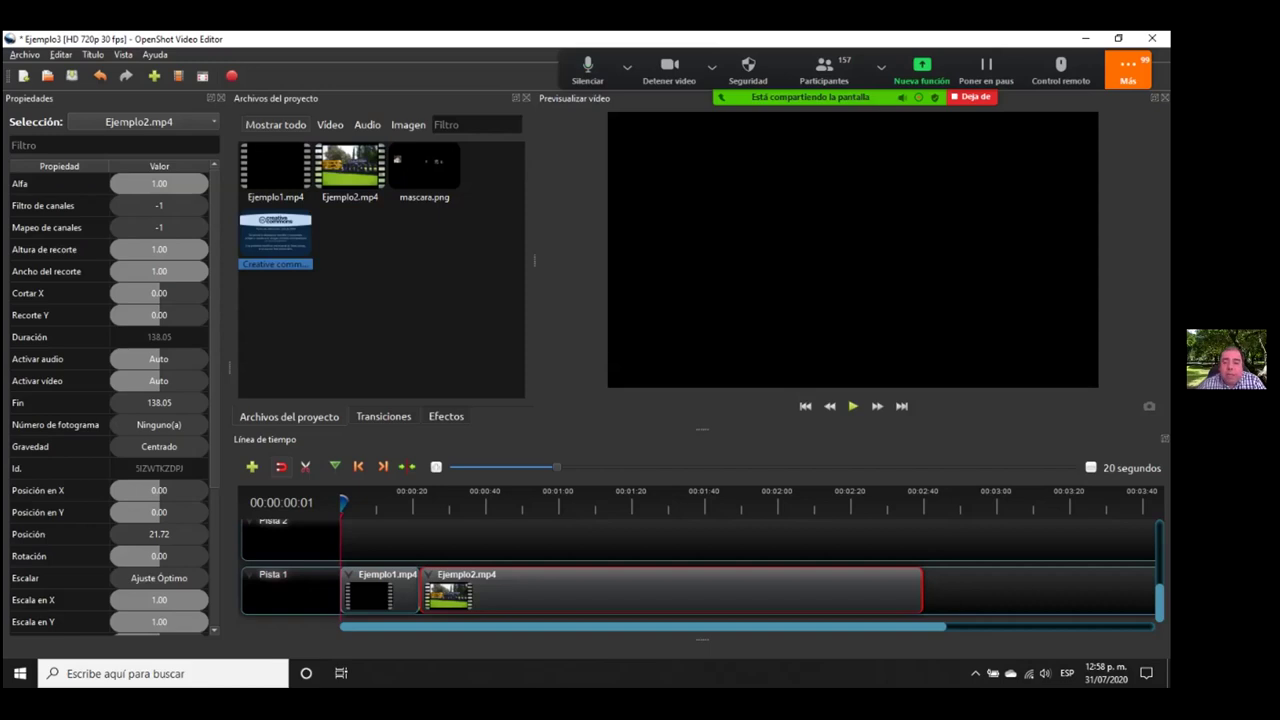
left_click_drag(275, 240, 933, 590)
left_click(941, 574)
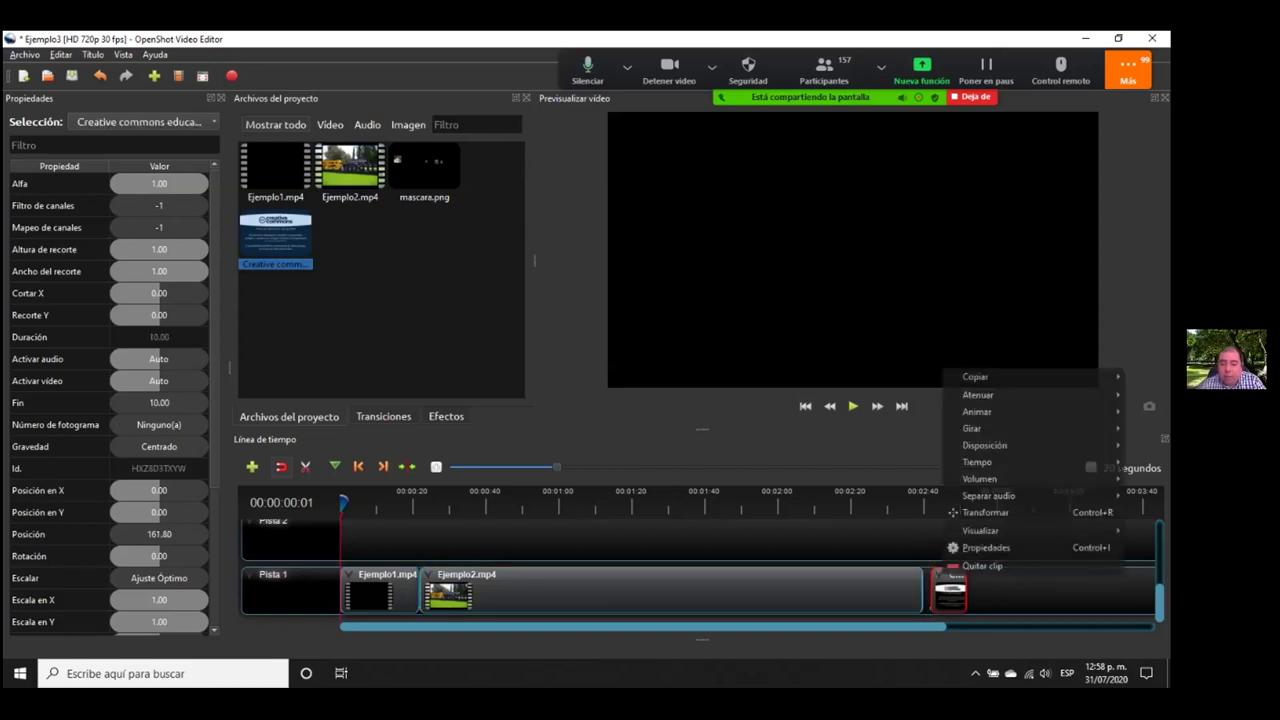
left_click(950, 594)
left_click_drag(950, 594, 942, 594)
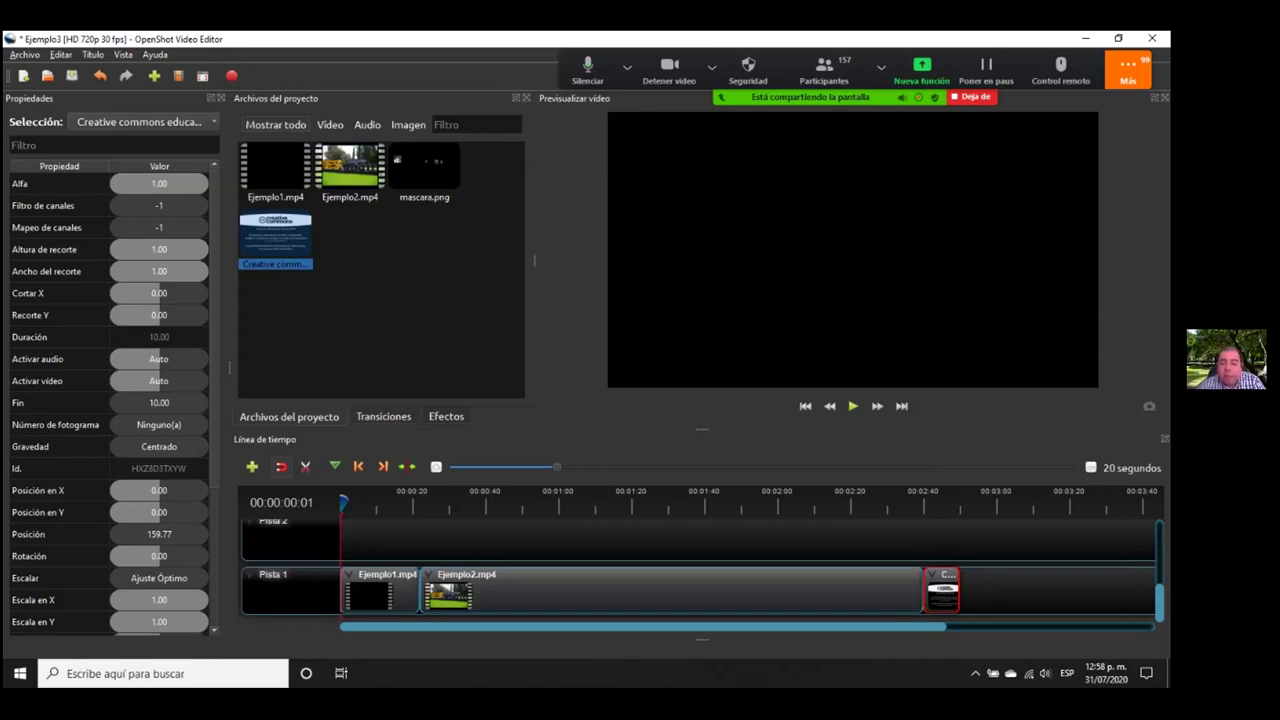
left_click(931, 500)
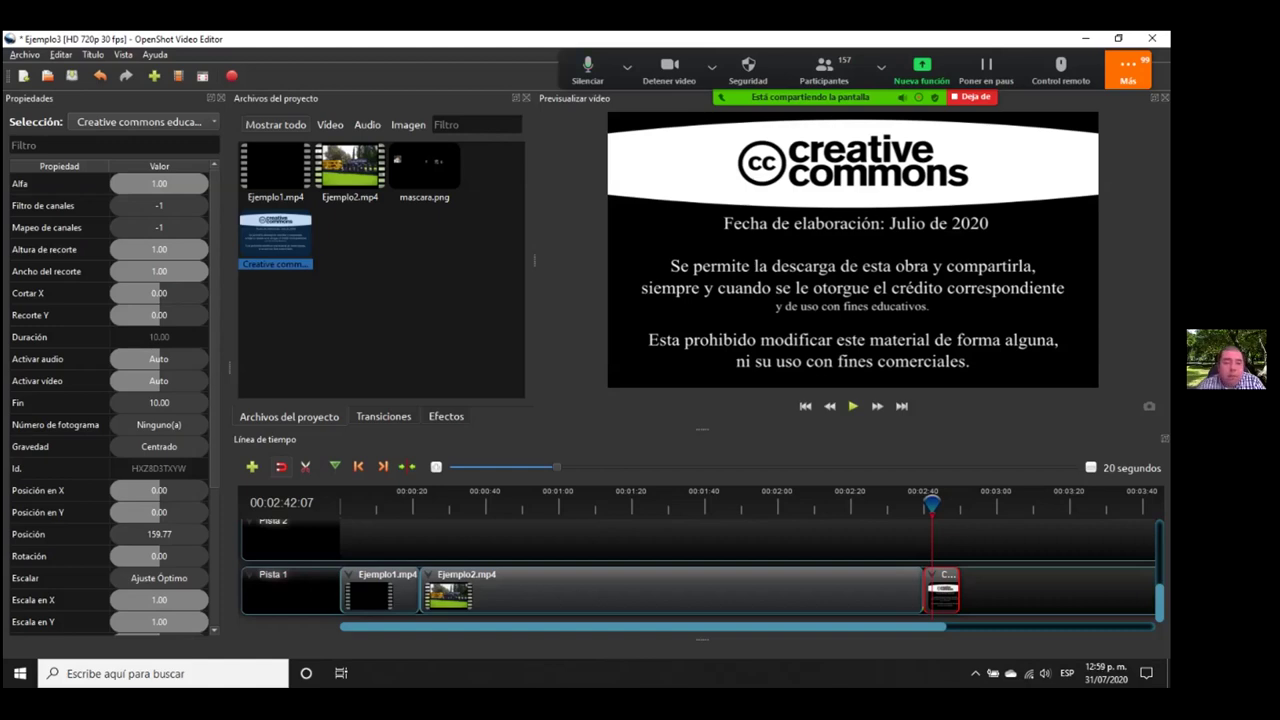
- Bring the playhead to the street scene at 00:00:46:13 and place mascara.png on Pista 2 at about 52 seconds
left_click_drag(932, 503, 571, 505)
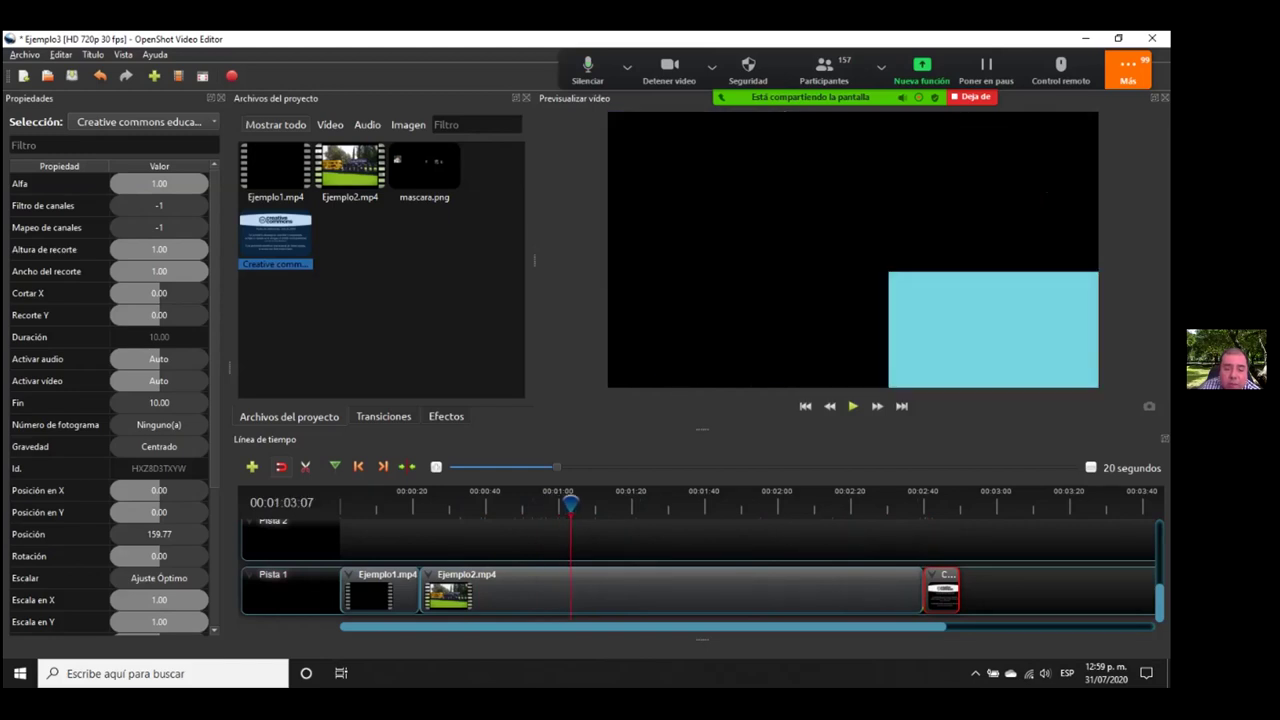
left_click_drag(571, 505, 510, 505)
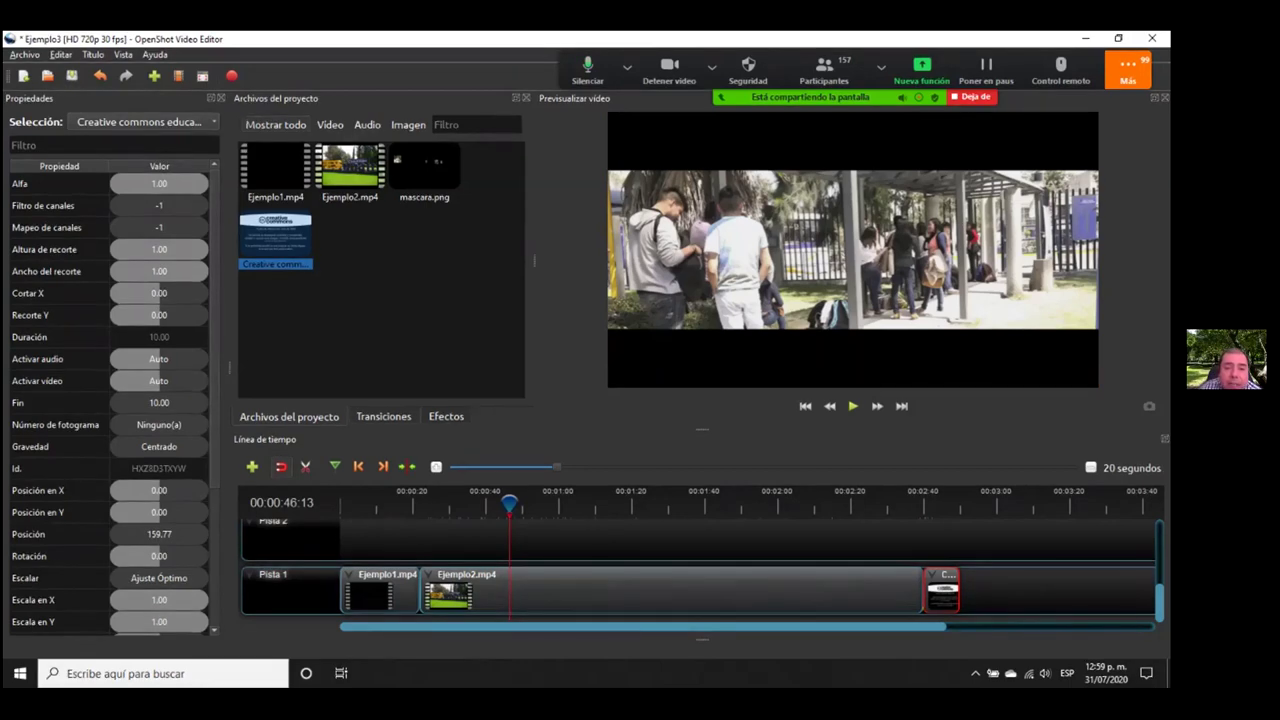
left_click(424, 172)
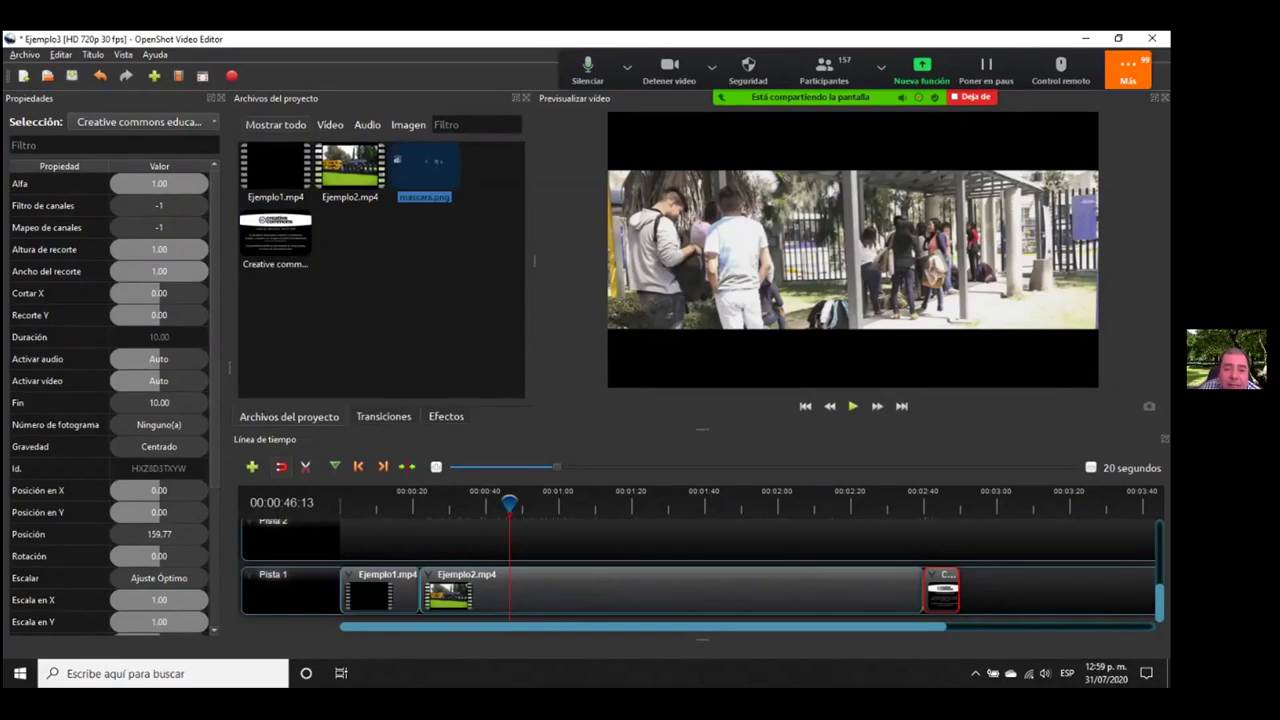
left_click_drag(424, 172, 549, 540)
- Set the playhead to 00:00:46:05 and move the mascara.png clip on Pista 2 to start there
key("equal")
key("equal")
key("equal")
key("equal")
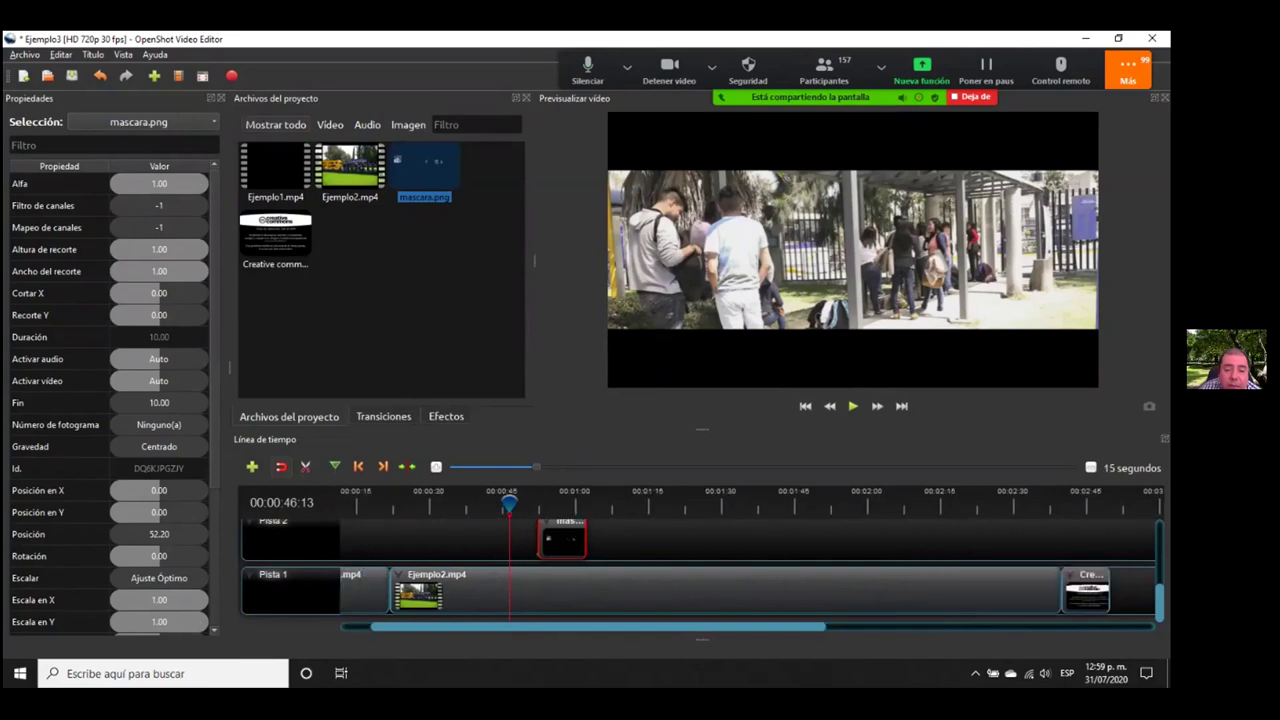
scroll(548, 540, "up", 2)
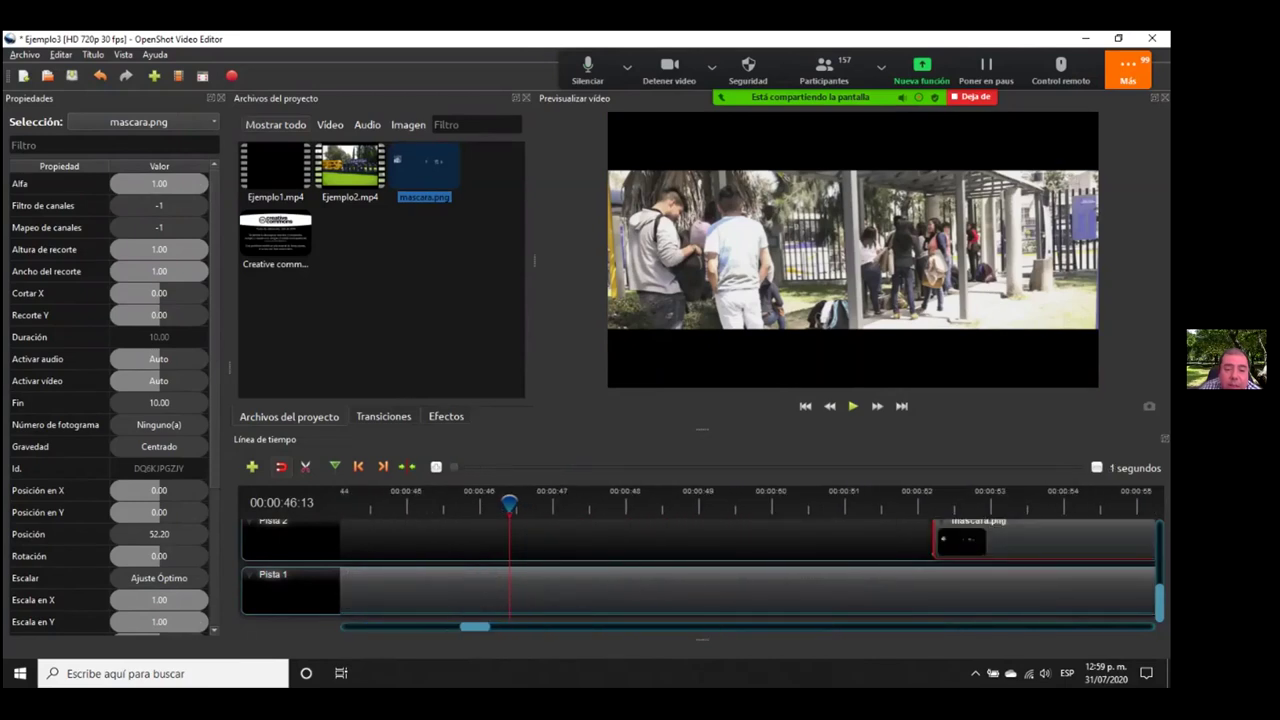
left_click_drag(510, 503, 489, 503)
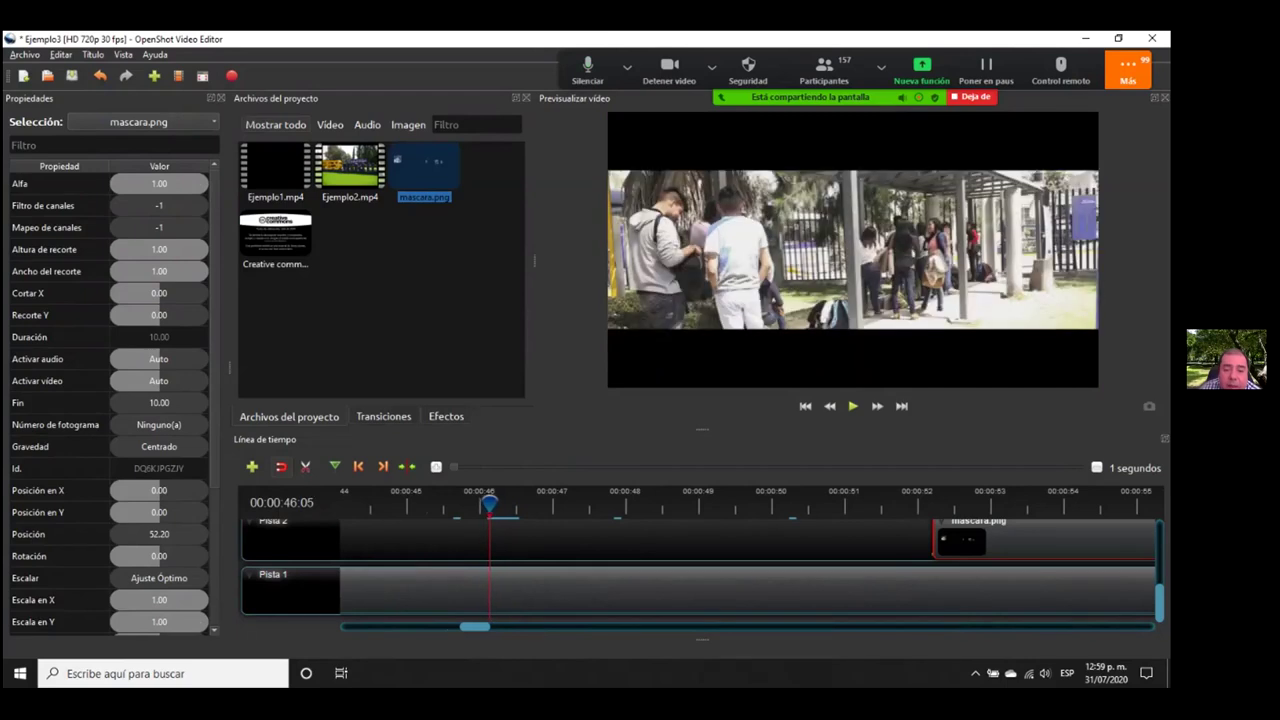
left_click_drag(961, 541, 515, 540)
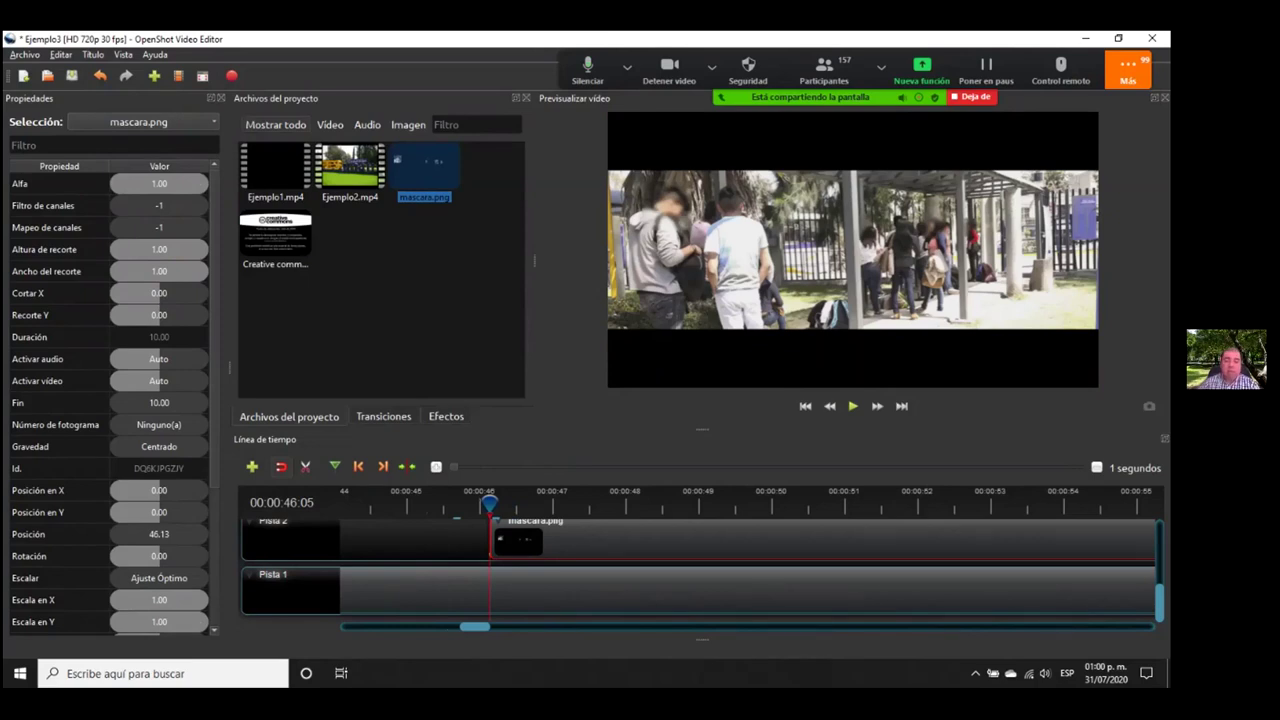
- Check the frames up to 00:00:47:13 and shorten the mascara.png clip to about 1.13 seconds
left_click(525, 503)
left_click(576, 503)
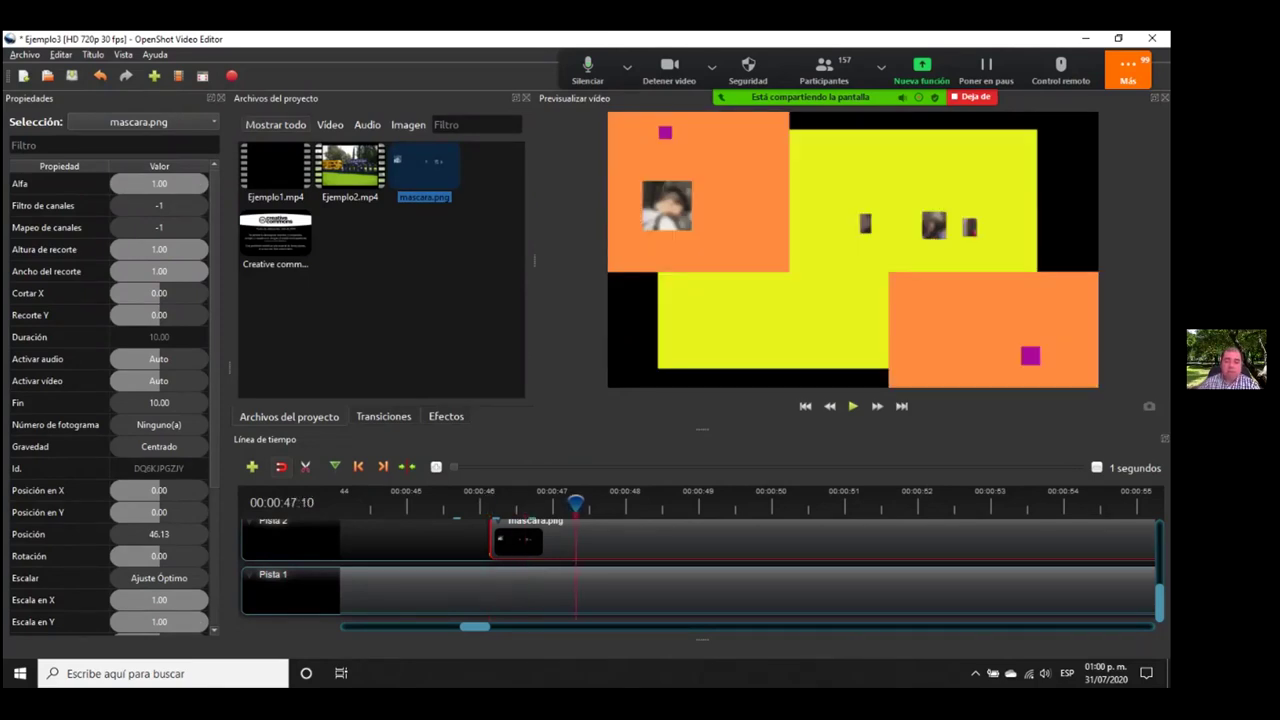
mouse_move(577, 500)
left_mouse_down()
mouse_move(543, 500)
mouse_move(582, 500)
left_mouse_up()
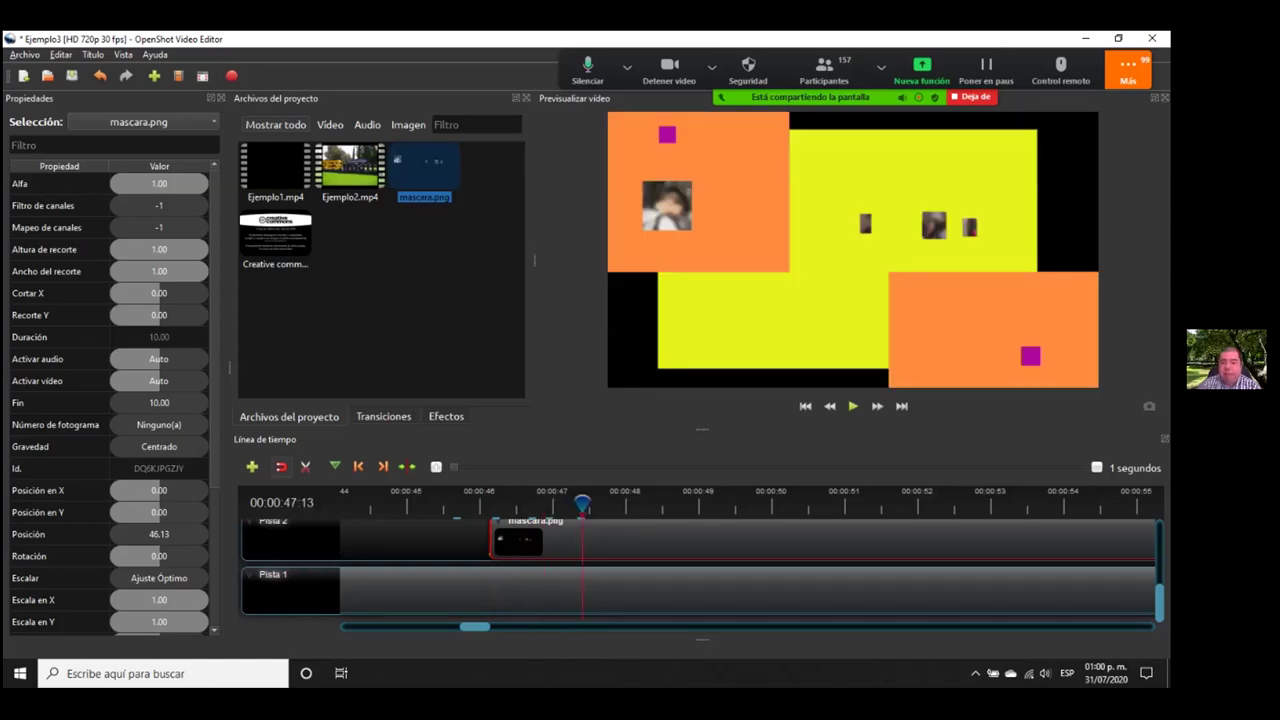
left_click_drag(475, 626, 484, 626)
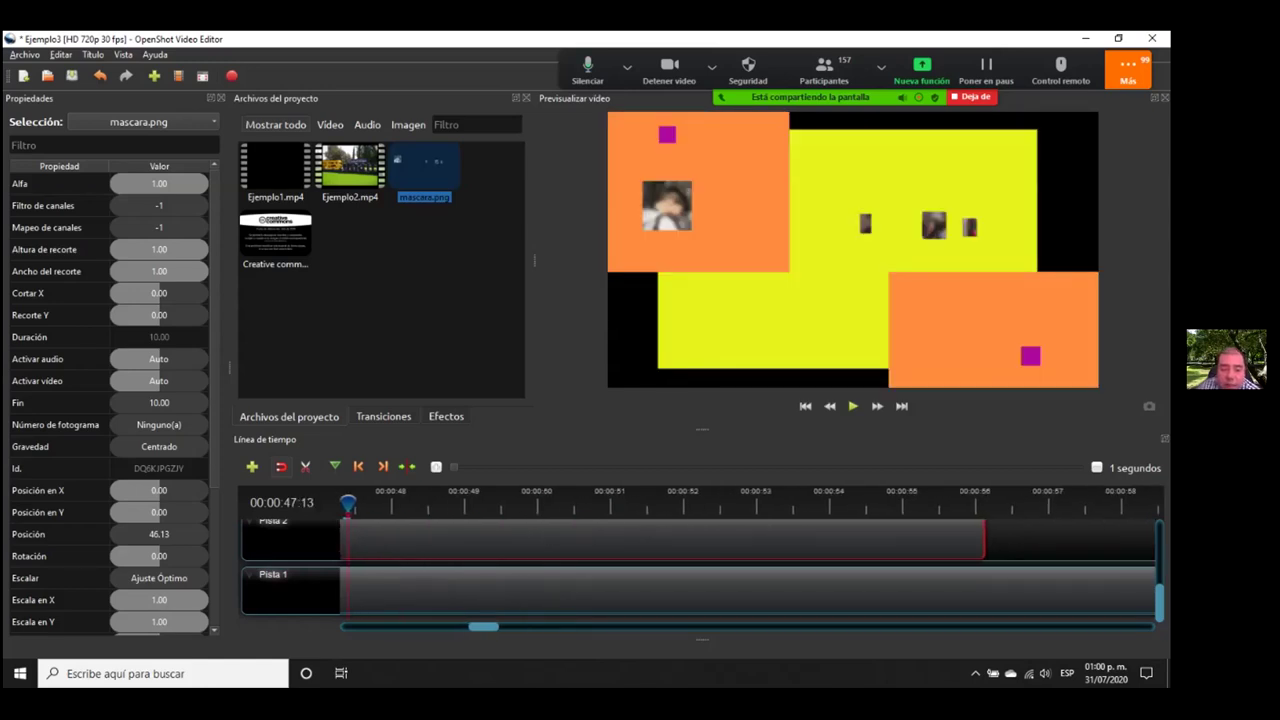
left_click_drag(984, 540, 472, 540)
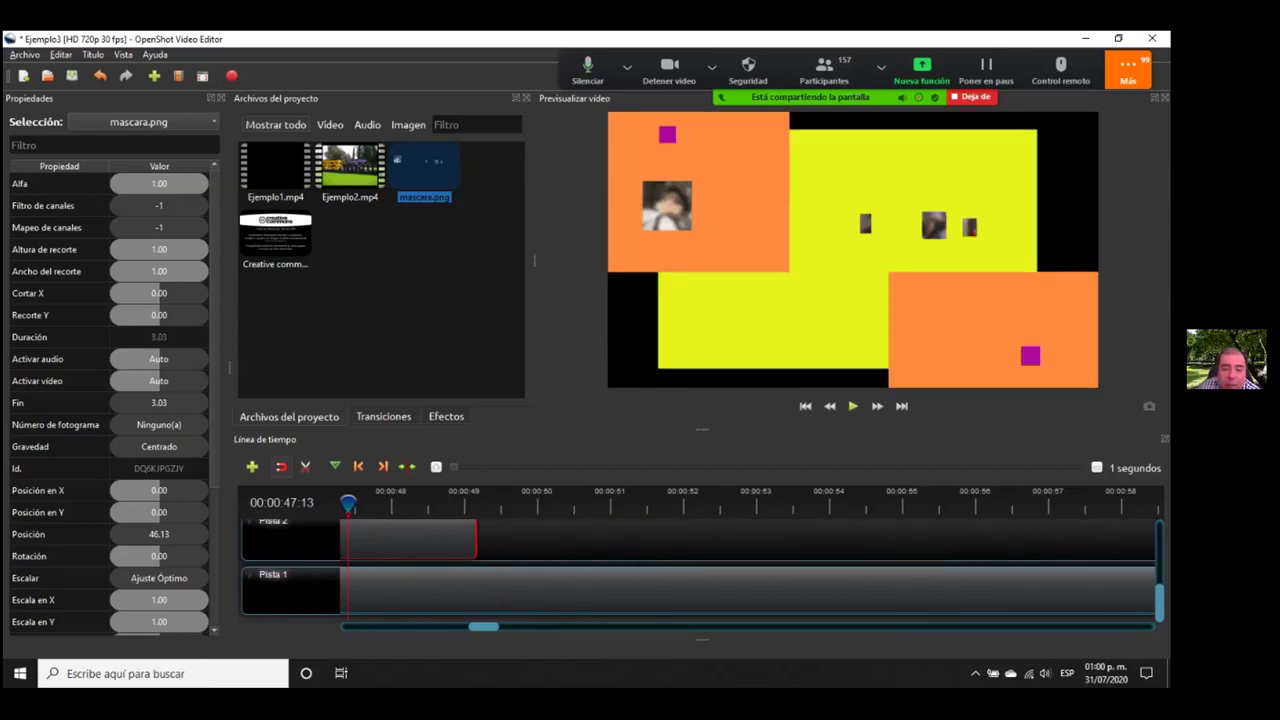
scroll(744, 560, "left", 5)
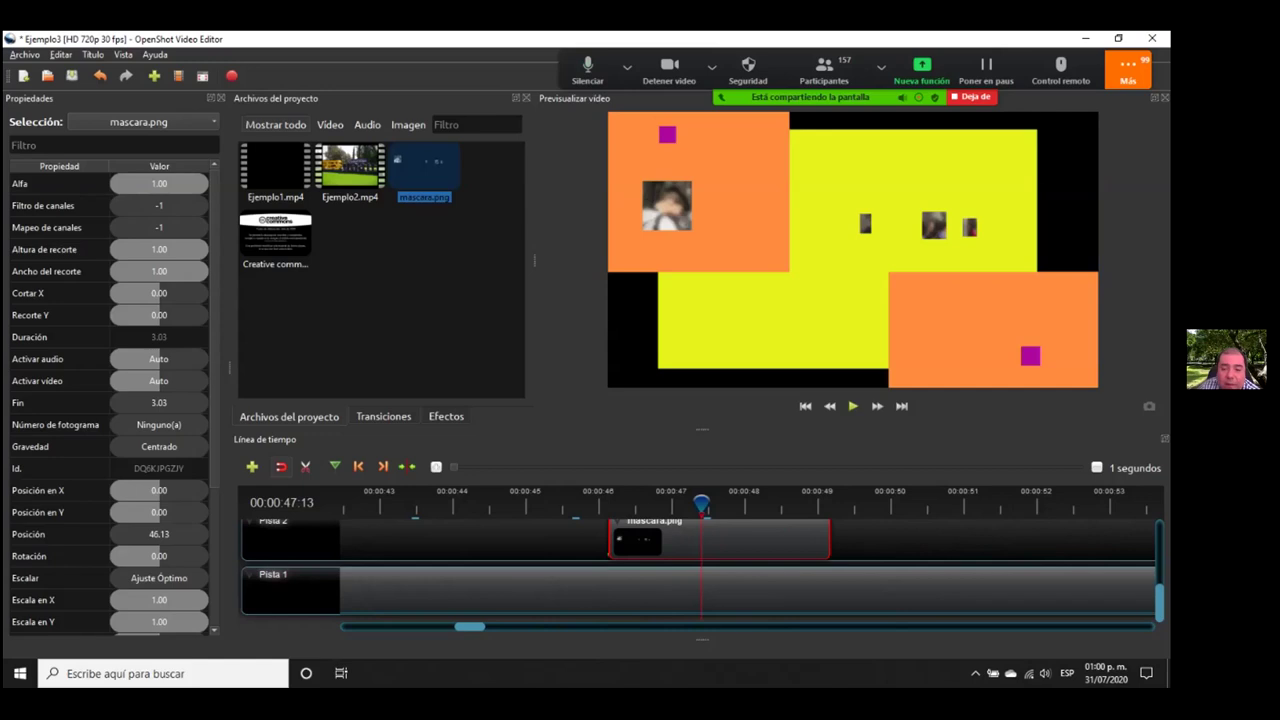
left_click_drag(829, 540, 690, 540)
- Step back frame by frame to 00:00:46:21 and trim the end of mascara.png there, leaving about 0.57 seconds
key("Left")
key("Left")
key("Left")
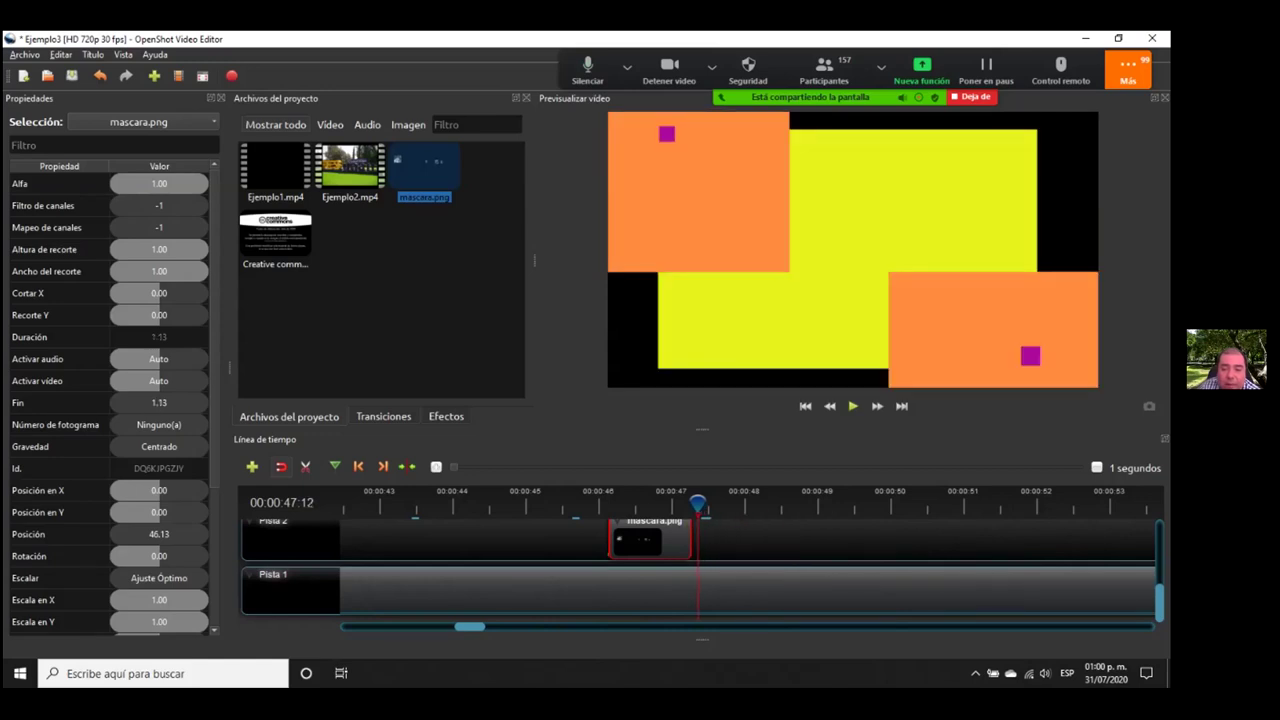
key("Left")
key("Left")
key("Left")
key("Left")
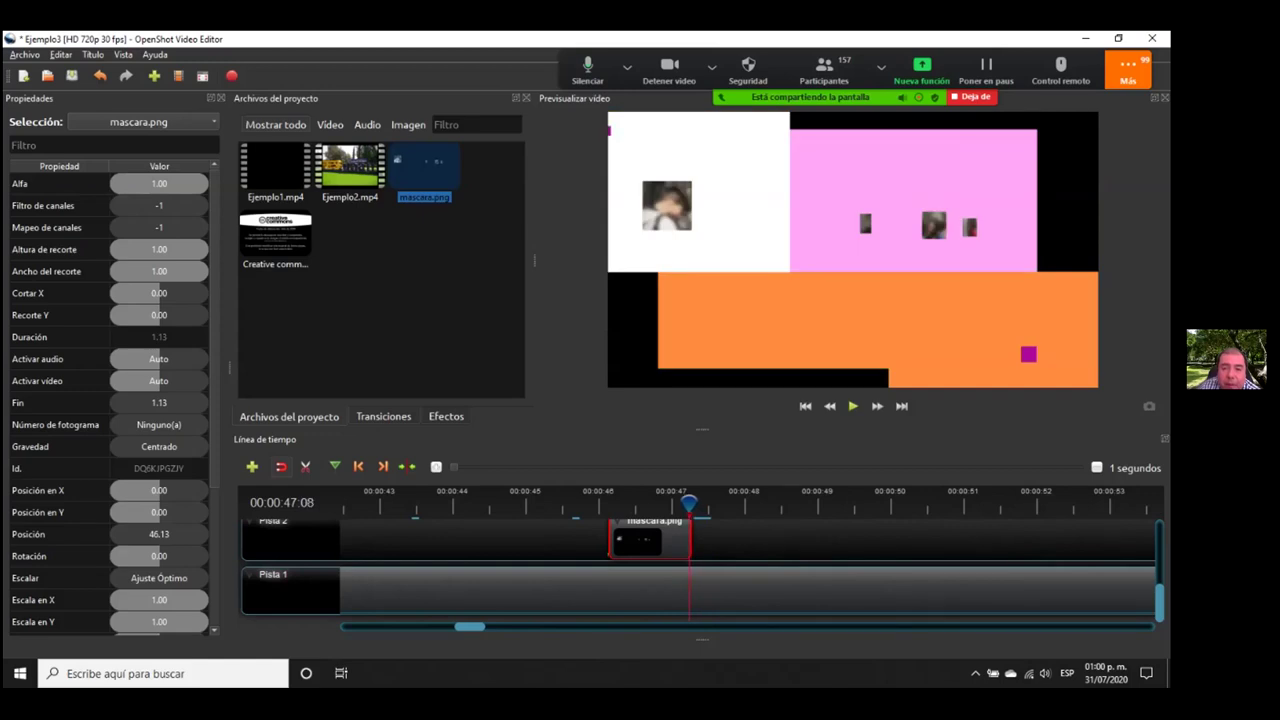
key("Left")
key("Left")
key("Left")
key("Left")
key("Left")
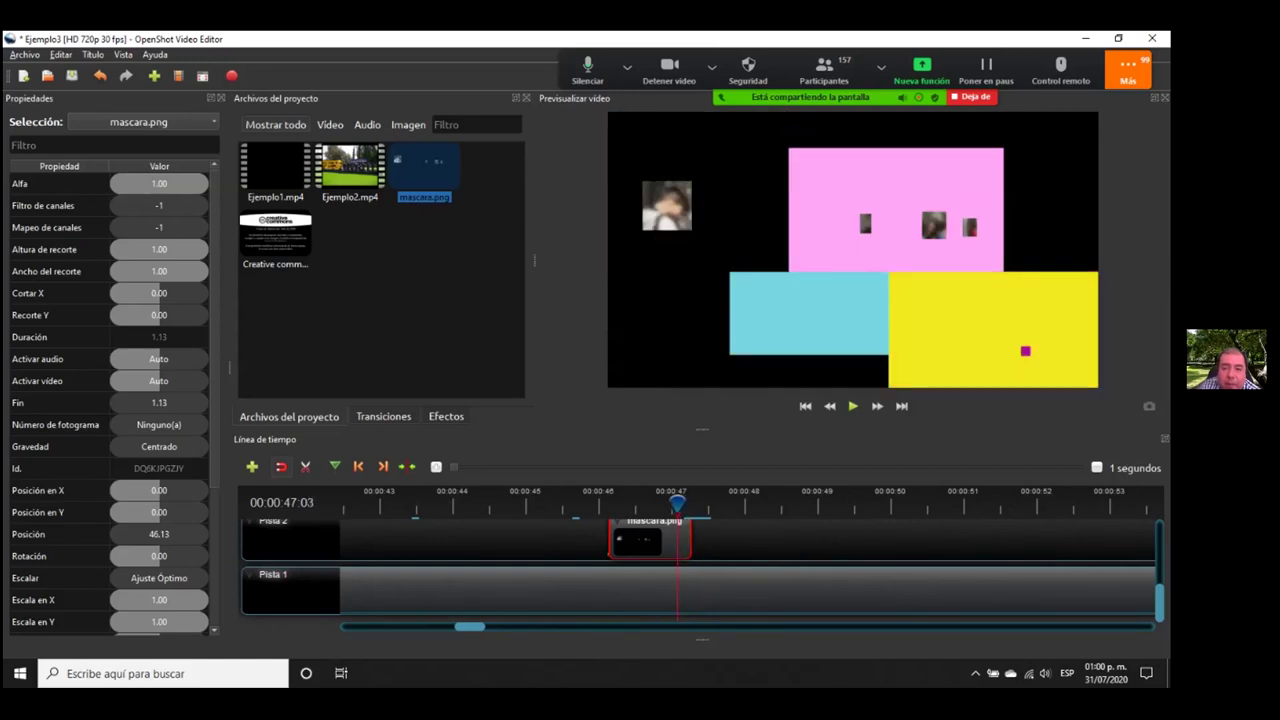
key("Left")
key("Left")
key("Left")
key("Left")
key("Left")
key("Left")
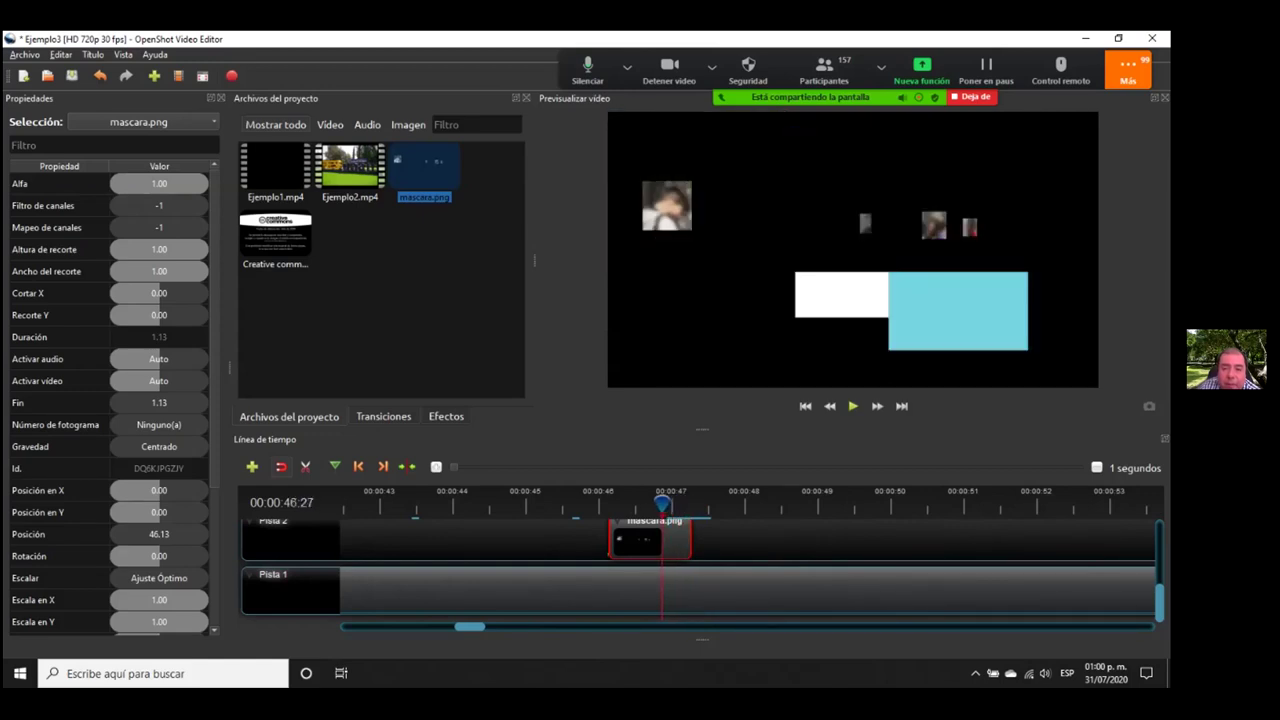
key("Left")
key("Left")
key("Left")
key("Left")
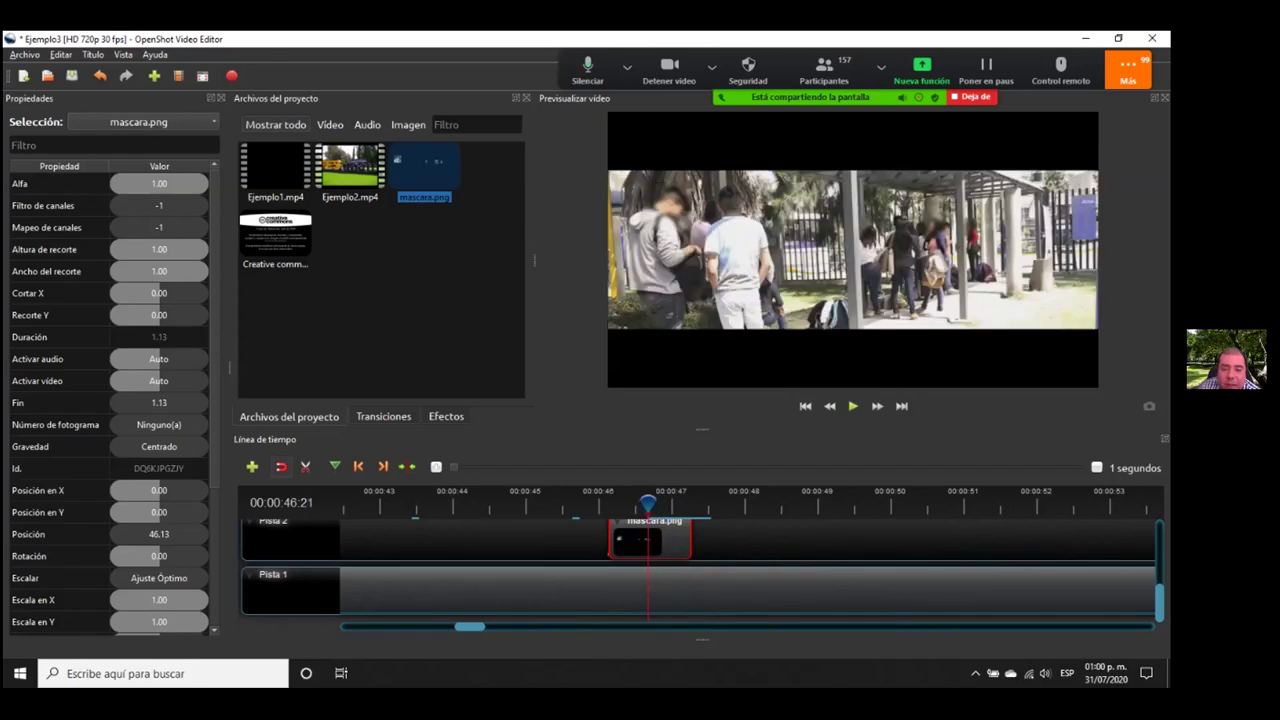
left_click_drag(690, 540, 648, 540)
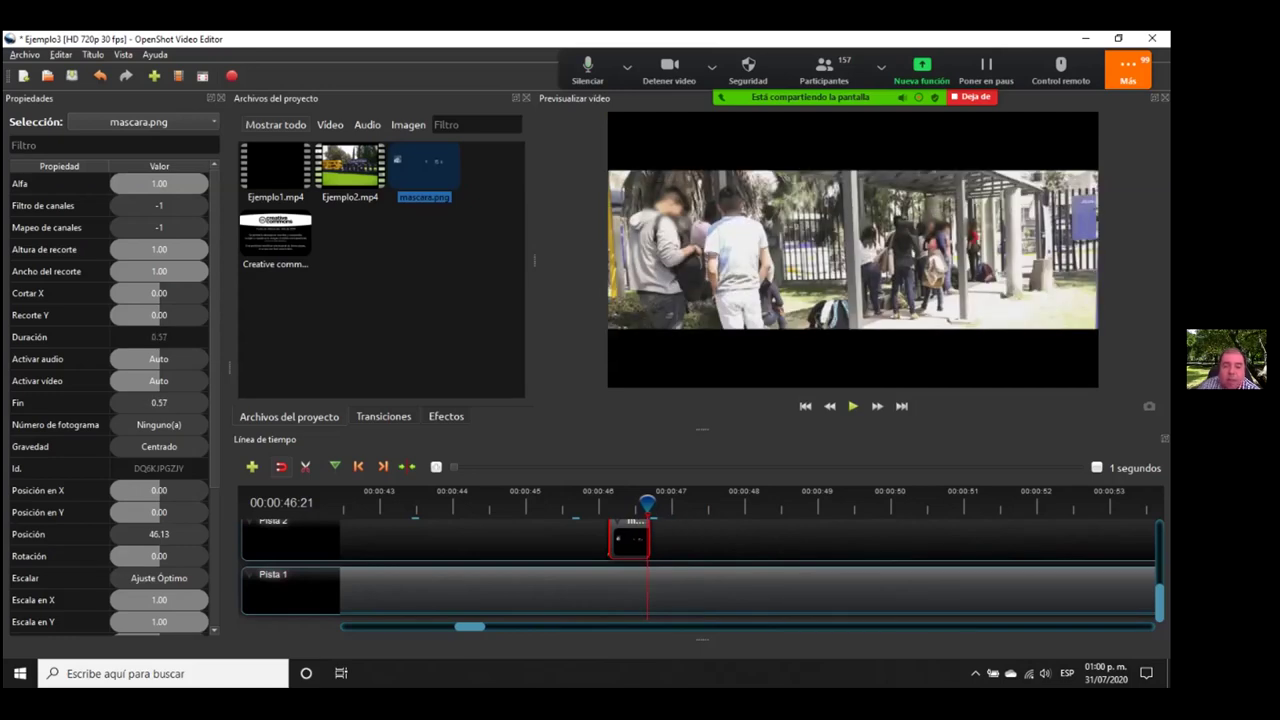
- Step back frame by frame to 00:00:45:29 to examine where the street scene begins relative to the mask
key("Left")
key("Left")
key("Left")
key("Left")
key("Left")
key("Left")
key("Left")
key("Left")
key("Left")
key("Left")
key("Left")
key("Left")
key("Left")
key("Left")
key("Left")
key("Left")
key("Left")
key("Left")
key("Left")
key("Left")
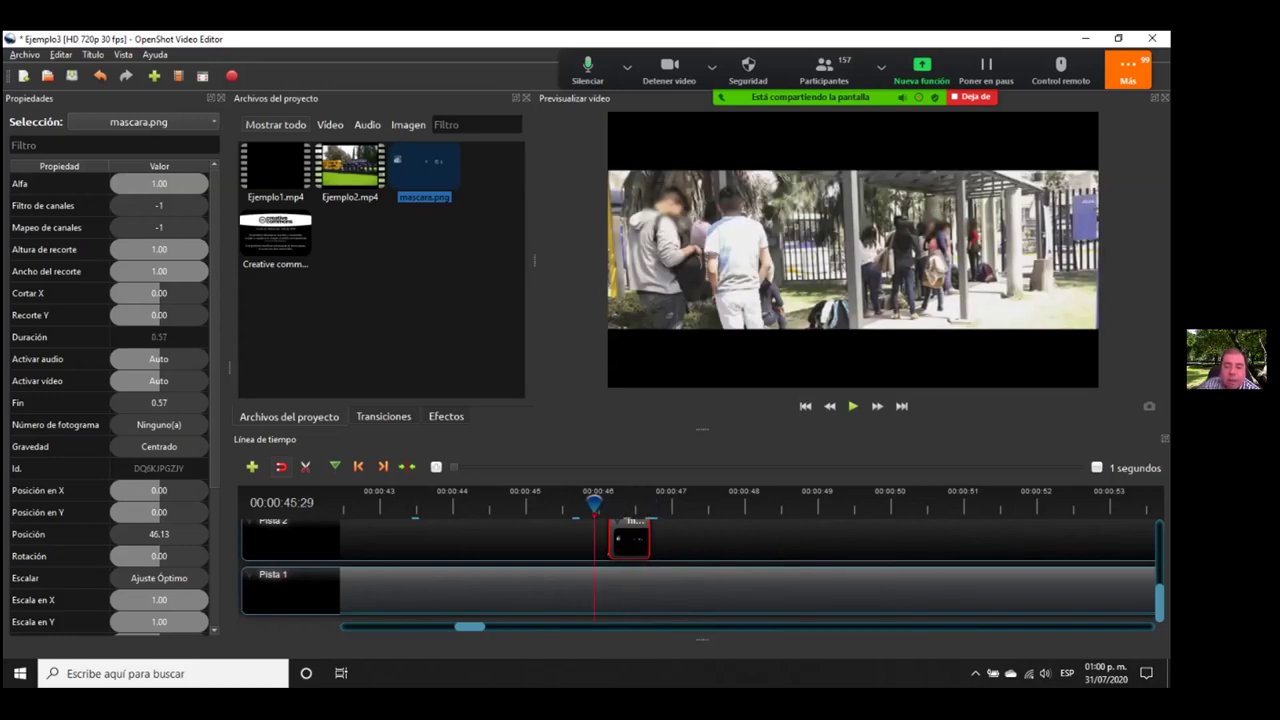
- Play the street scene through the mascara.png clip and return the playhead to 00:00:45:31
key("space")
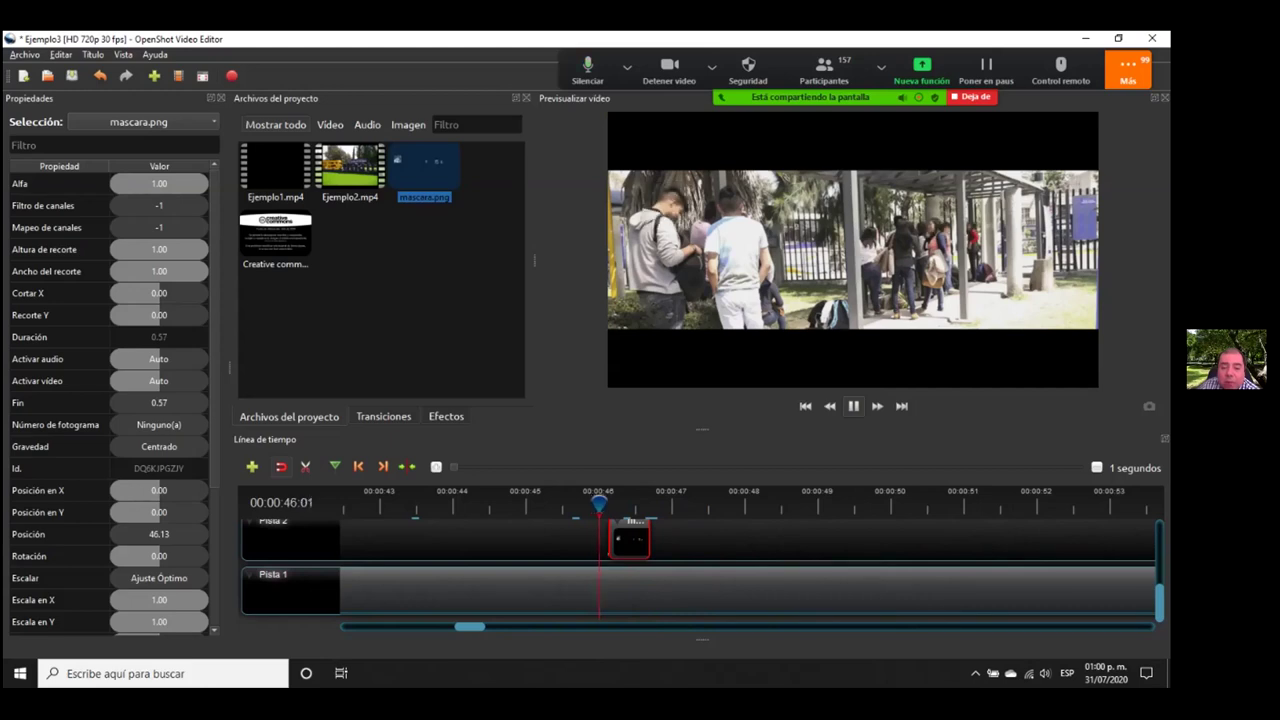
key("space")
left_click_drag(698, 503, 598, 503)
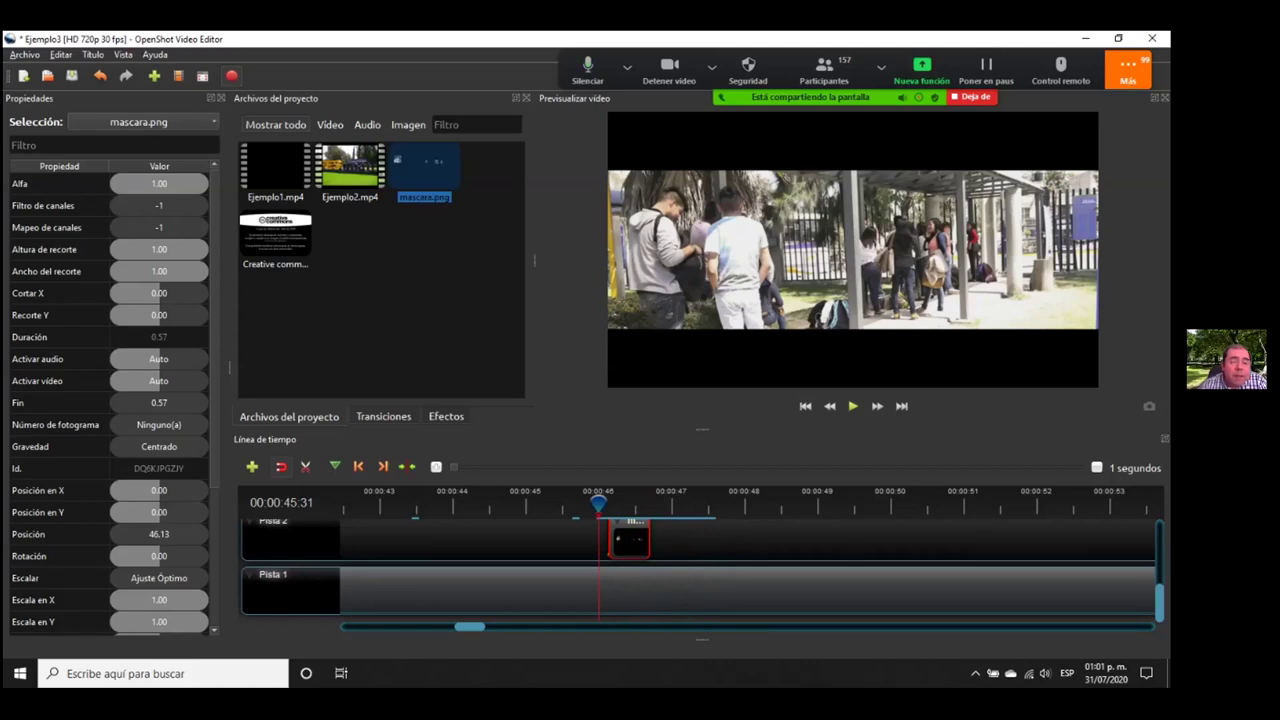
- Open the video export settings for Ejemplo3 and examine the available target formats, video profiles and quality levels
left_click(231, 76)
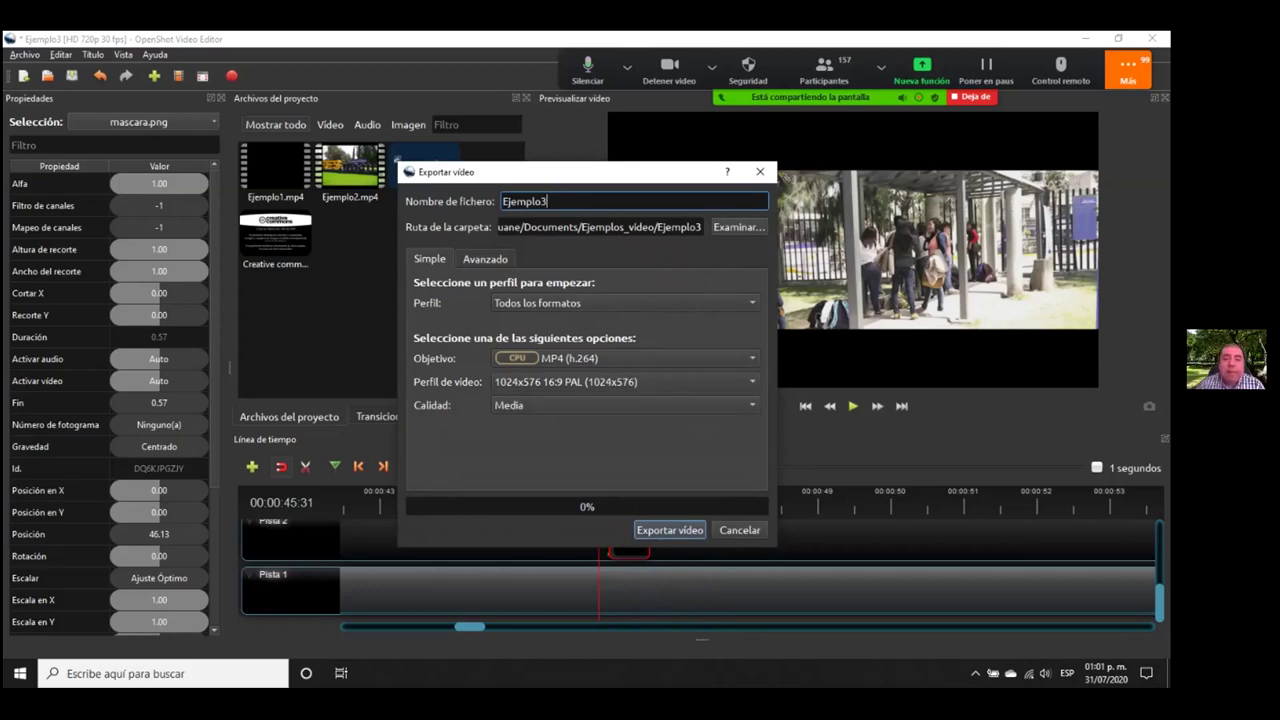
left_click(625, 358)
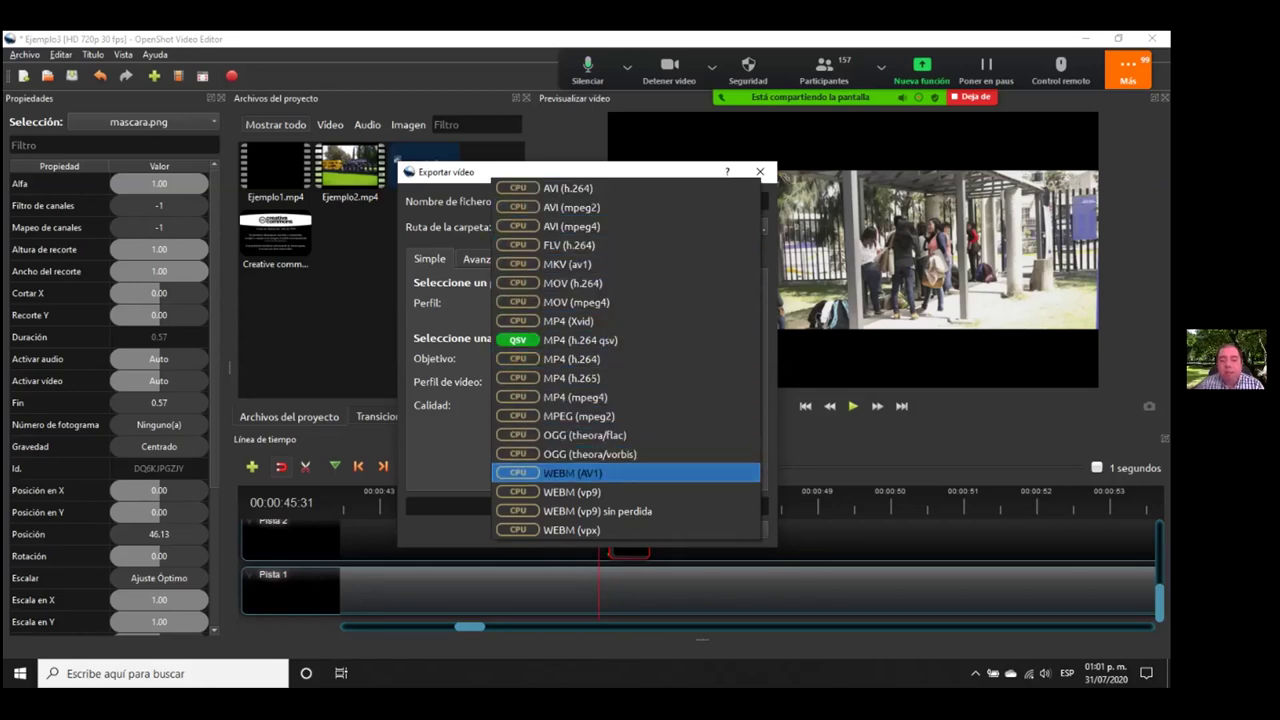
key("Escape")
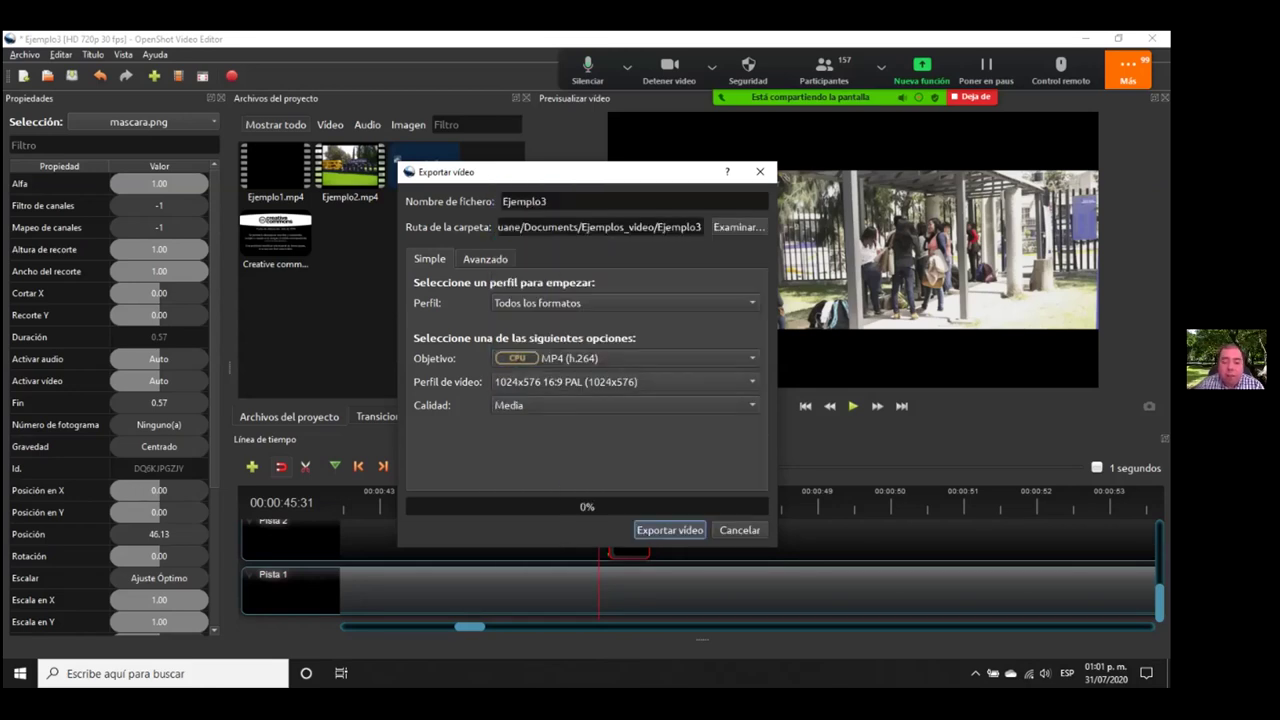
left_click(565, 381)
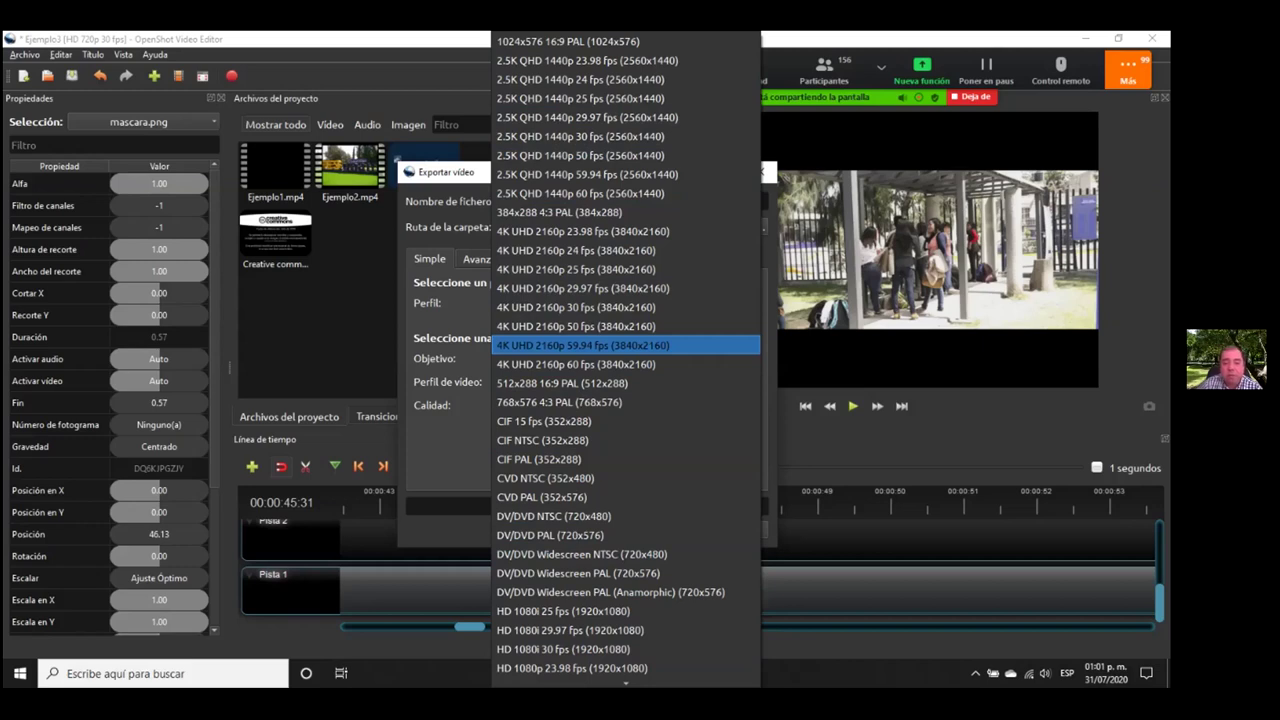
key("Escape")
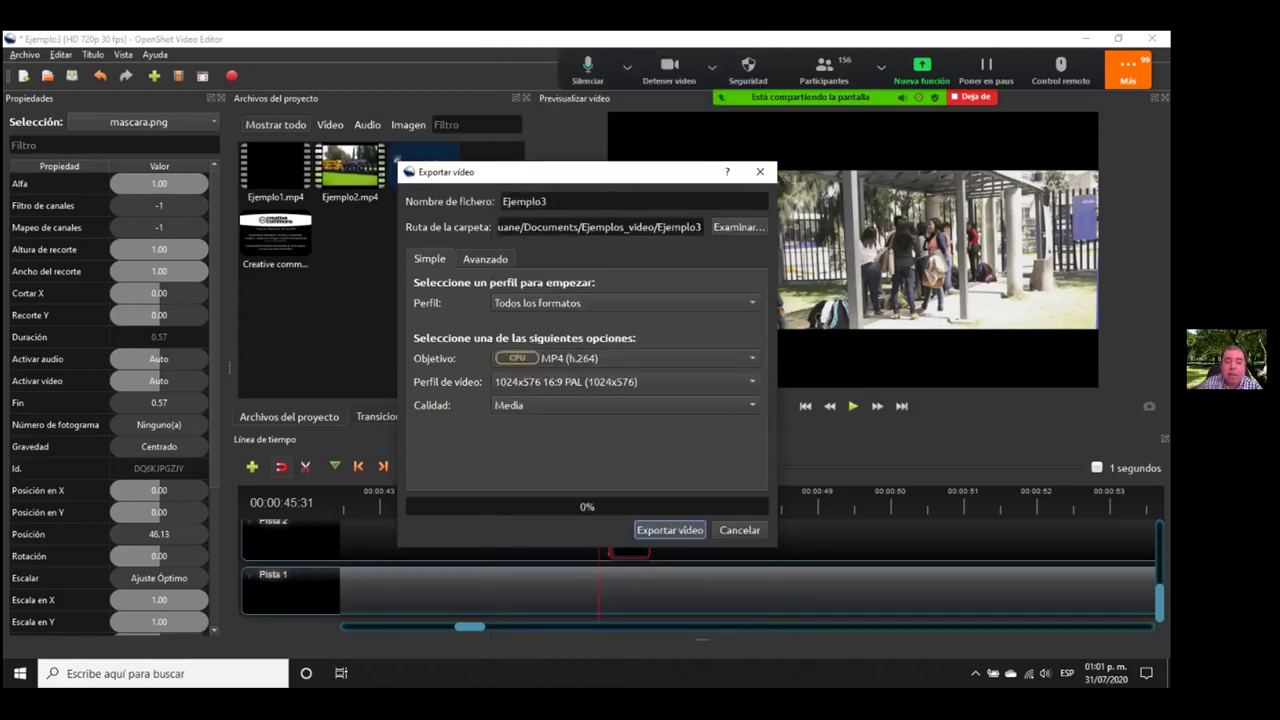
left_click(625, 405)
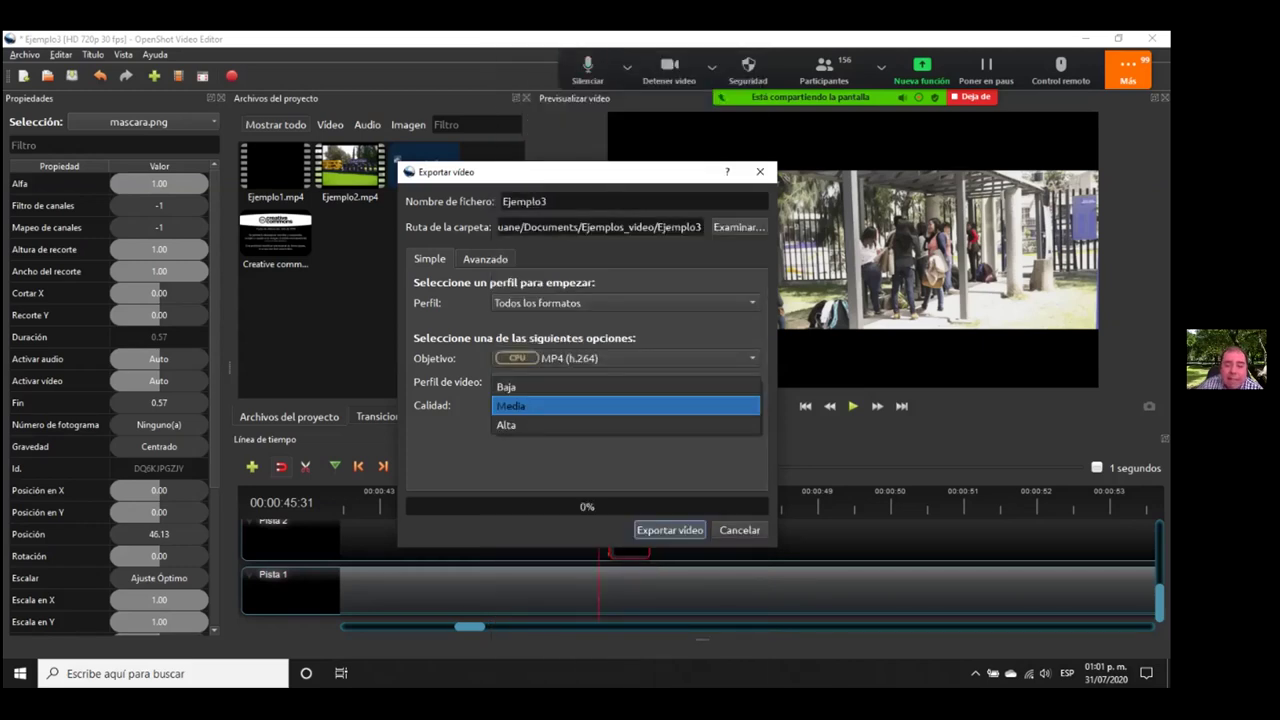
key("Down")
key("Escape")
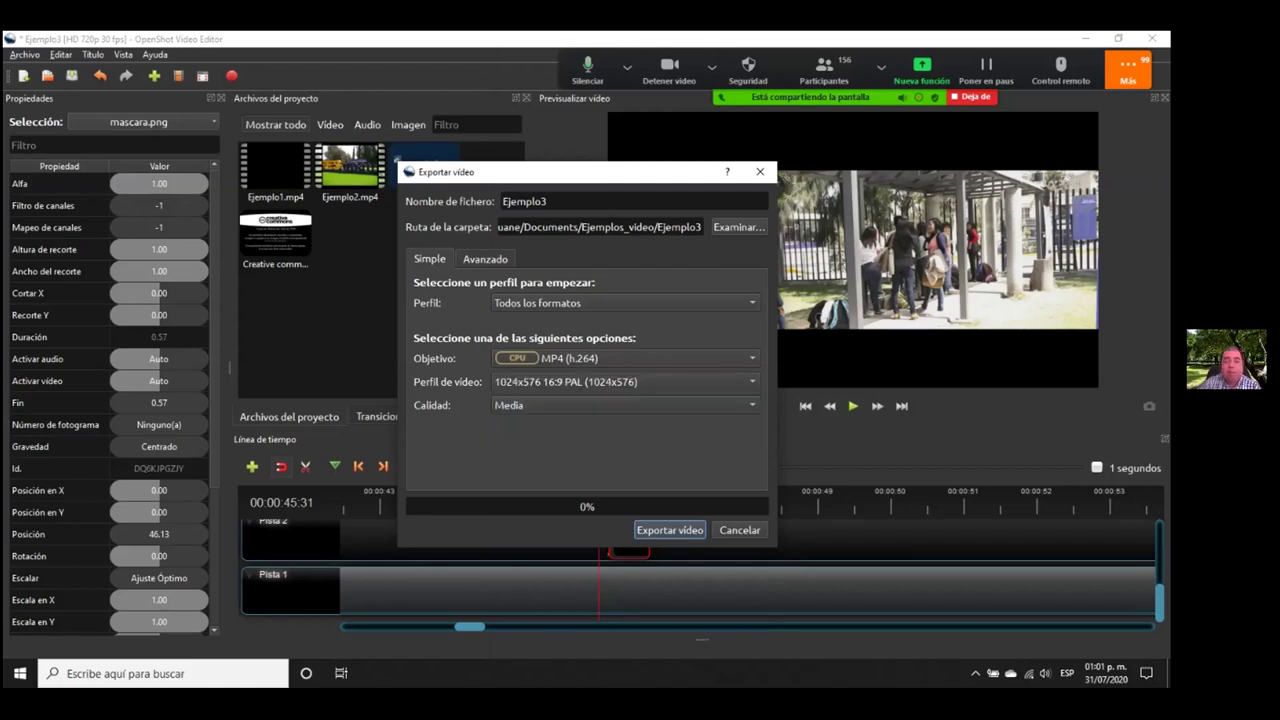
- Review the advanced export settings for video and sound, keep the channel layout at Estéreo (2 canales), and close the export without exporting
left_click(485, 258)
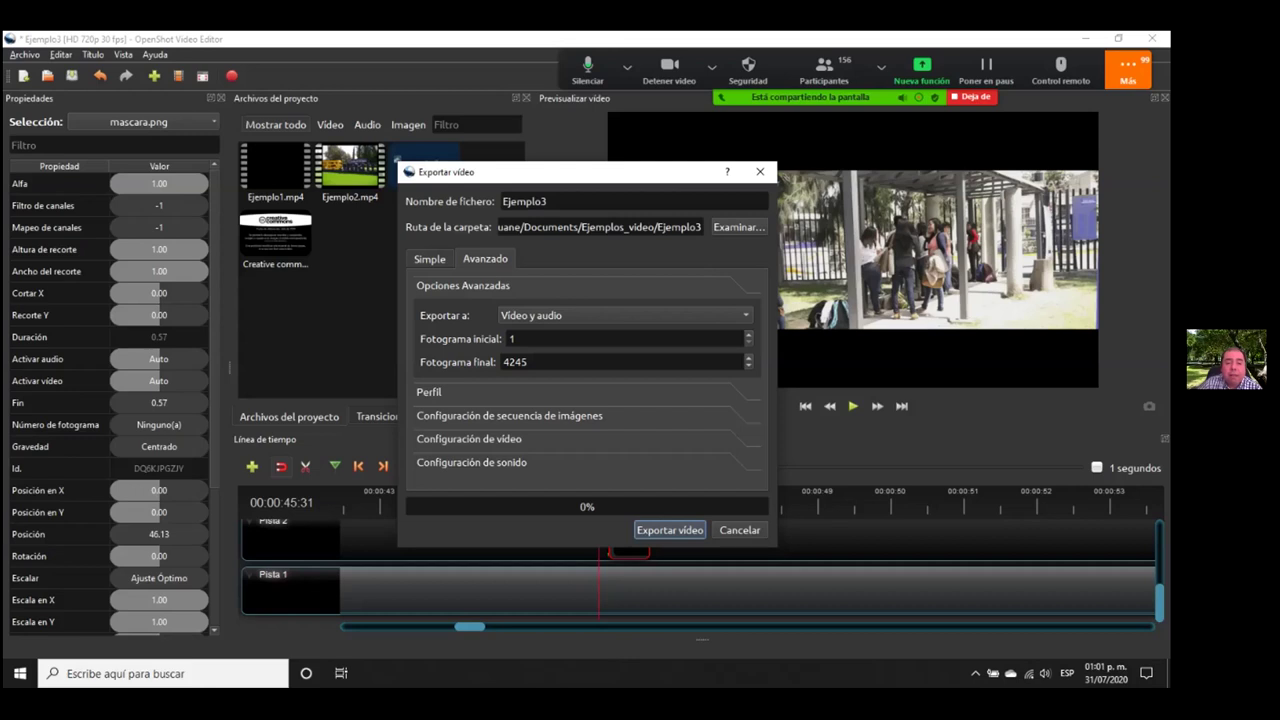
left_click(469, 438)
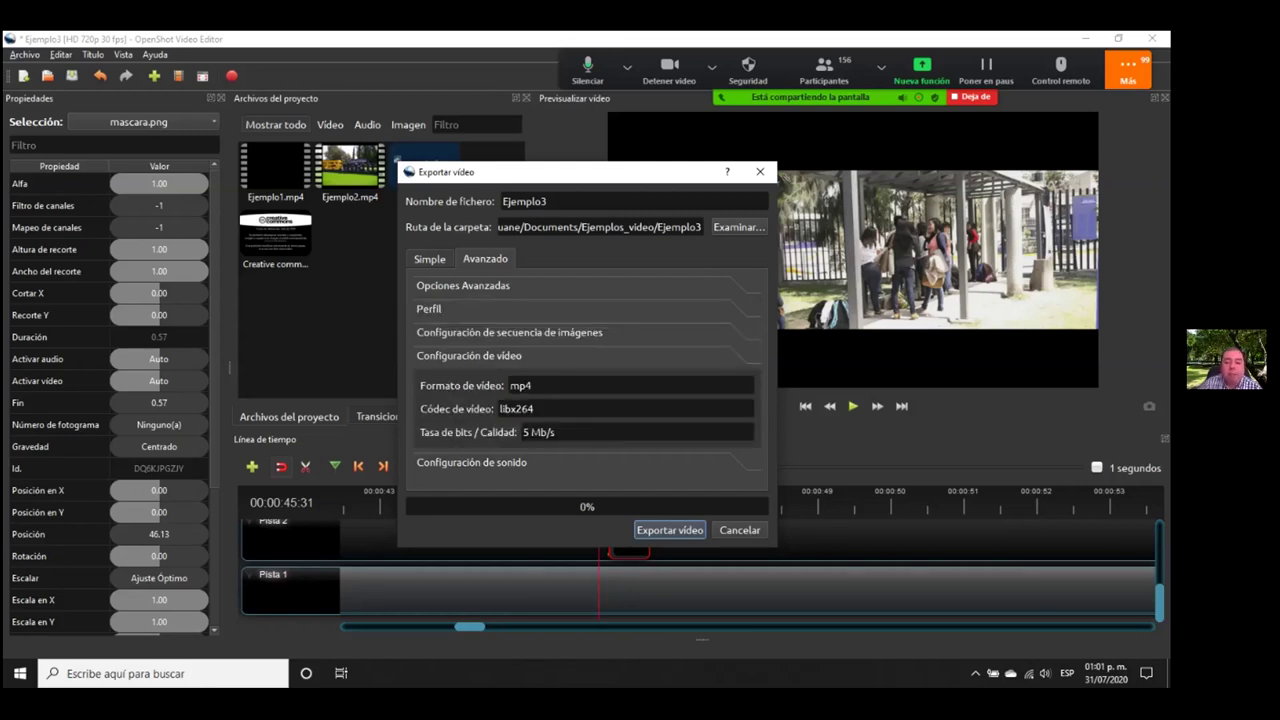
left_click(471, 462)
left_click(640, 466)
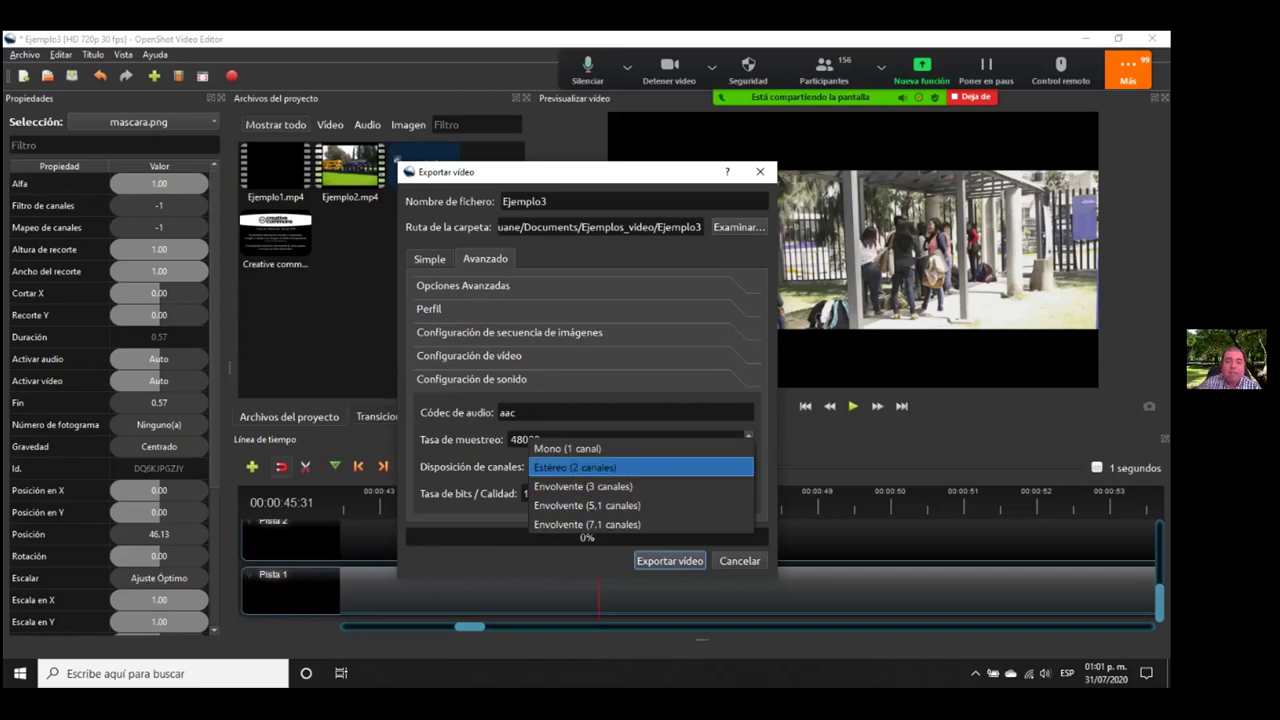
key("Up")
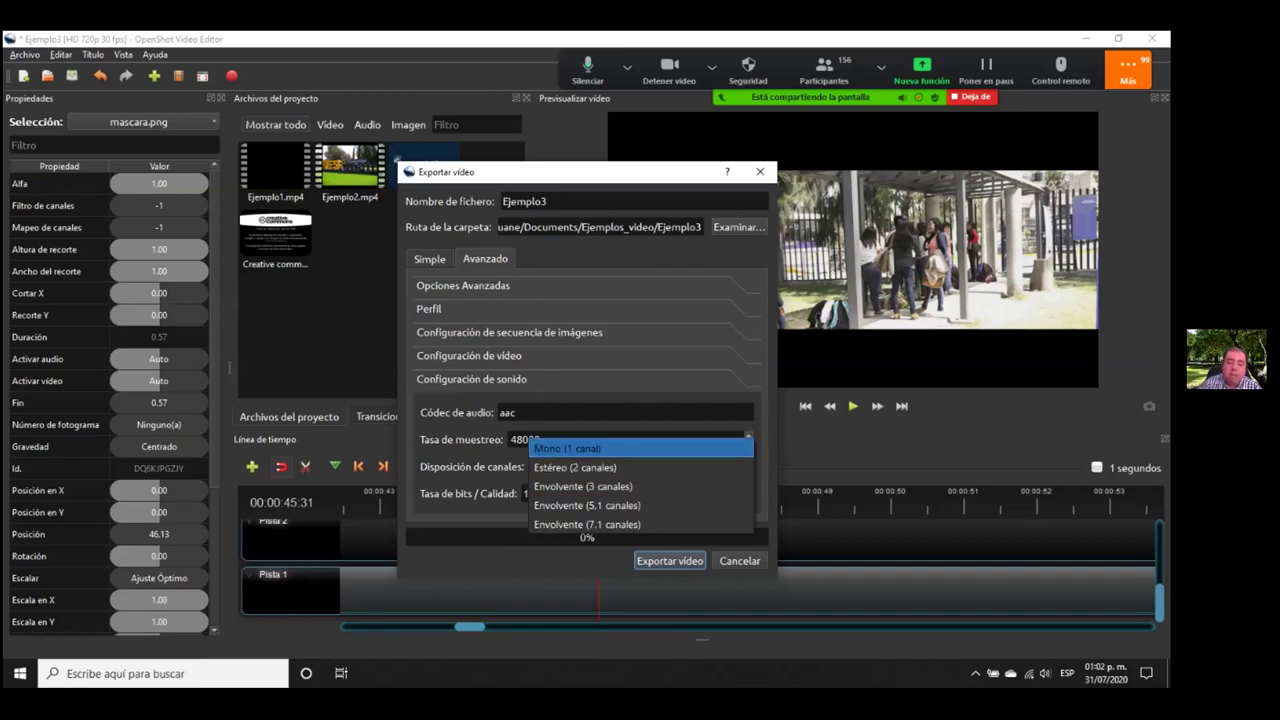
key("Down")
key("Down")
key("Up")
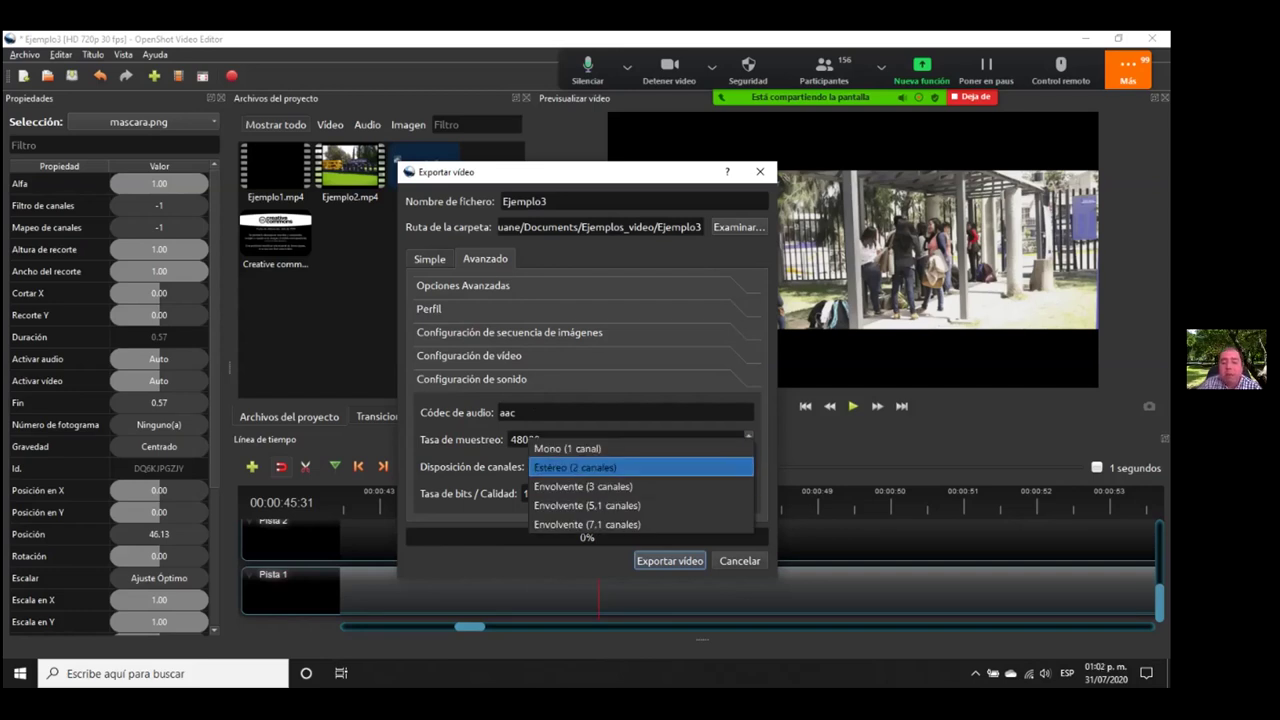
key("Return")
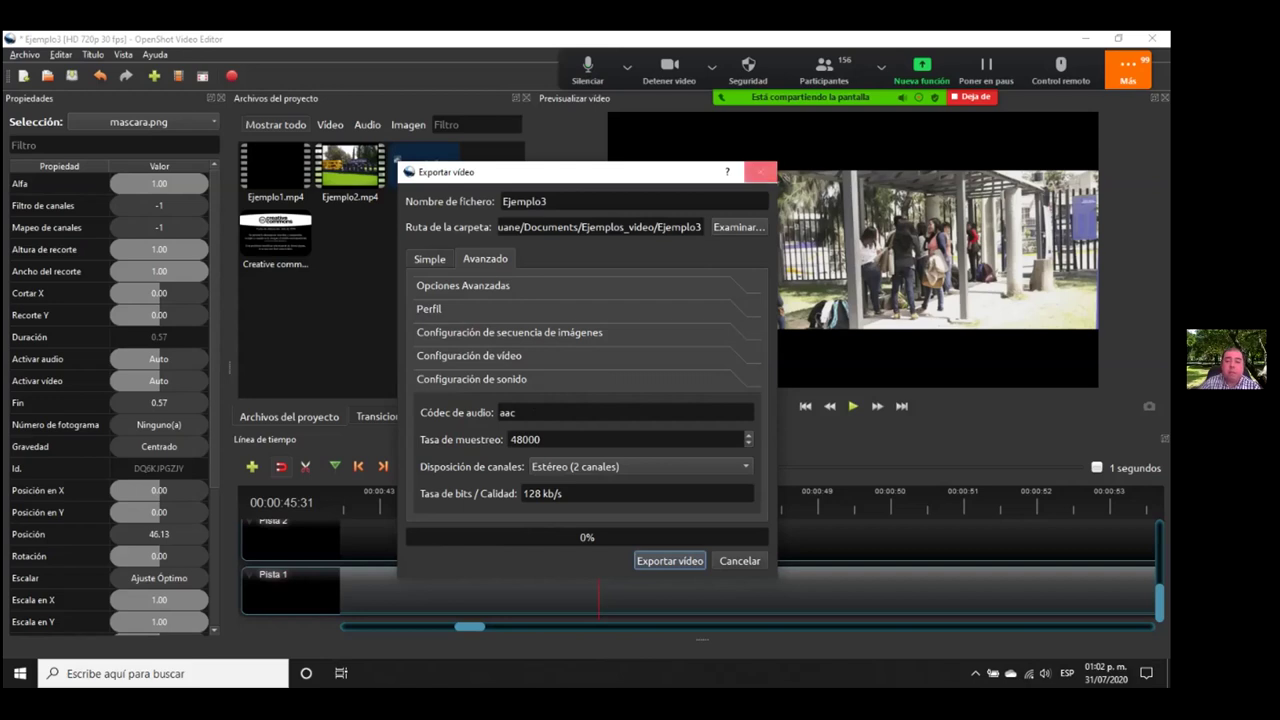
left_click(760, 172)
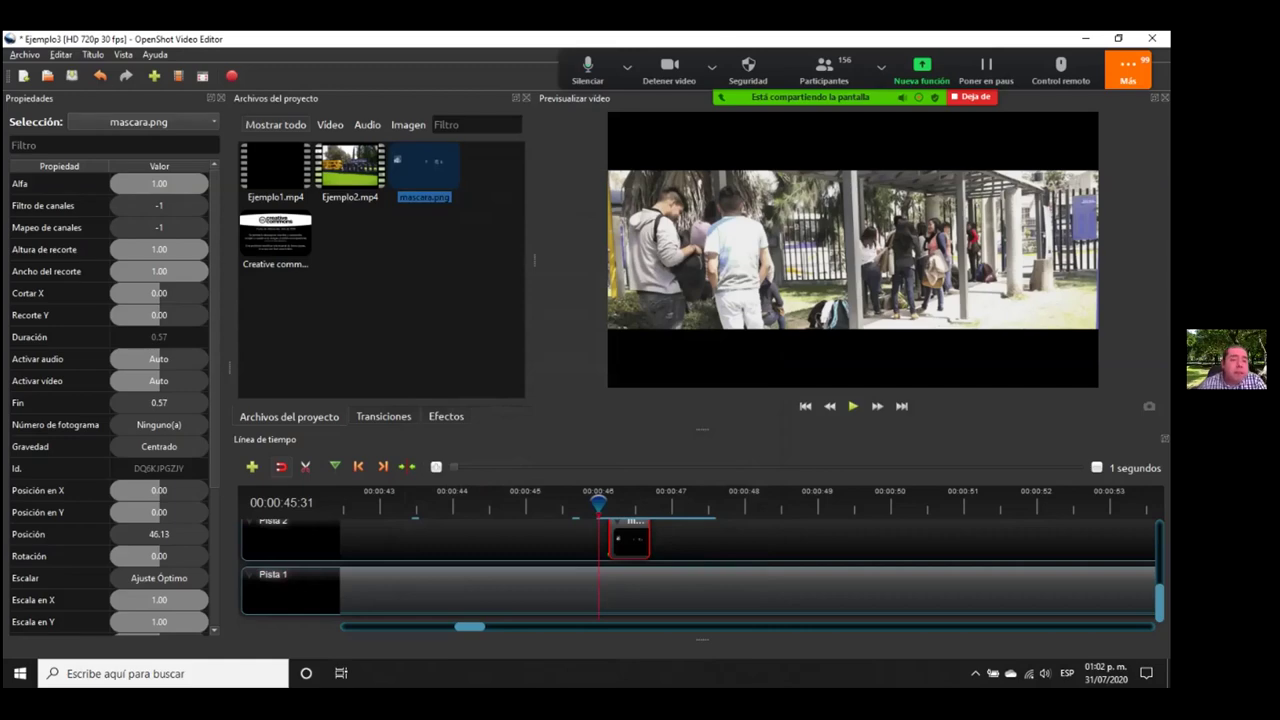
- Browse the libraries of available transitions and effects
left_click(383, 416)
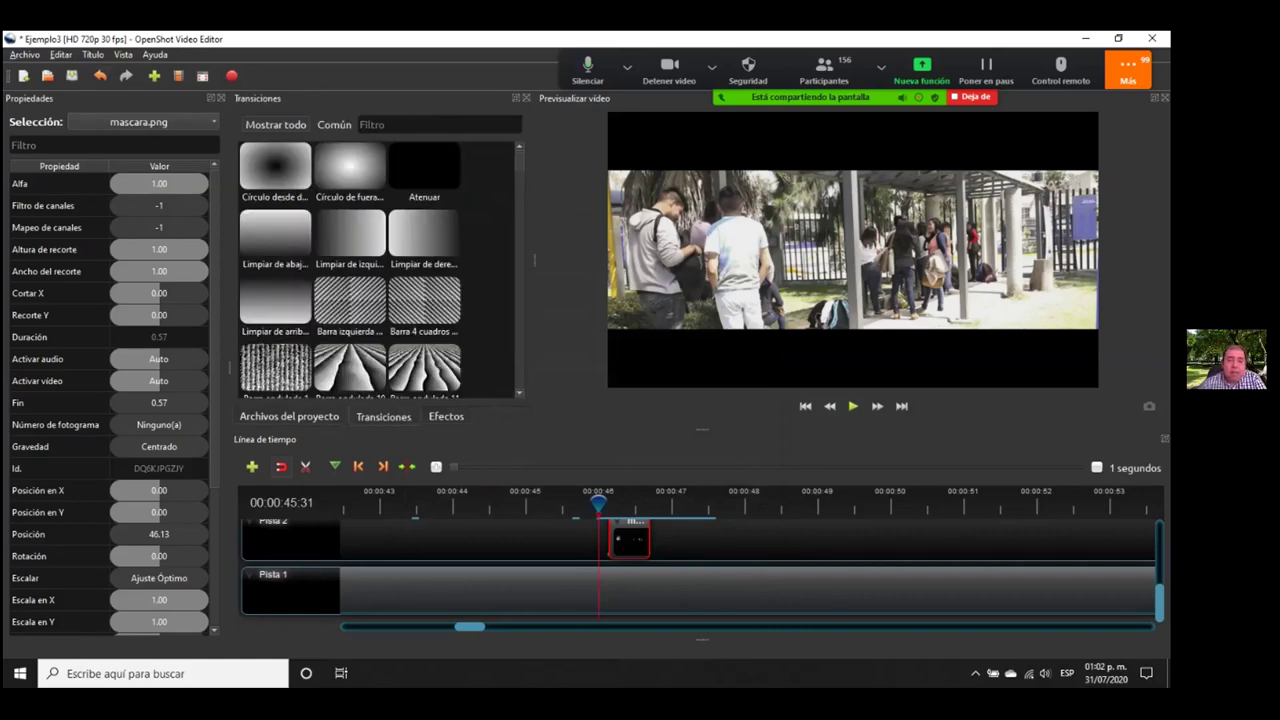
scroll(350, 270, "down", 10)
scroll(350, 270, "up", 10)
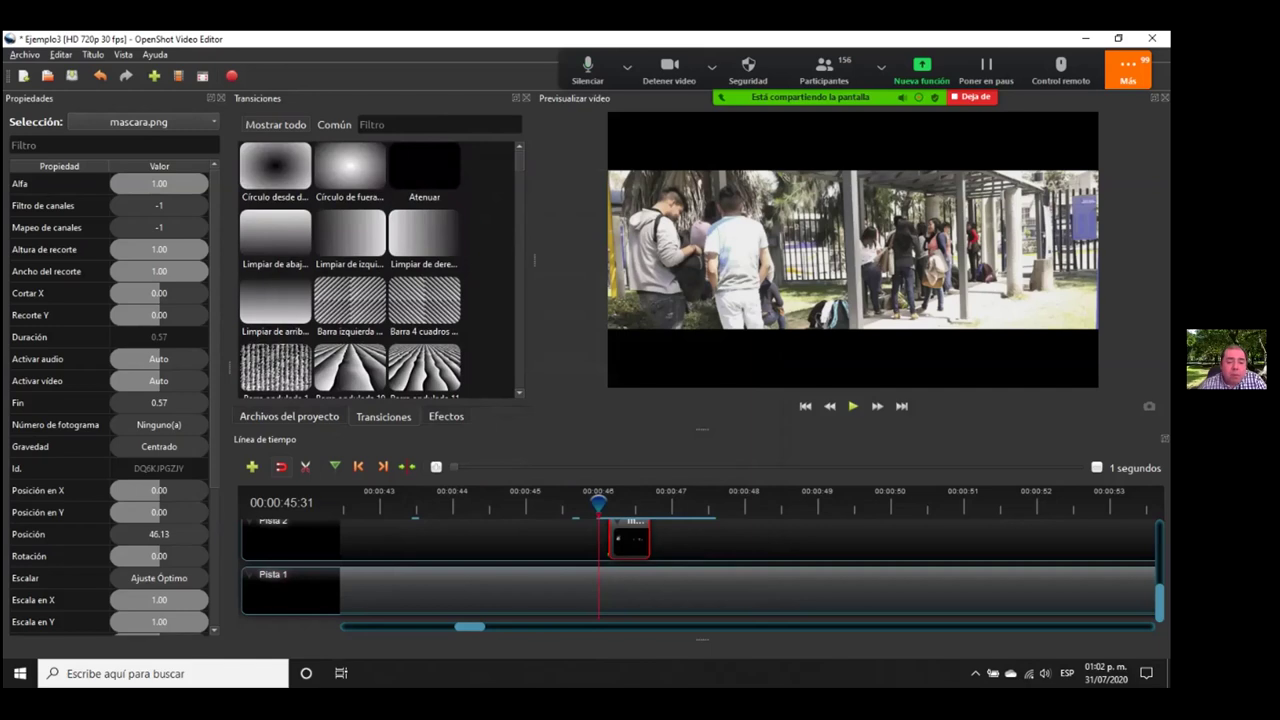
left_click(445, 416)
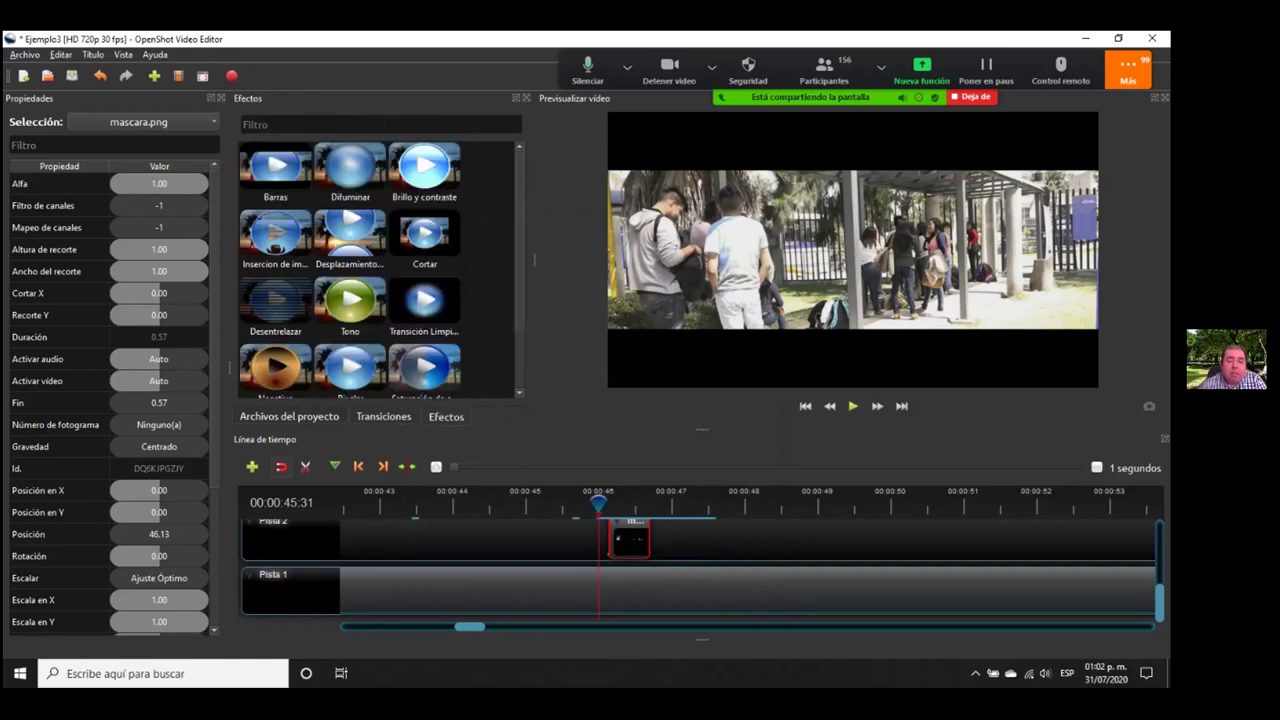
left_click(383, 416)
left_click(445, 416)
left_click(383, 416)
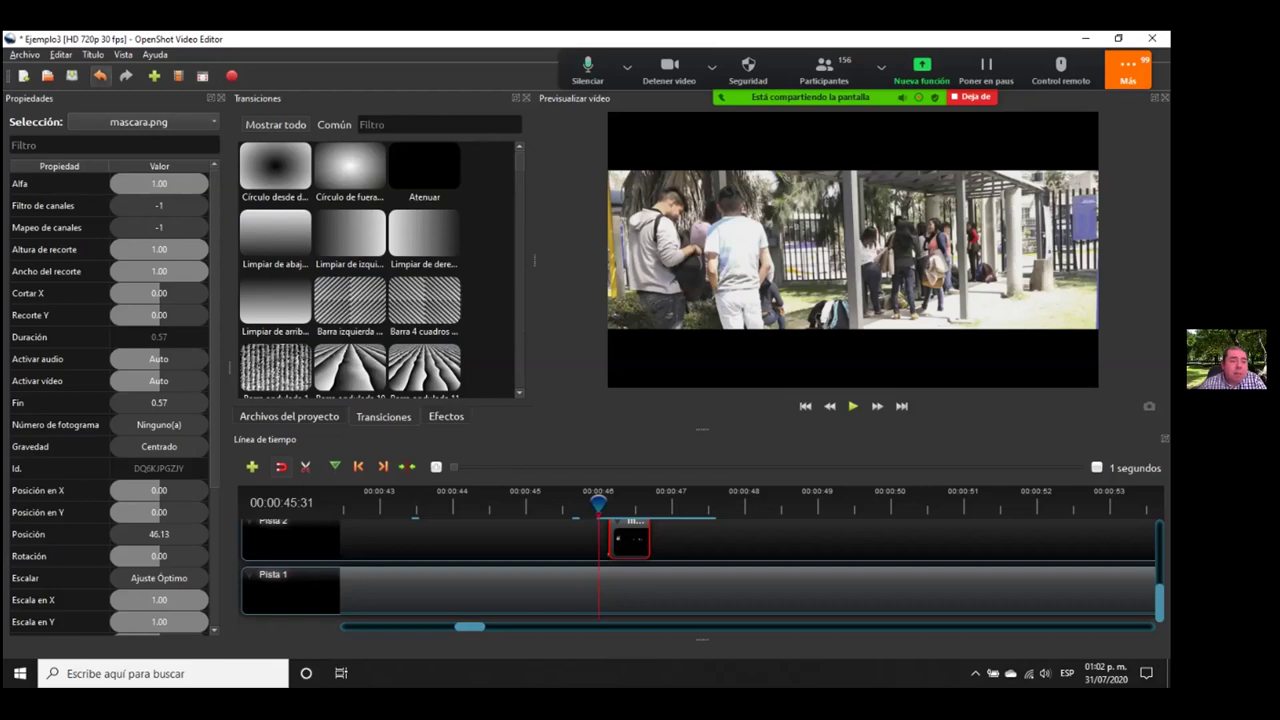
- Open the title creator and look through the whole list of title templates
left_click(93, 55)
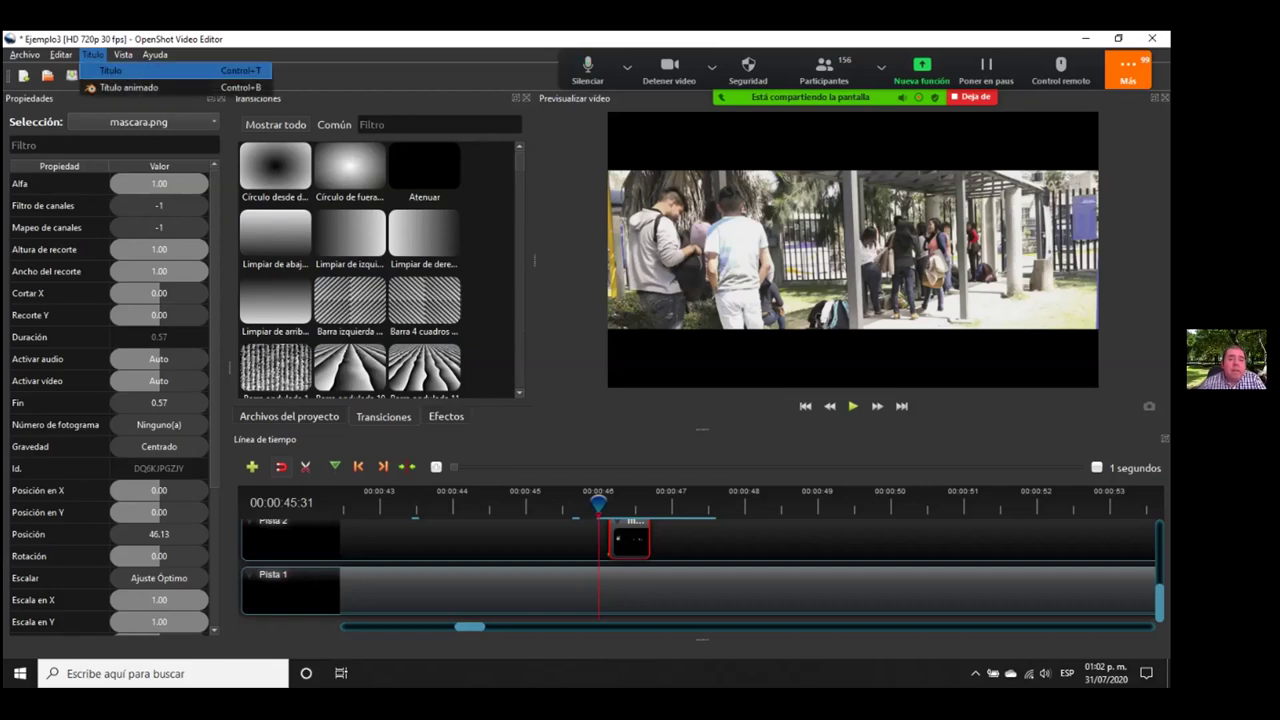
left_click(110, 71)
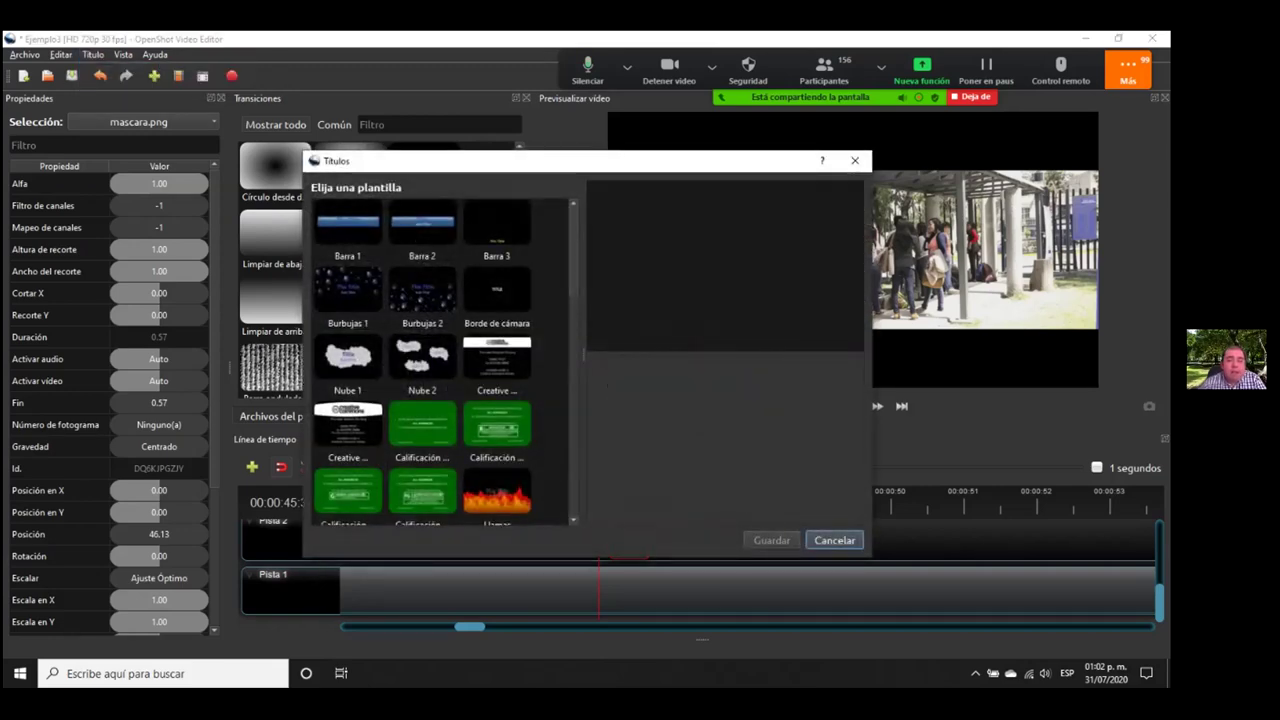
left_click_drag(586, 160, 484, 149)
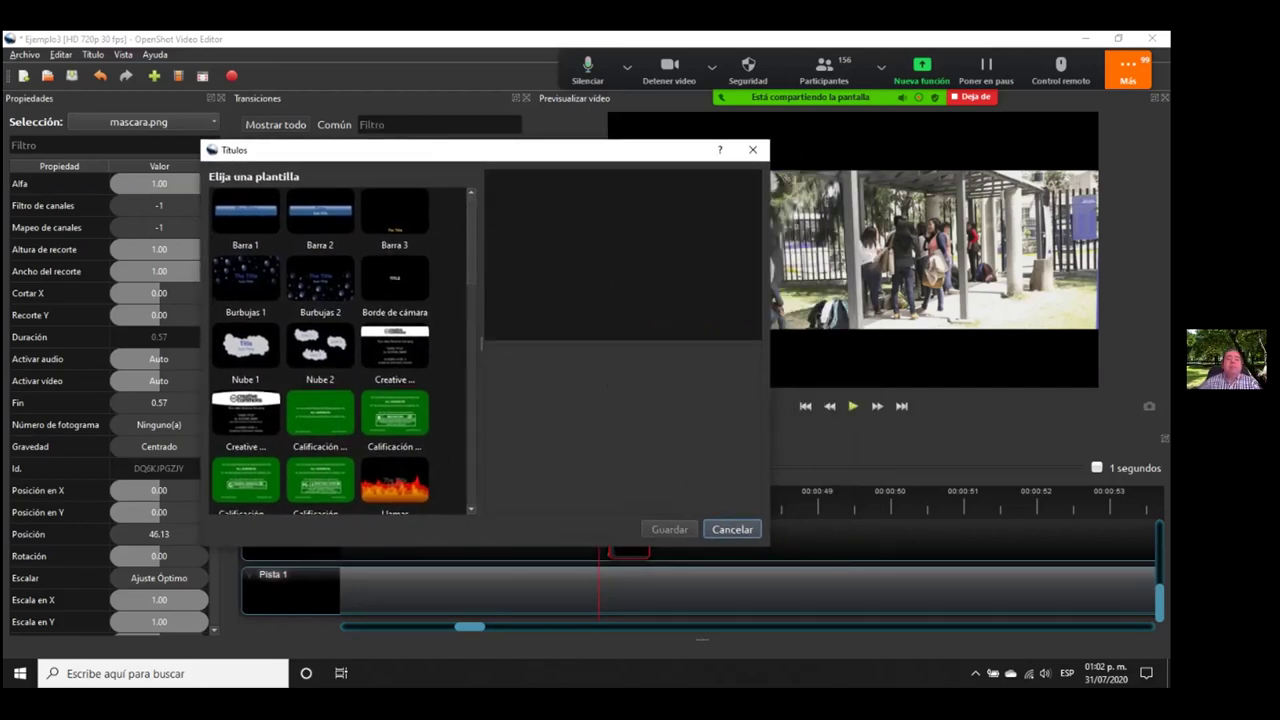
scroll(320, 345, "down", 1)
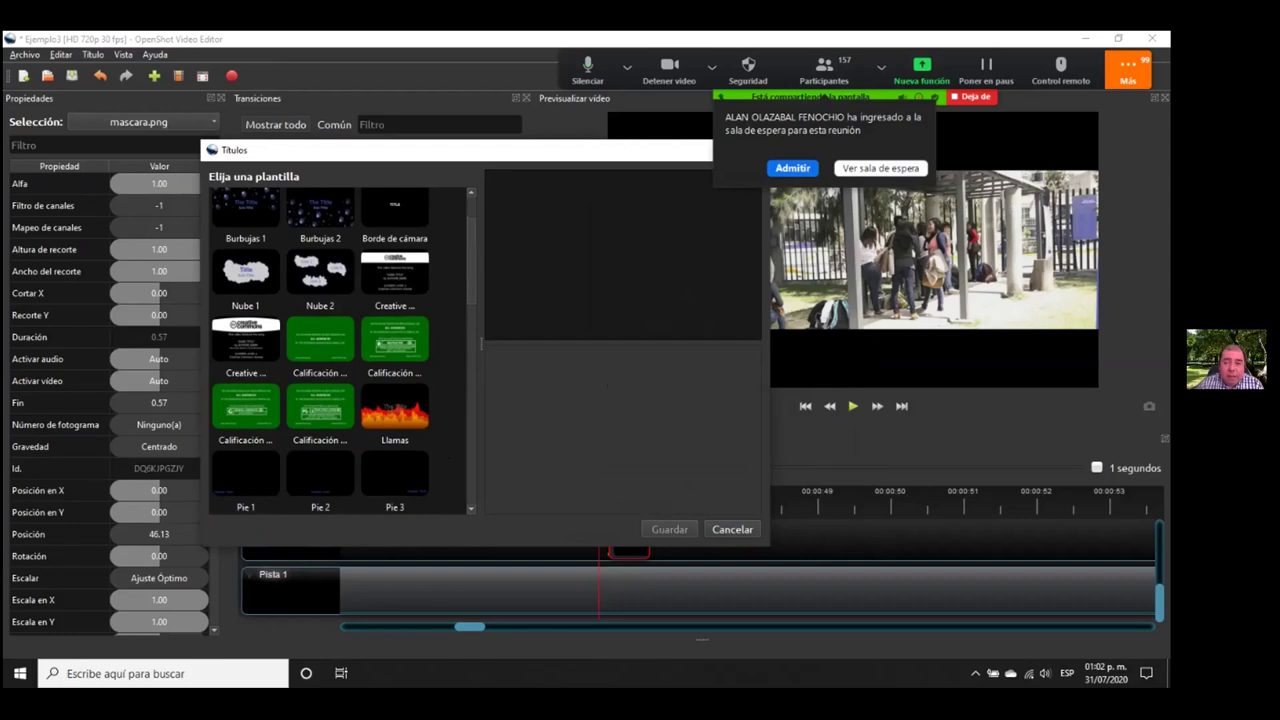
scroll(320, 345, "down", 10)
scroll(320, 350, "up", 10)
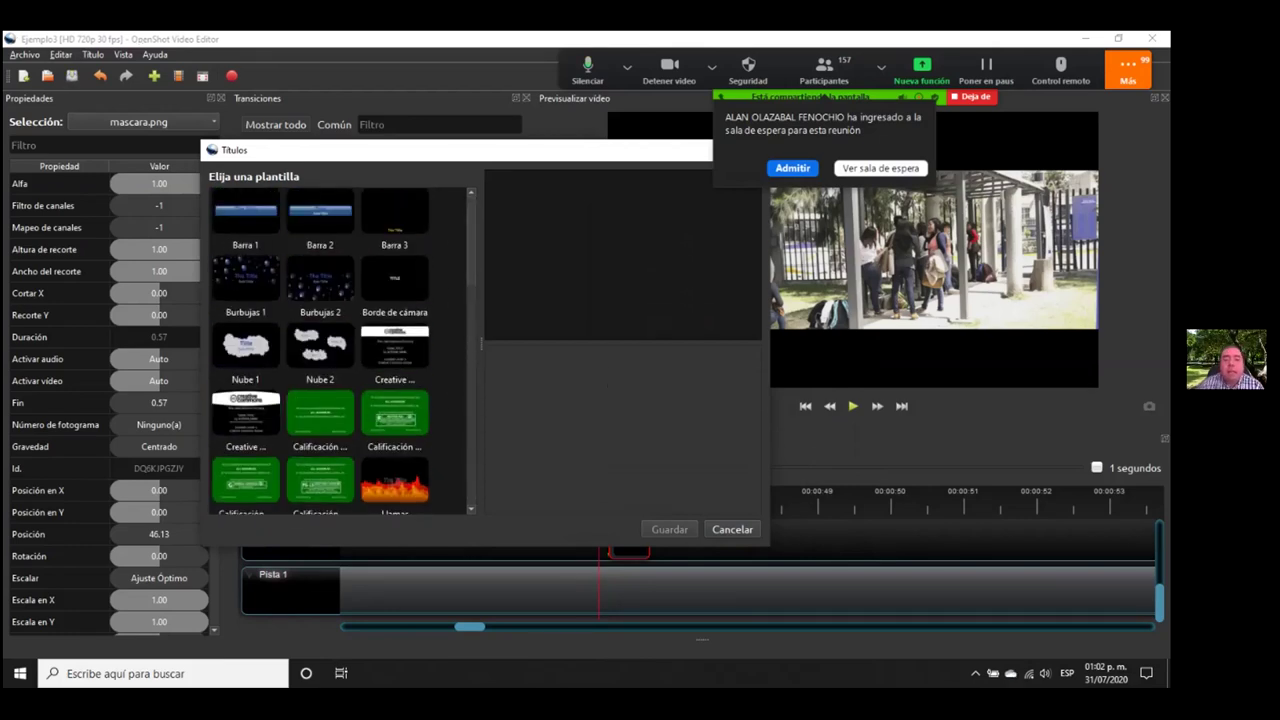
- Preview the Burbujas 1, Burbujas 2, Barra 1, Barra 2 and Barra 3 title templates
left_click(245, 285)
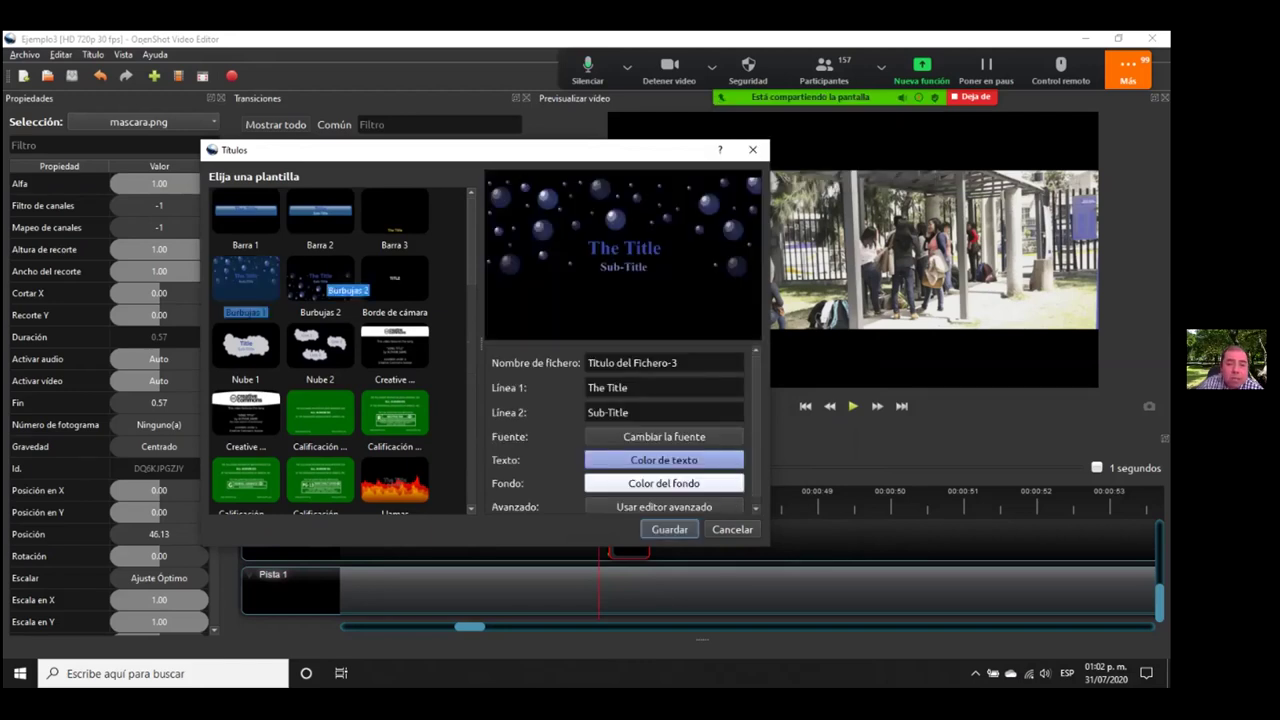
left_click(321, 277)
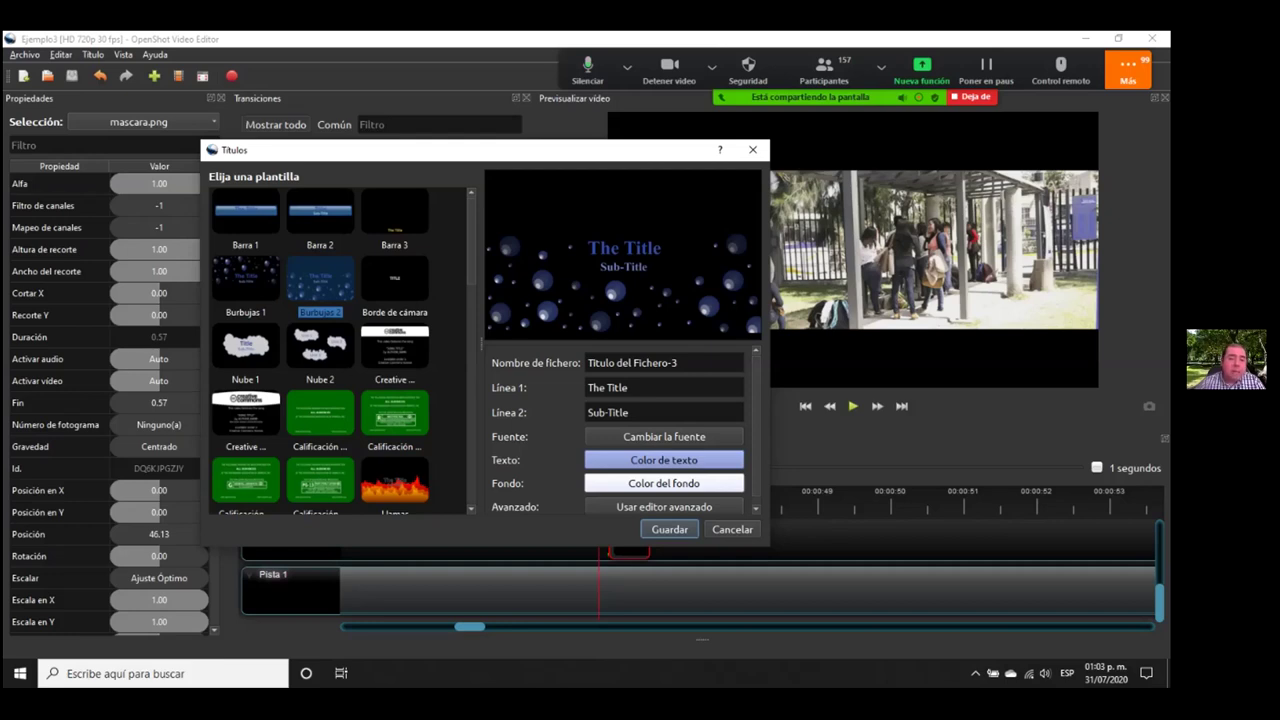
left_click(245, 211)
left_click(320, 211)
left_click(394, 211)
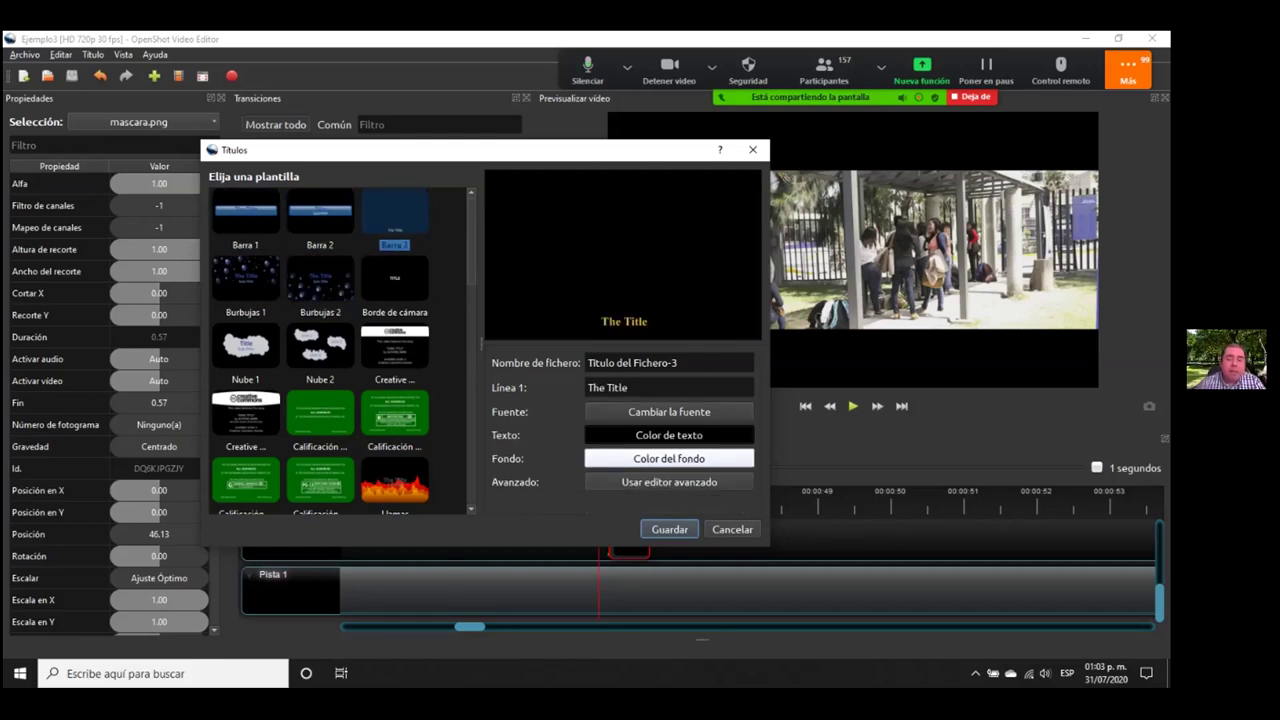
left_click(320, 279)
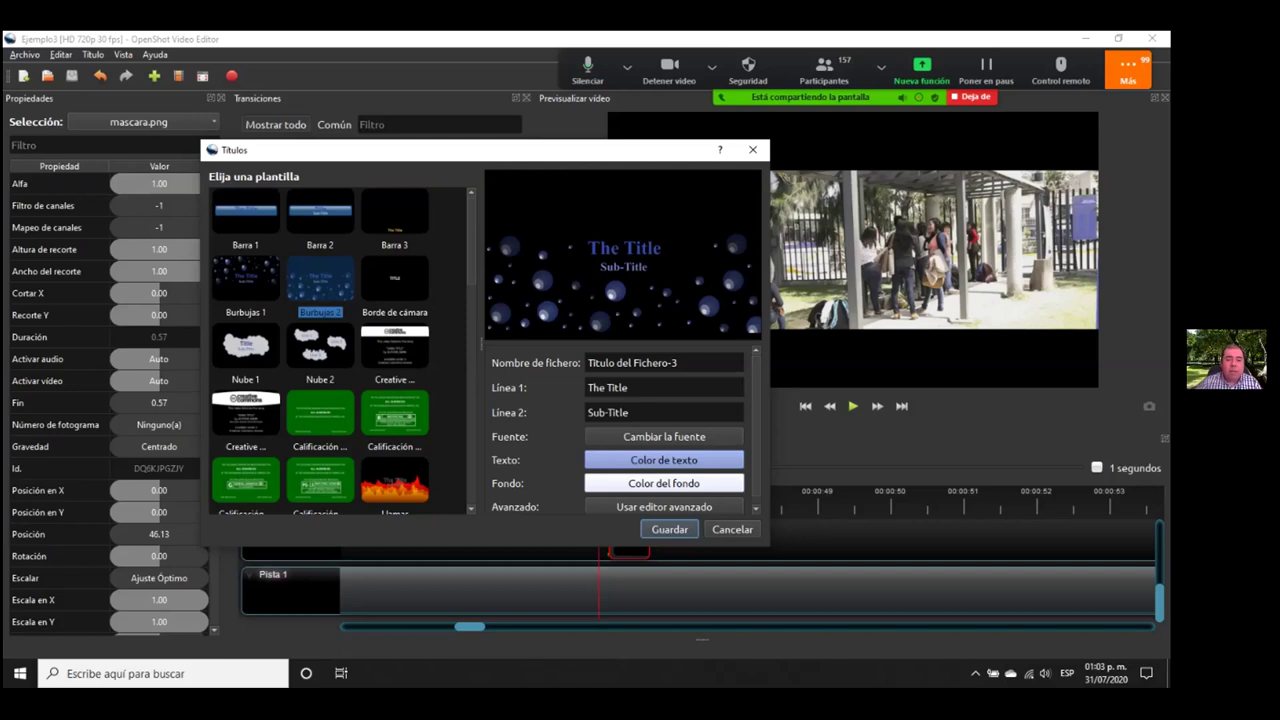
- Examine the text lines, font and colour options of the green Calificación template with the R rating, then close the title creator without saving
left_click(394, 413)
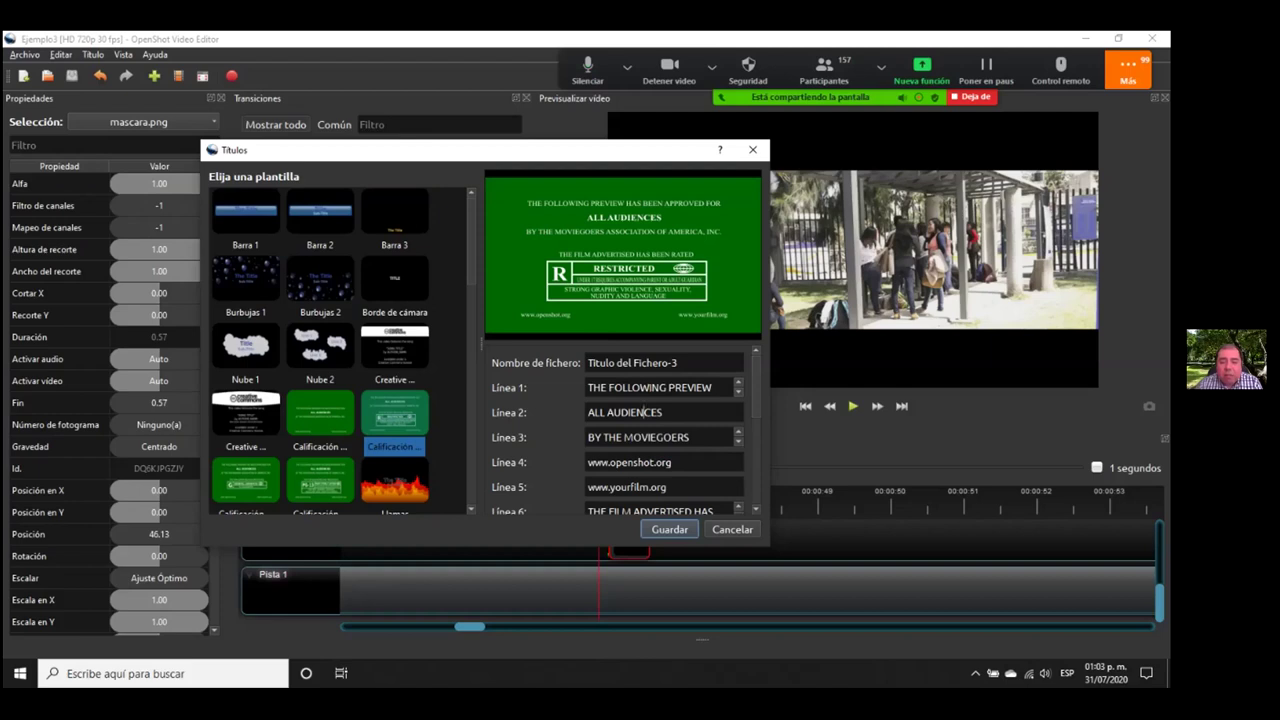
scroll(641, 412, "down", 5)
scroll(641, 430, "down", 3)
scroll(641, 430, "up", 4)
scroll(641, 430, "up", 4)
scroll(641, 430, "down", 6)
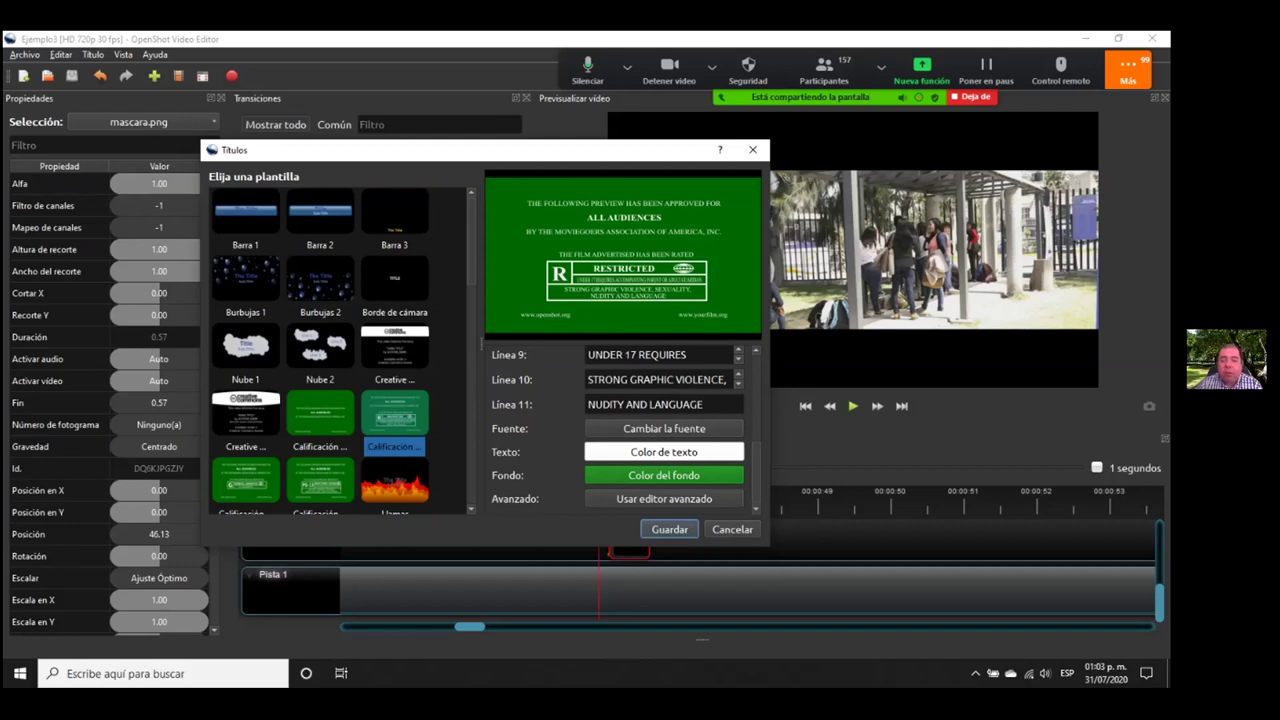
scroll(641, 430, "up", 6)
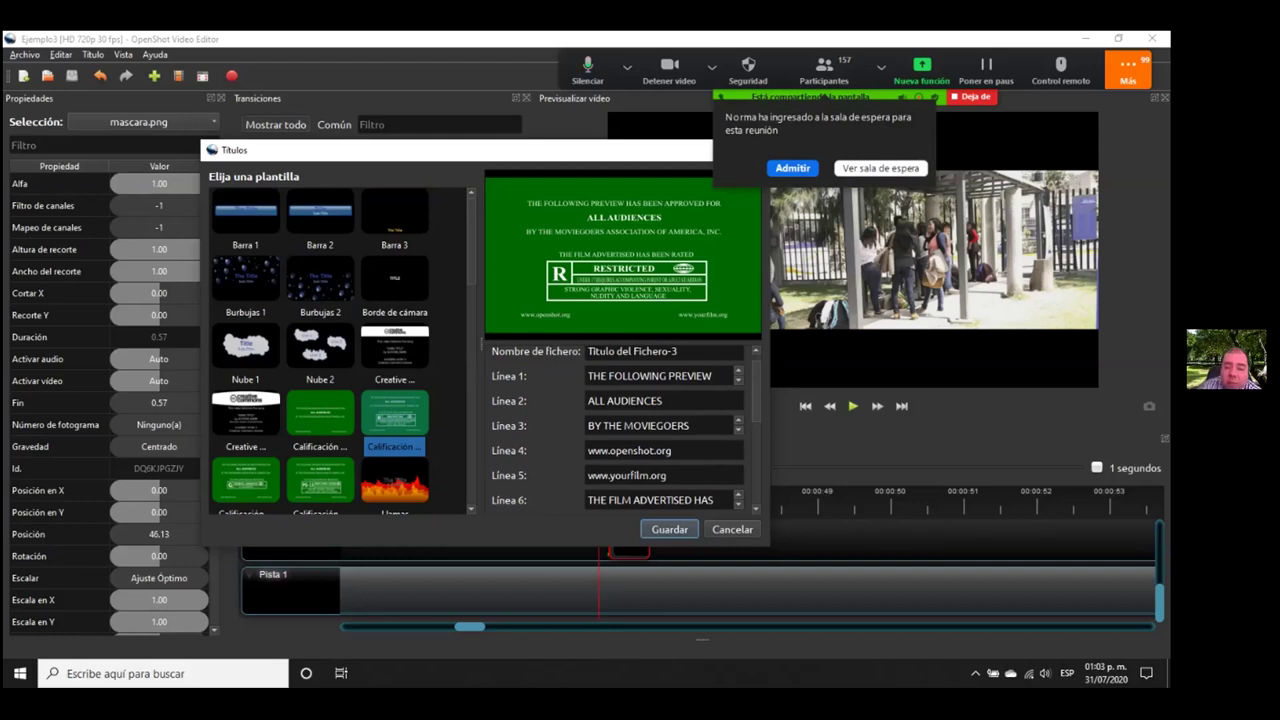
scroll(627, 427, "down", 6)
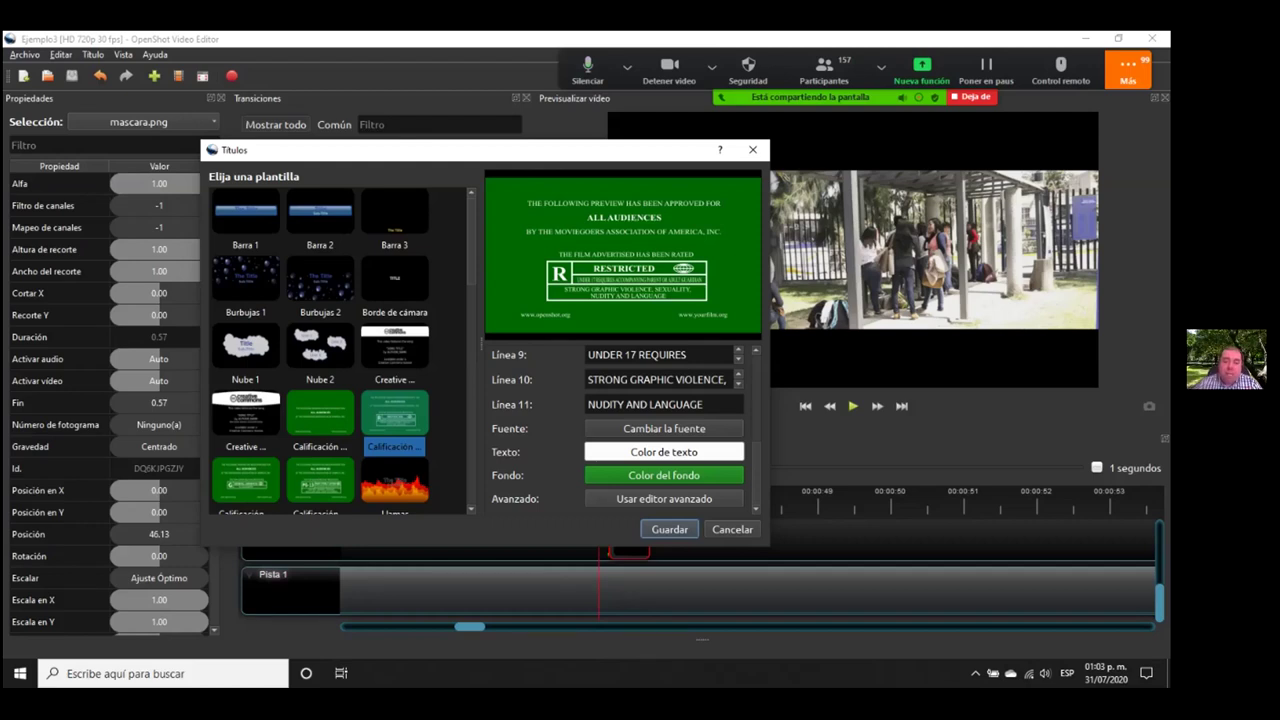
scroll(620, 430, "up", 5)
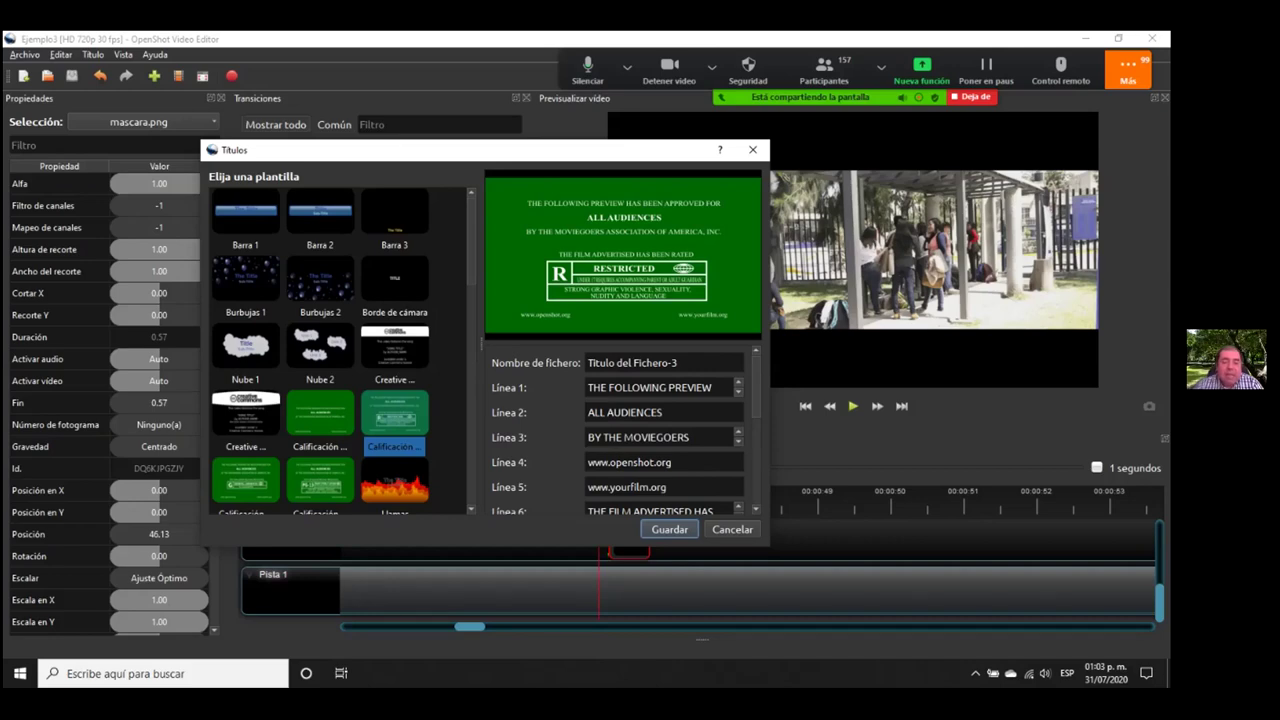
key("Escape")
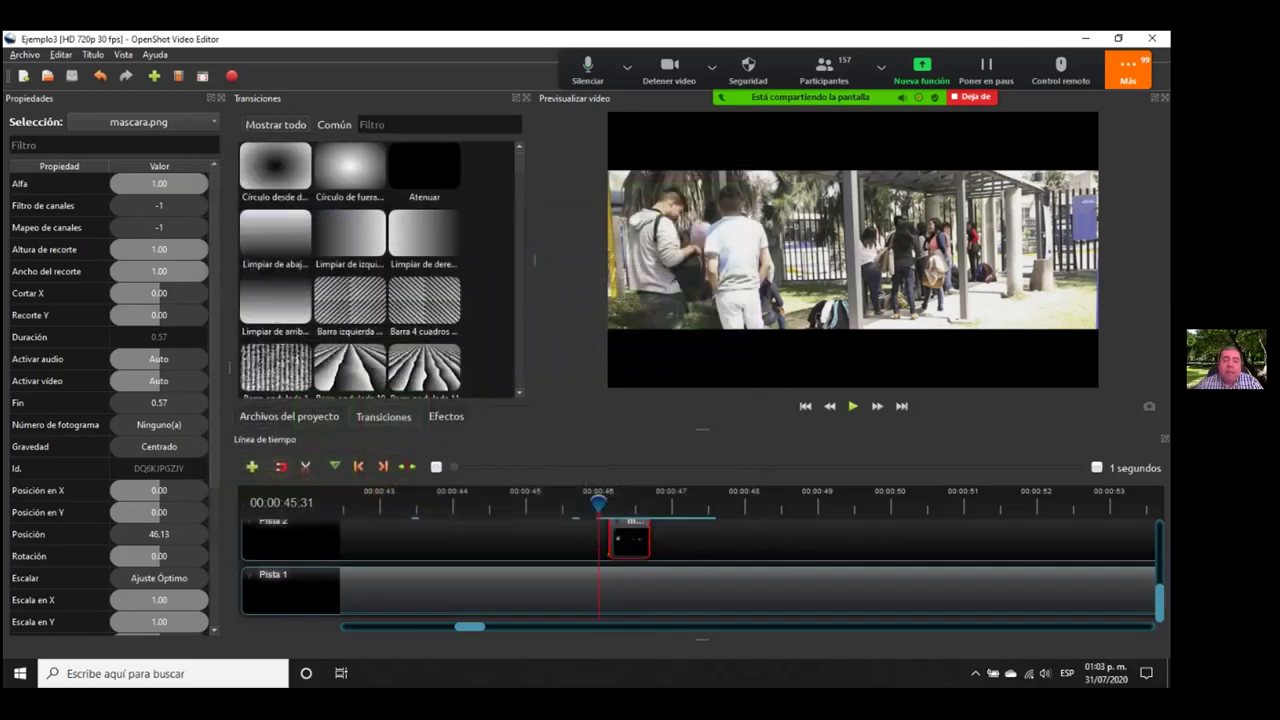
- Look through the fade, animation and rotation options offered for the Creative Commons image clip at the end of Pista 1
left_click(24, 54)
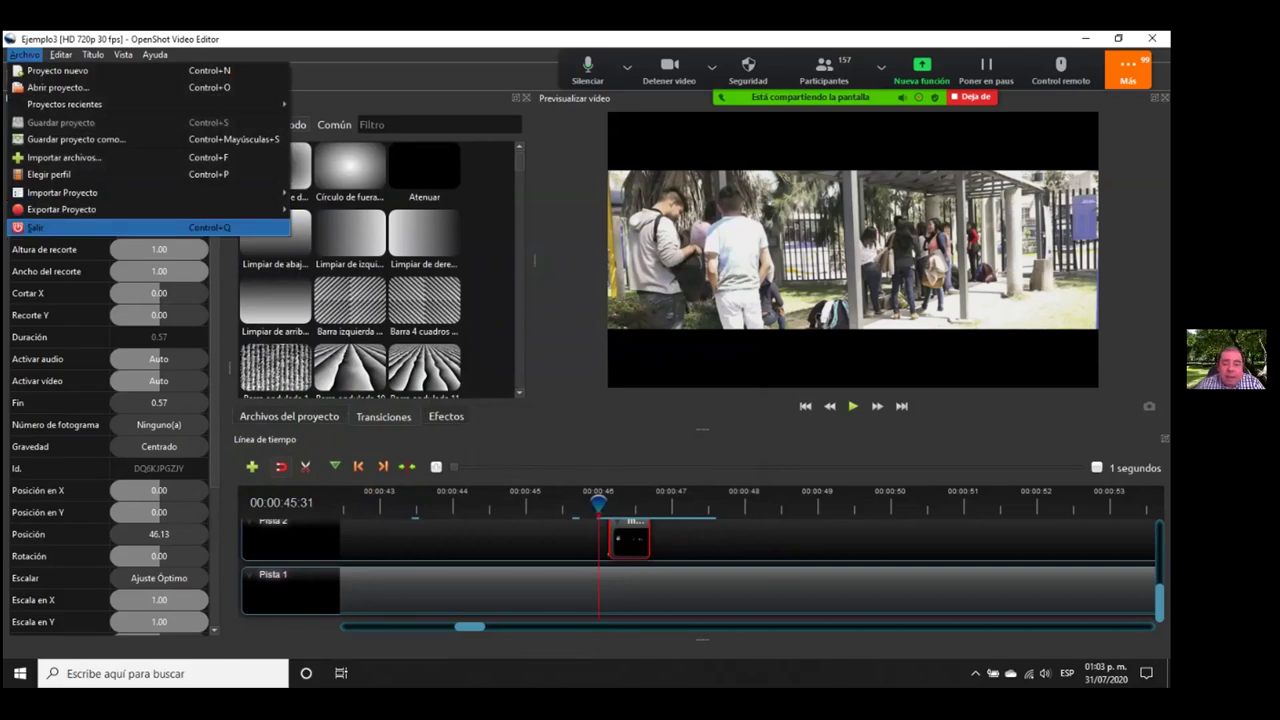
left_click_drag(469, 626, 435, 626)
scroll(750, 560, "right", 1)
left_click(1094, 467)
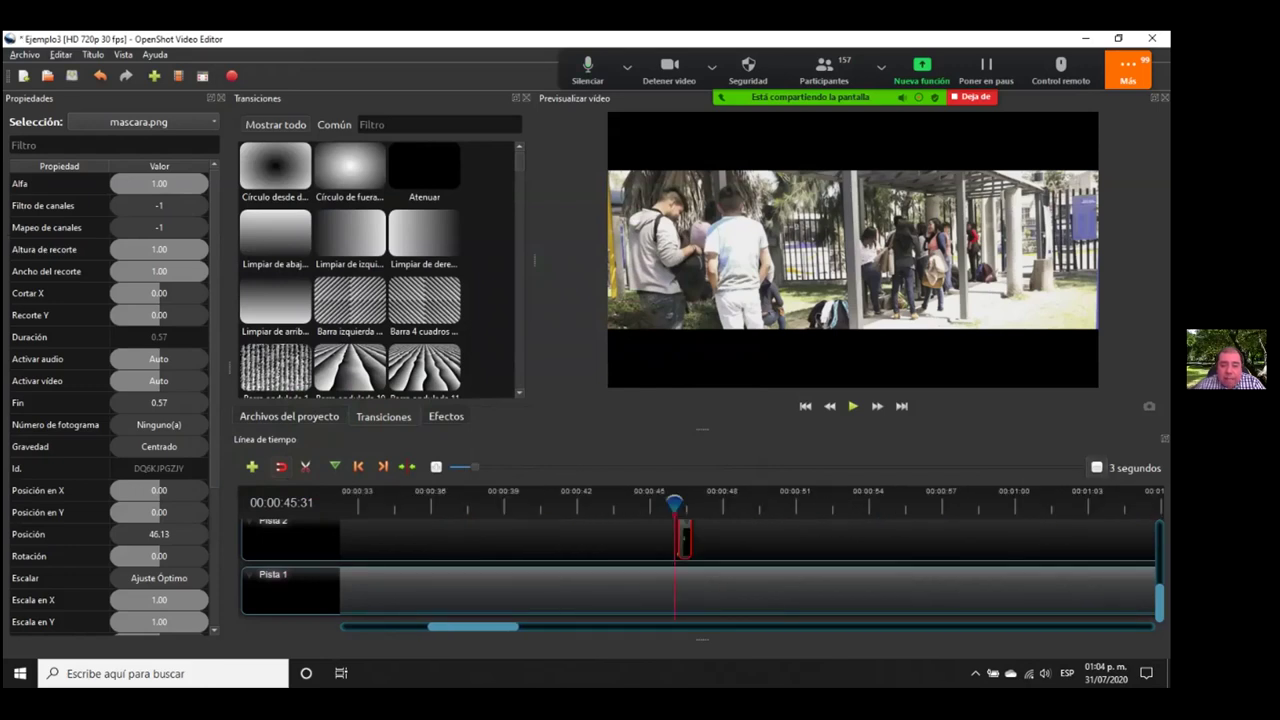
left_click(1094, 467)
left_click(1094, 467)
left_click(1094, 467)
left_click(1094, 467)
left_click(1094, 467)
left_click(742, 590)
right_click(742, 588)
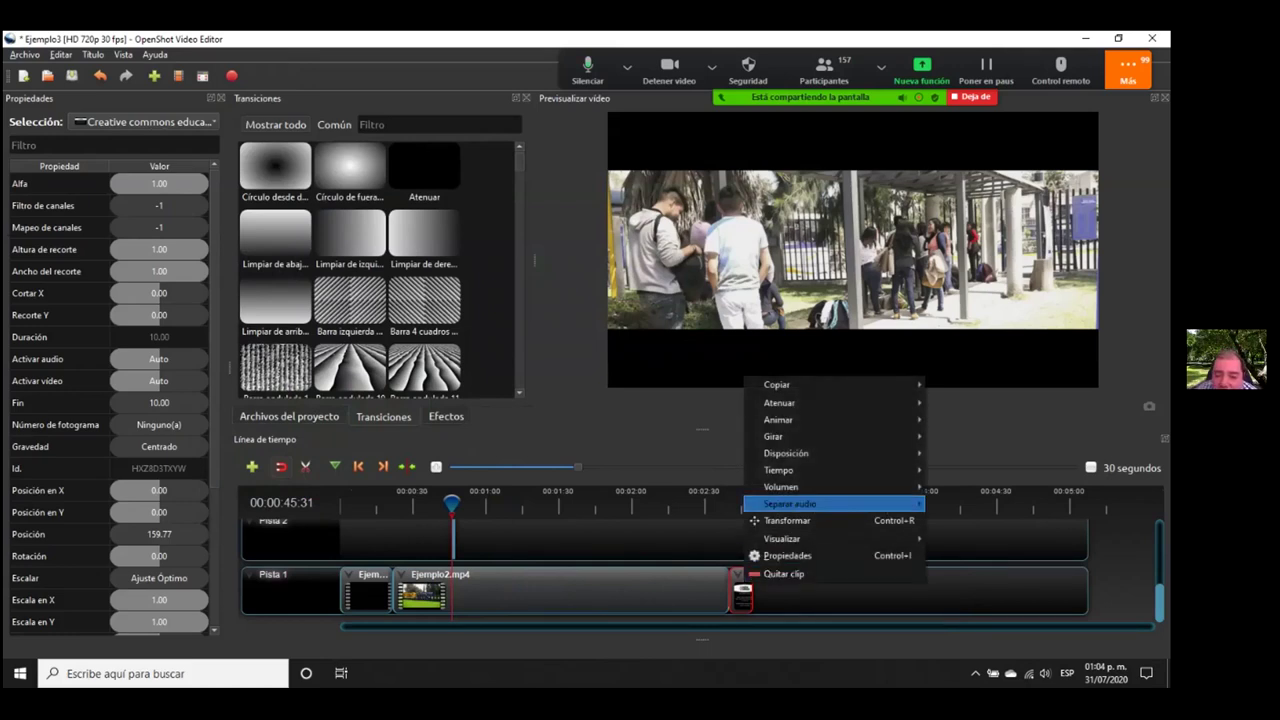
mouse_move(790, 402)
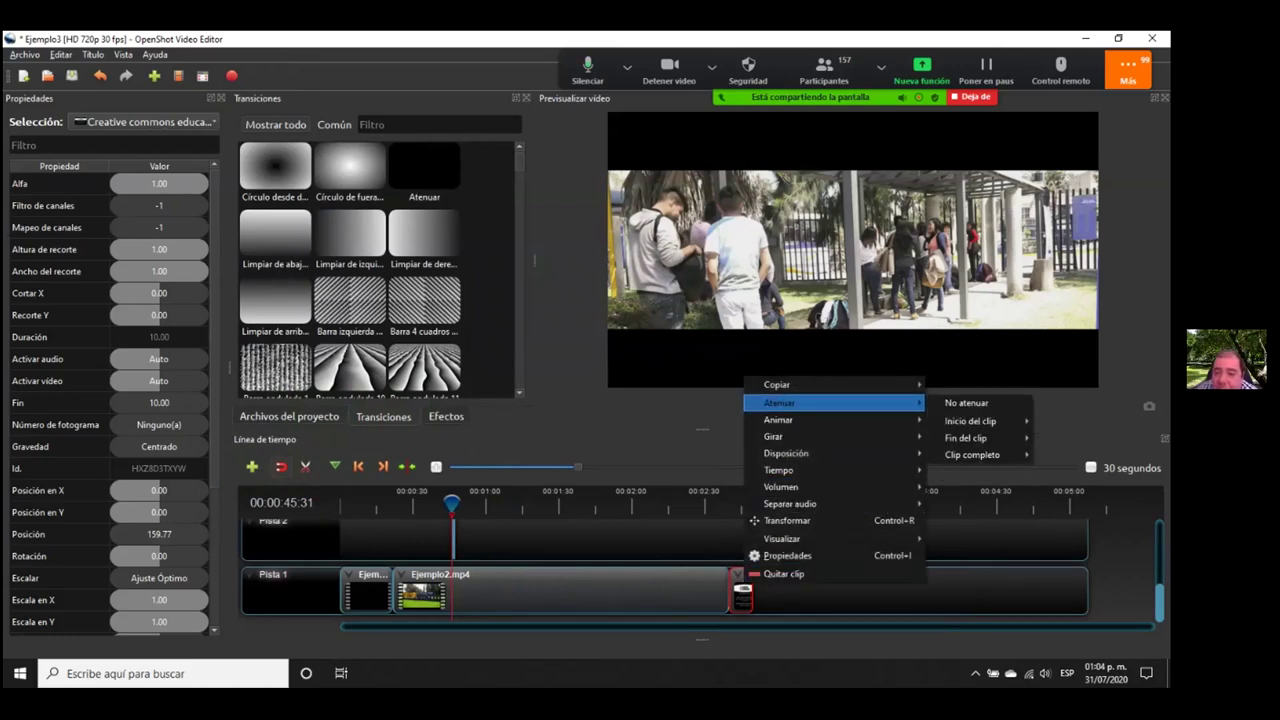
mouse_move(965, 437)
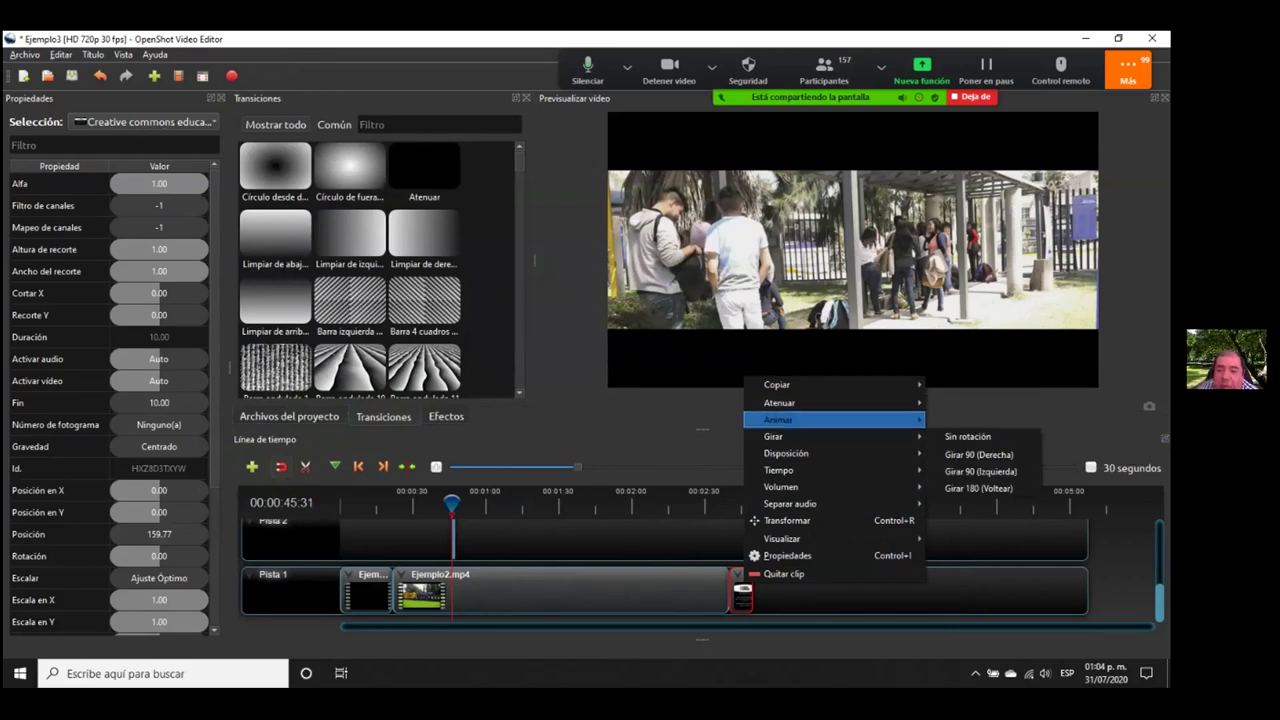
key("Escape")
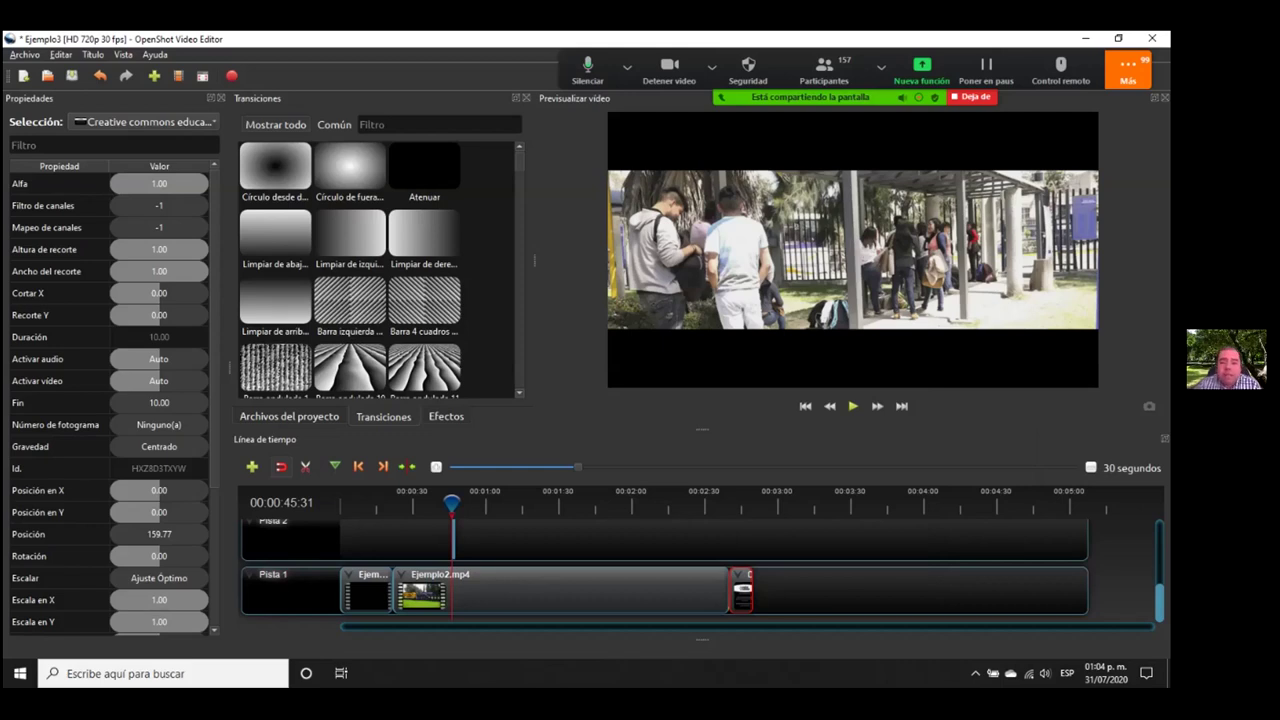
- Exit OpenShot and discard the unsaved changes to the Ejemplo3 project
left_click(25, 55)
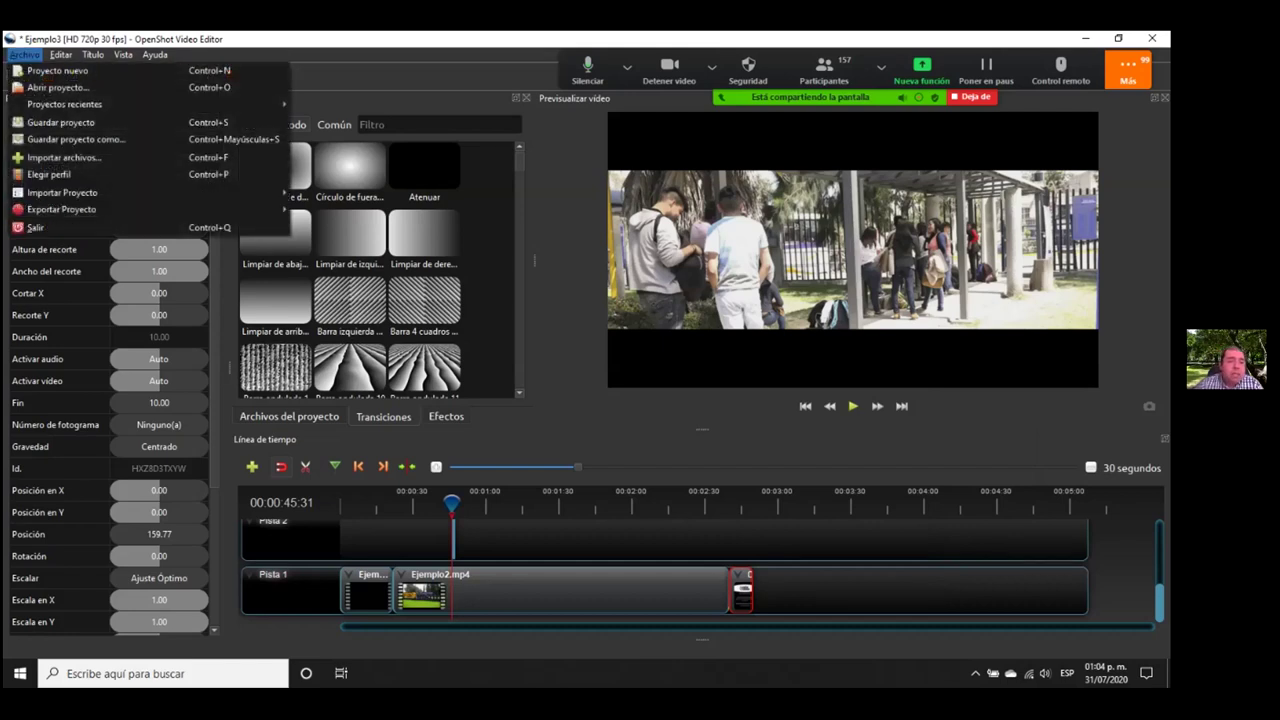
left_click(40, 227)
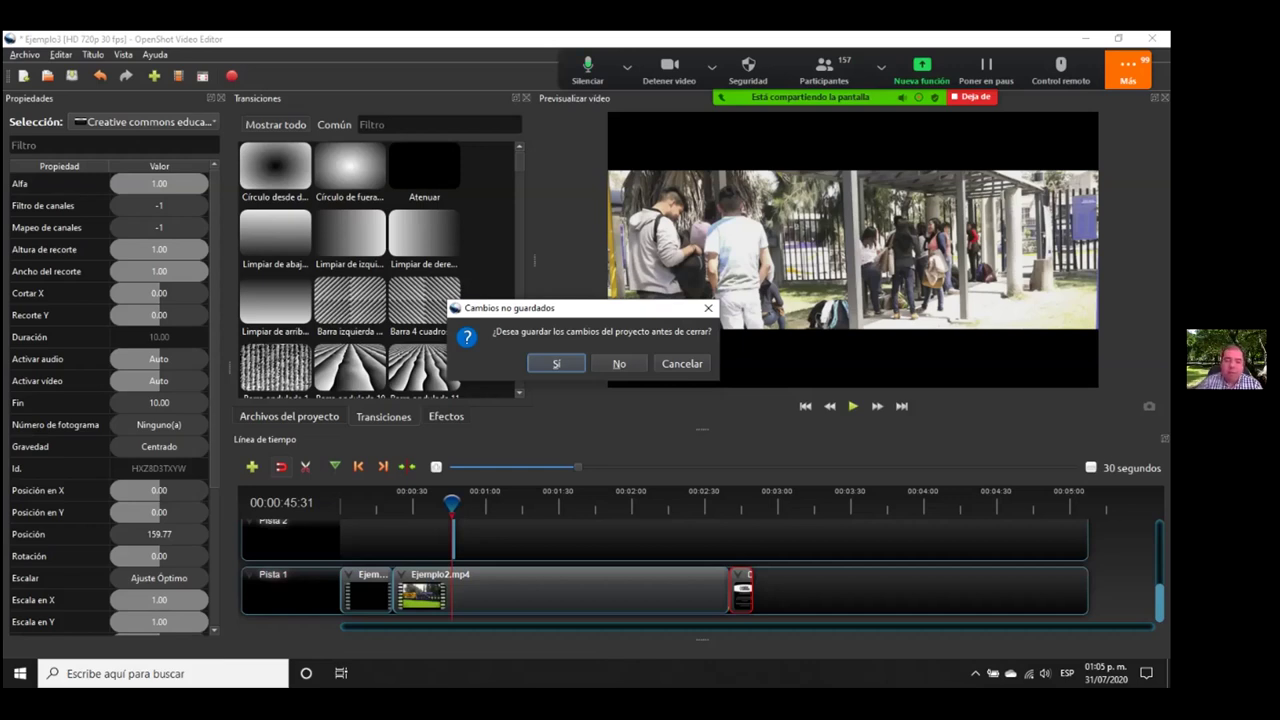
key("n")
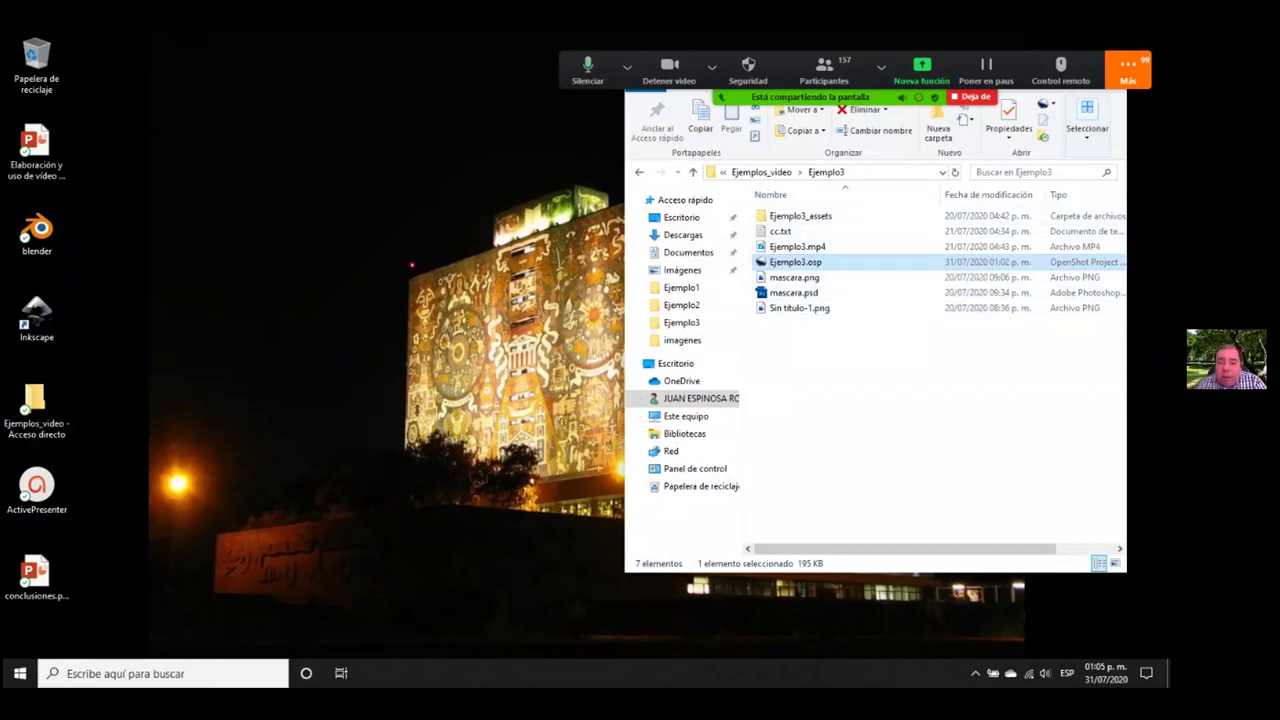
- Play Ejemplo3.mp4 from the Ejemplo3 folder with Windows Media Player
left_click(797, 246)
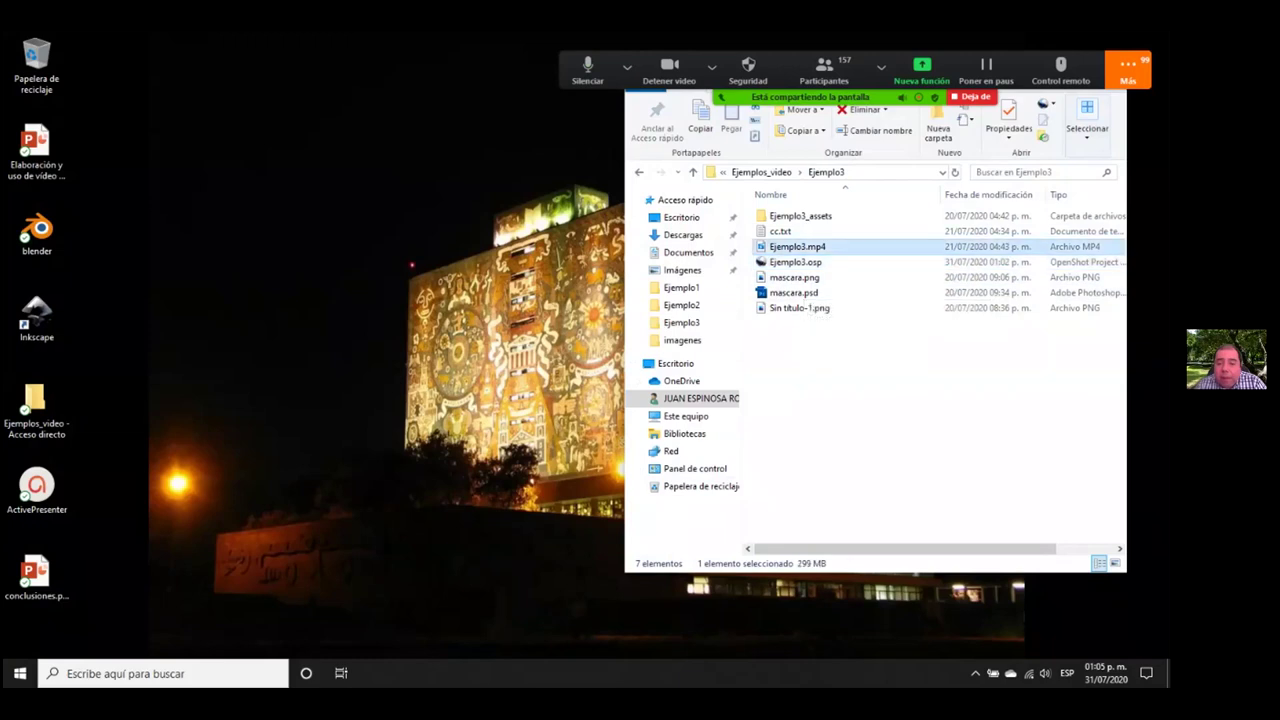
right_click(795, 248)
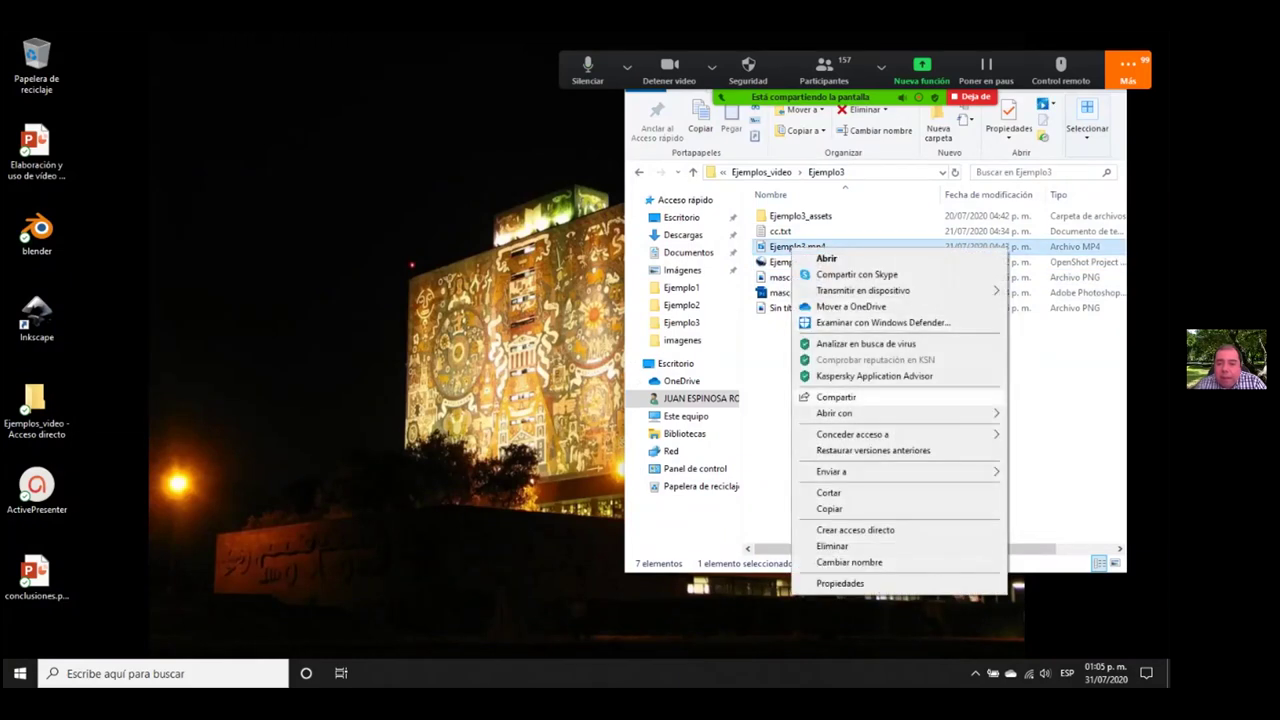
mouse_move(834, 413)
left_click(680, 447)
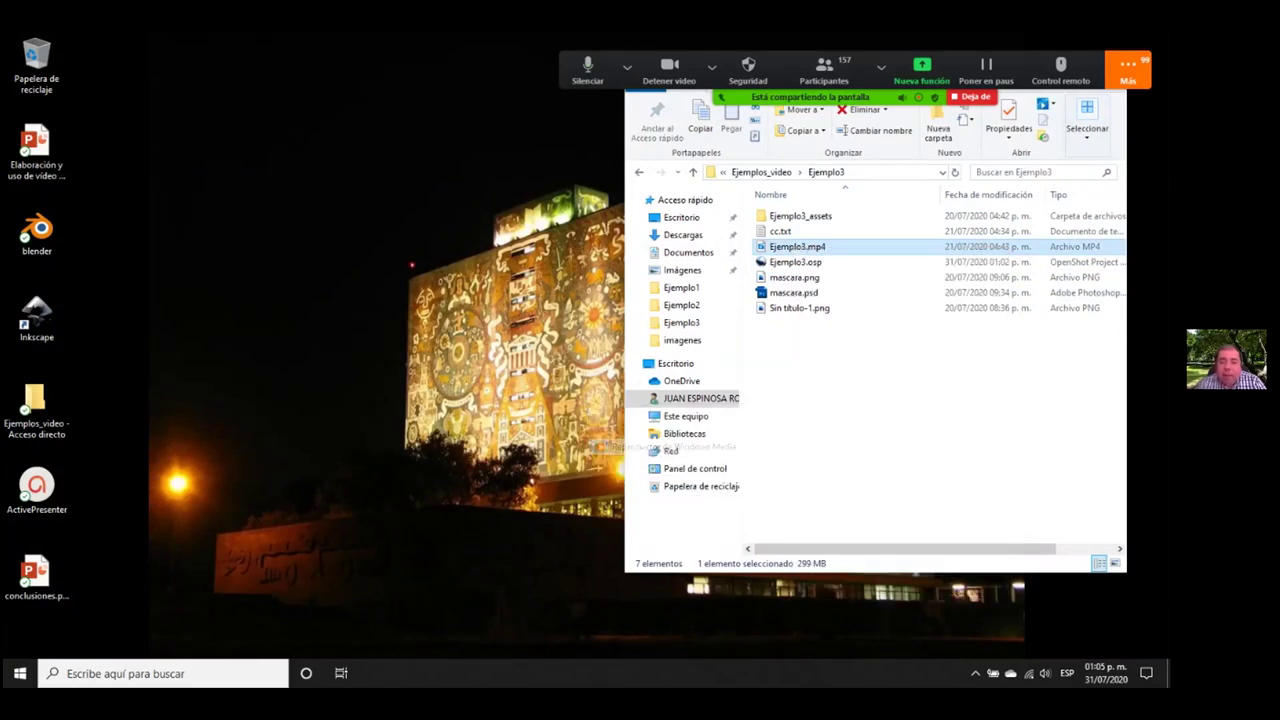
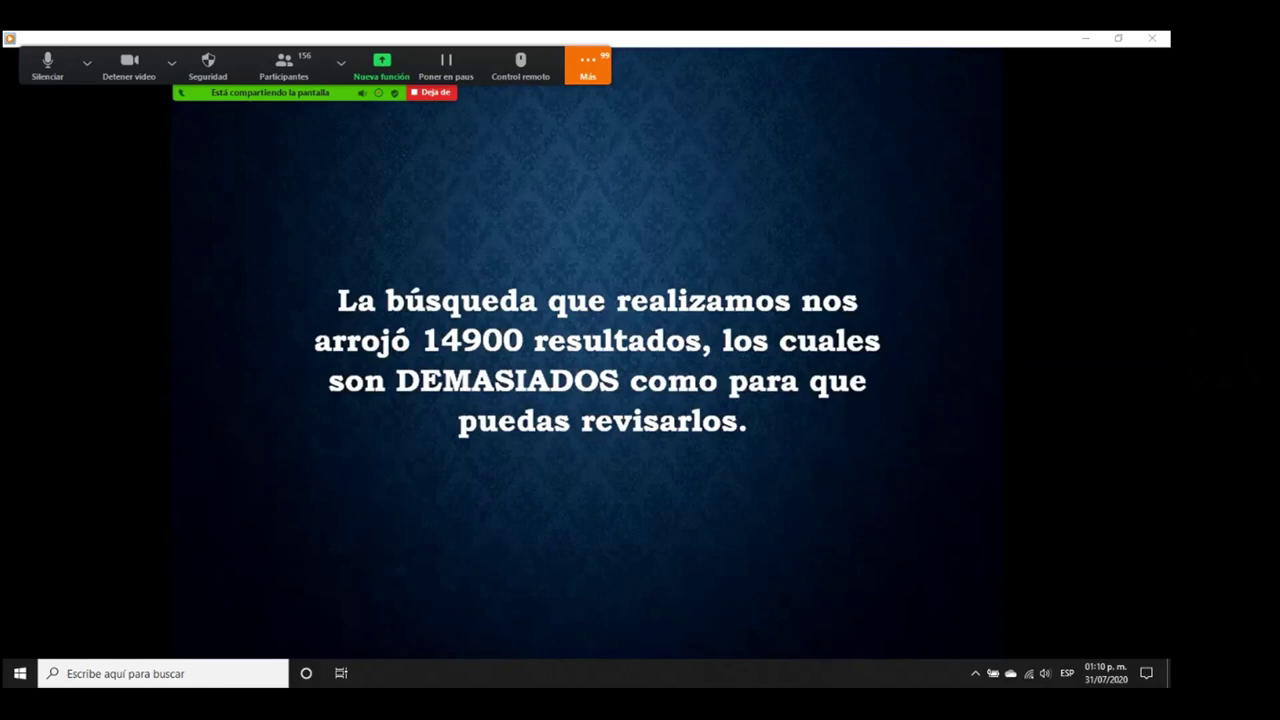
- Use Google Scholar's advanced search to find "Enfermedades parasitarias en bovinos" only in article titles, and highlight the result count
key("Right")
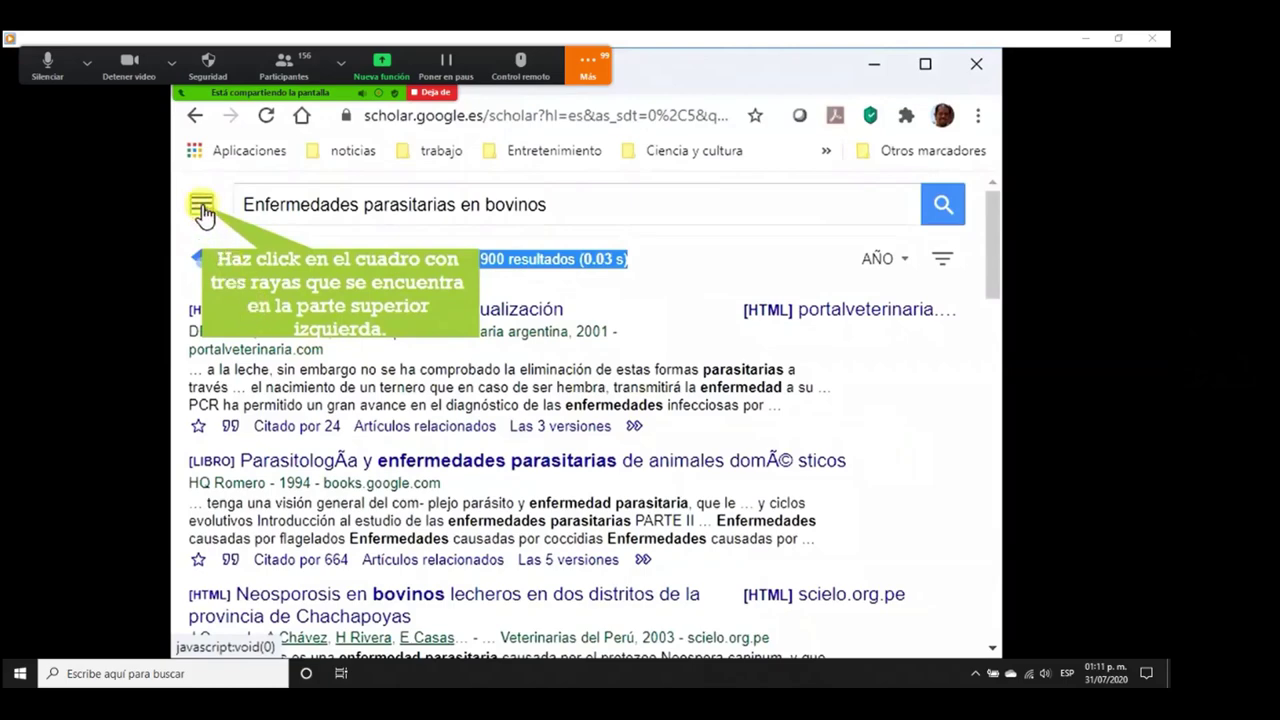
left_click(201, 206)
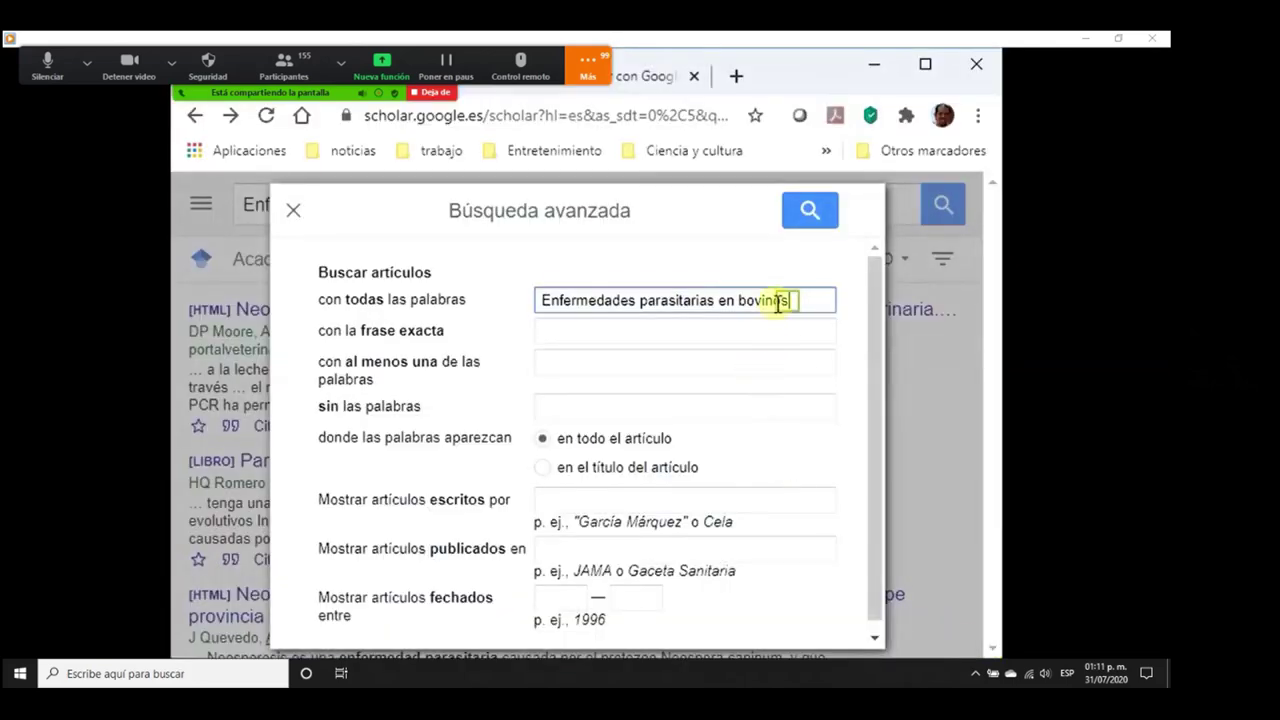
left_click_drag(790, 300, 536, 300)
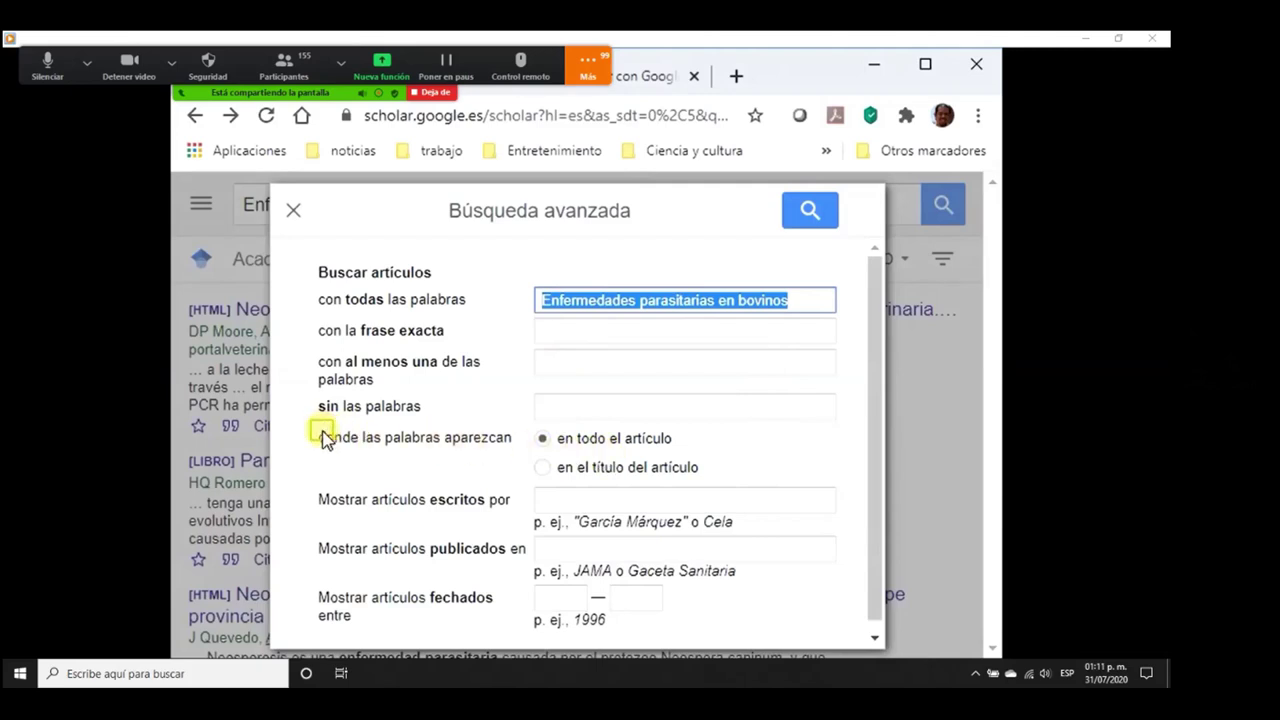
left_click_drag(322, 437, 505, 439)
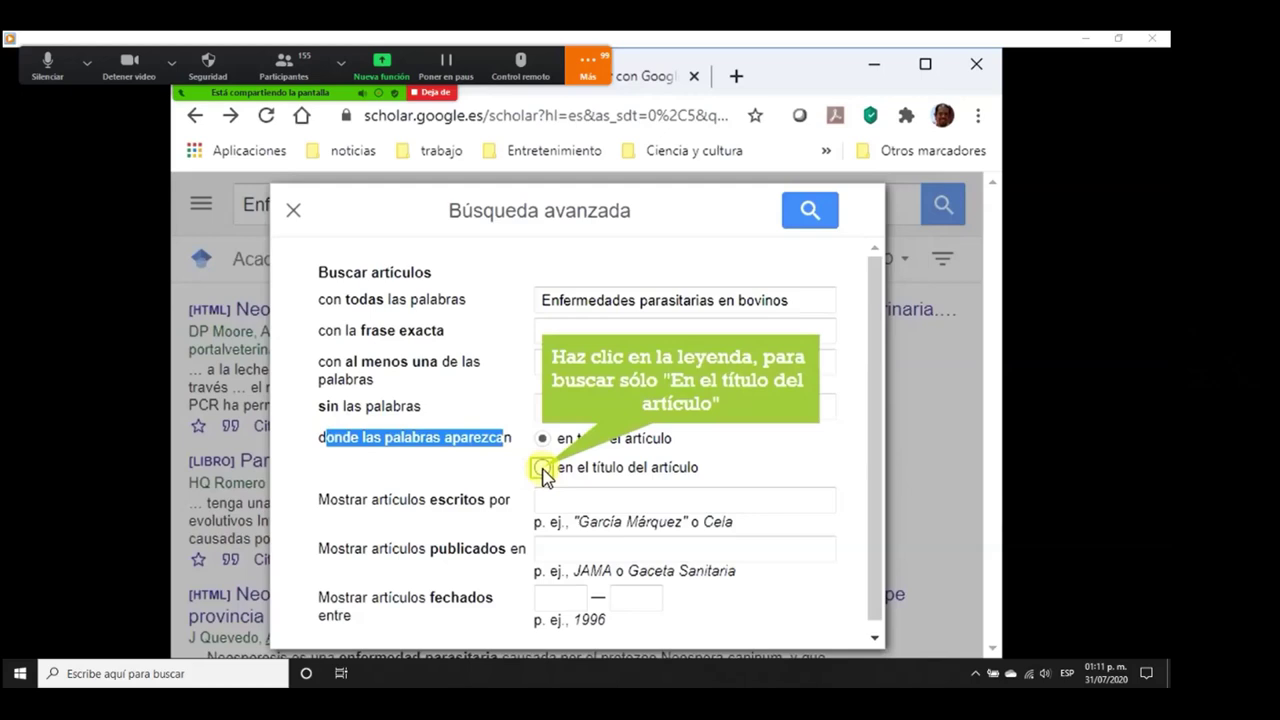
left_click(542, 469)
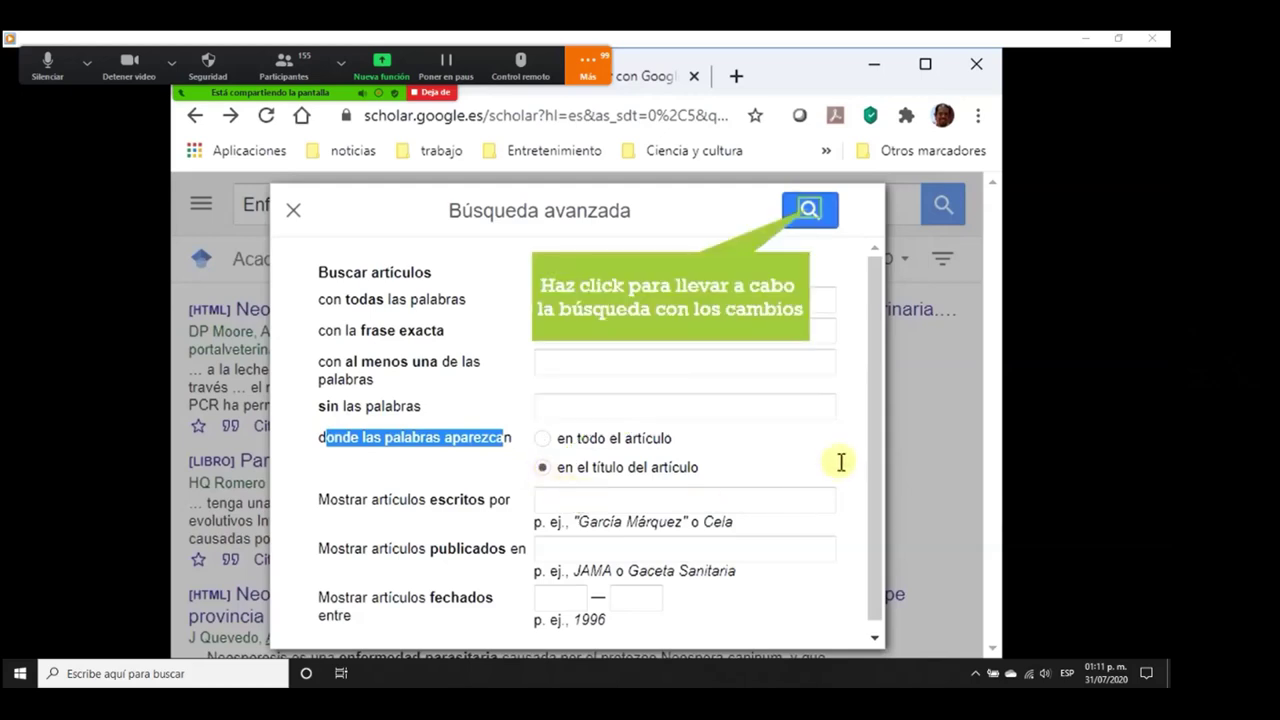
left_click(810, 212)
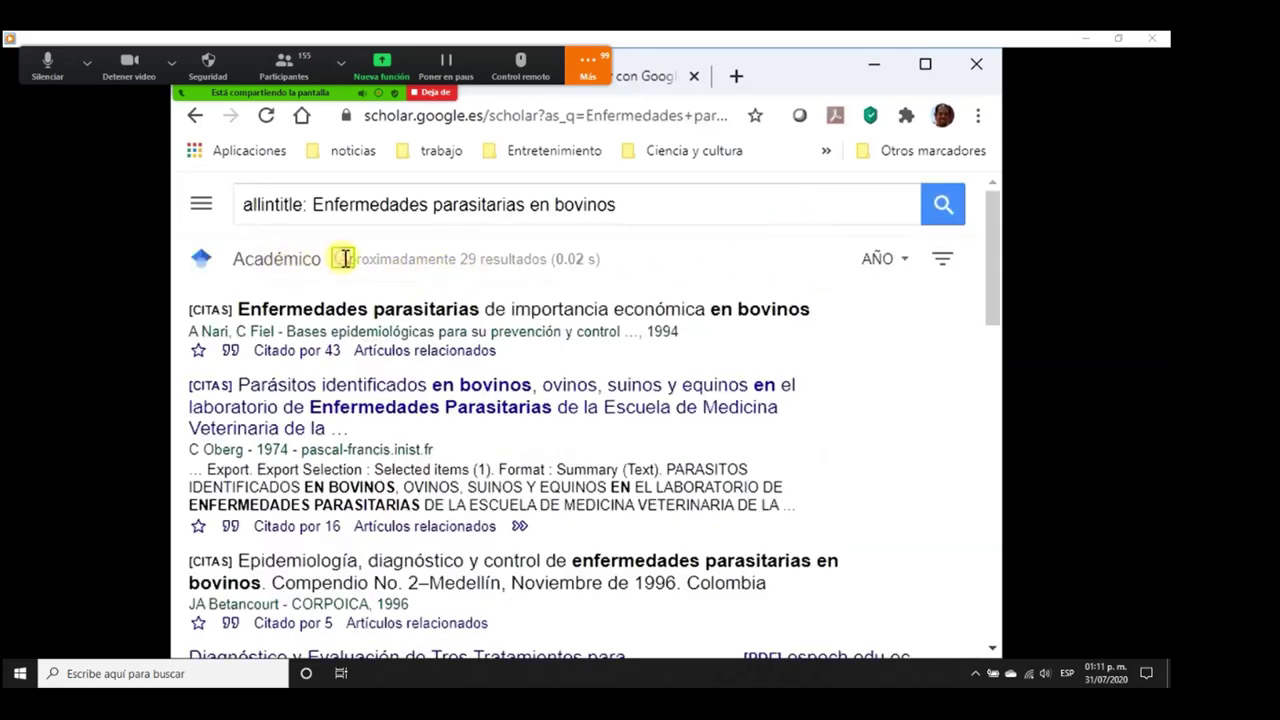
left_click_drag(343, 259, 604, 267)
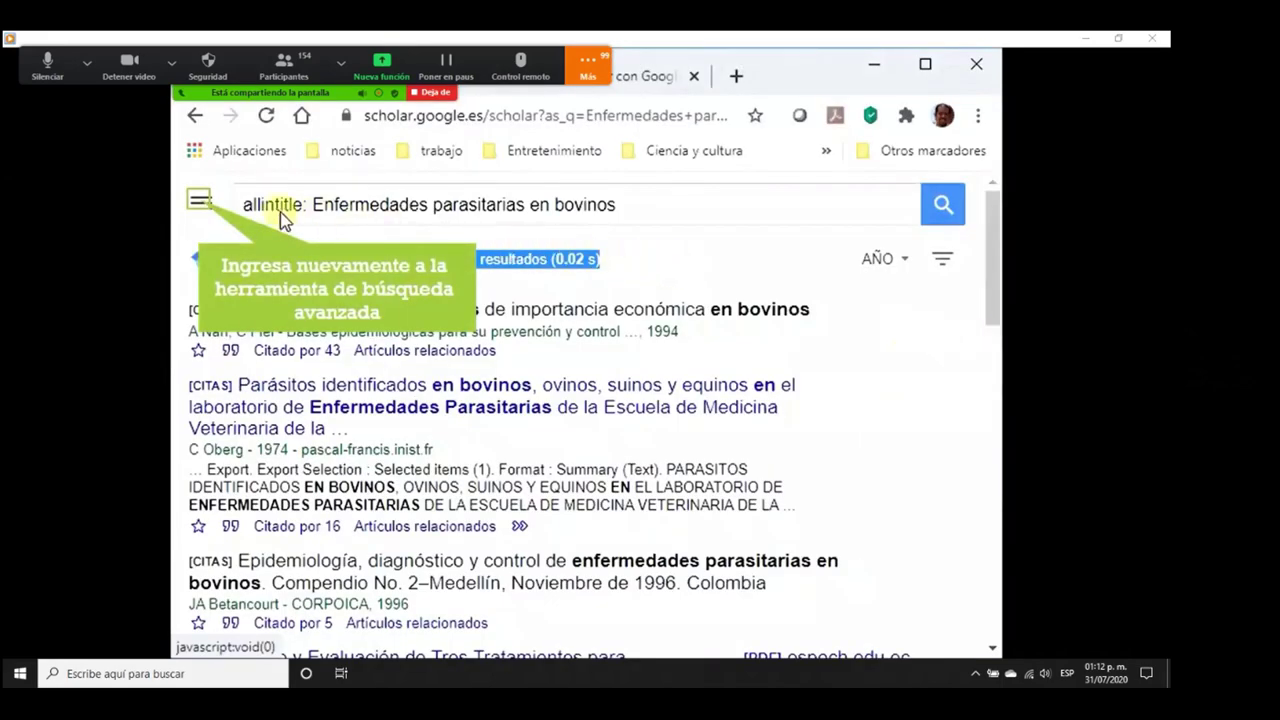
- Limit the advanced search to articles dated between 2010 and 2020, run it and review the results
left_click(200, 207)
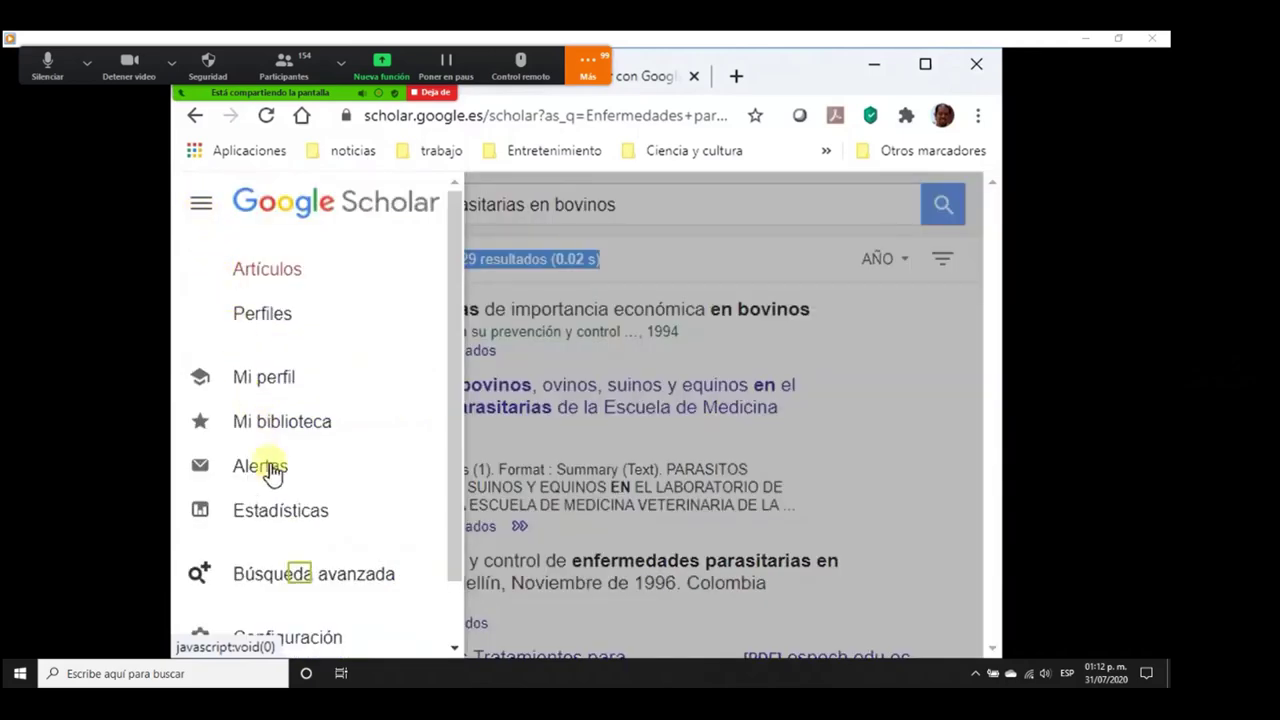
left_click(298, 573)
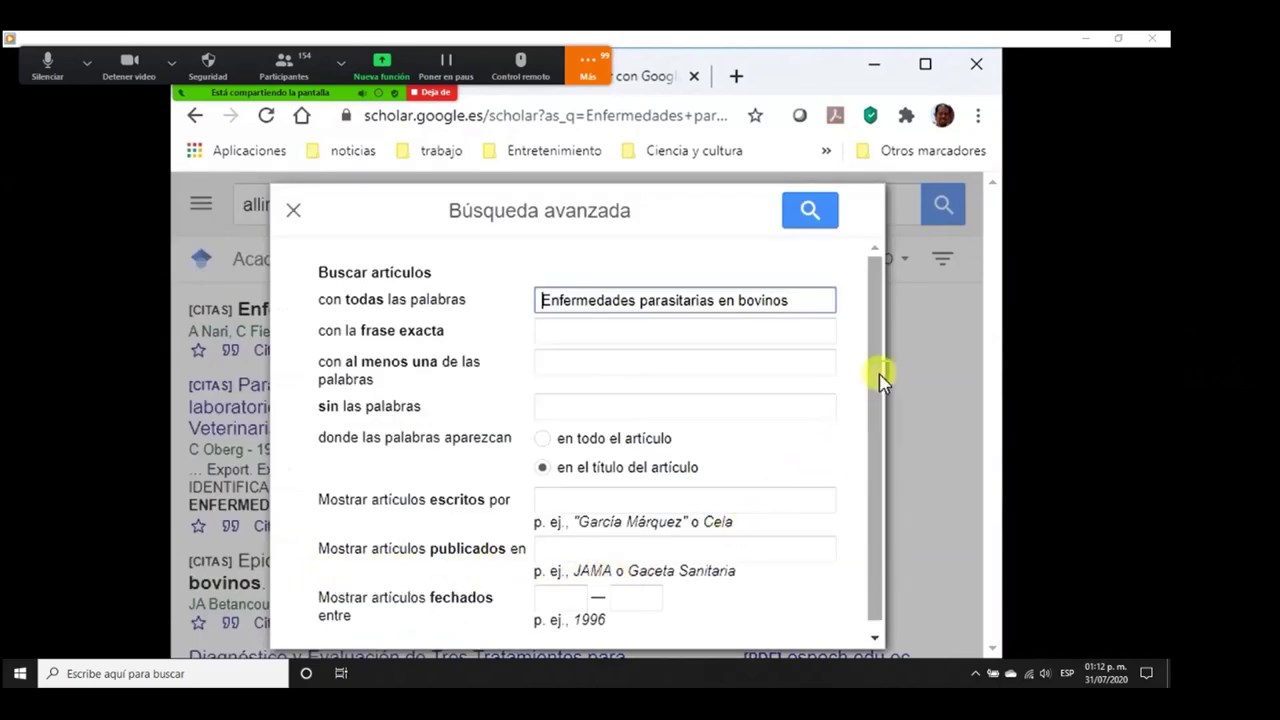
scroll(880, 378, "down", 1)
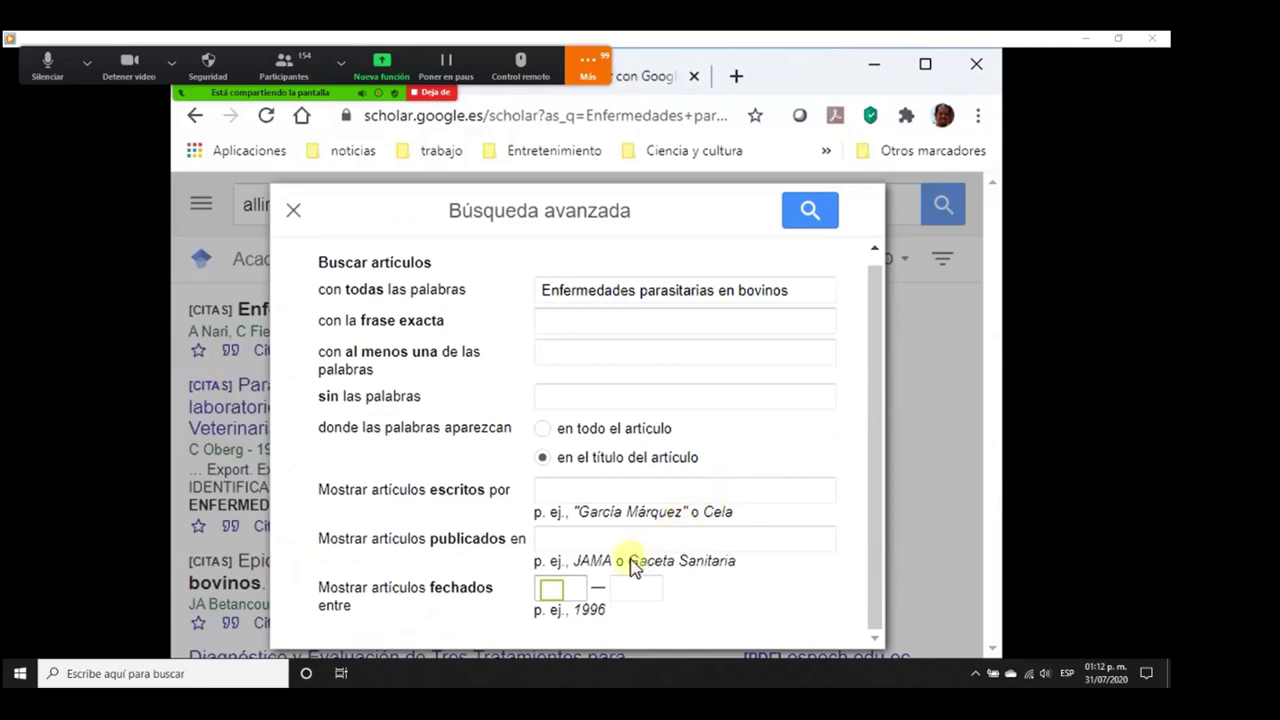
left_click(557, 590)
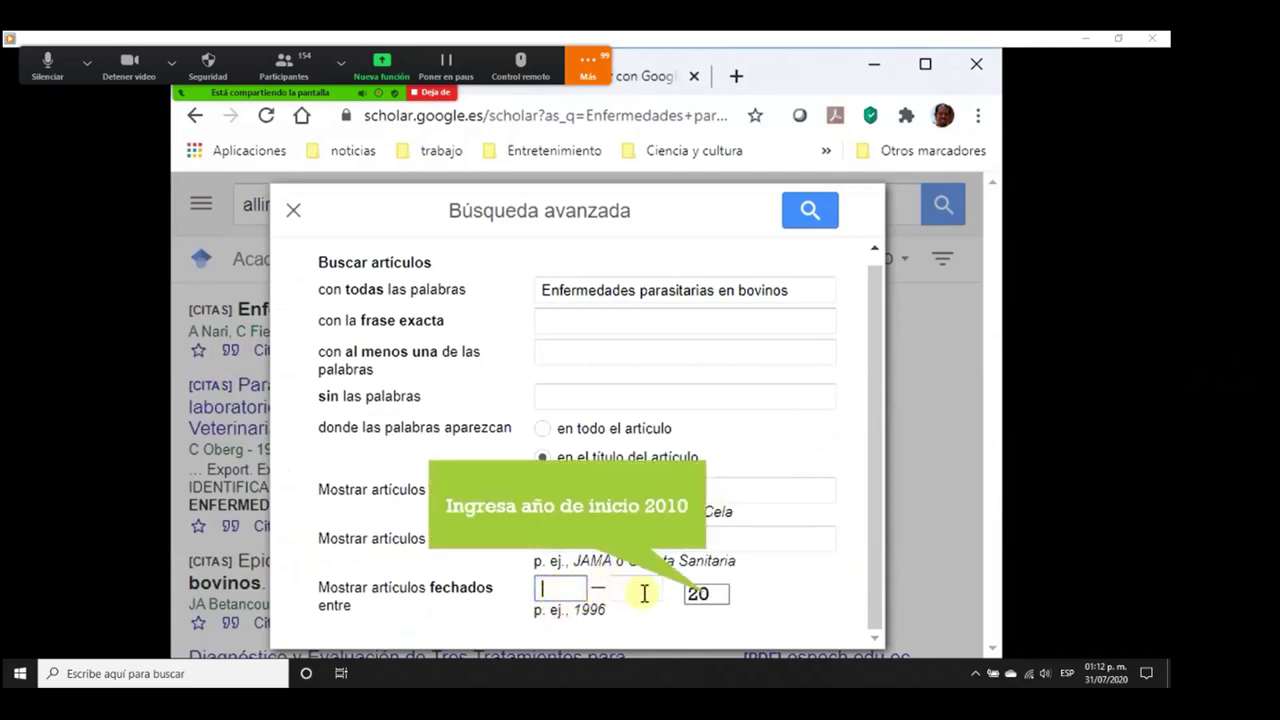
type("2010")
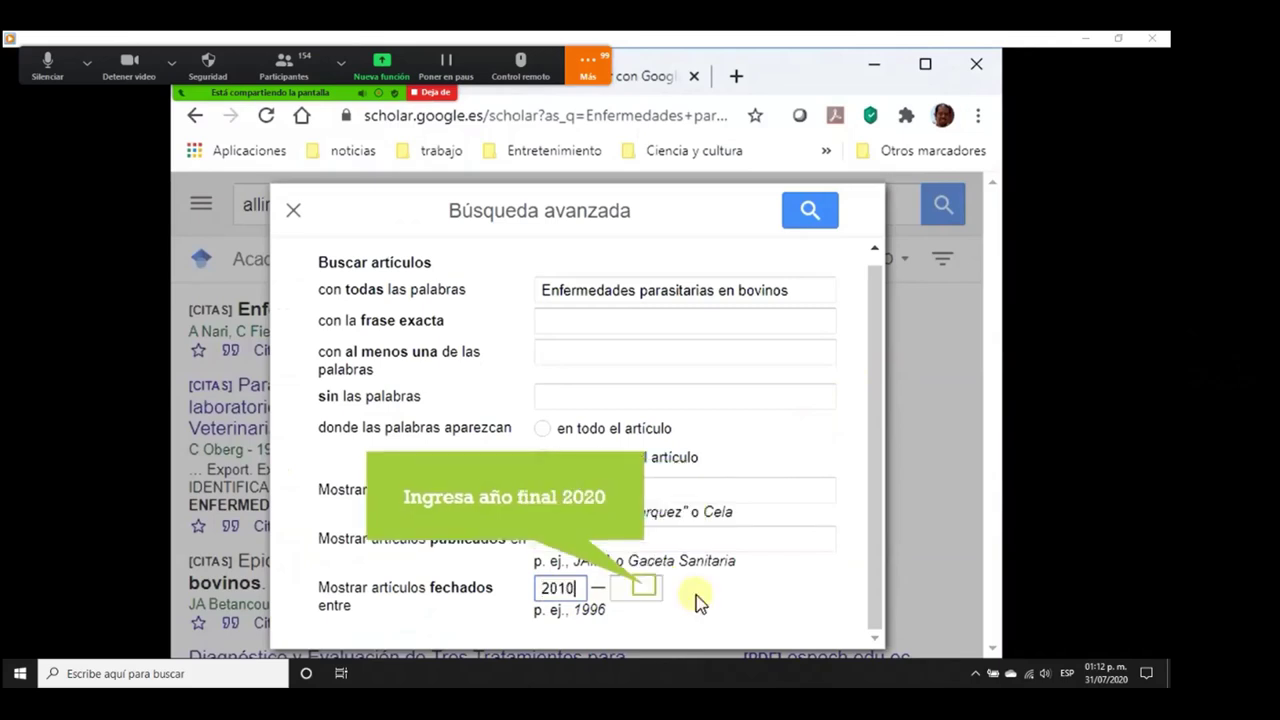
left_click(646, 586)
type("202")
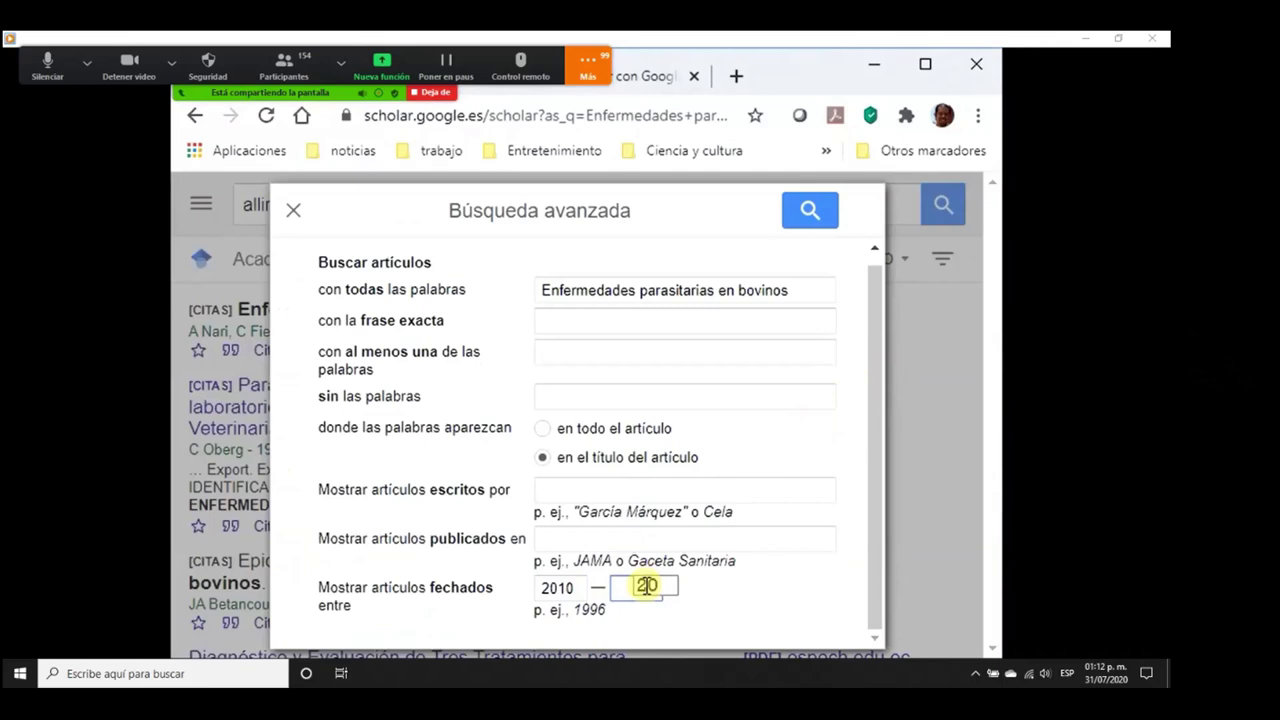
type("0")
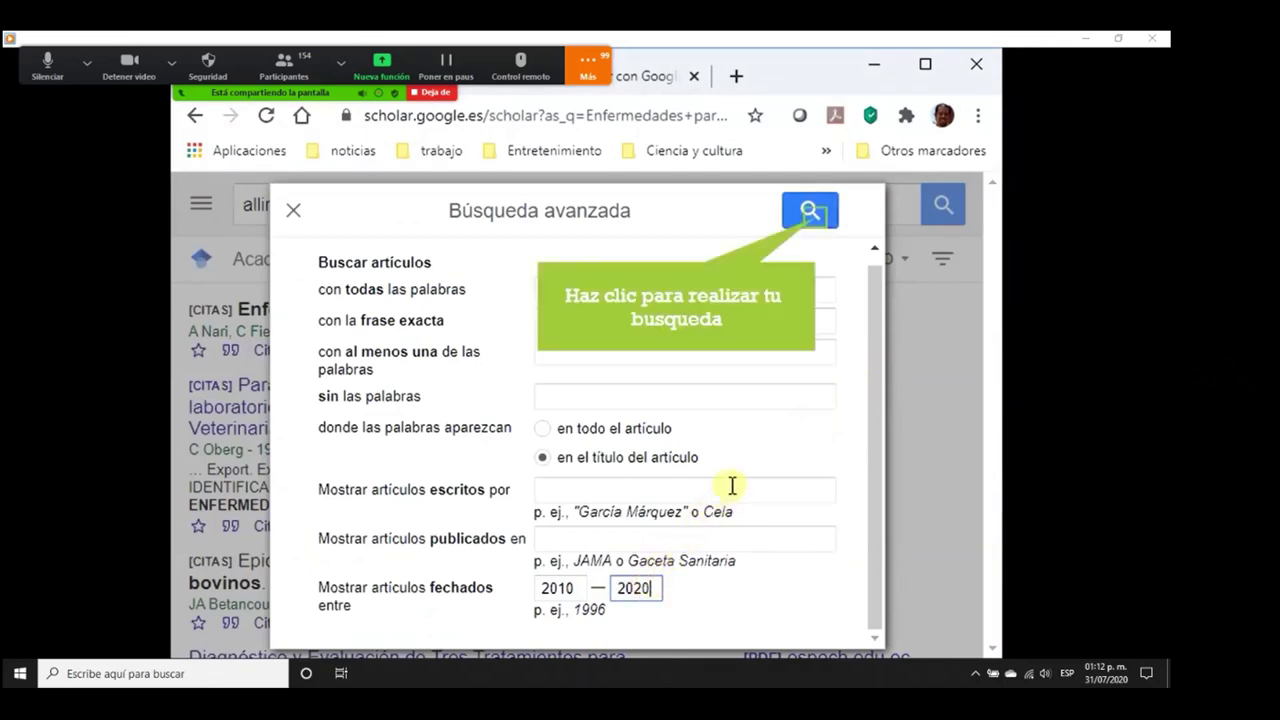
left_click(812, 214)
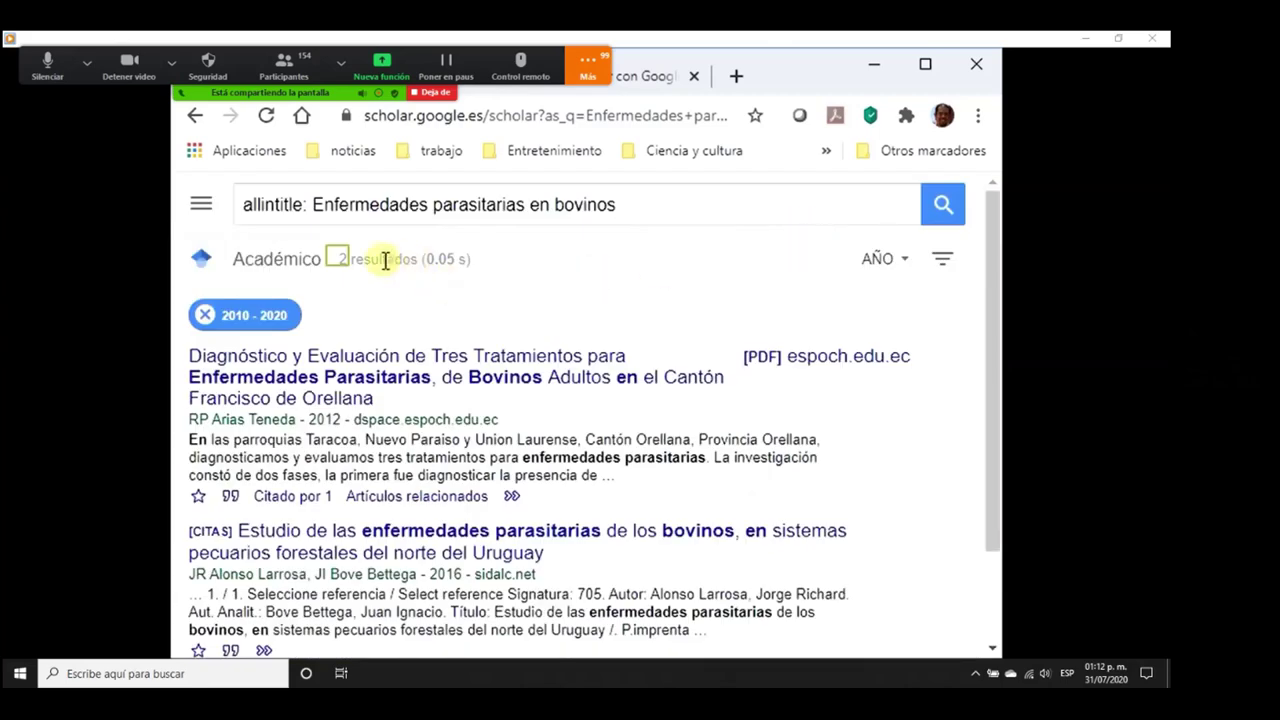
left_click_drag(339, 257, 476, 270)
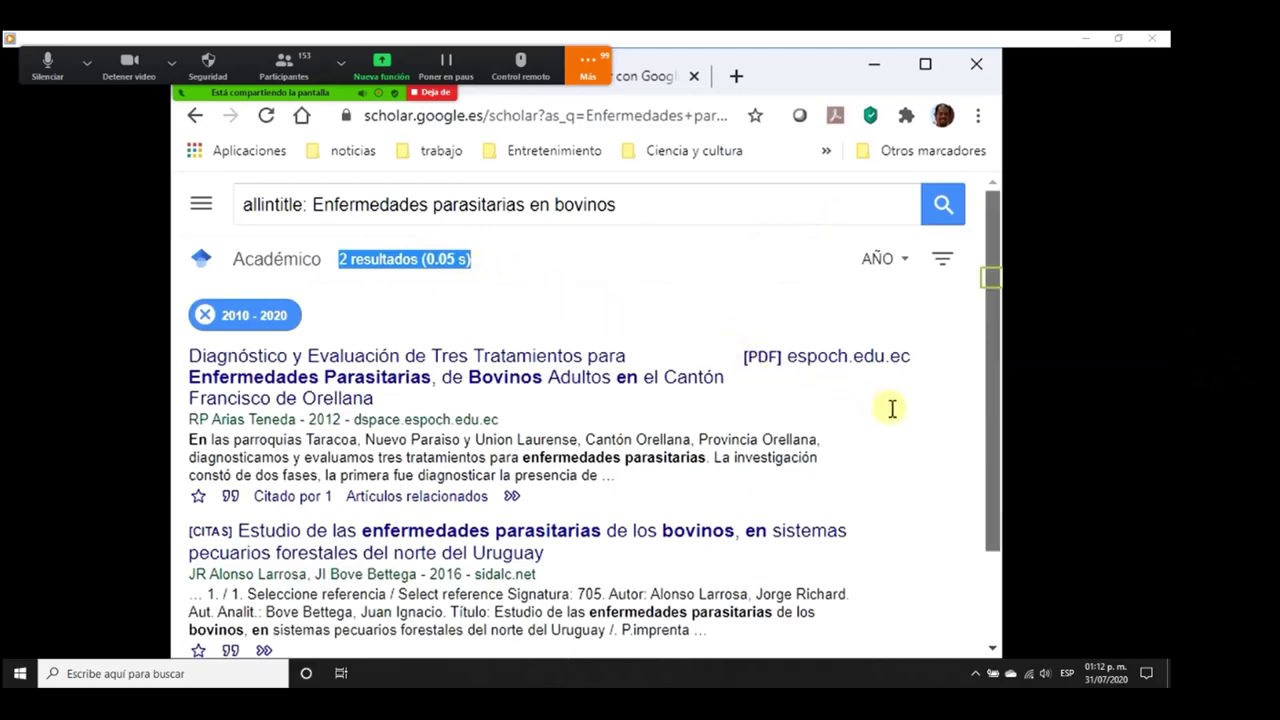
left_click_drag(993, 277, 995, 360)
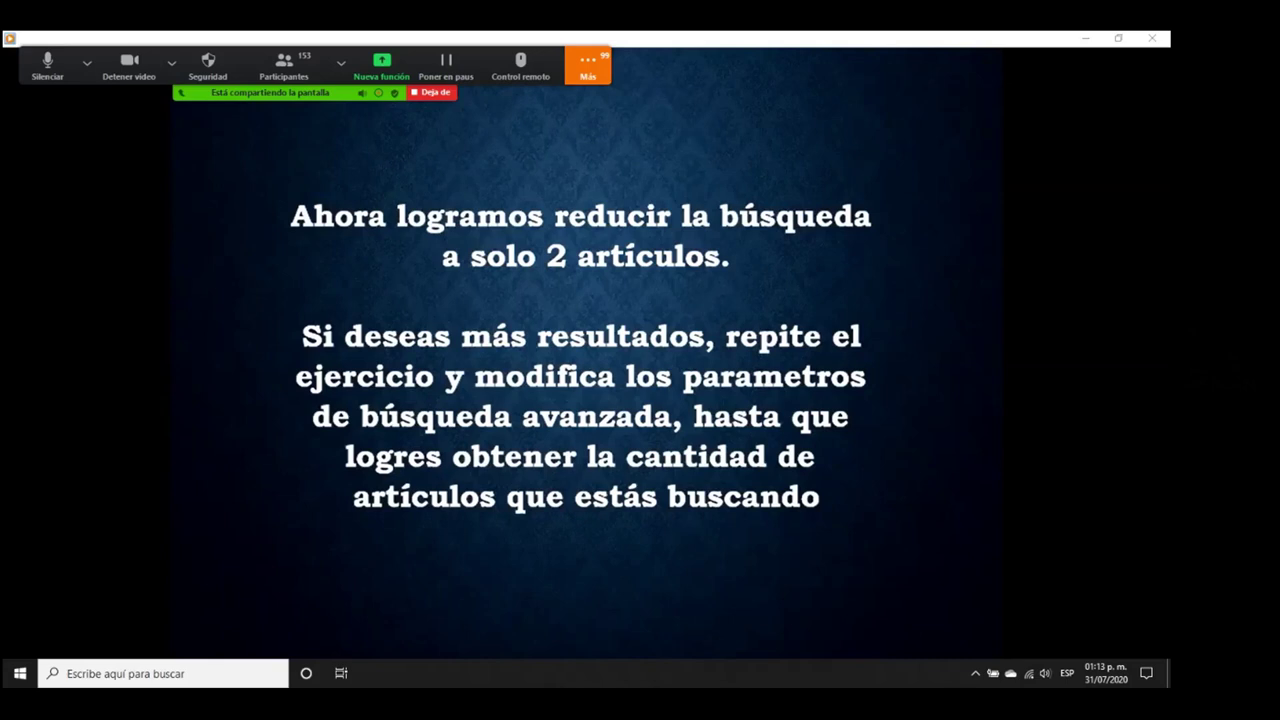
- Close the media player and reposition the Video folder window on the desktop
key("Right")
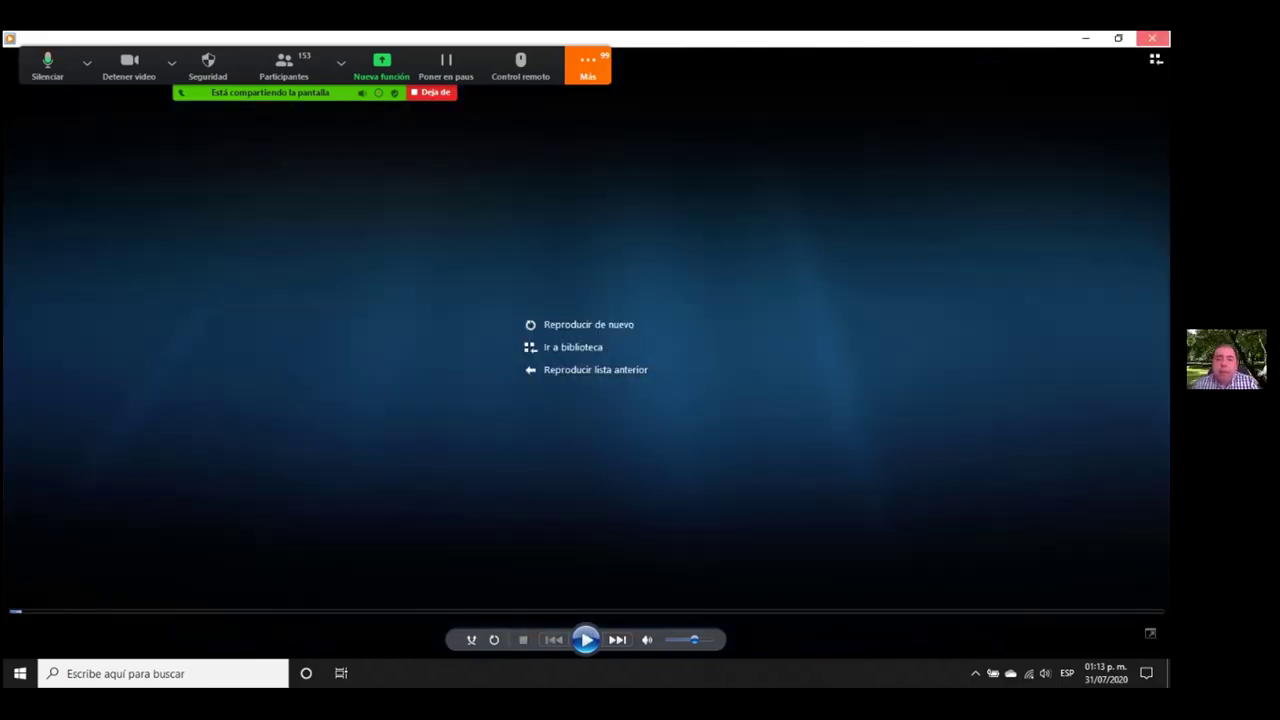
left_click(1152, 38)
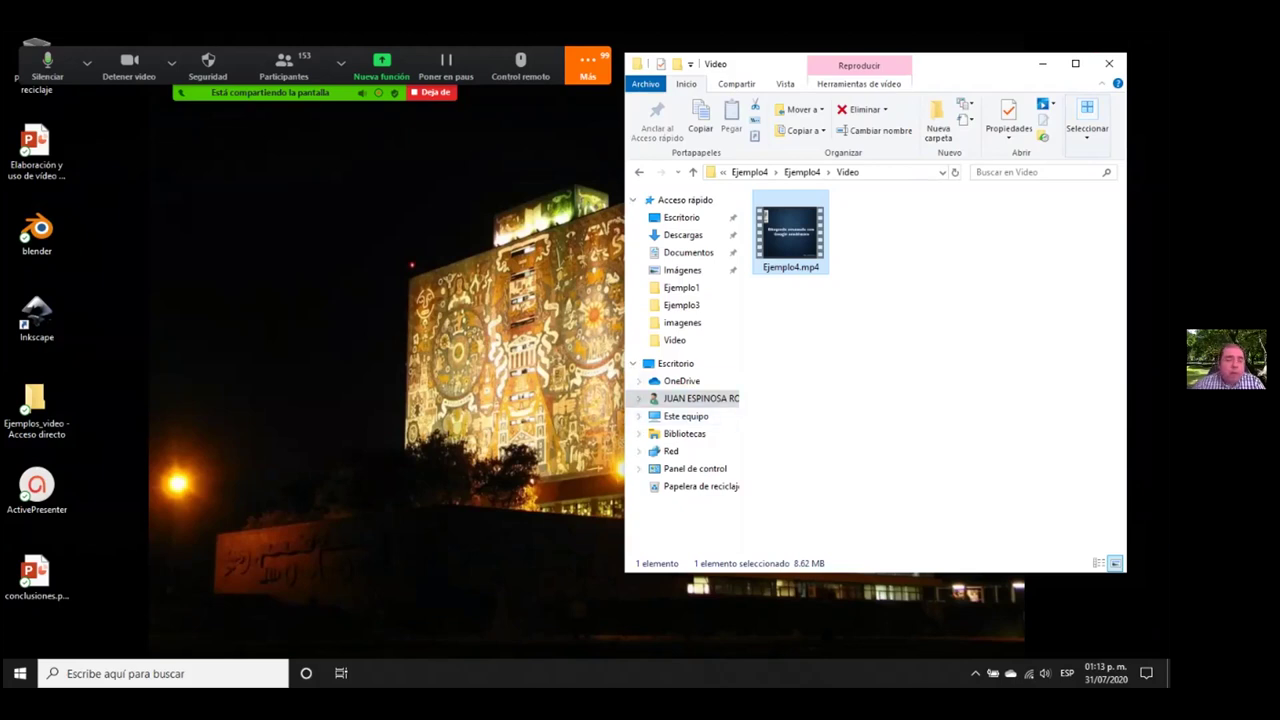
left_click_drag(967, 66, 998, 60)
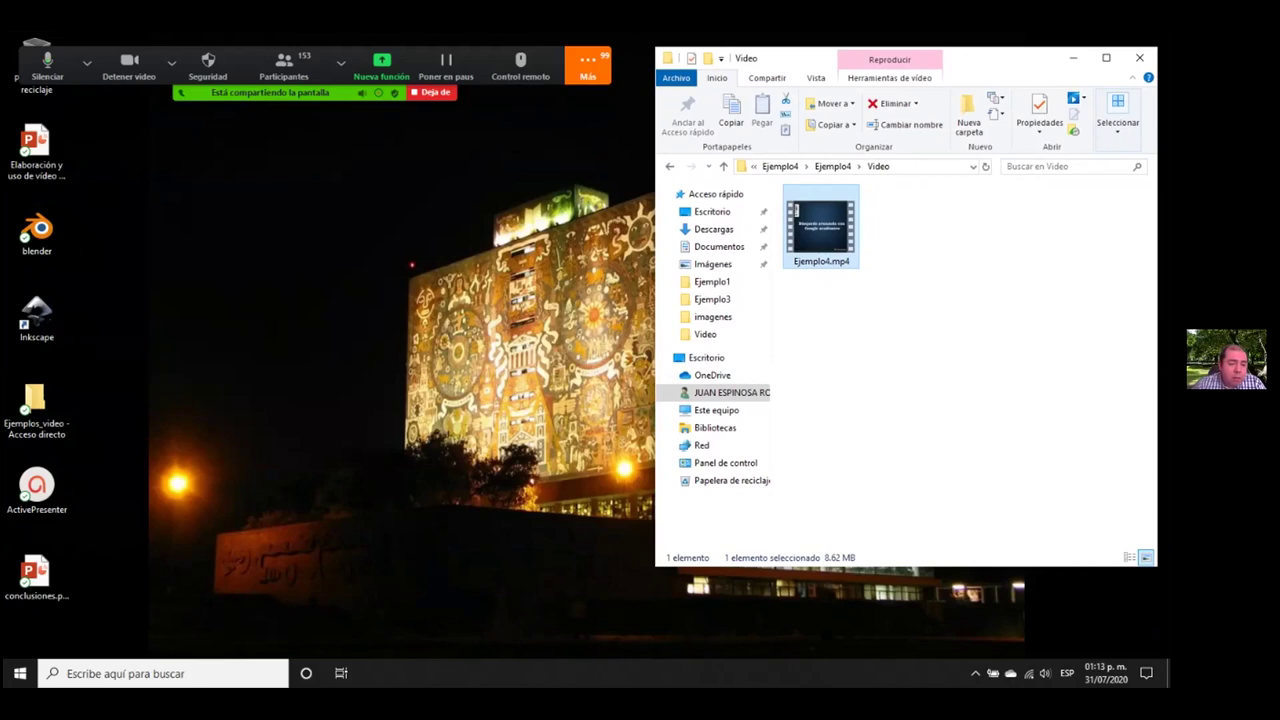
- Switch to ActivePresenter, create a new blank project and move the meeting toolbar away from the commands
double_click(37, 488)
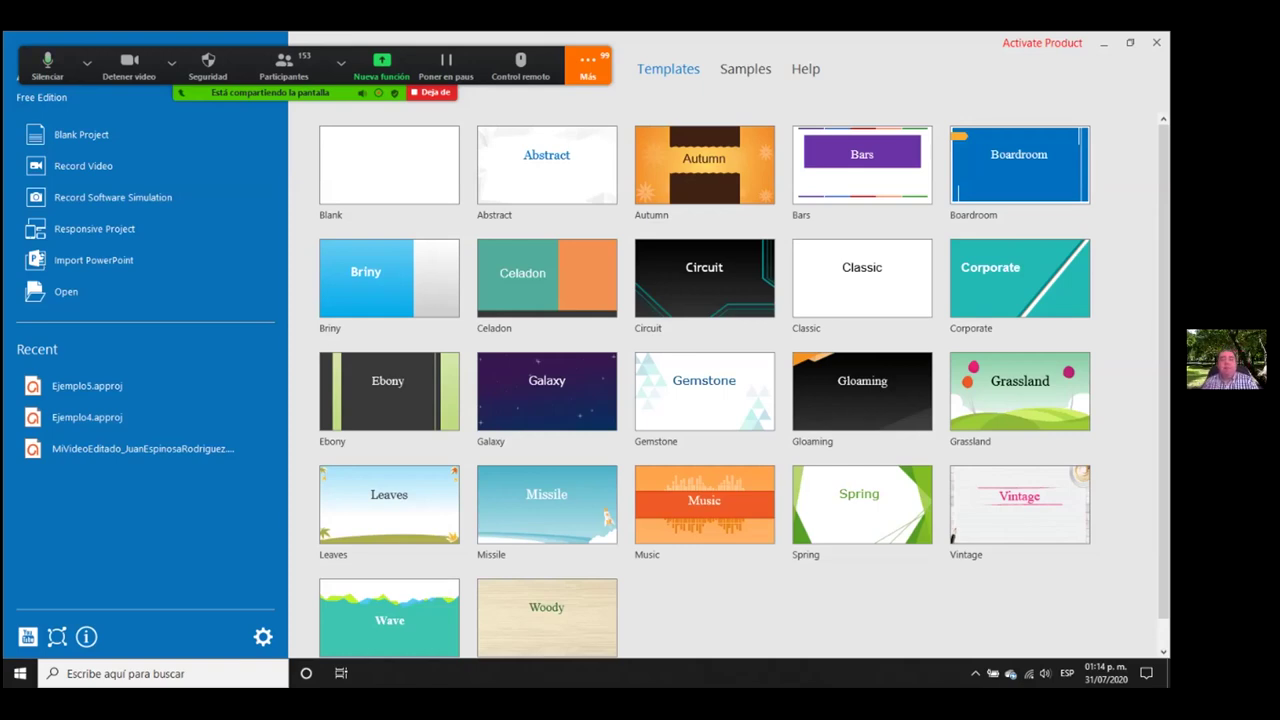
left_click(87, 62)
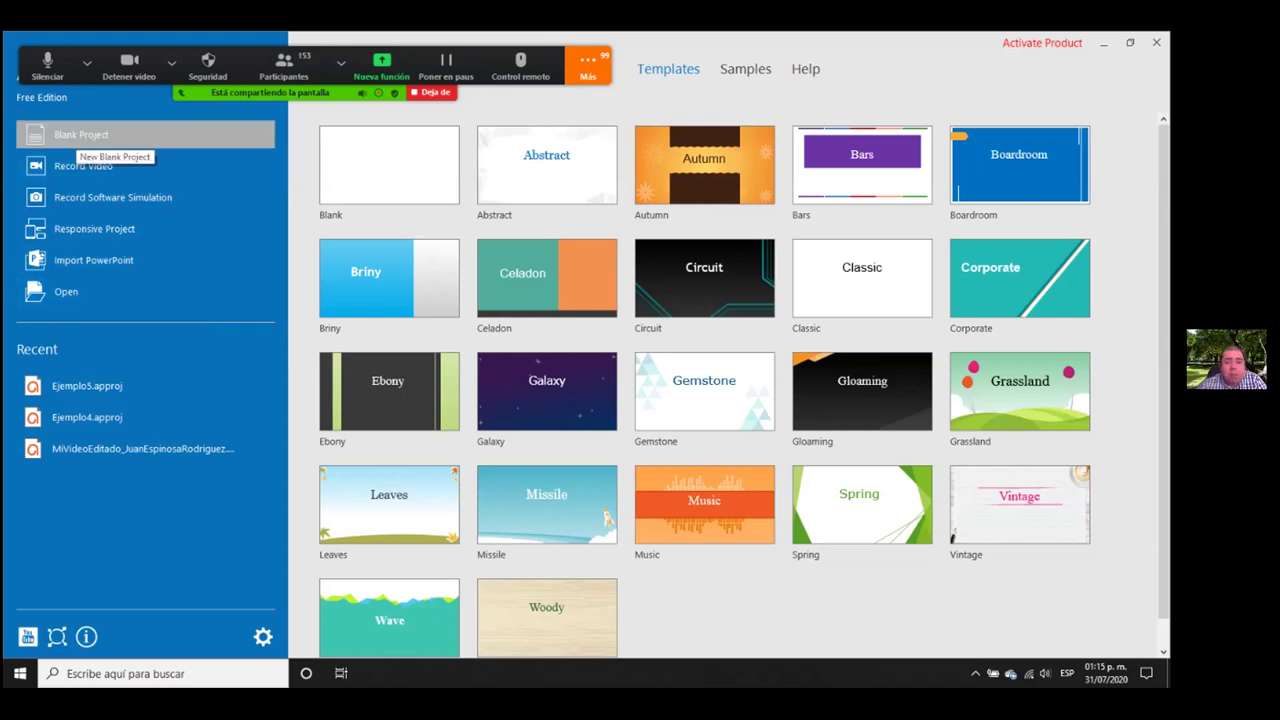
left_click(78, 136)
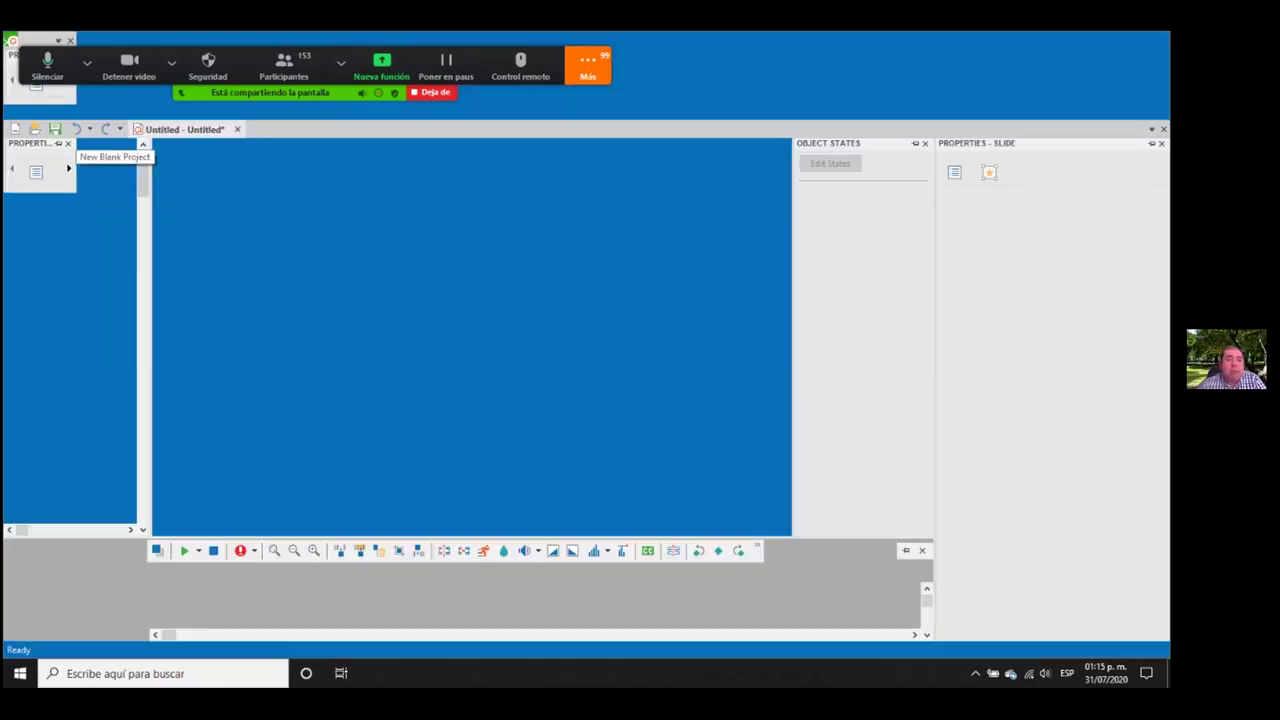
left_click(87, 63)
left_click_drag(28, 59, 557, 103)
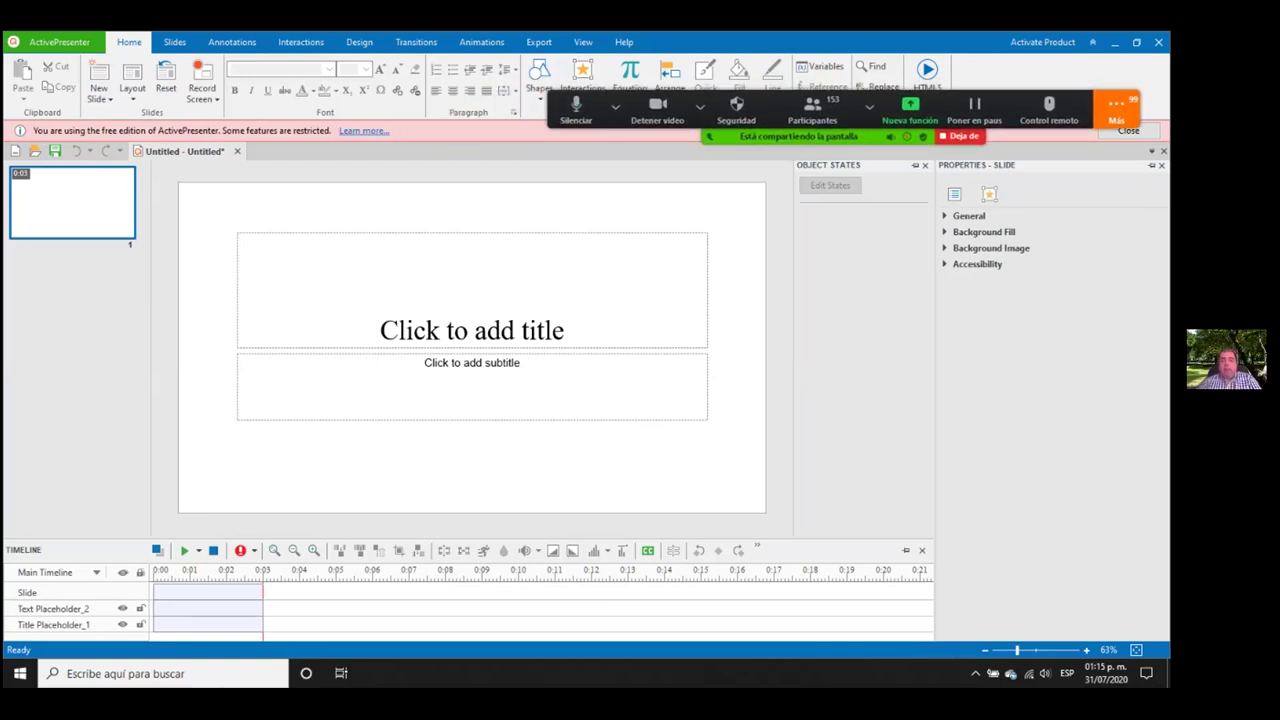
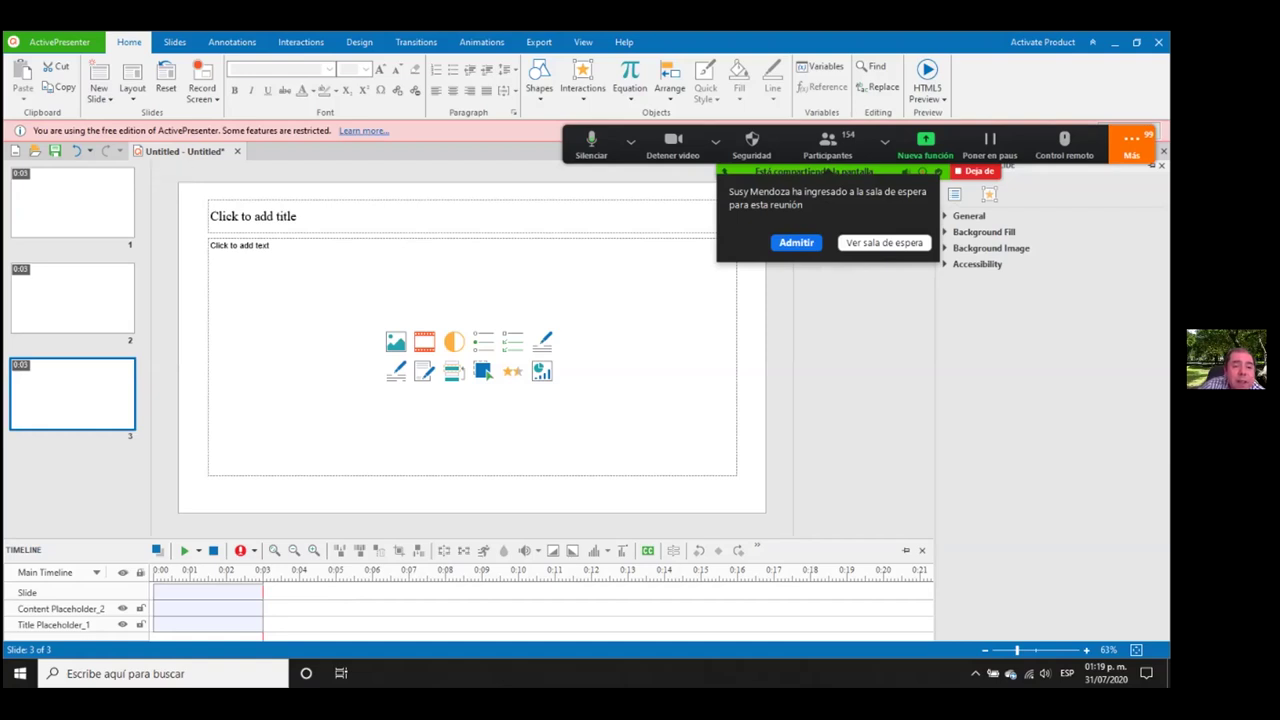
- Open the software simulation recorder and examine its full-screen, custom 1280 x 720 and application-lock options
left_click(202, 99)
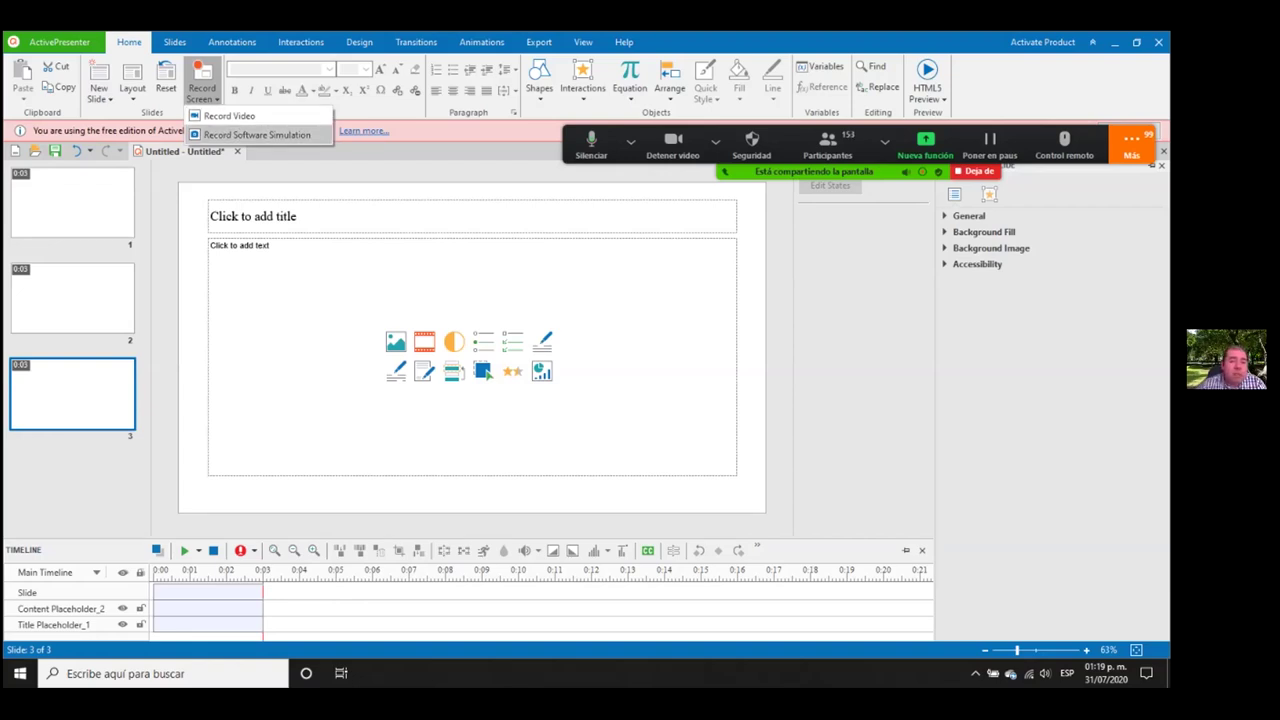
left_click(257, 134)
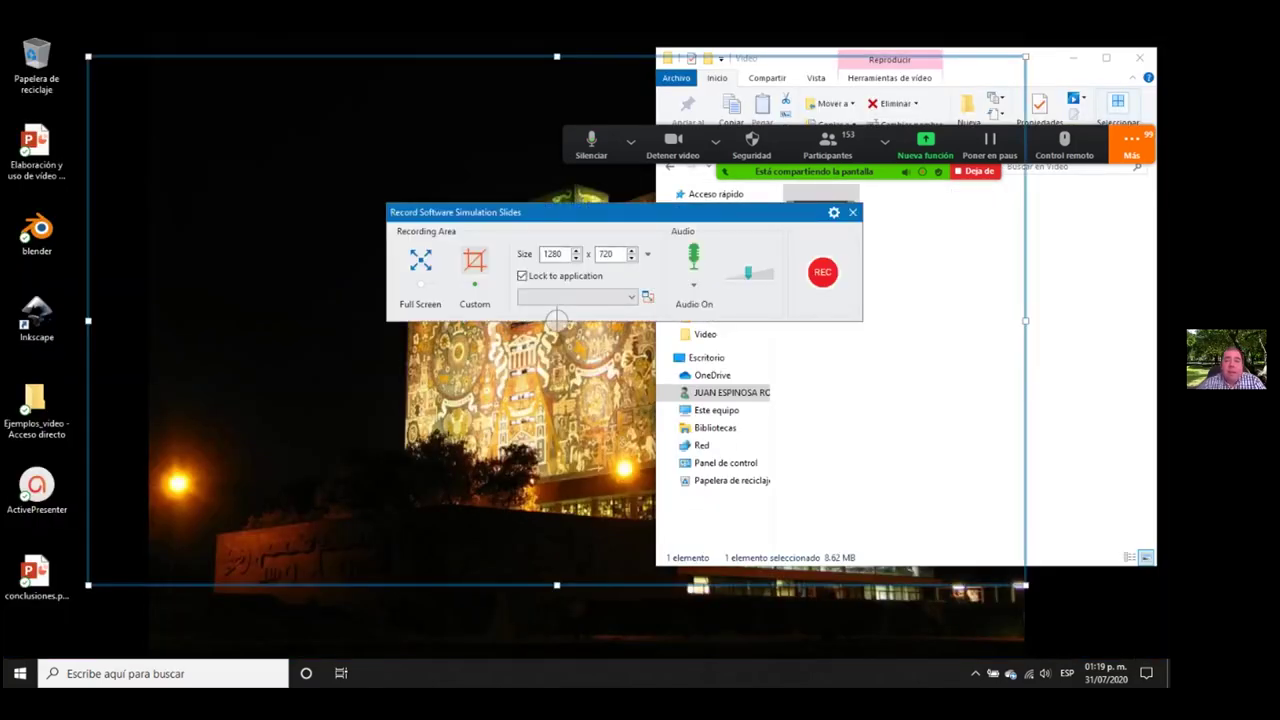
left_click_drag(612, 212, 582, 259)
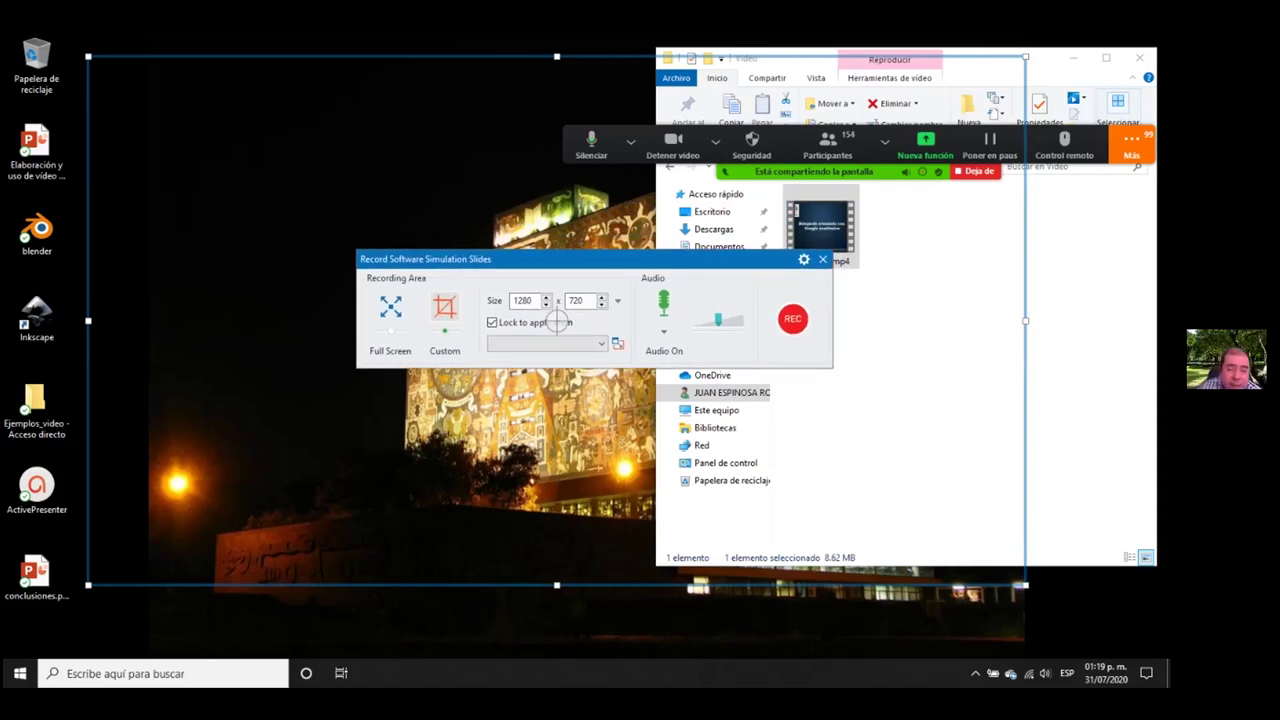
left_click(390, 308)
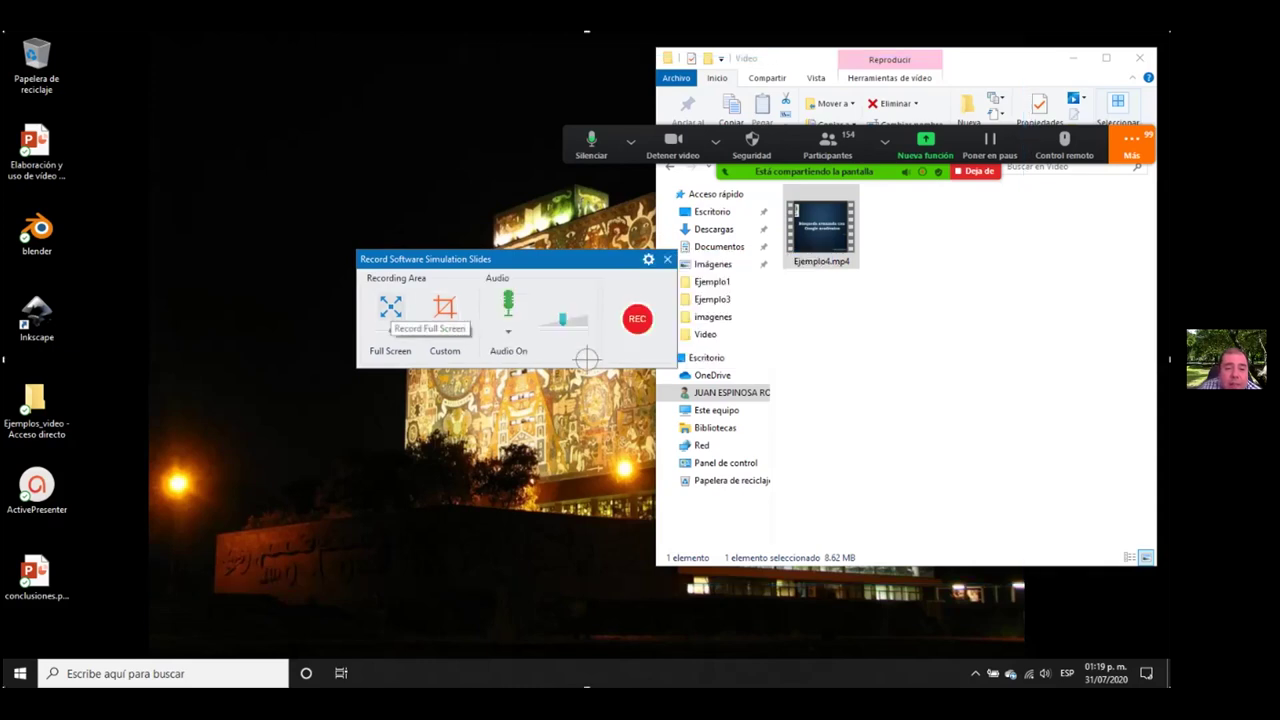
left_click(444, 307)
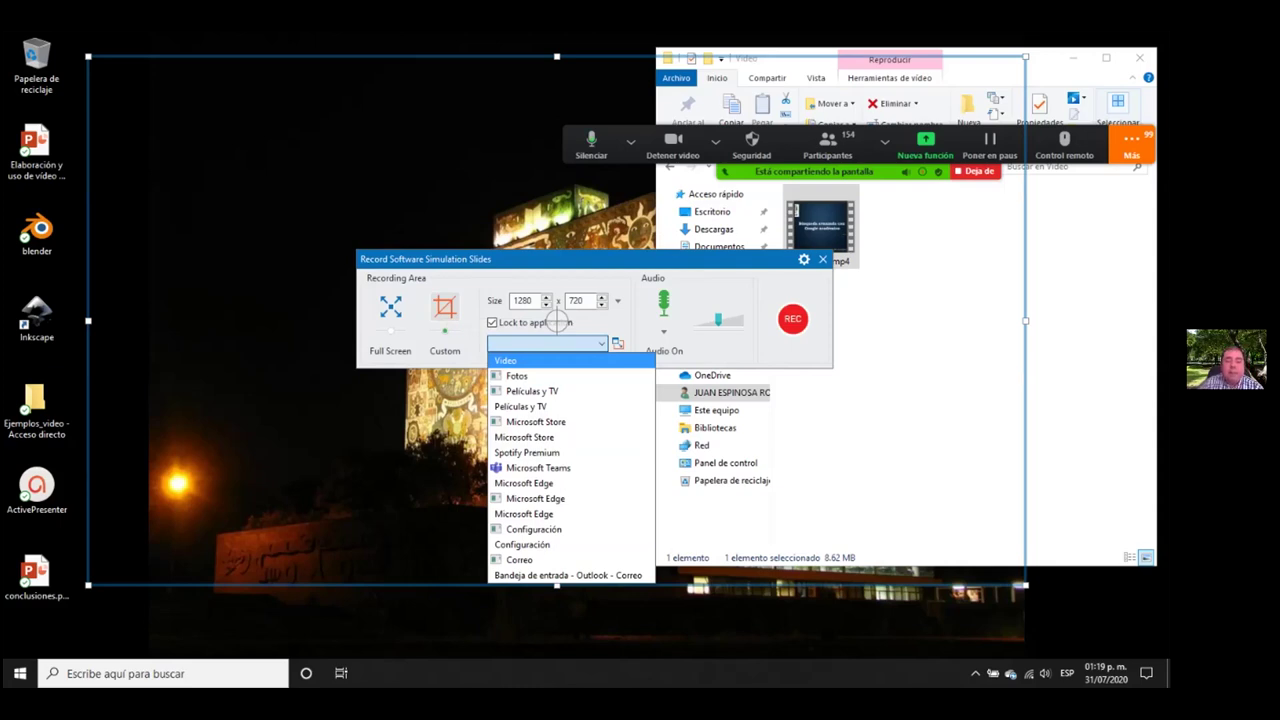
key("Escape")
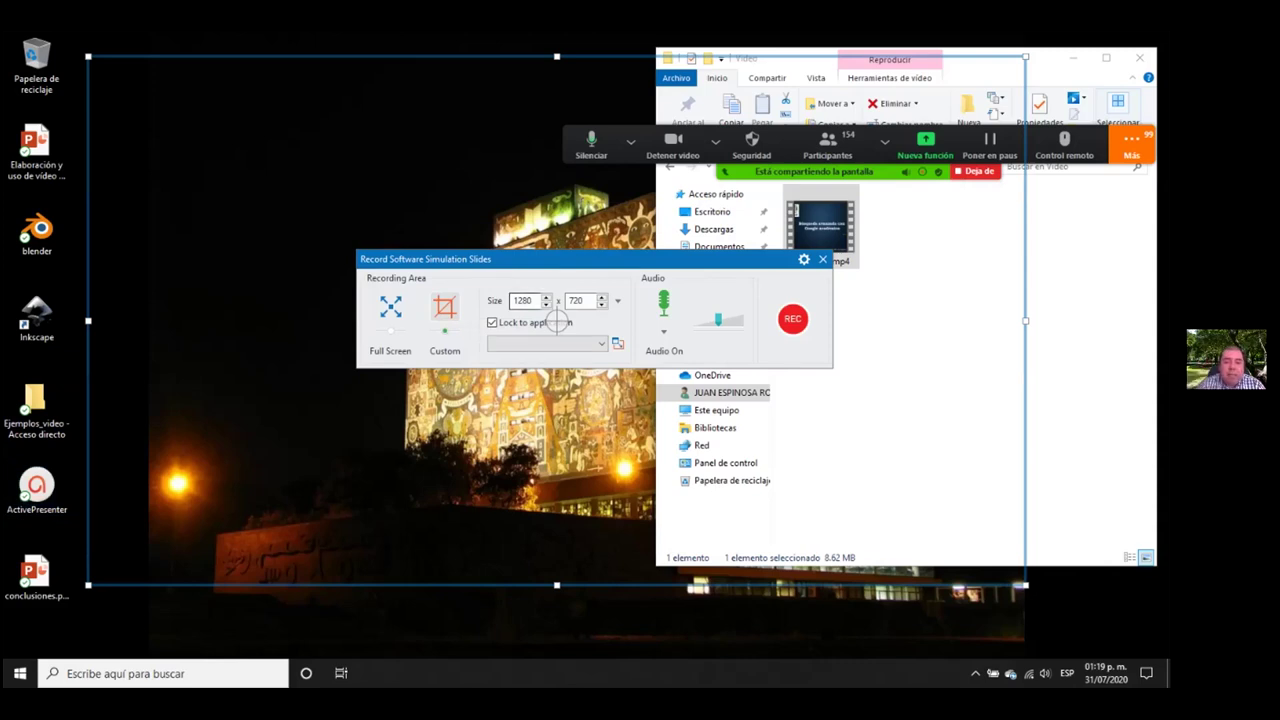
left_click(570, 300)
left_click(523, 300)
left_click(580, 300)
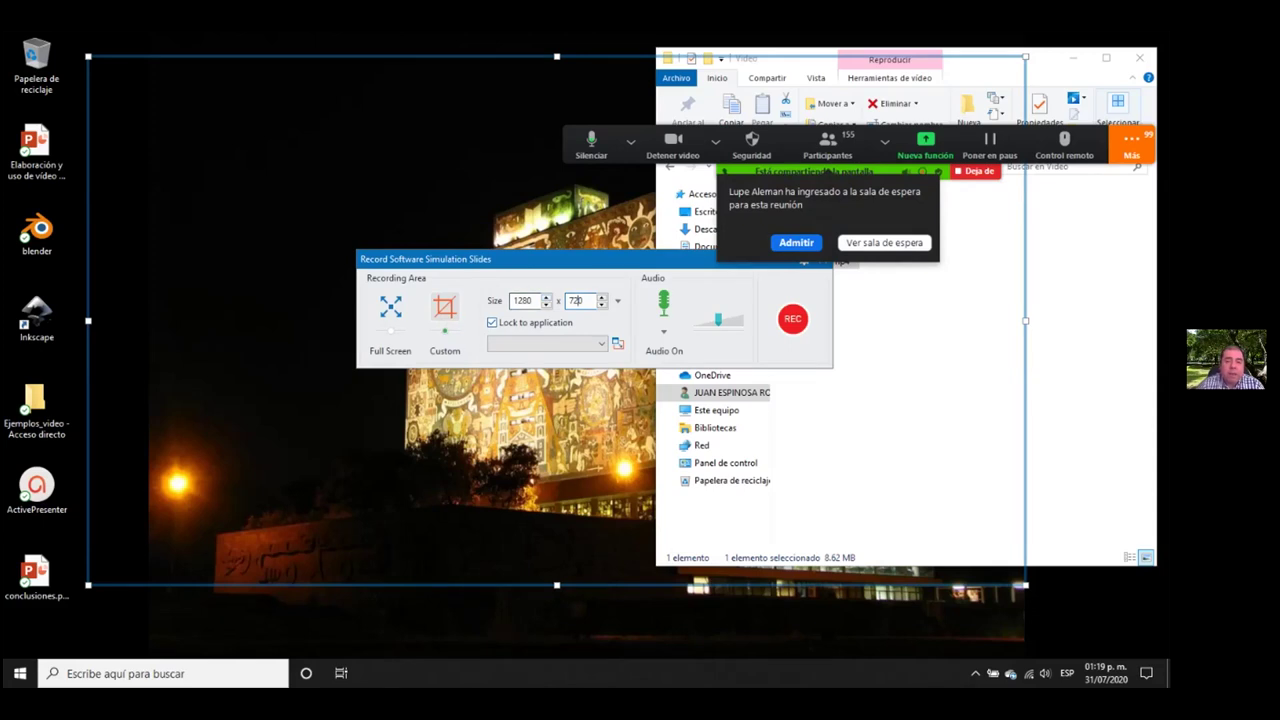
- Narrow the custom recording area to 767 x 720 and open Google Chrome in a non-maximized window
left_click_drag(88, 320, 462, 320)
left_click(19, 673)
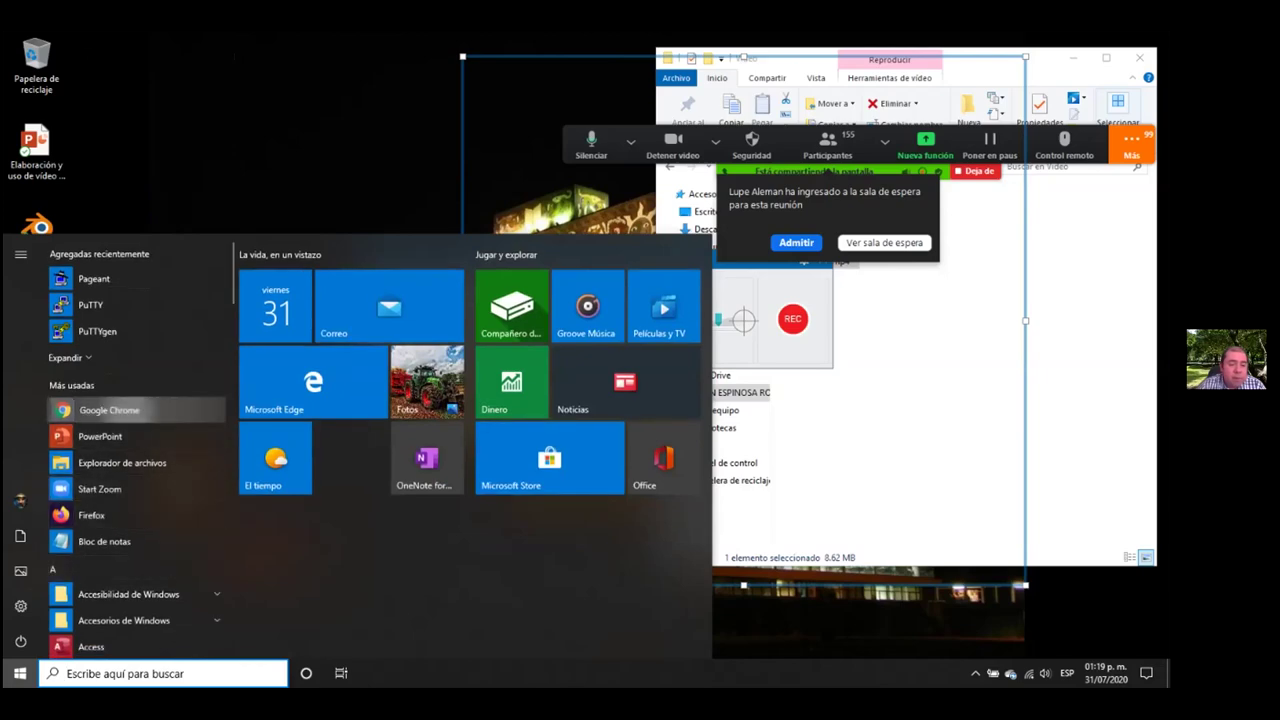
left_click(108, 410)
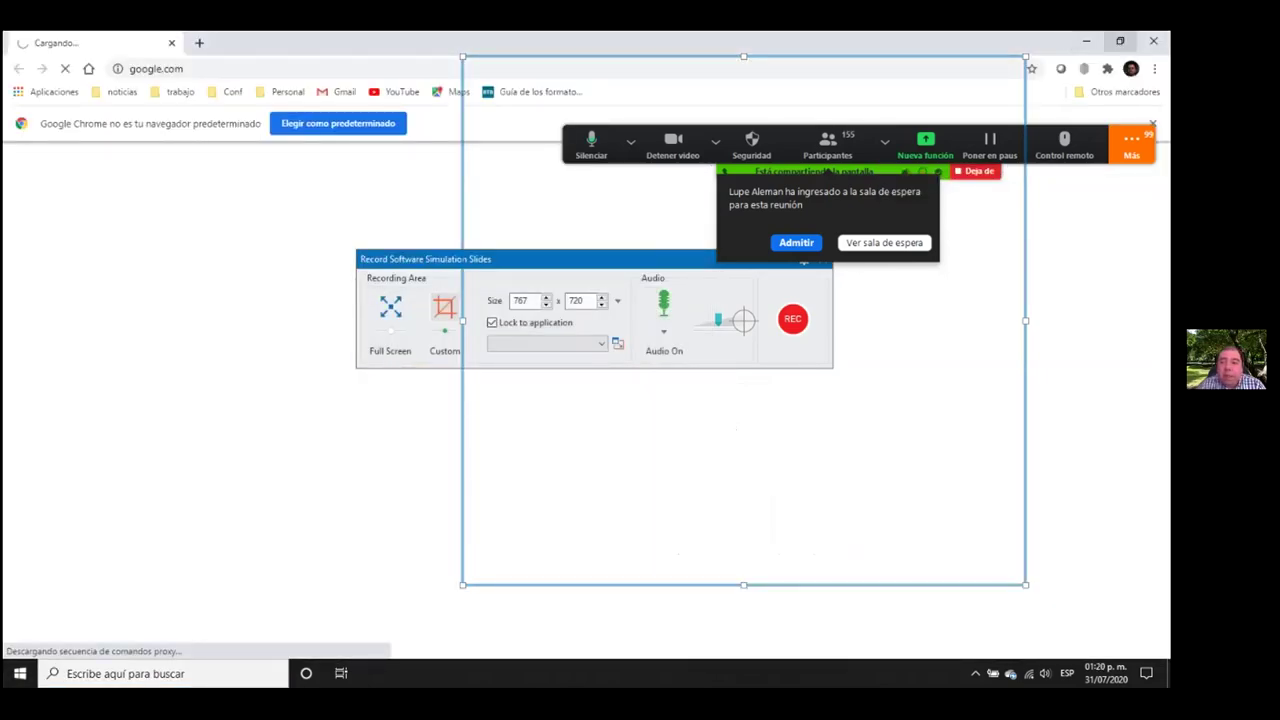
left_click(1120, 41)
left_click_drag(368, 82, 364, 109)
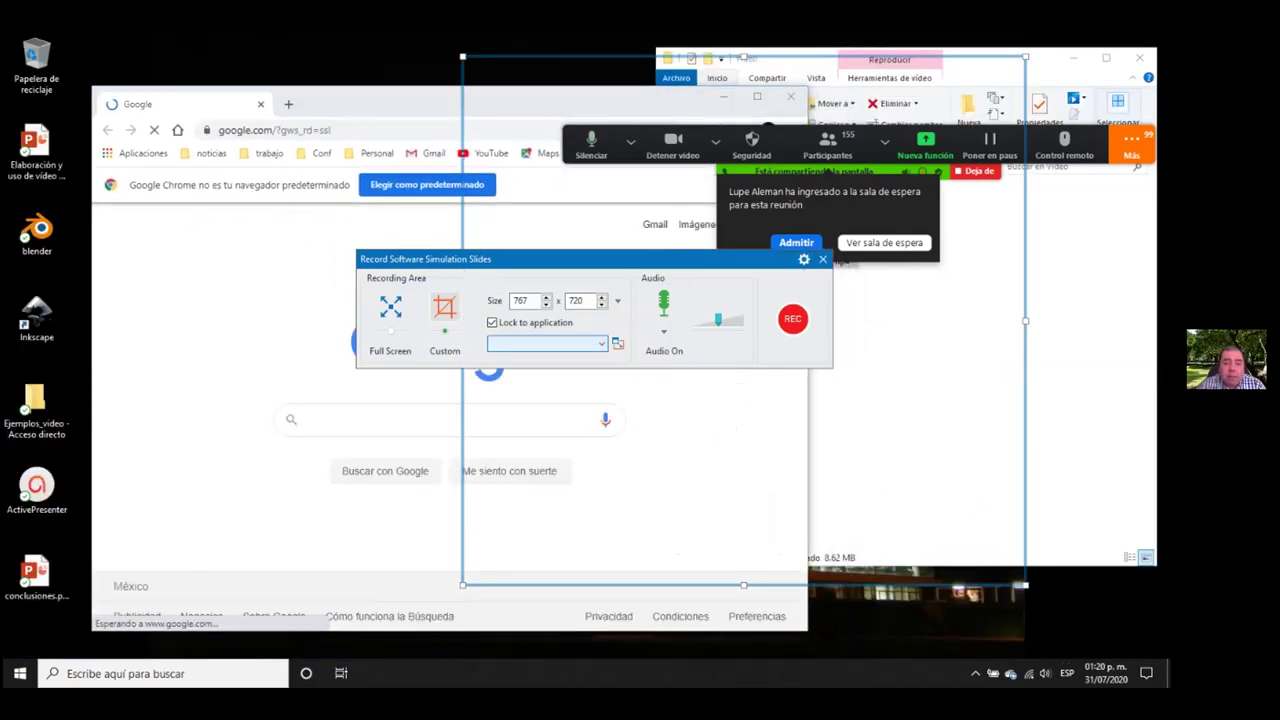
- Lock the recording area to the Google Chrome window, and close the recorder without recording
left_click(546, 343)
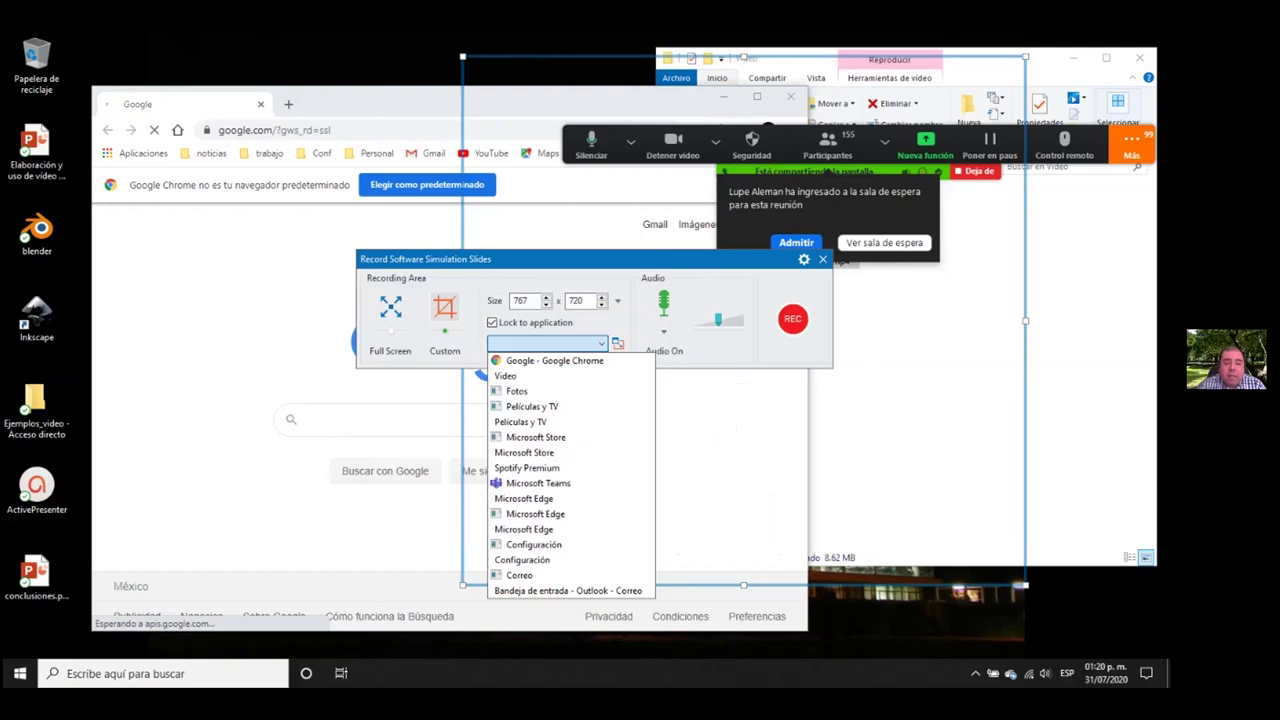
key("Return")
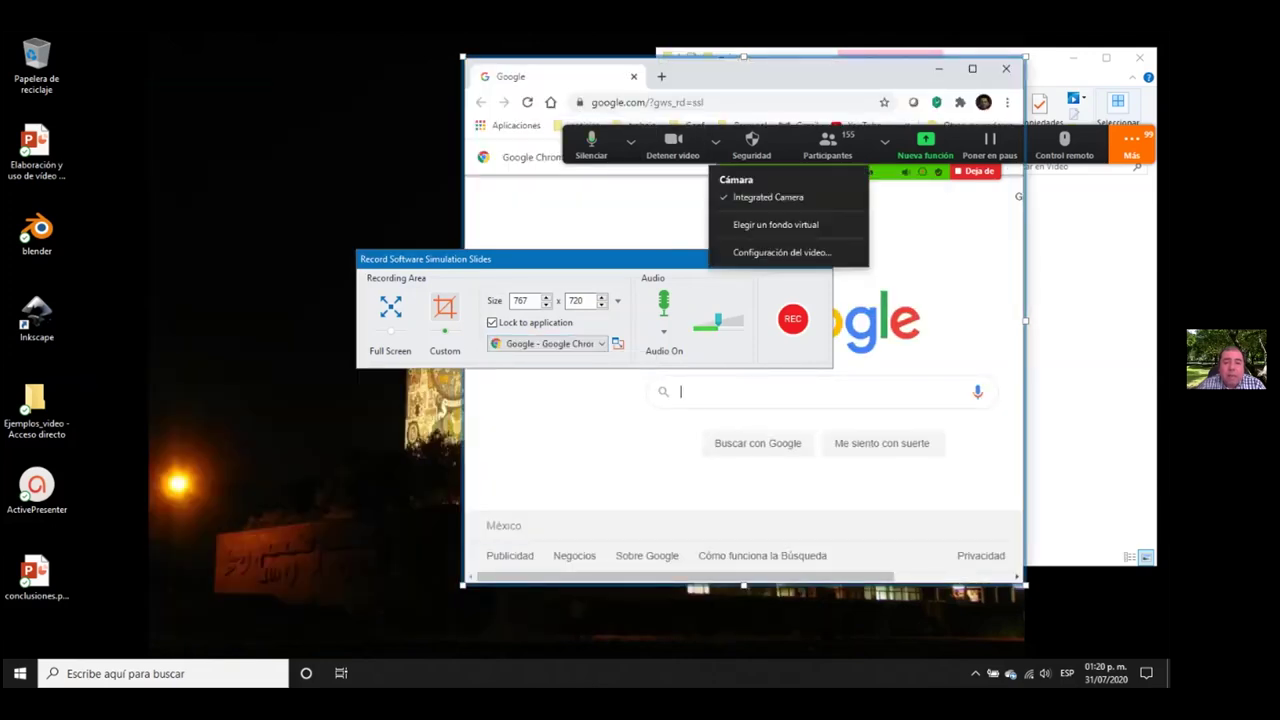
left_click(716, 142)
left_click(680, 391)
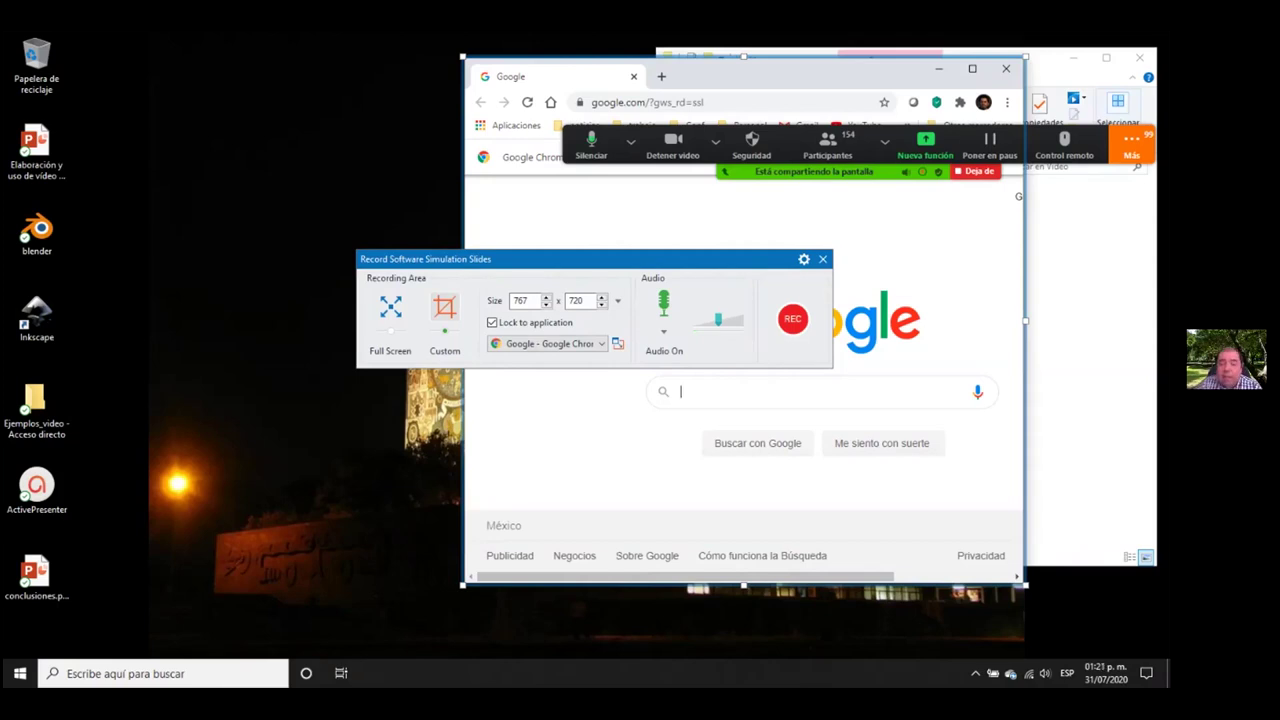
key("Escape")
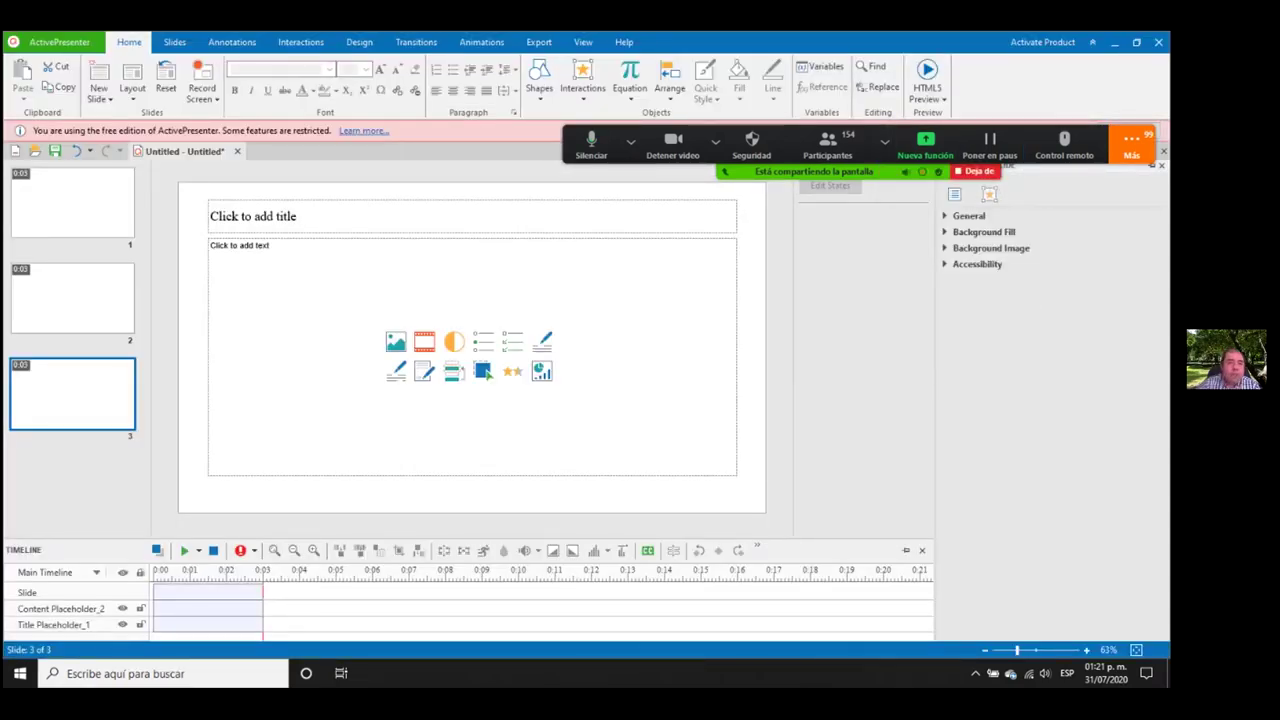
- Open the recent project Ejemplo5.approj
left_click(59, 42)
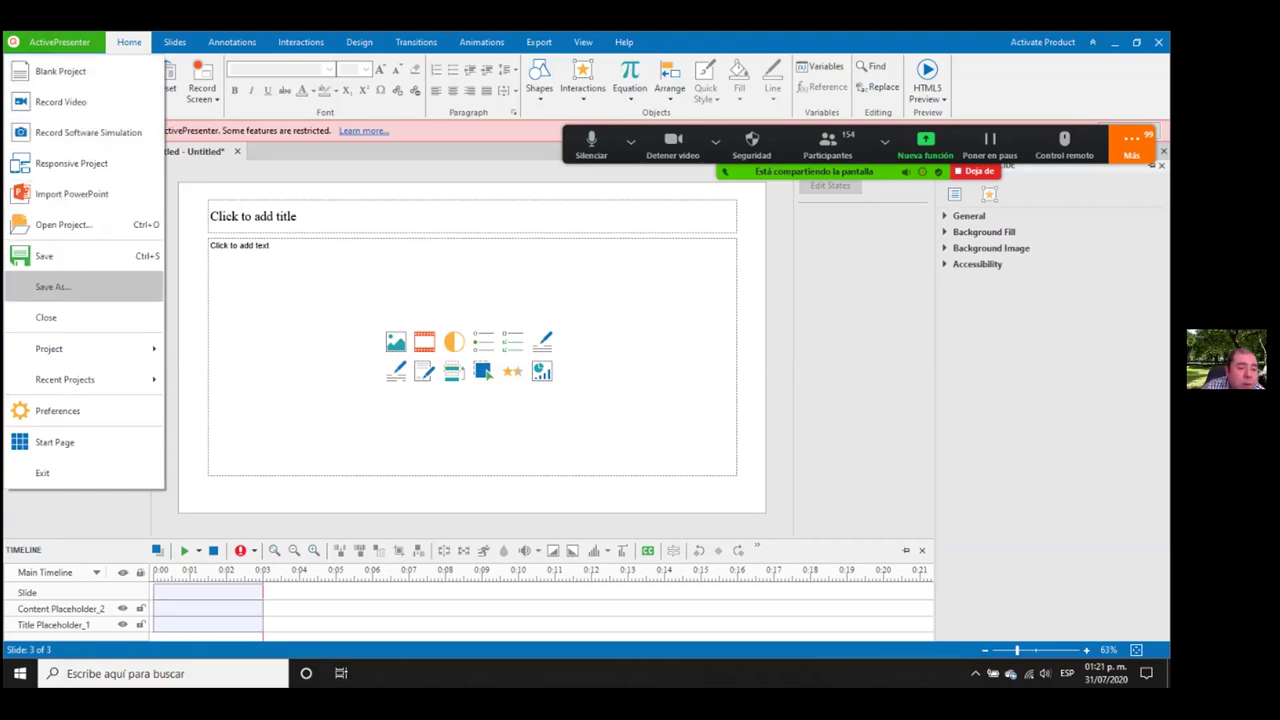
mouse_move(84, 348)
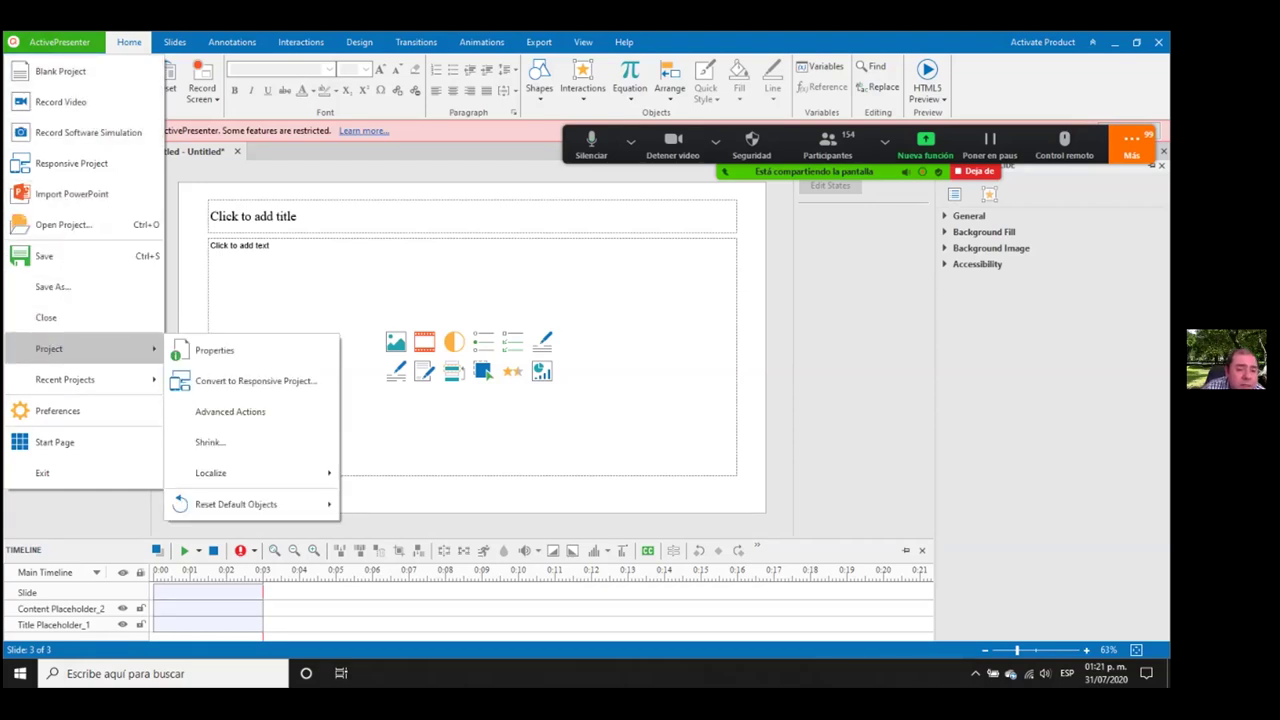
mouse_move(65, 379)
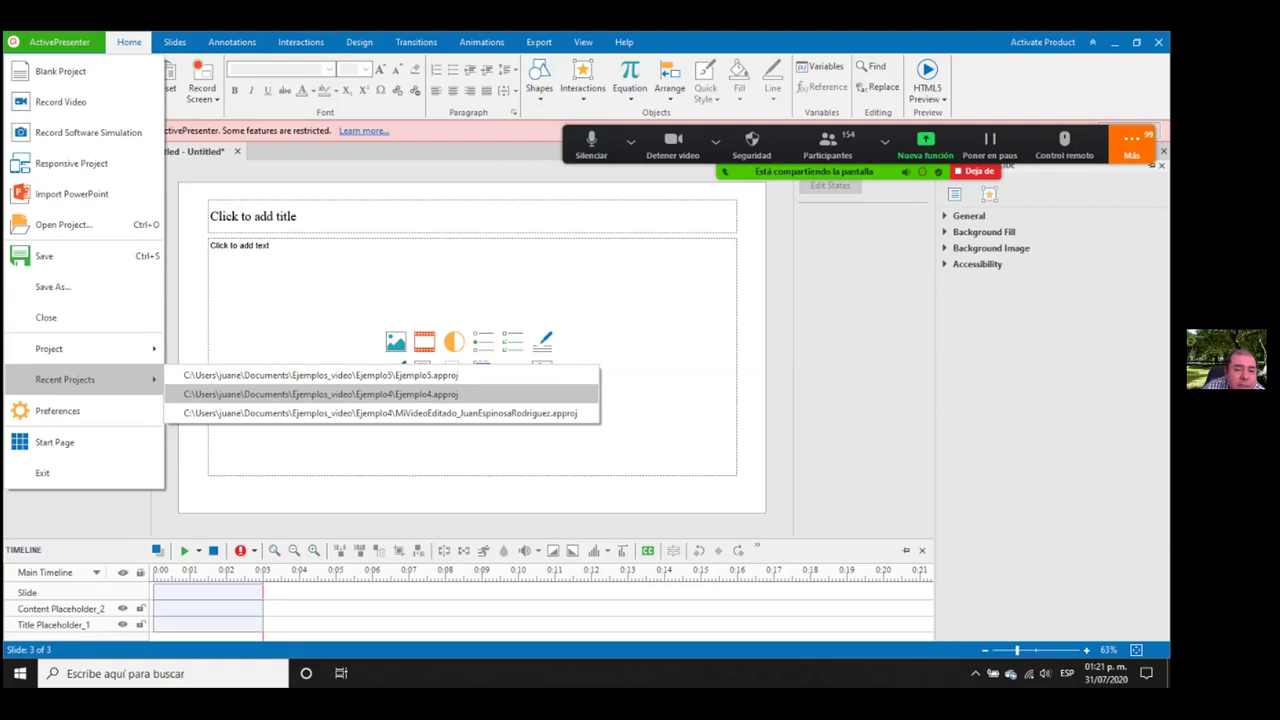
left_click(320, 394)
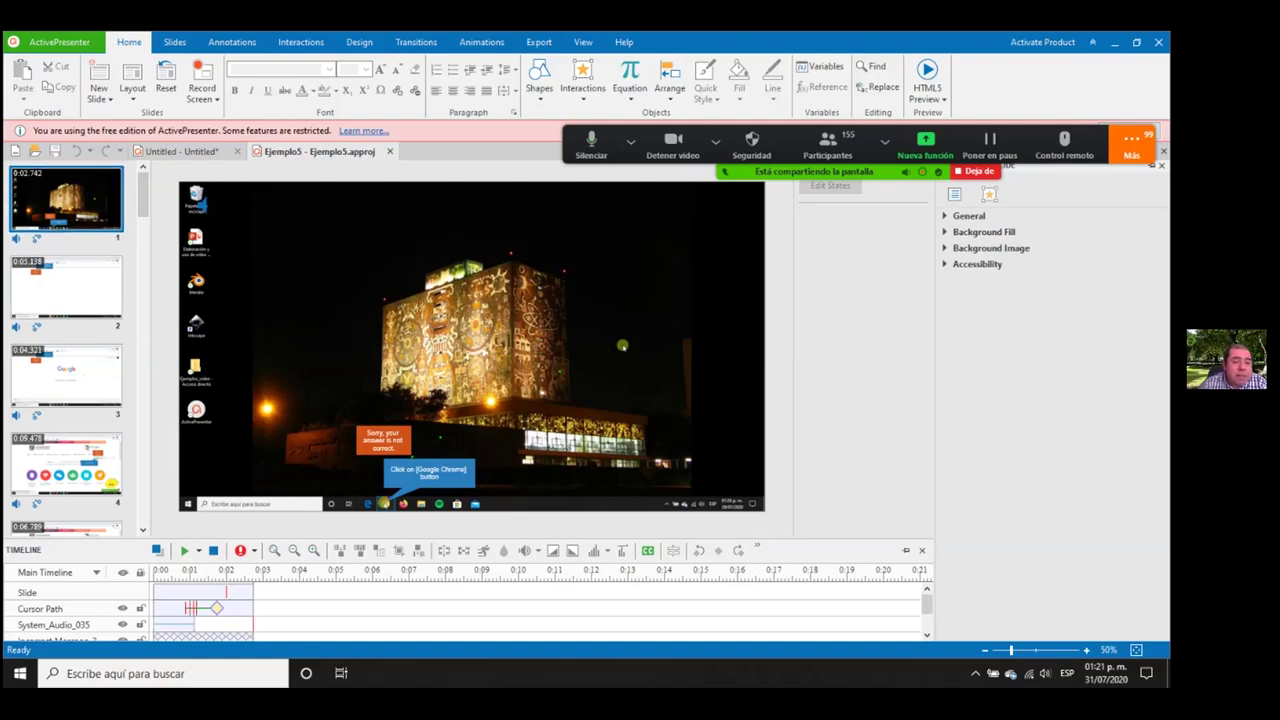
- Review the first two recorded slides of Ejemplo5 and preview slide 2 from the timeline
left_click(88, 296)
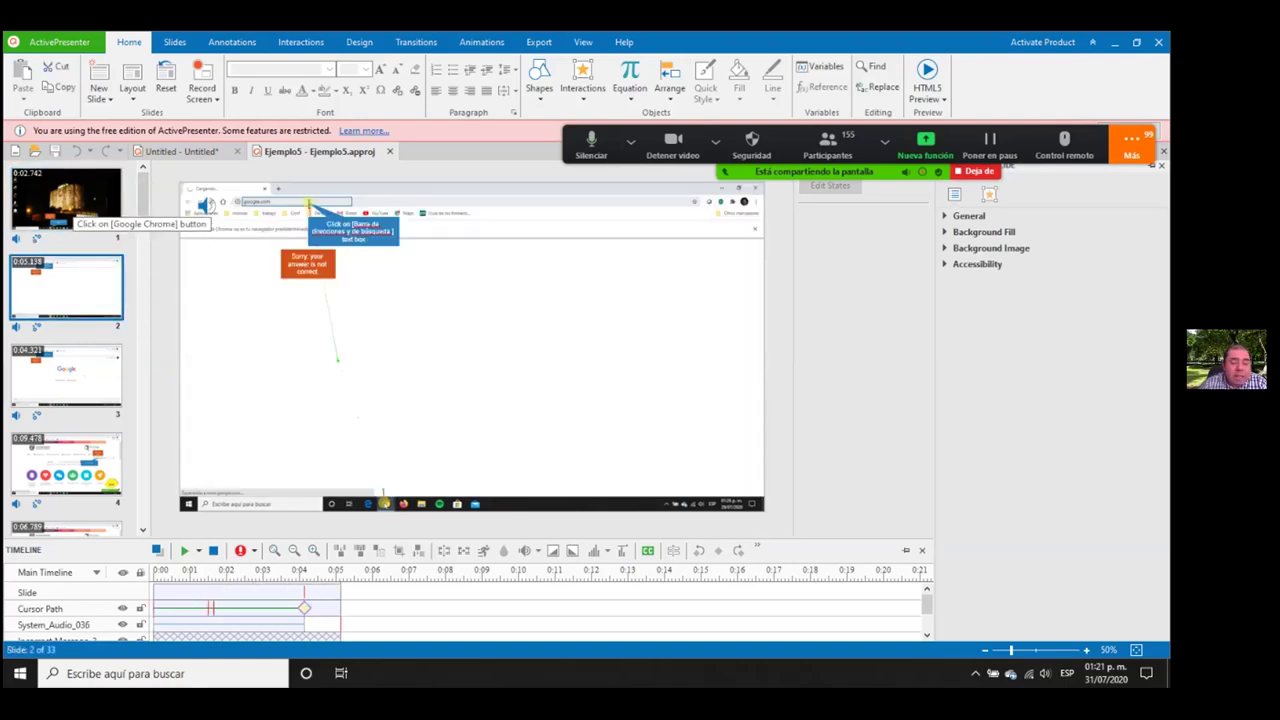
left_click(70, 212)
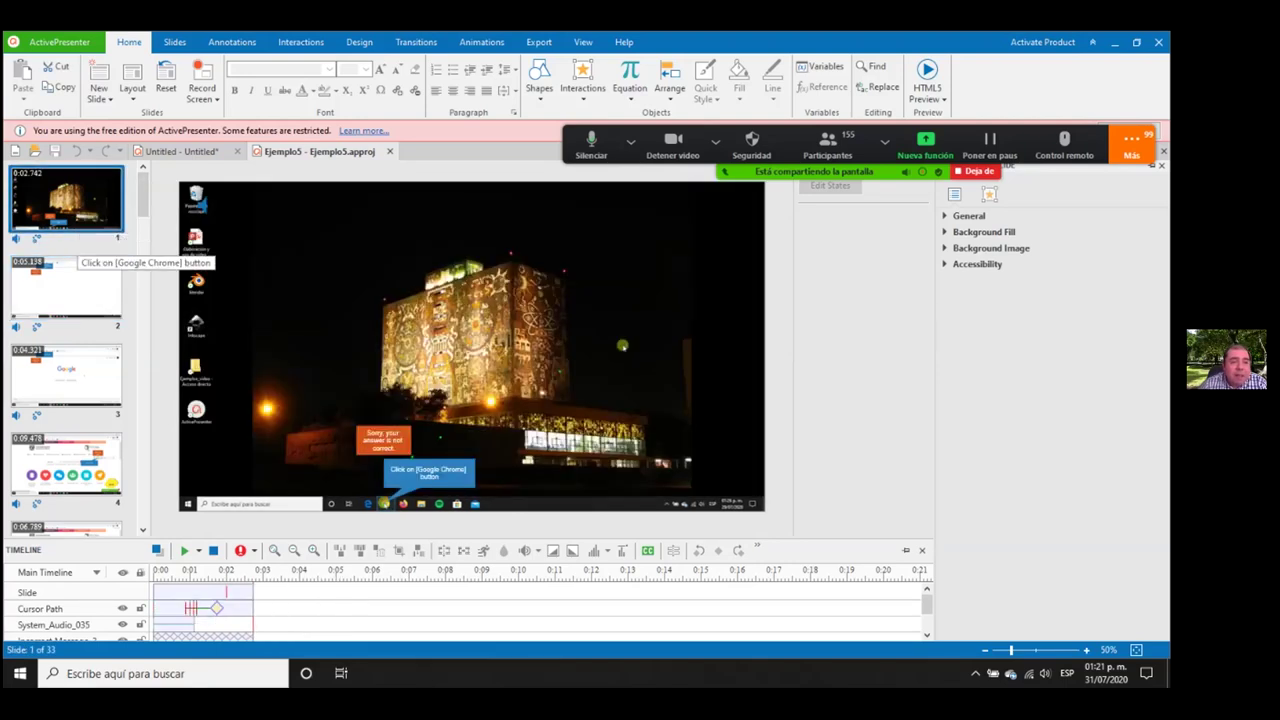
left_click(72, 298)
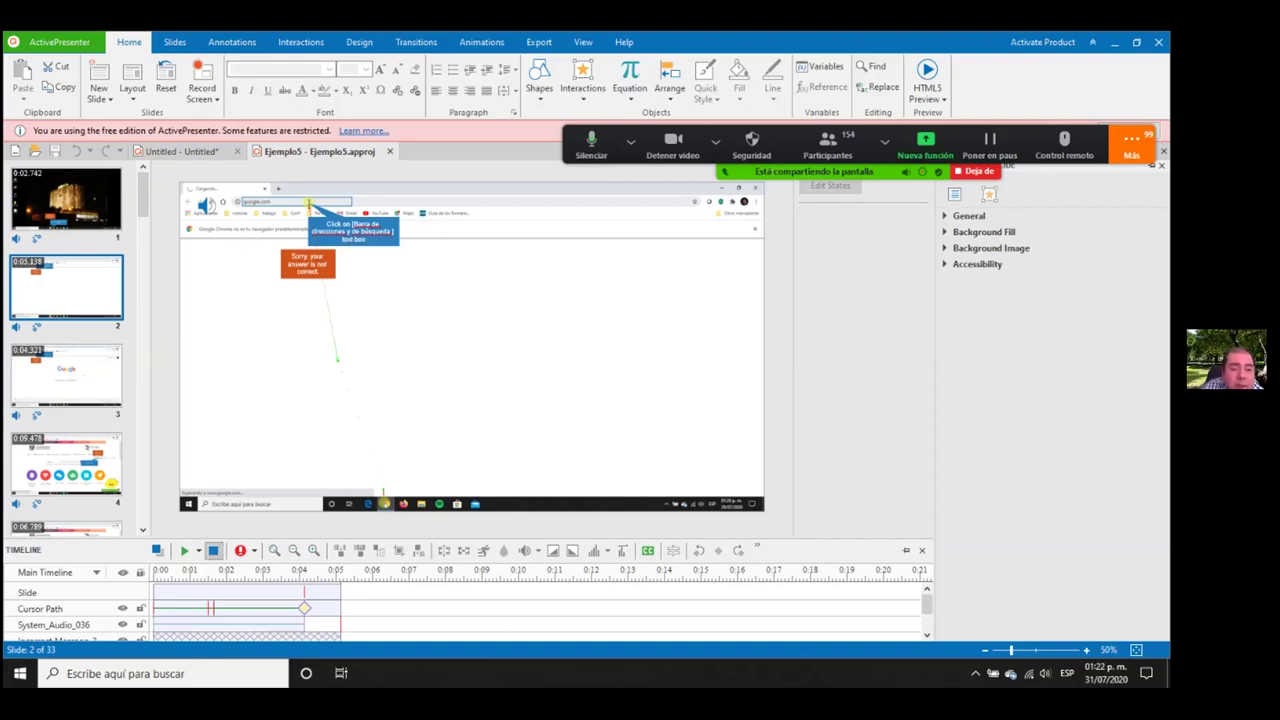
left_click(184, 551)
- Replace the blue callout's text on slide 2 with "Haz click en la barra de búsqueda del navegador"
left_click(352, 231)
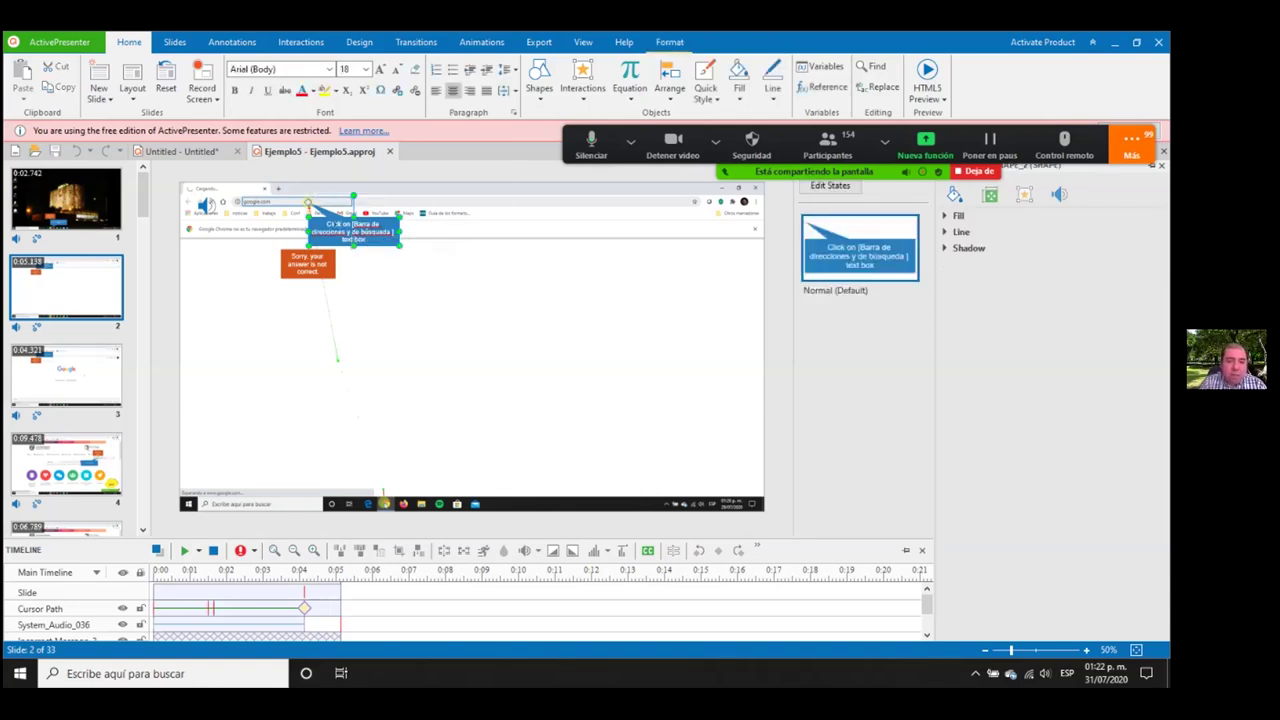
left_click(352, 231)
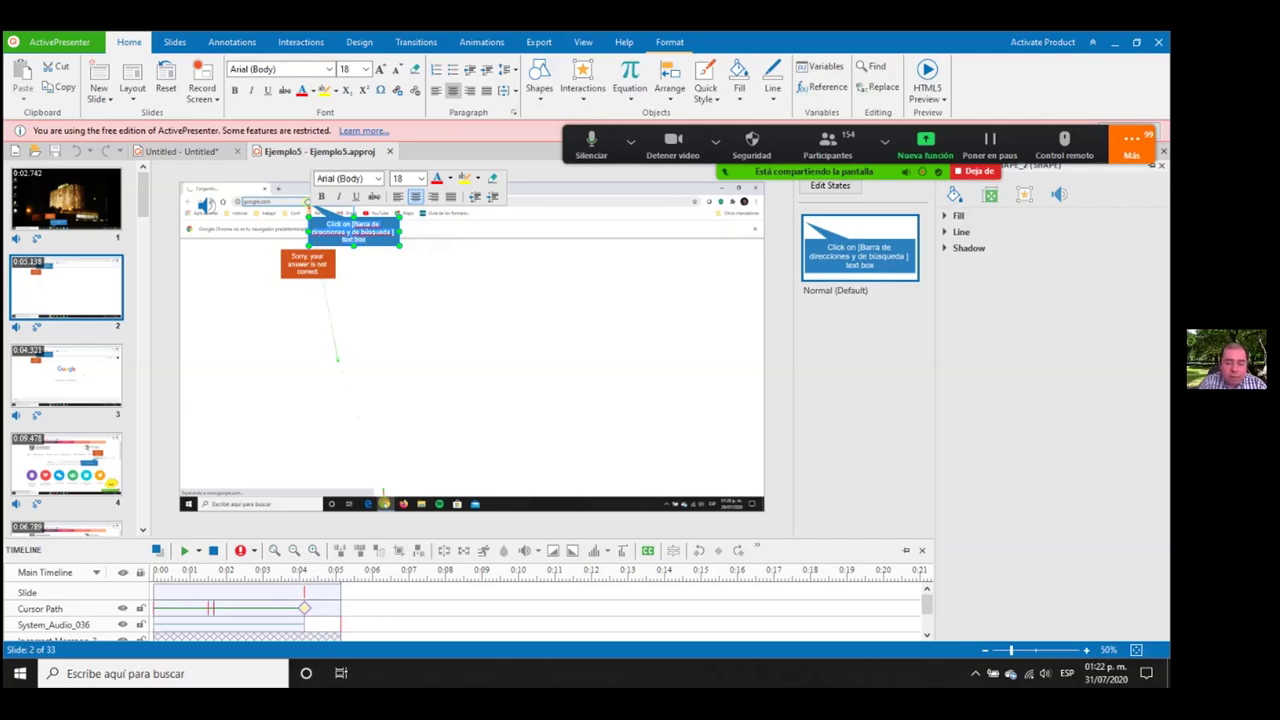
type("Haz click")
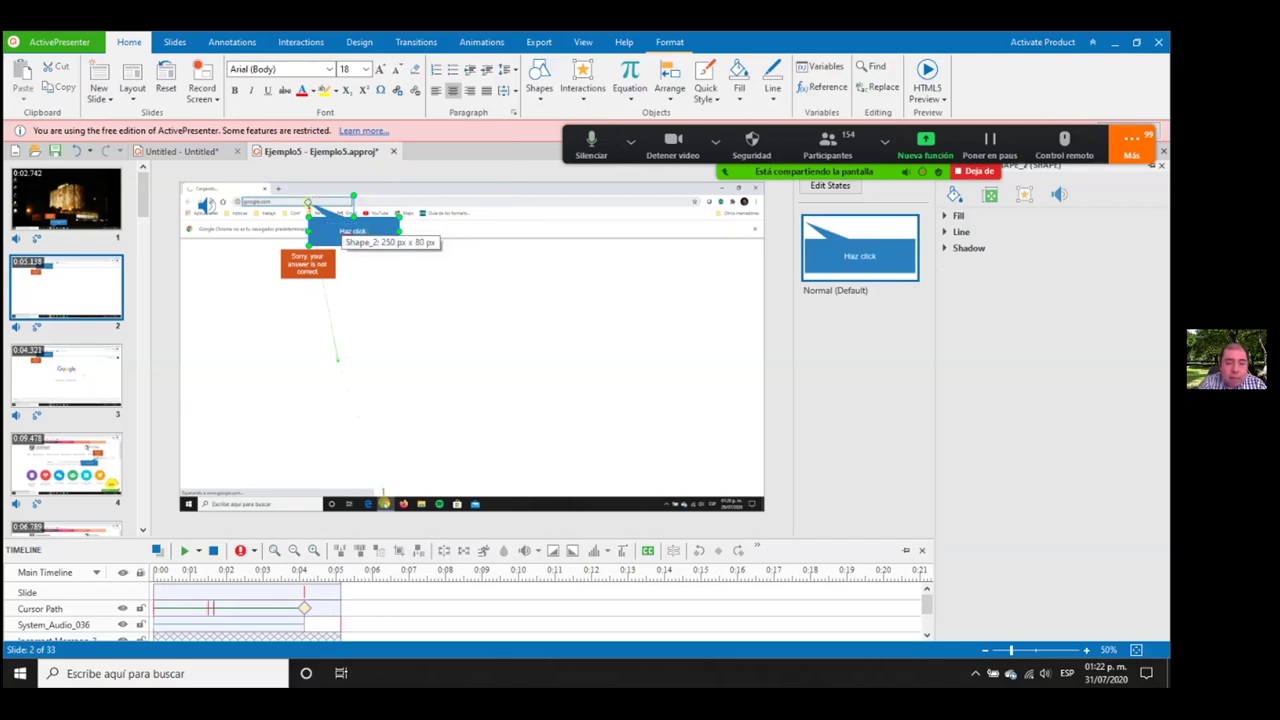
type(" en la barra de búsqueda del navegador")
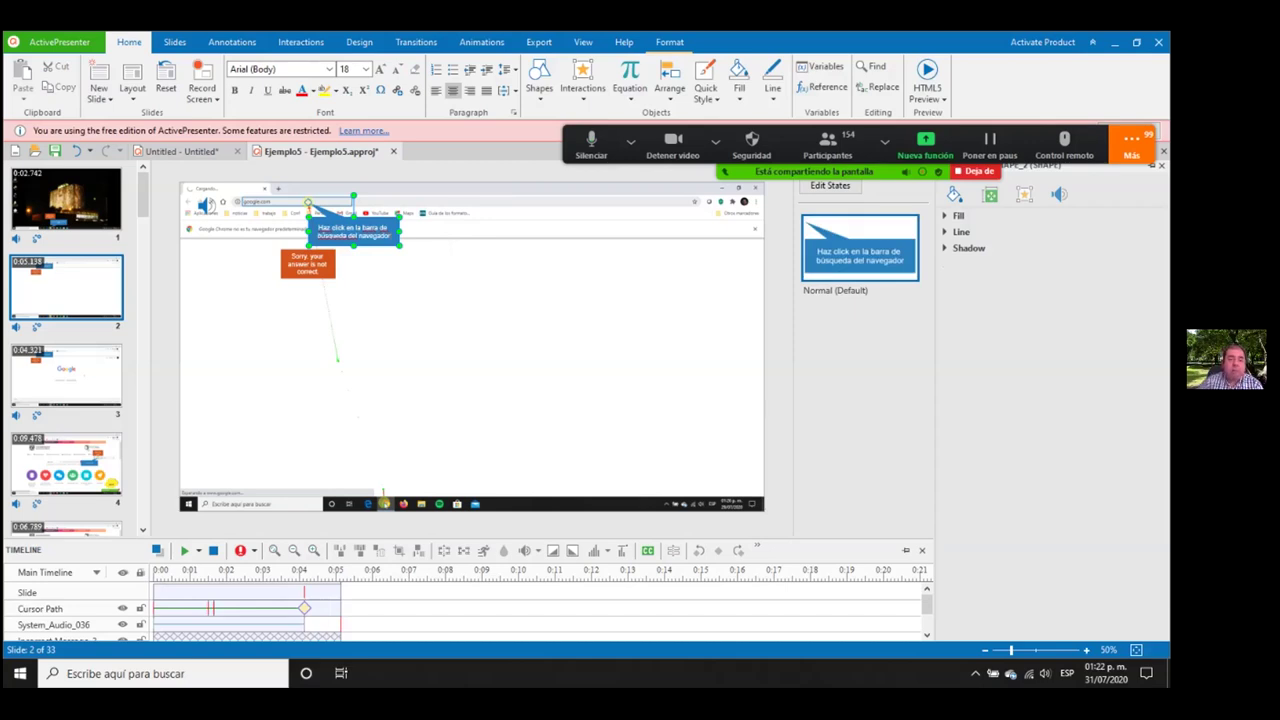
key("Escape")
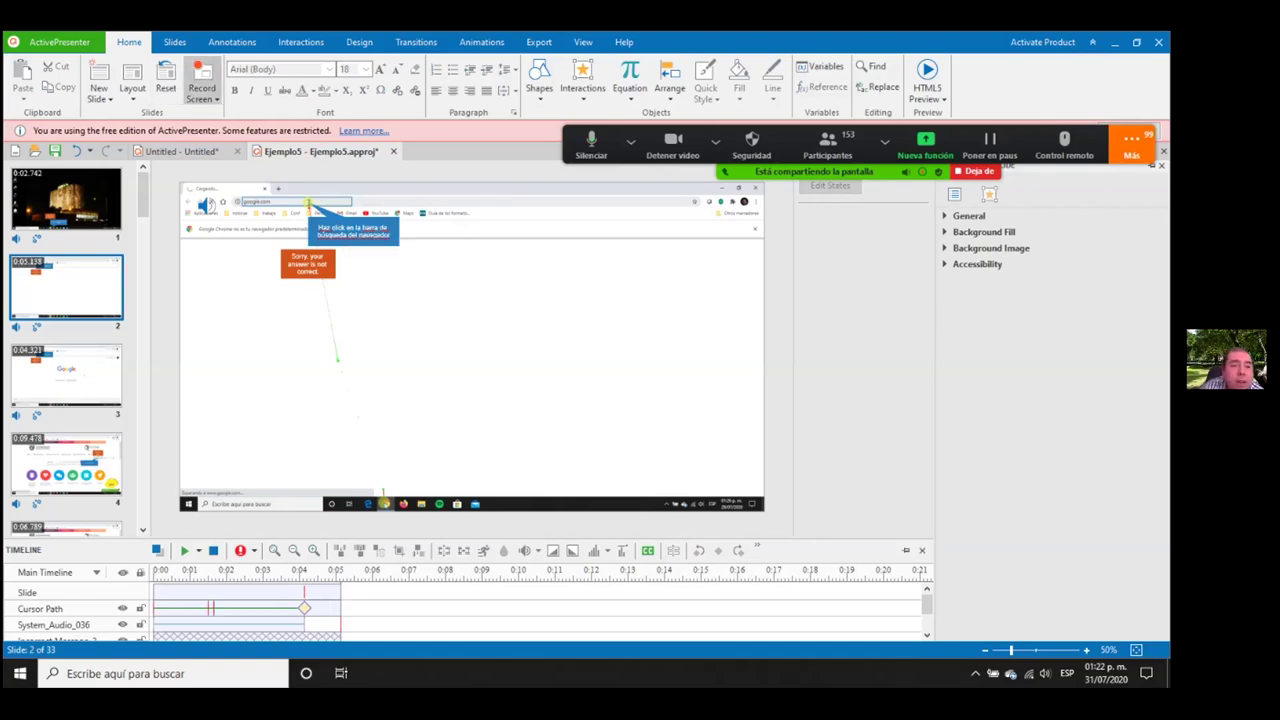
- Create a new audio object on slide 2
left_click(231, 42)
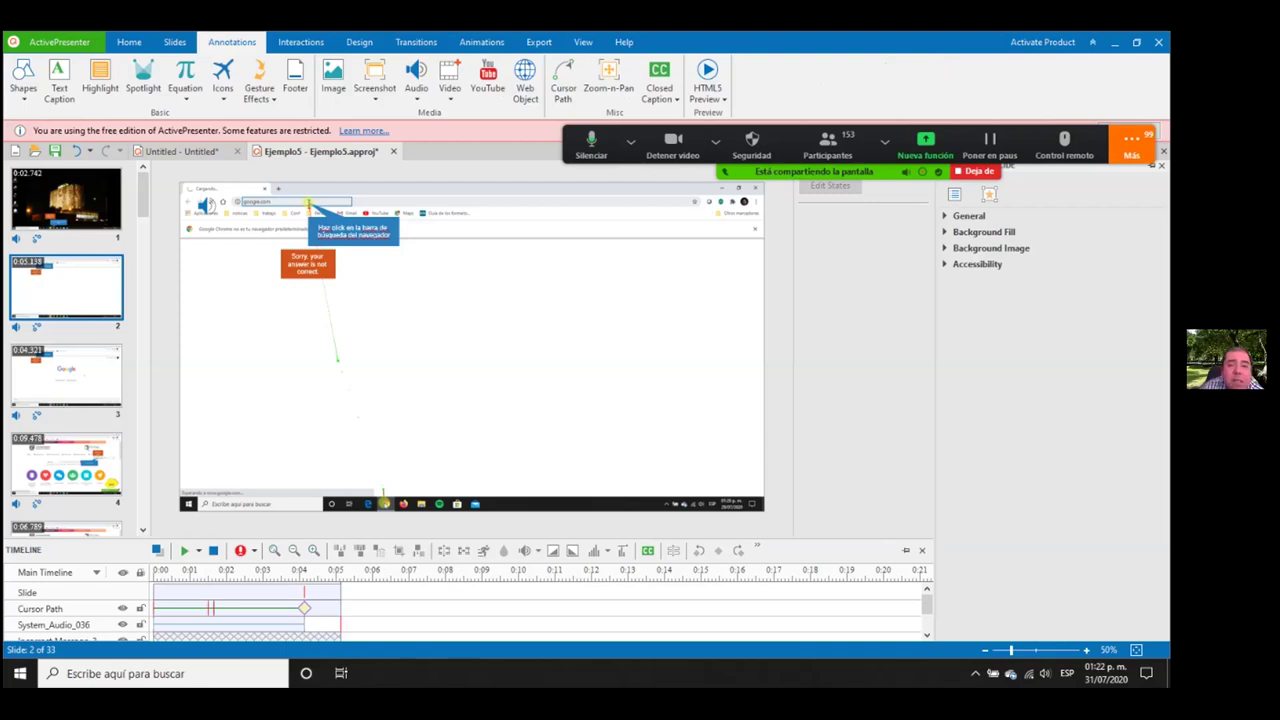
left_click(416, 82)
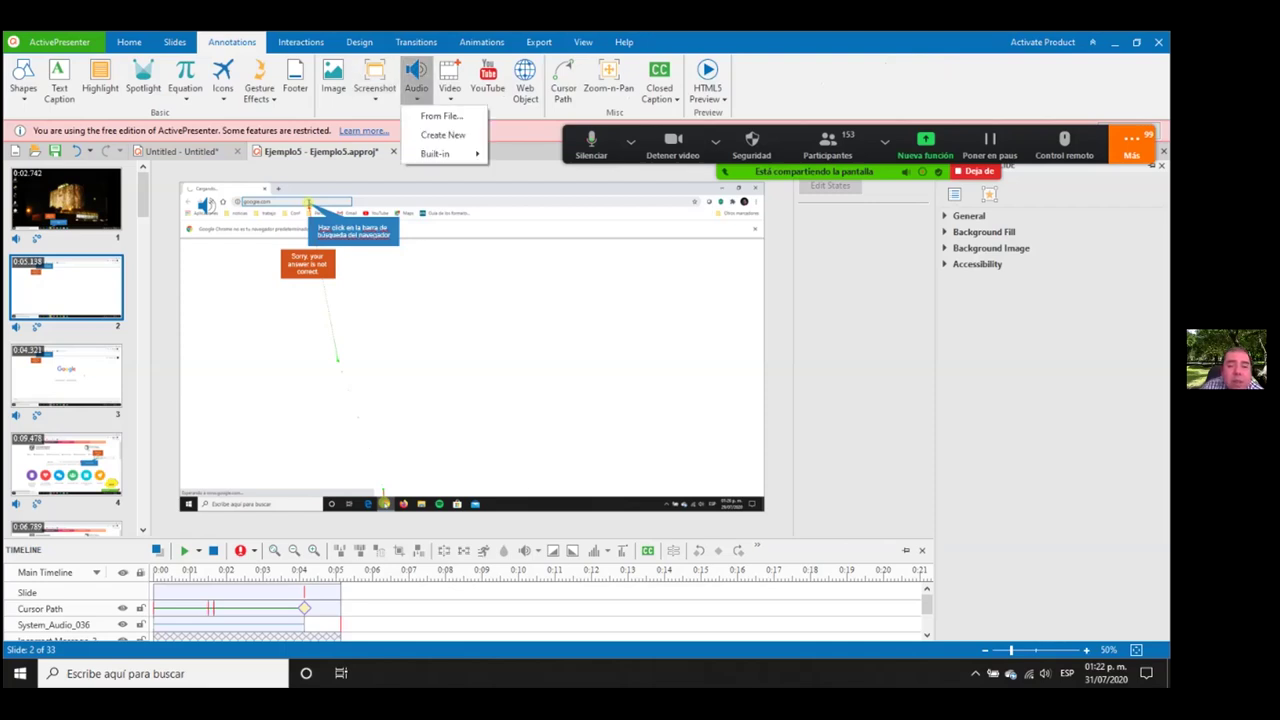
left_click(443, 134)
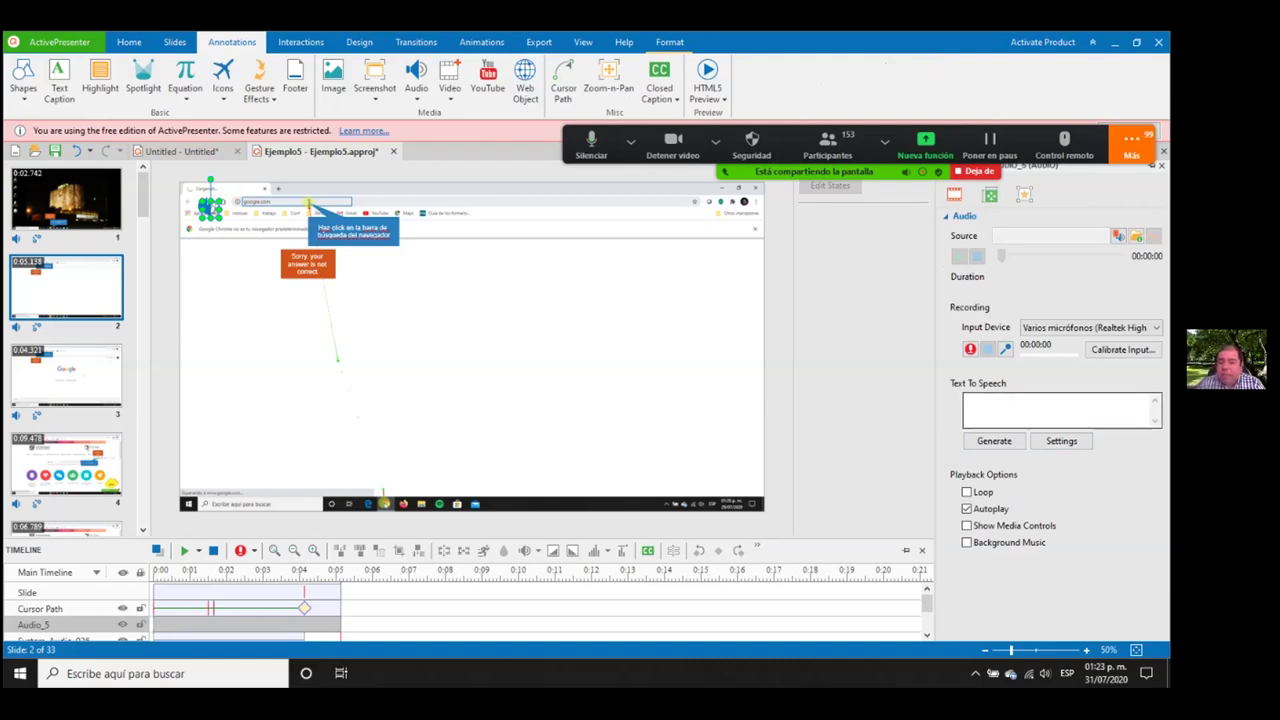
- Generate the text-to-speech narration "Haz click en la barra de búsqueda del navegador" for the audio object, and preview slide 2
left_click(966, 400)
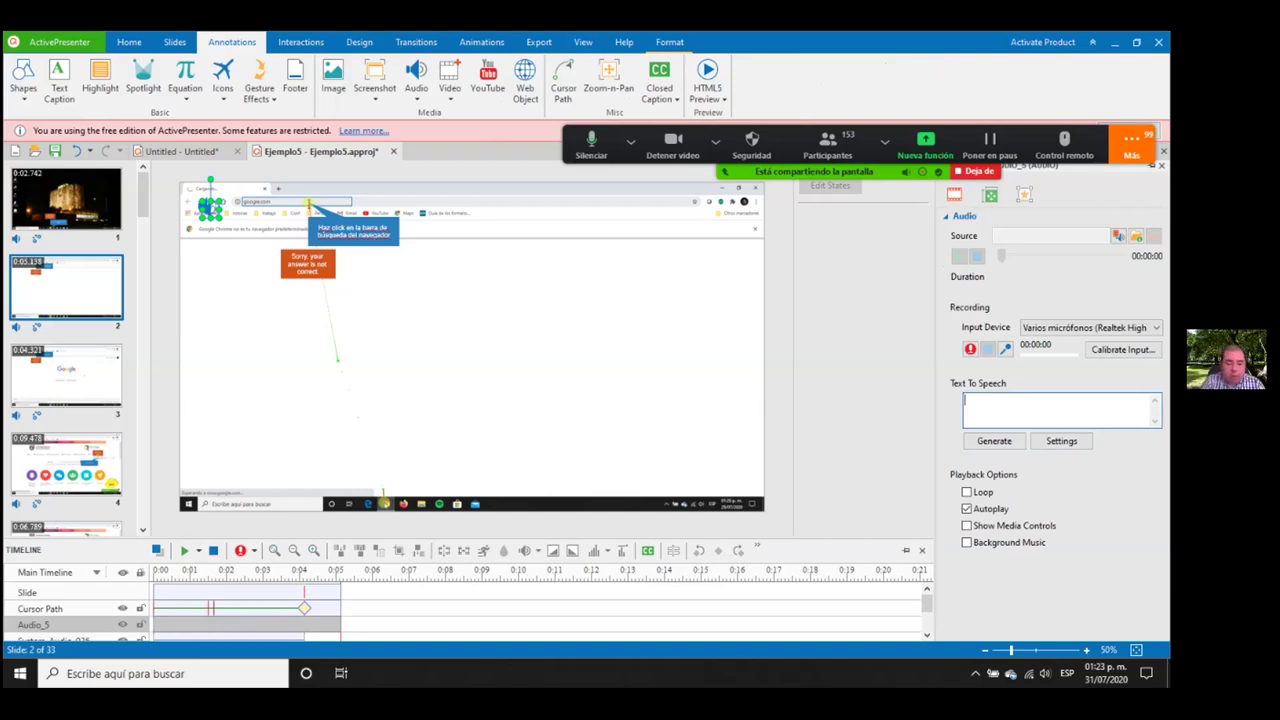
type("Haz click")
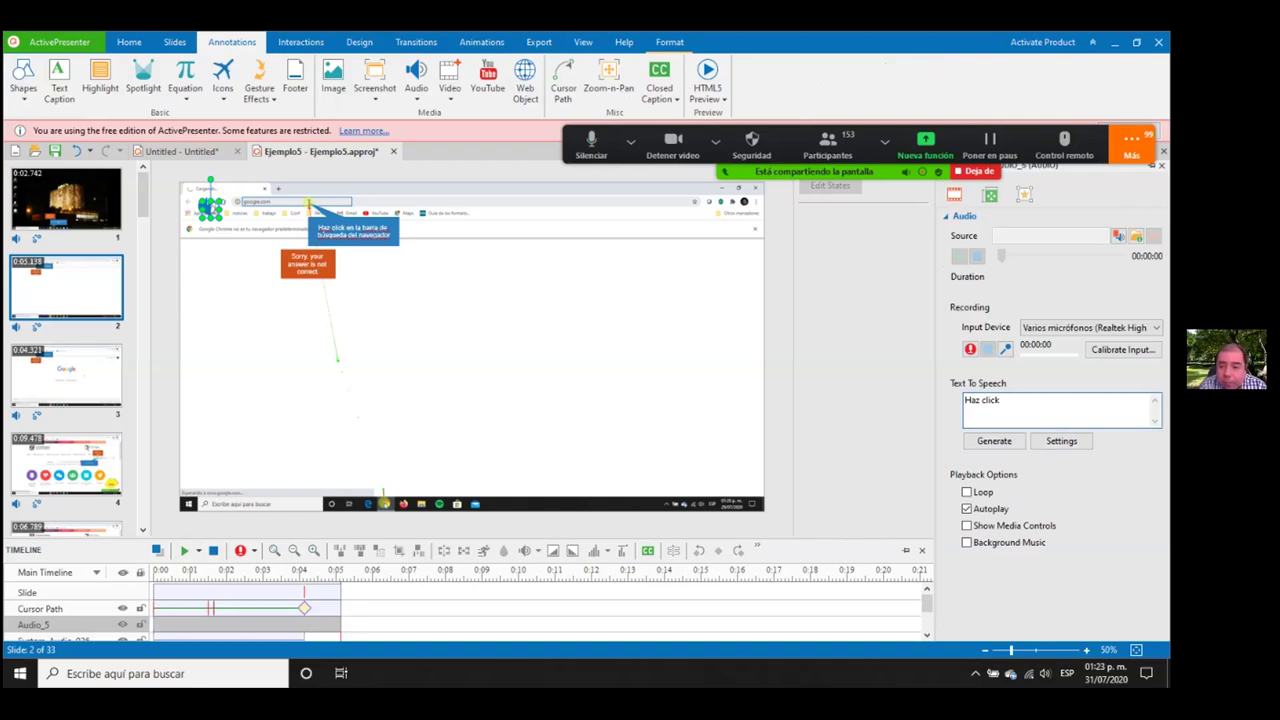
type(" en la barra")
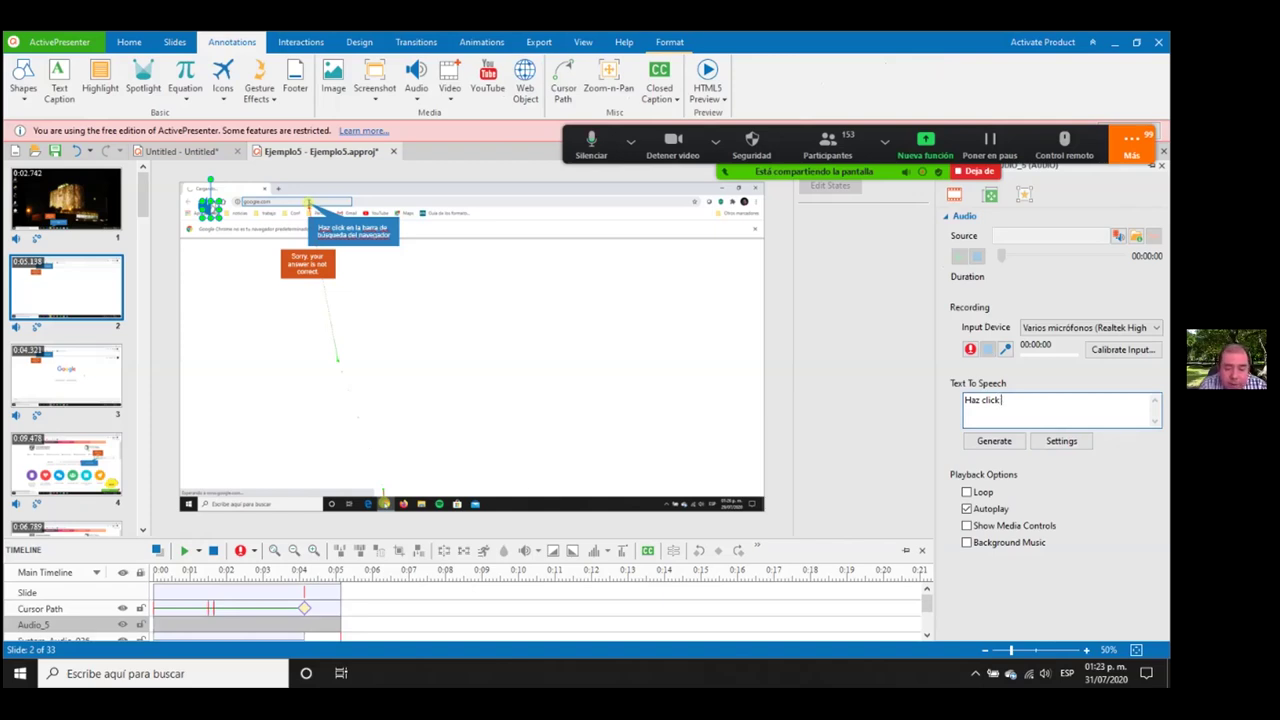
type(" de bu")
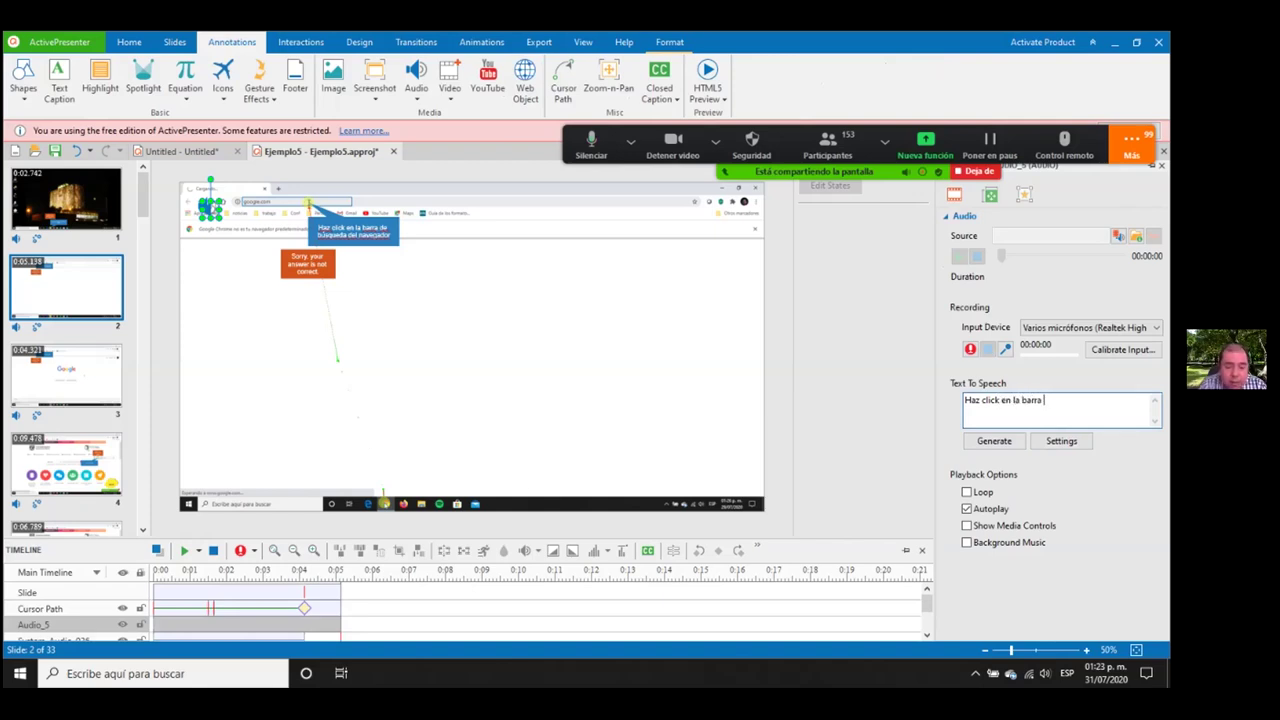
type("squed")
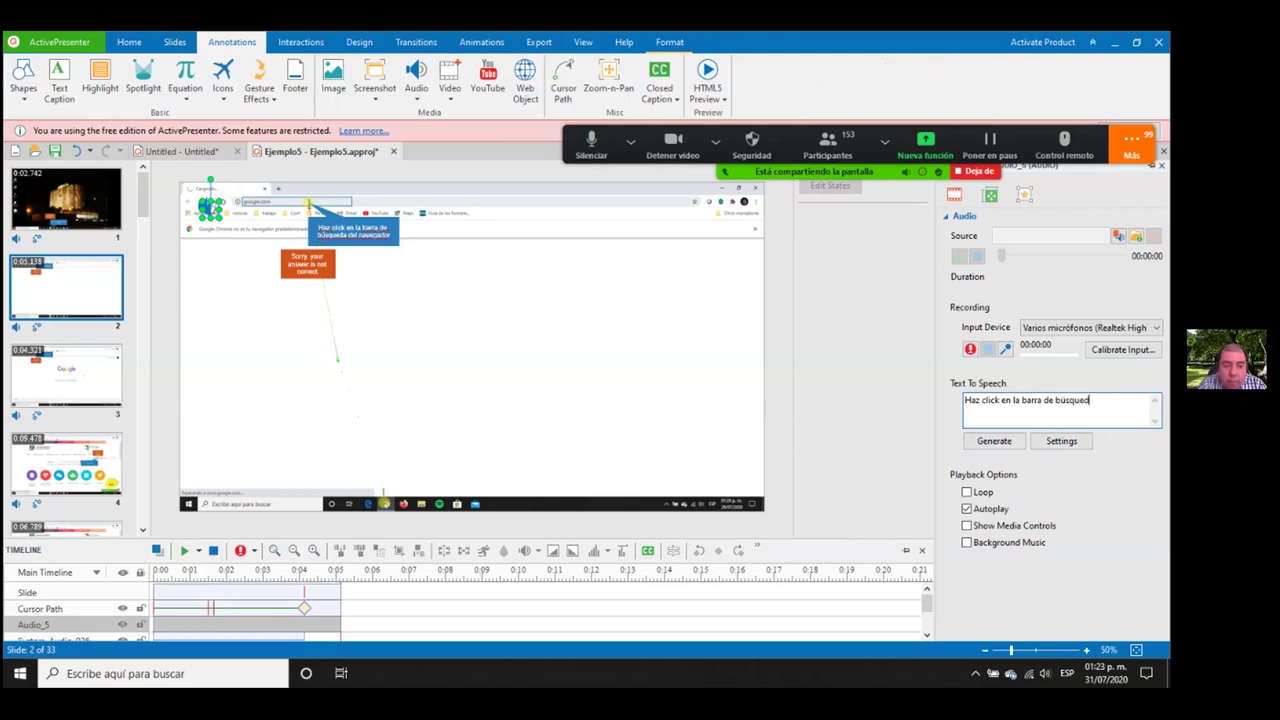
type("a del navegador")
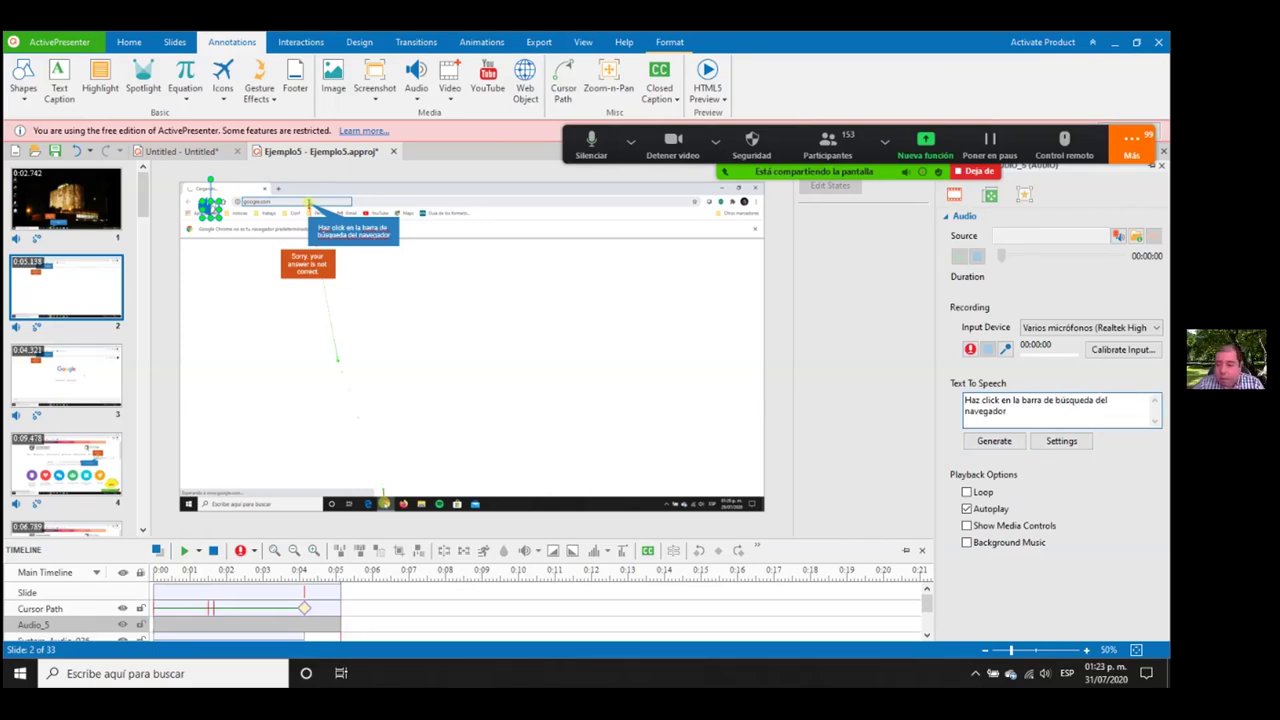
left_click(994, 440)
left_click(184, 550)
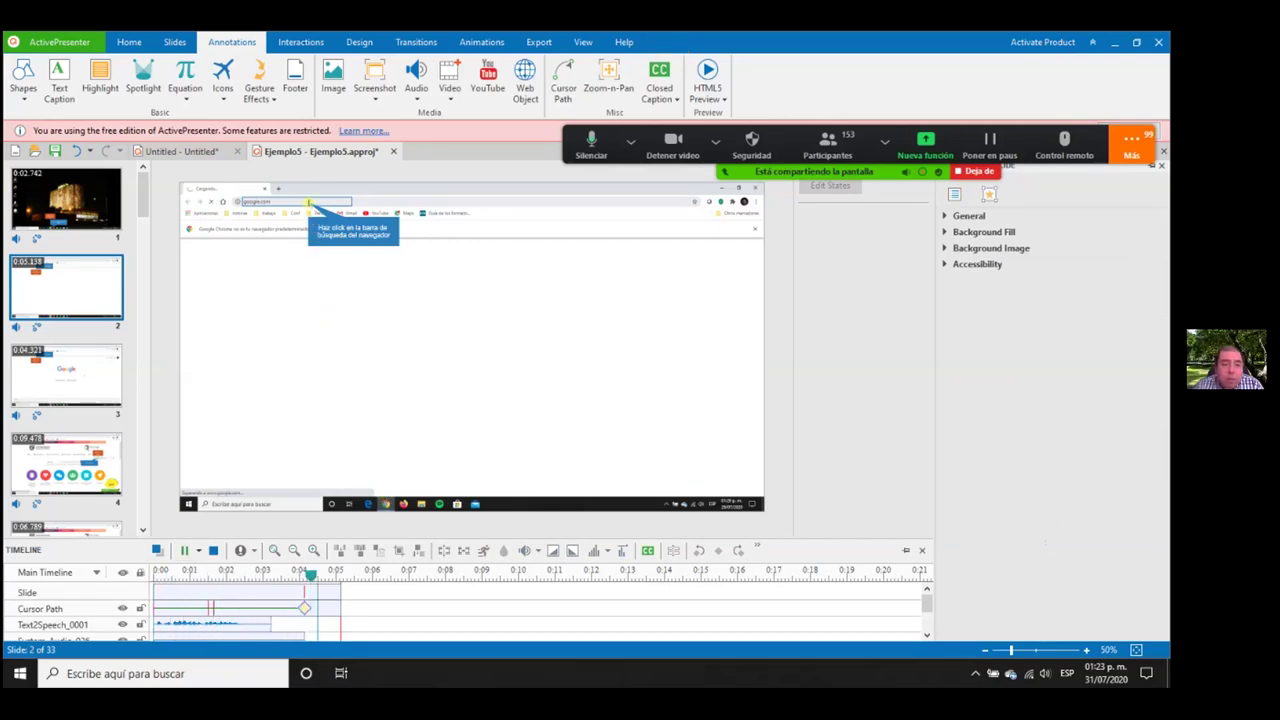
- Open the audio file picker for the slide 2 narration, cancel it, and delete the text-to-speech audio object
left_click(210, 208)
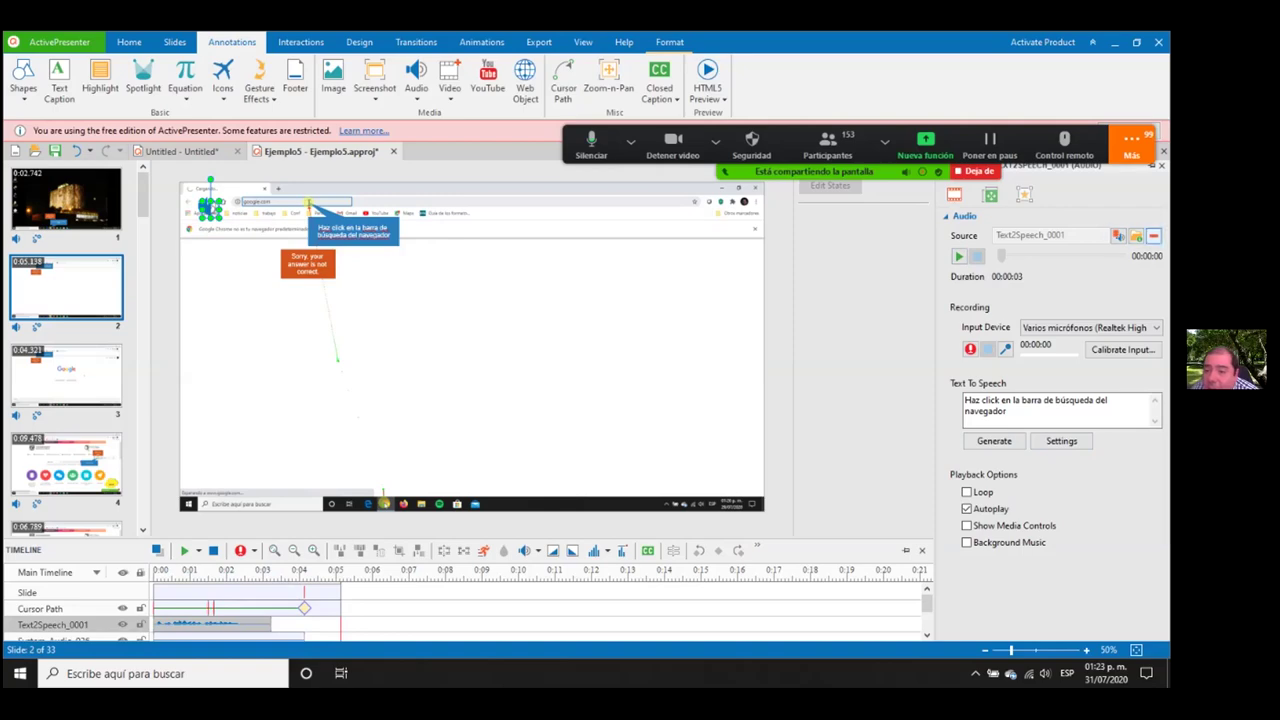
left_click(1119, 235)
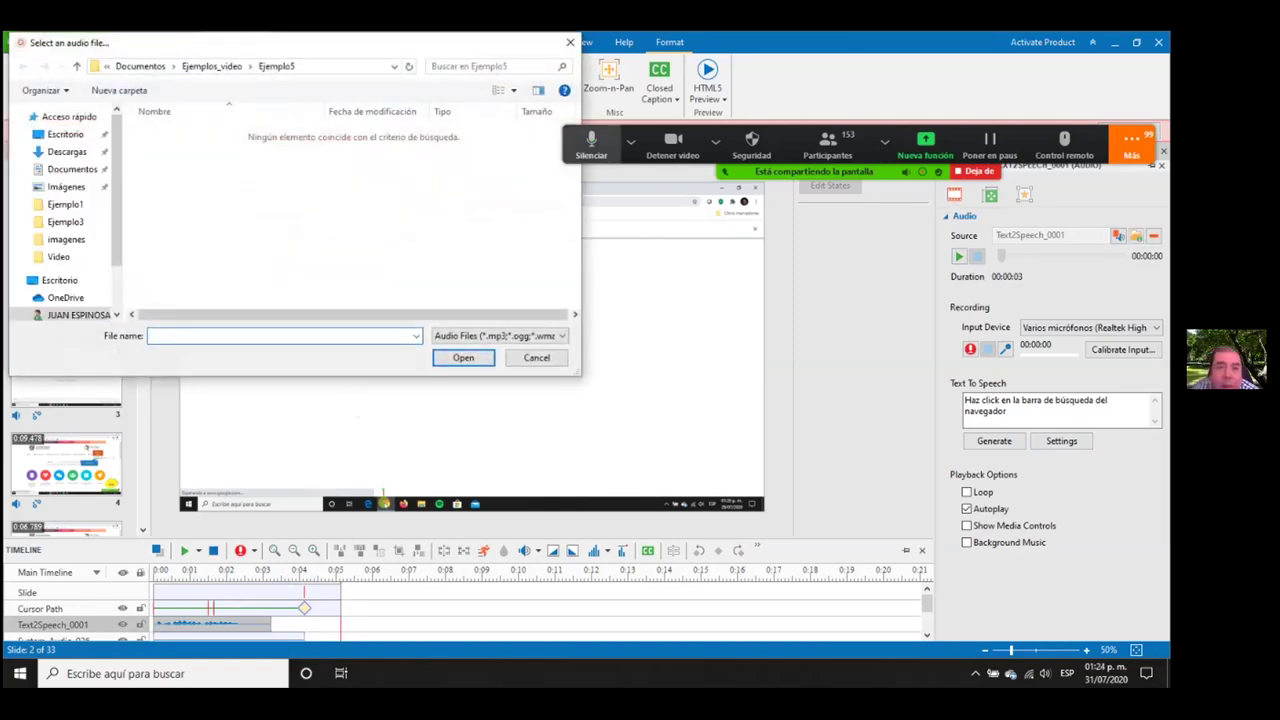
left_click(569, 42)
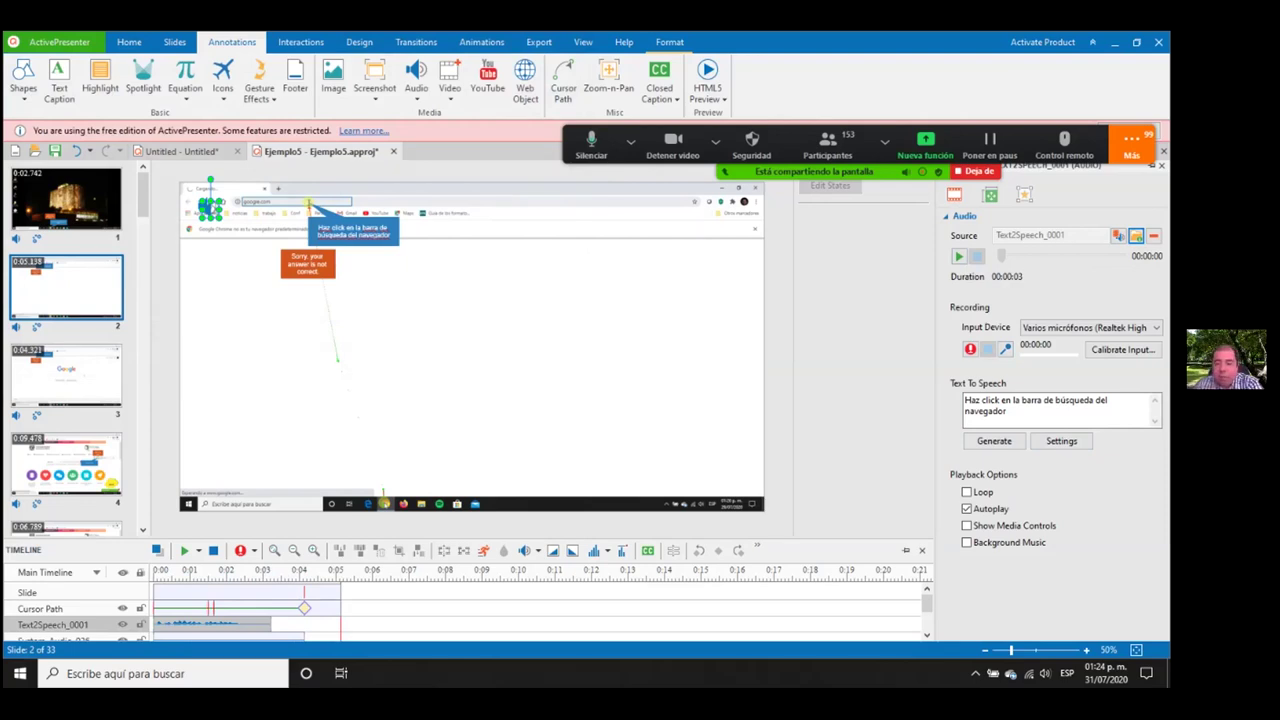
key("Delete")
- Delete the recorded system audio from slide 2 and undo the deletion
left_click(207, 205)
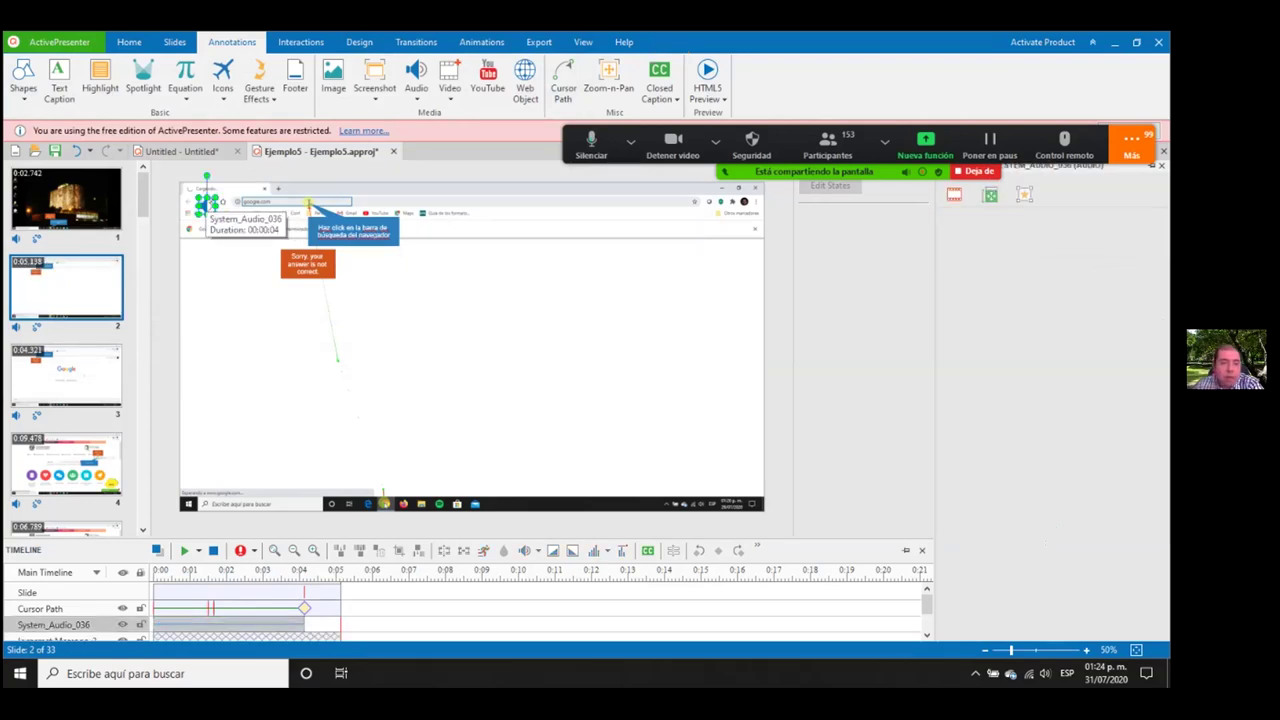
key("Delete")
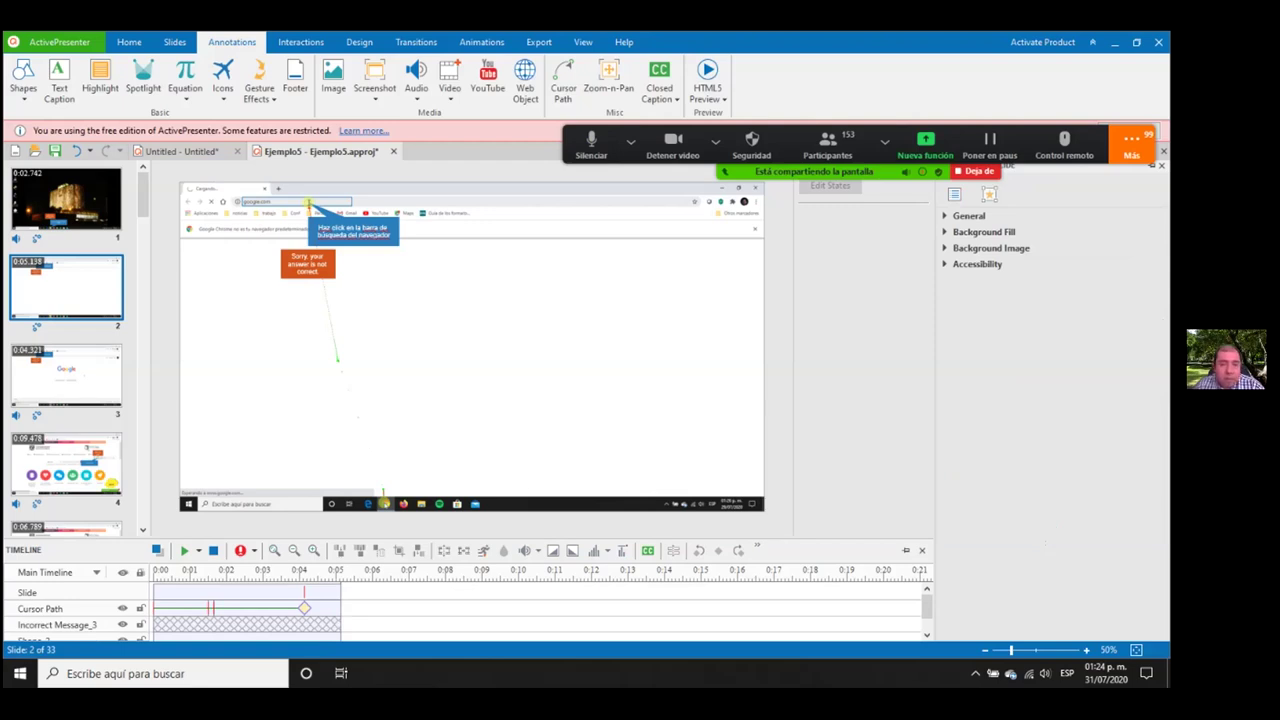
key("ctrl+z")
- Add another empty audio object to slide 2 and view the project's audio resources without choosing one
left_click(416, 92)
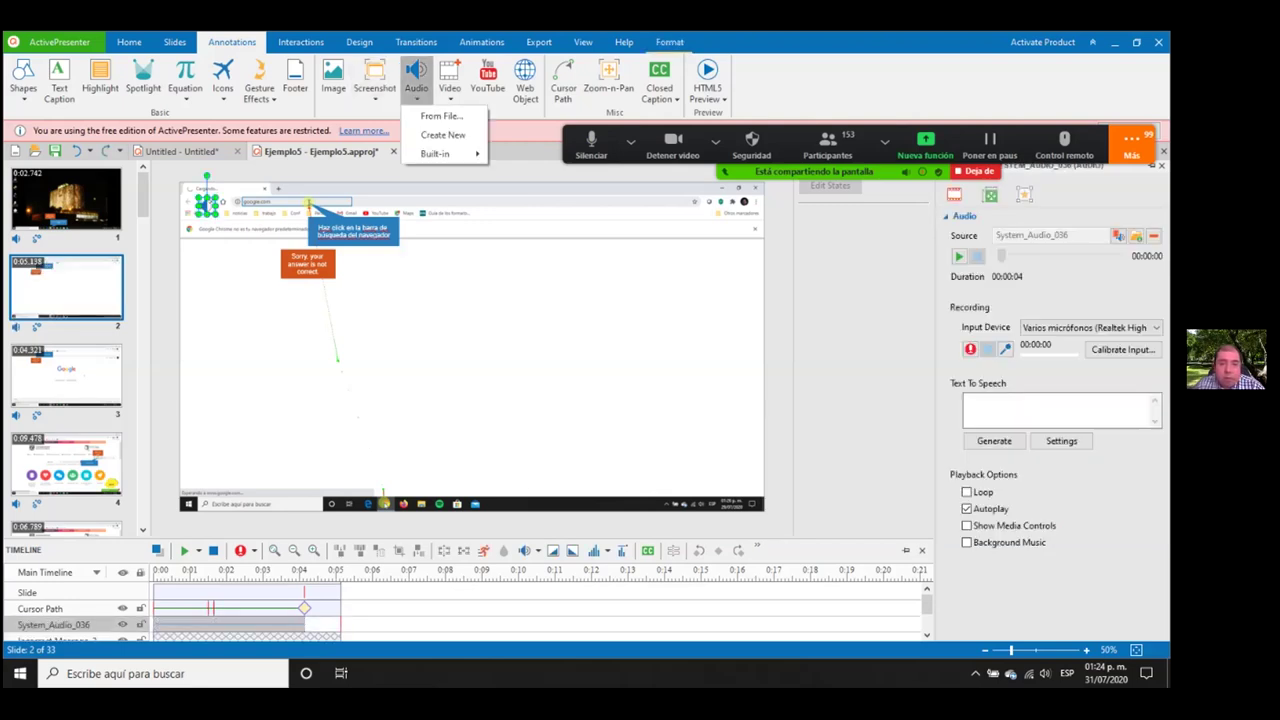
left_click(442, 134)
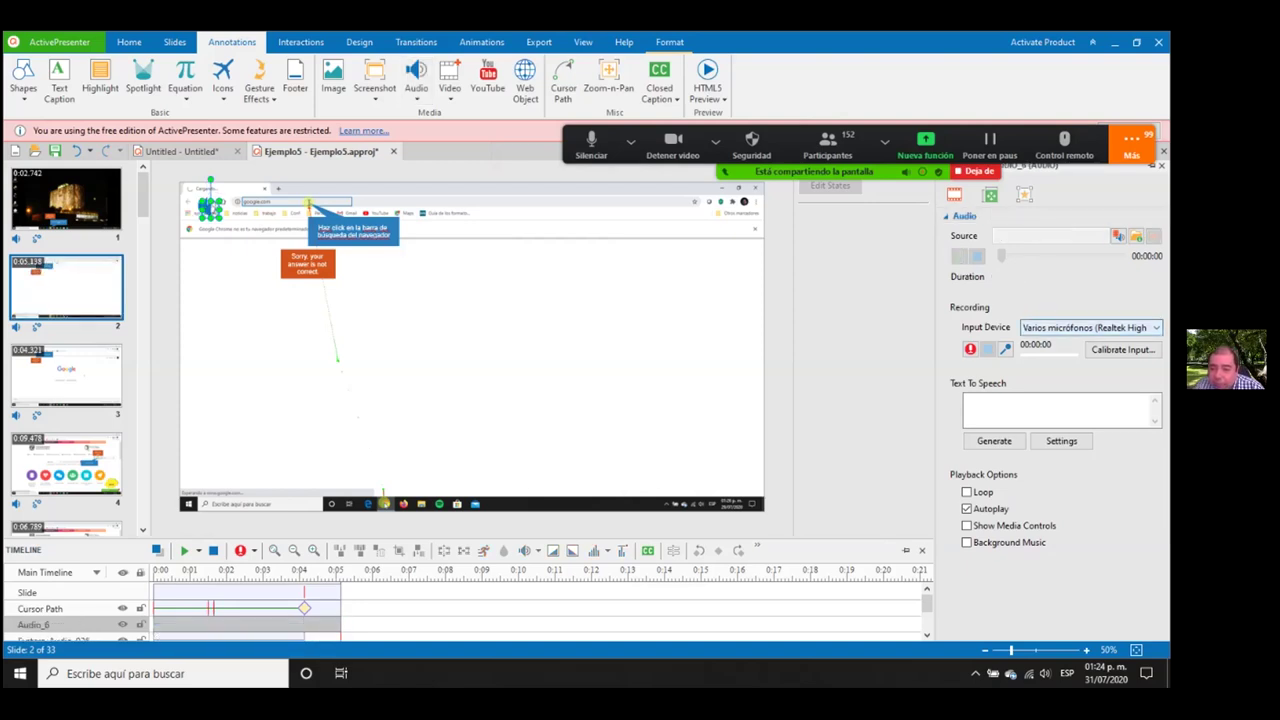
left_click(1118, 236)
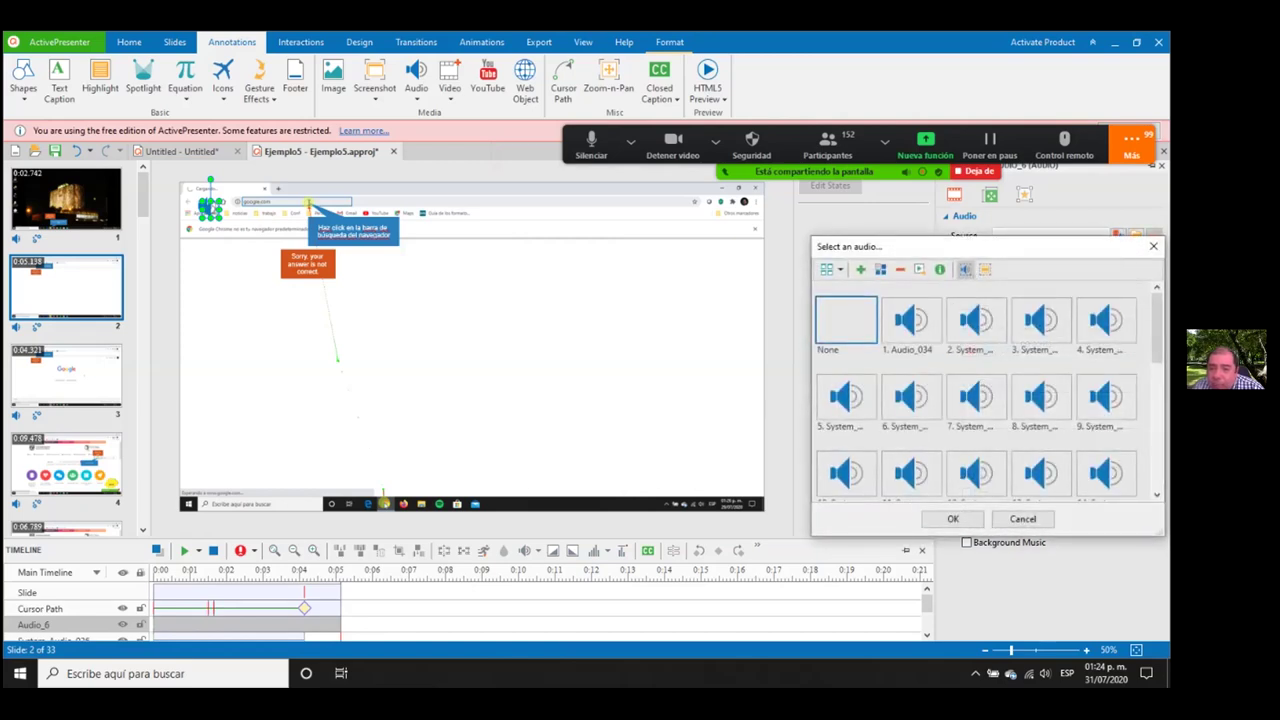
left_click(1153, 246)
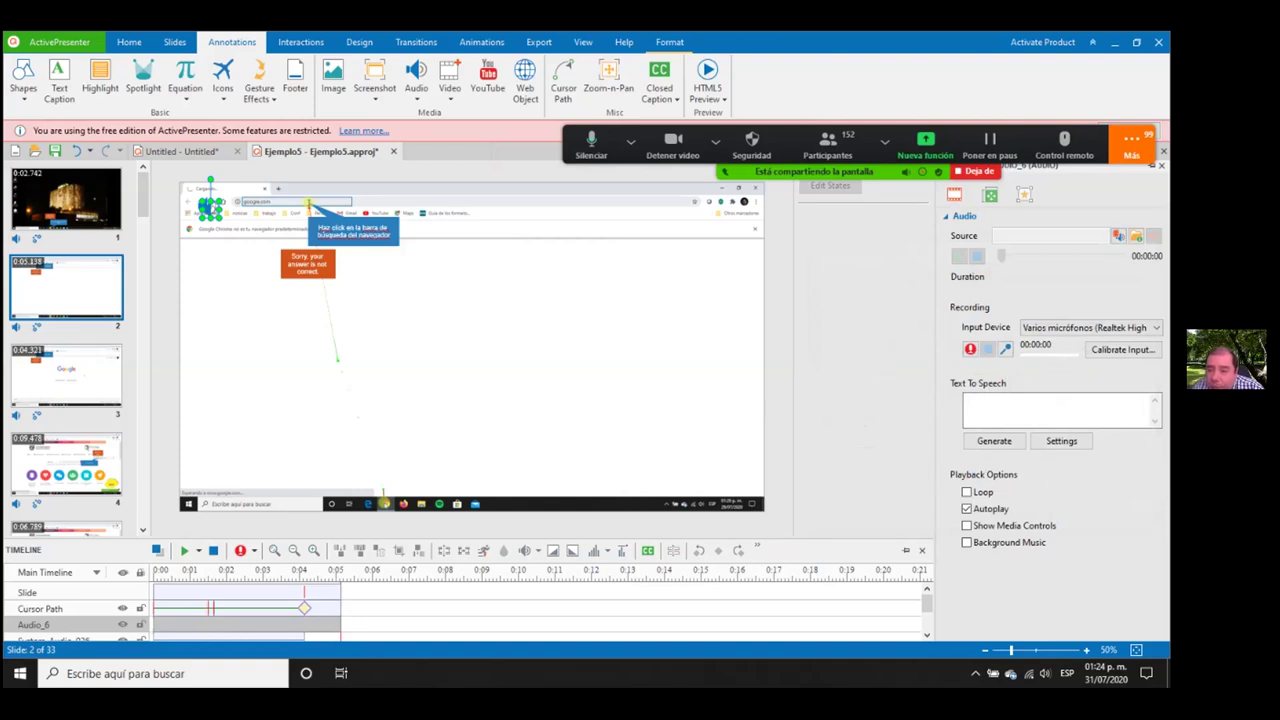
left_click(966, 401)
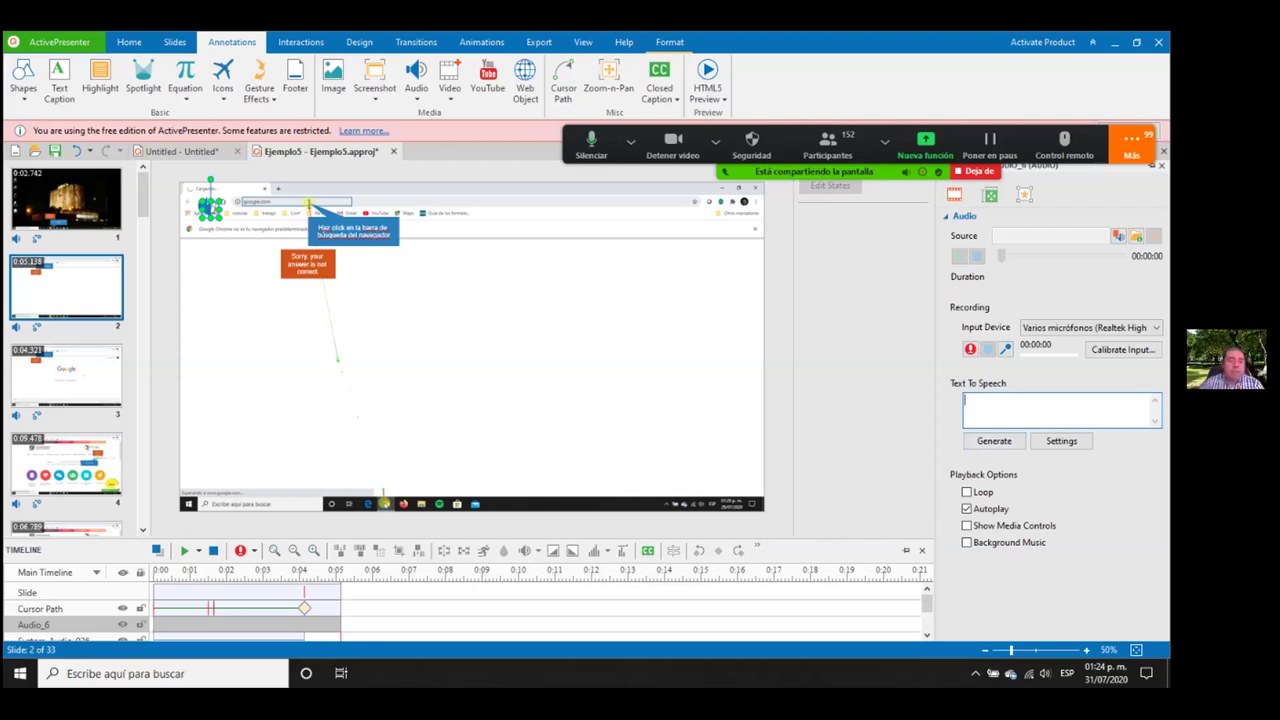
- Preview slide 3 and slide 1 from the timeline to check their callouts and audio
left_click(80, 375)
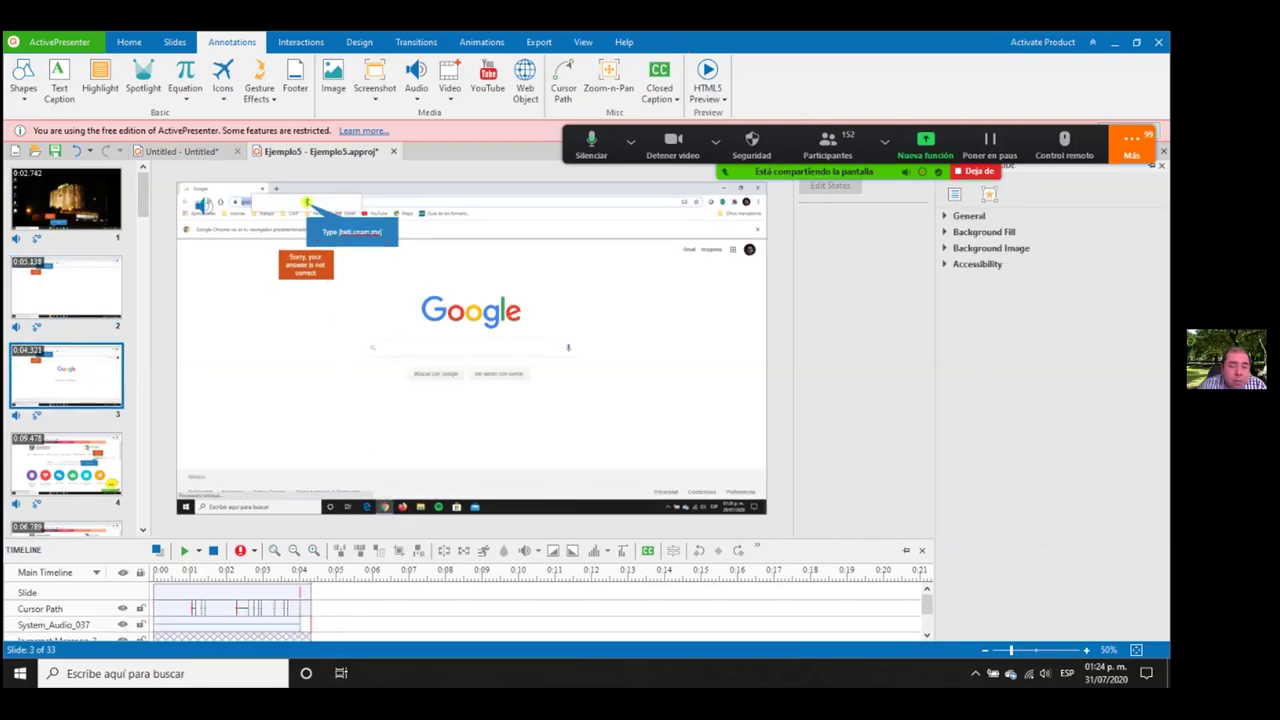
left_click(184, 551)
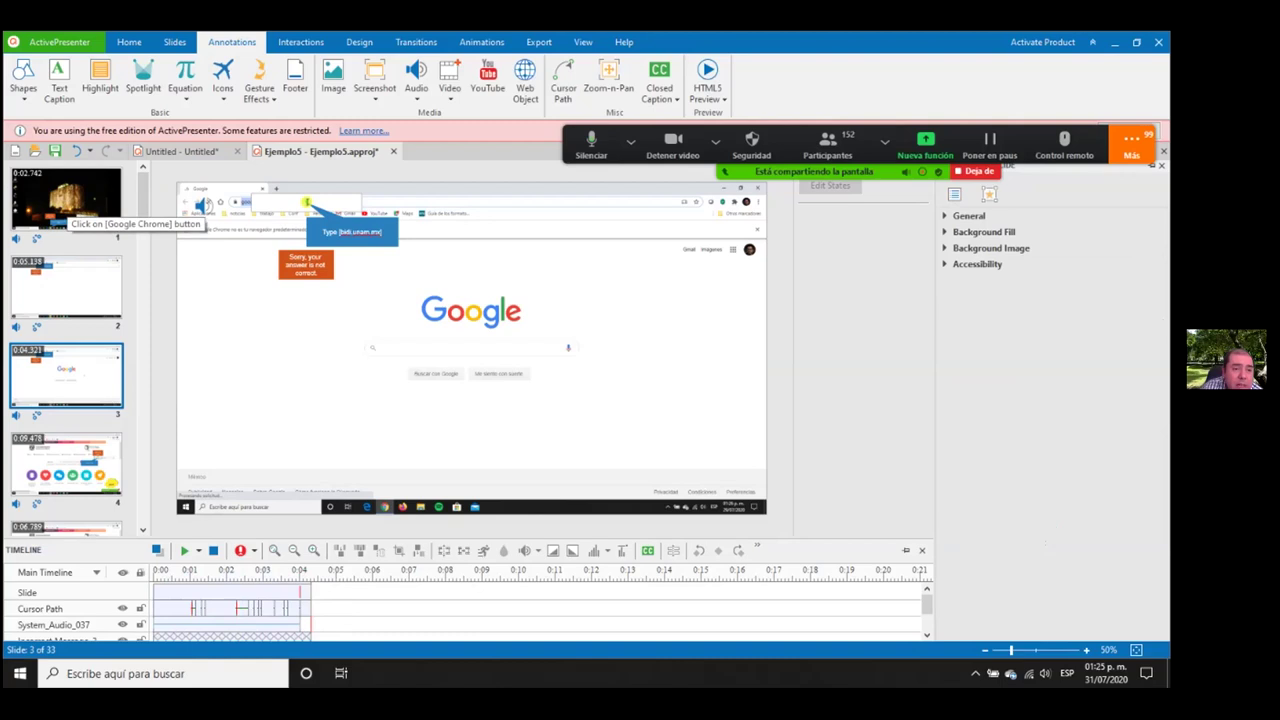
left_click(65, 205)
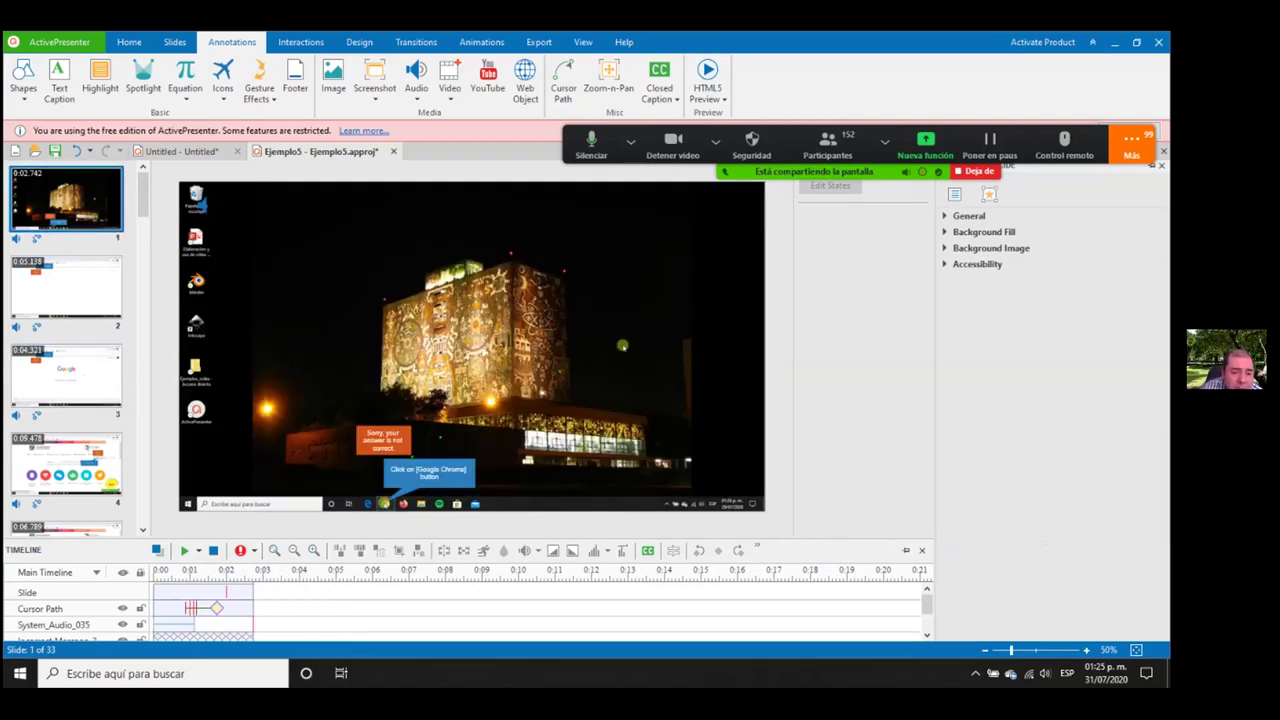
left_click(198, 551)
left_click(250, 586)
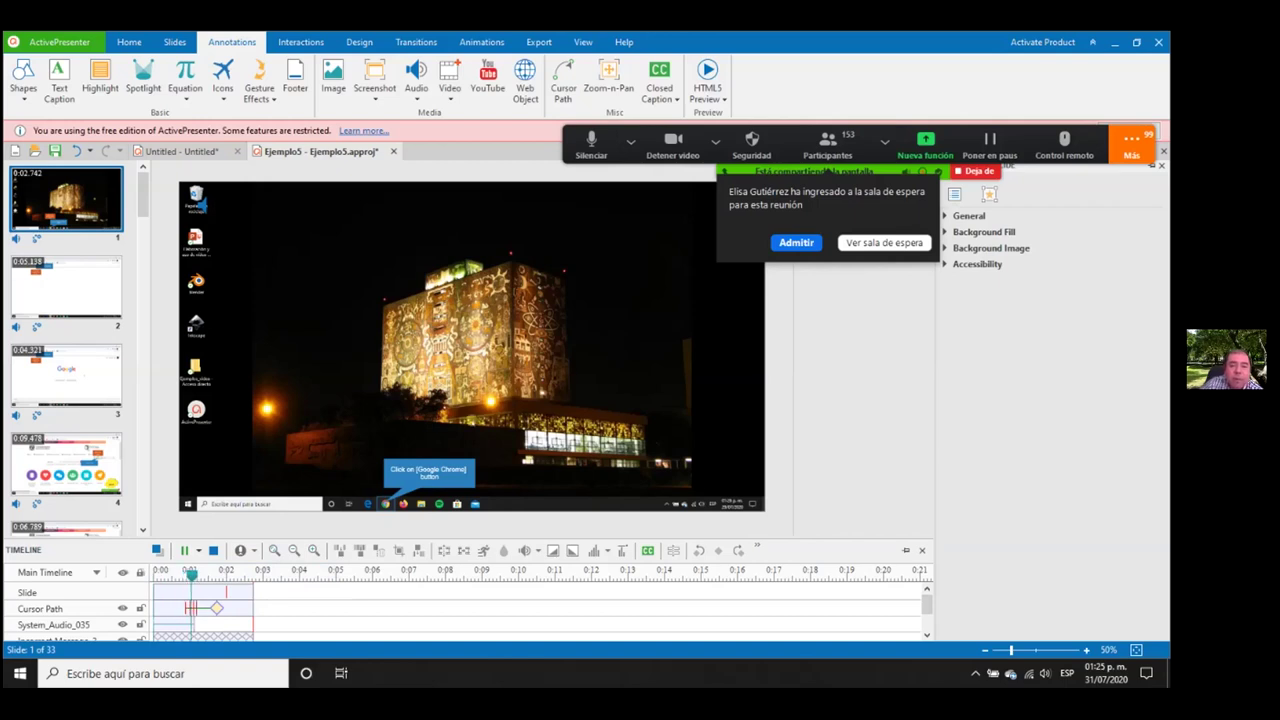